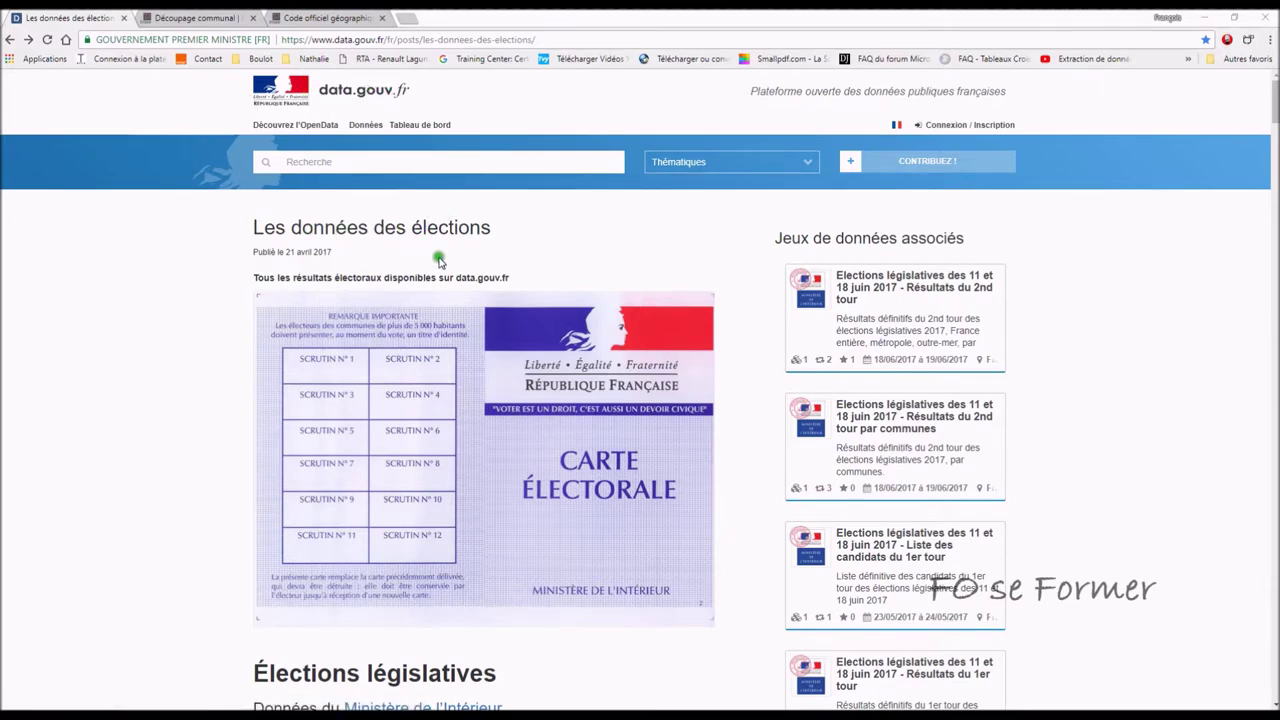
- Save the 2012 presidential 'par communes' results as an Excel 97-2003 file in Tutoriel
{"action": "scroll", "coordinate": [437, 257], "scroll_direction": "down", "scroll_amount": 5}
{"action": "scroll", "coordinate": [437, 257], "scroll_direction": "down", "scroll_amount": 6}
{"action": "scroll", "coordinate": [444, 266], "scroll_direction": "down", "scroll_amount": 5}
{"action": "scroll", "coordinate": [444, 266], "scroll_direction": "down", "scroll_amount": 3}
{"action": "scroll", "coordinate": [444, 266], "scroll_direction": "down", "scroll_amount": 3}
{"action": "scroll", "coordinate": [444, 266], "scroll_direction": "down", "scroll_amount": 4}
{"action": "scroll", "coordinate": [444, 266], "scroll_direction": "down", "scroll_amount": 2}
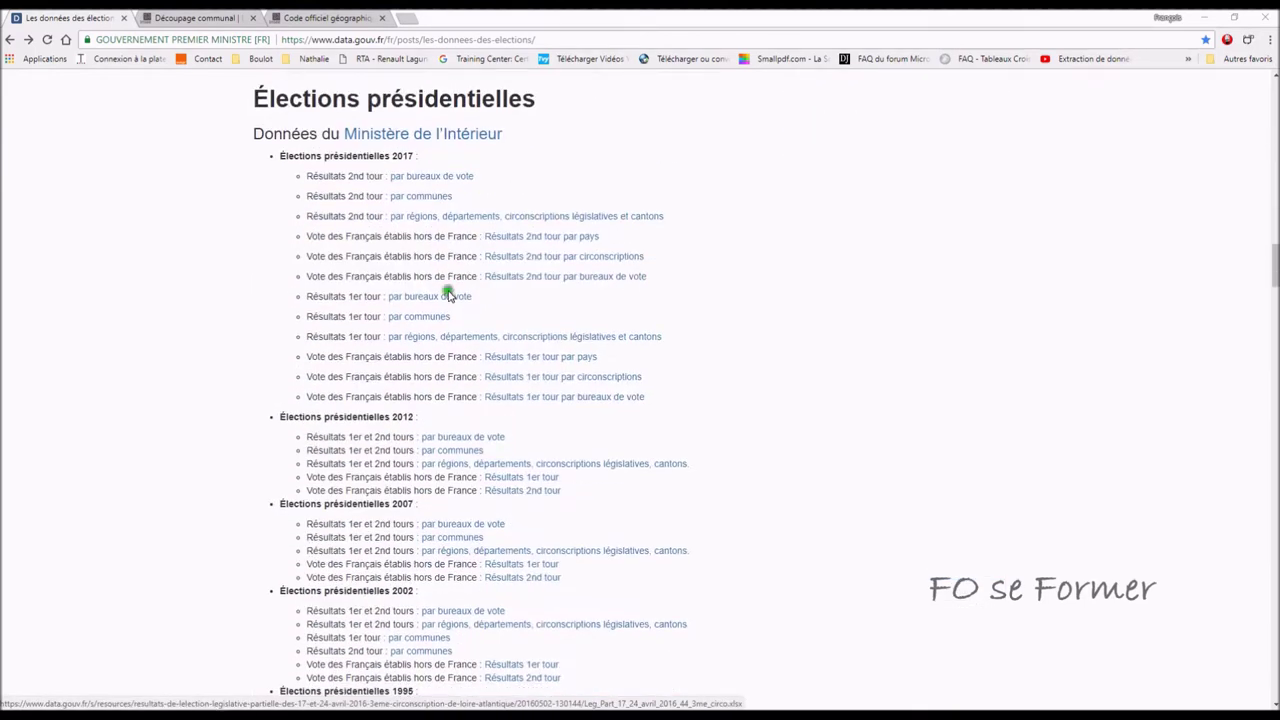
{"action": "left_click", "coordinate": [413, 195]}
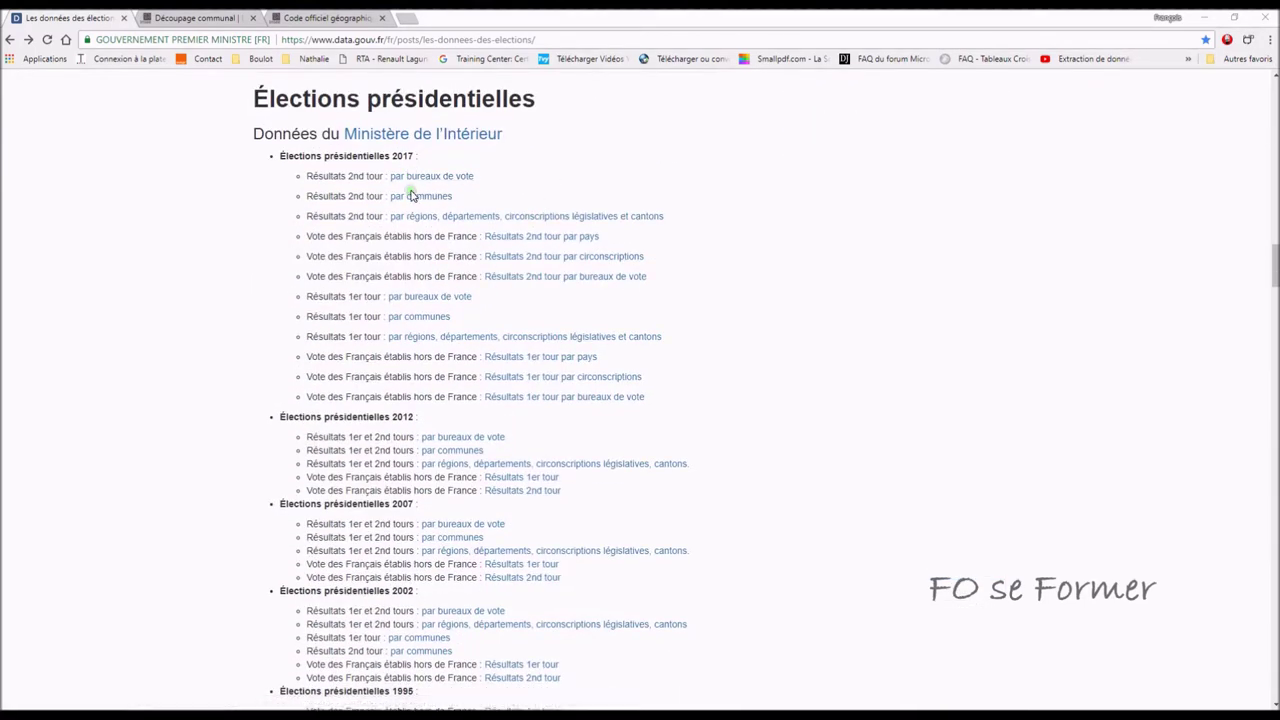
{"action": "scroll", "coordinate": [340, 200], "scroll_direction": "down", "scroll_amount": 2}
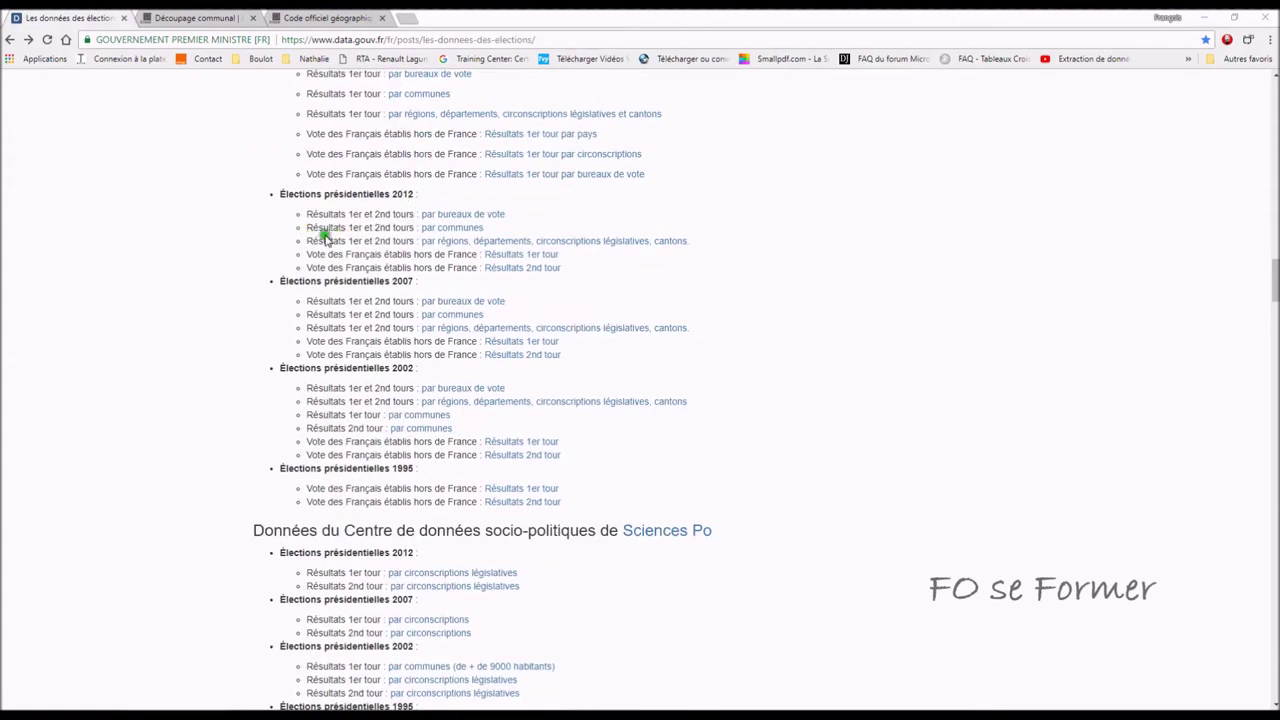
{"action": "left_click", "coordinate": [444, 232]}
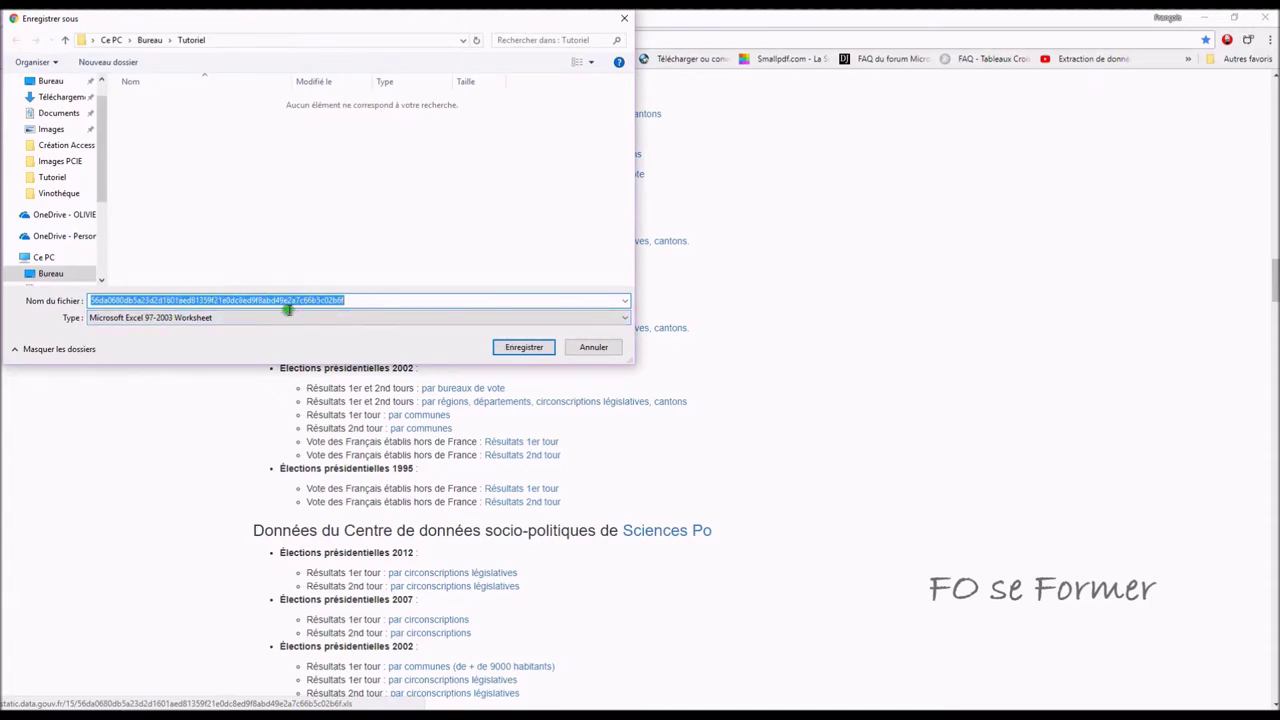
{"action": "left_click", "coordinate": [523, 347]}
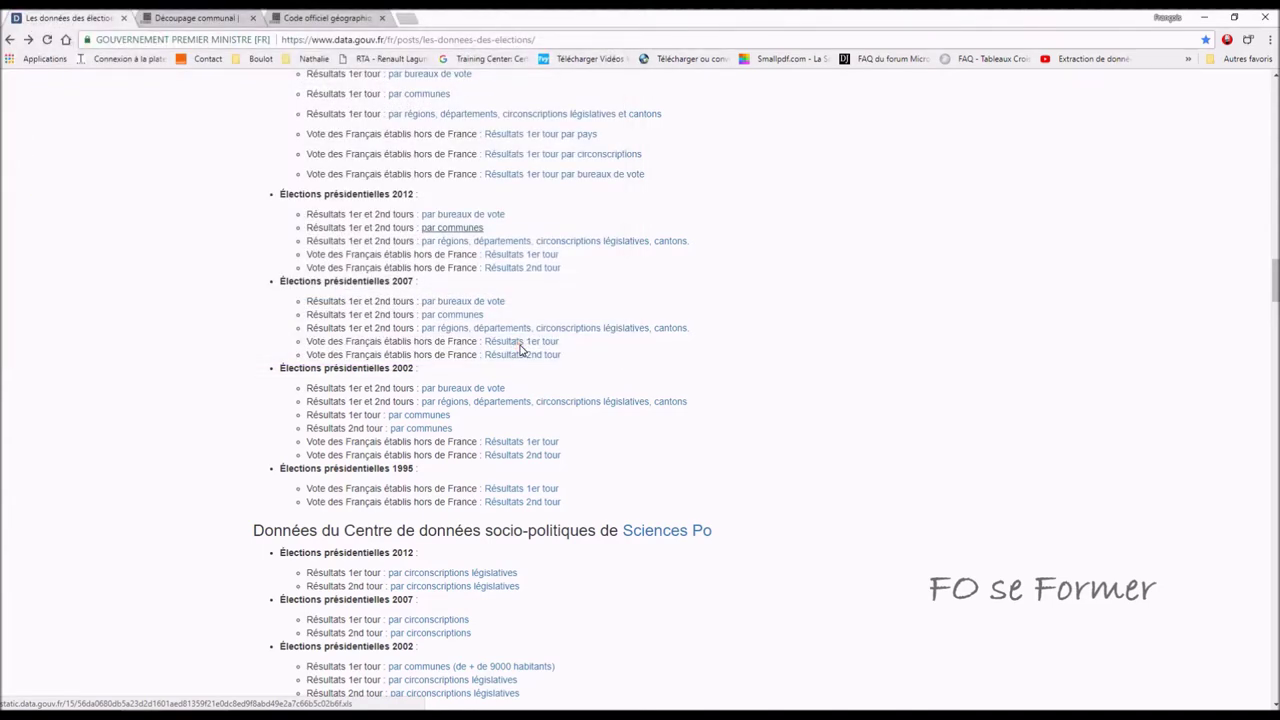
- Save the 2018 commune geographic membership table zip, then go to the Code officiel géographique 2016 page
{"action": "left_click", "coordinate": [209, 15]}
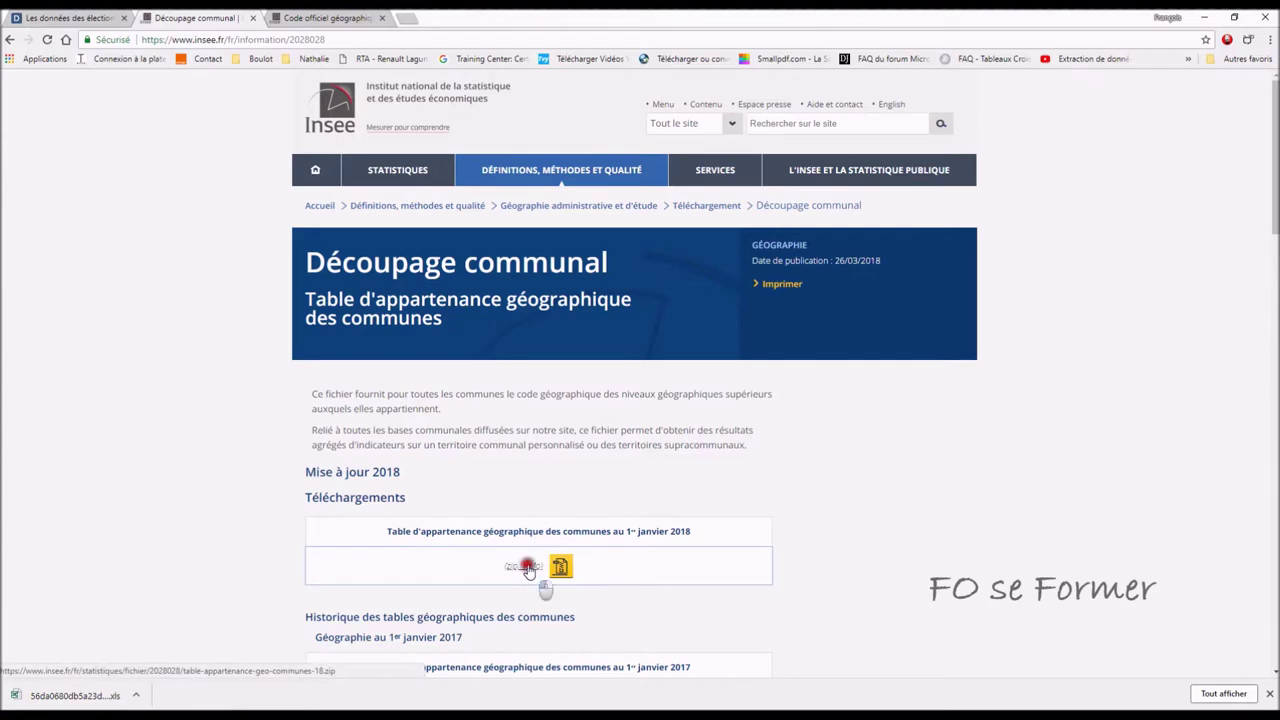
{"action": "left_click", "coordinate": [529, 568]}
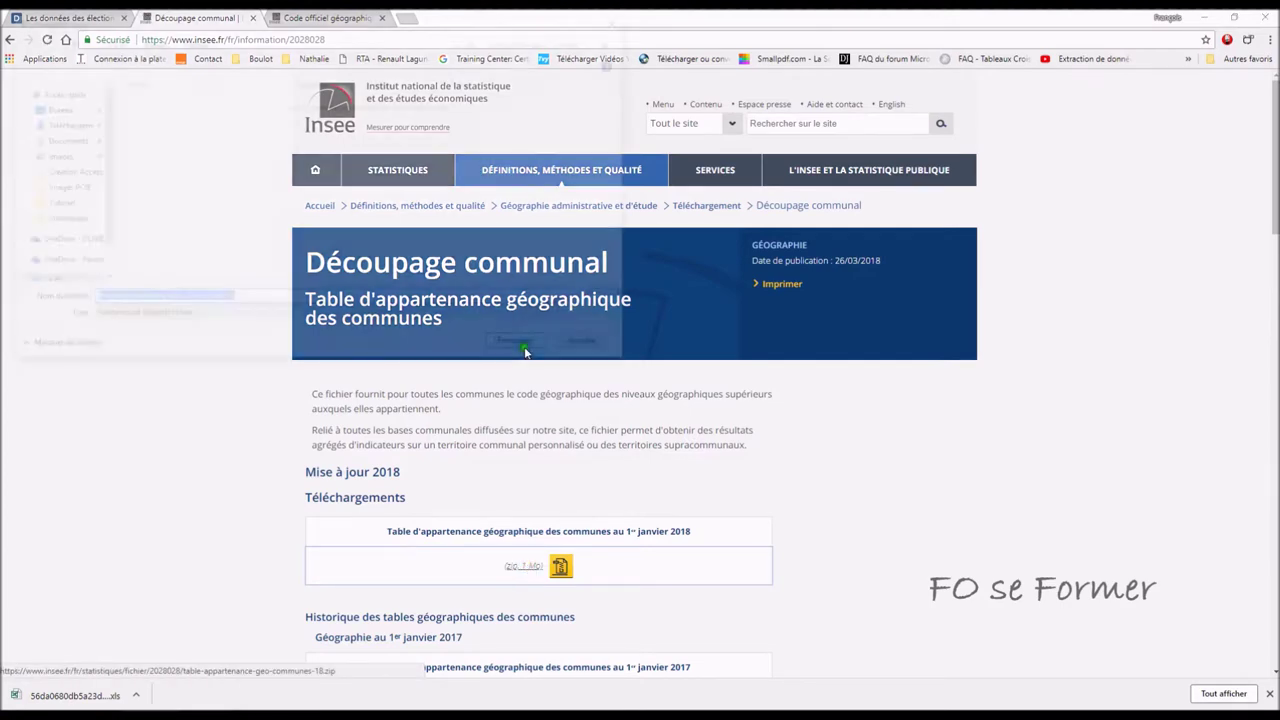
{"action": "left_click", "coordinate": [539, 347]}
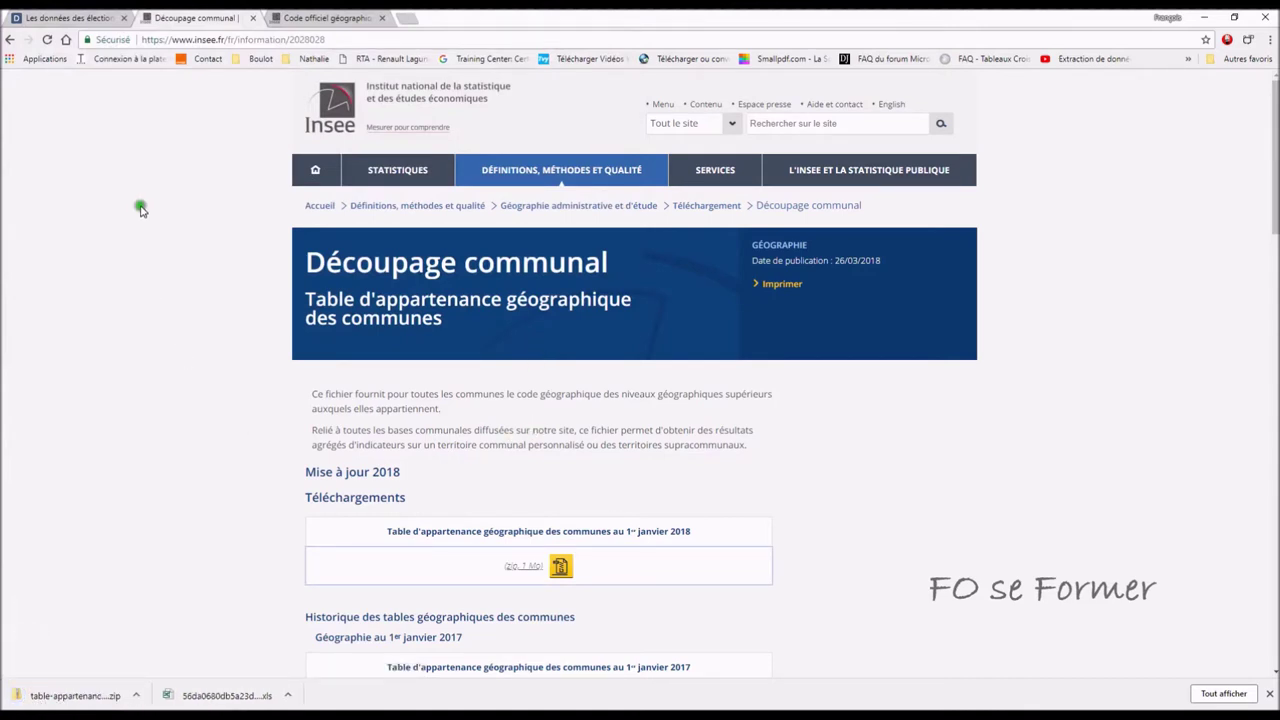
{"action": "left_click", "coordinate": [302, 22]}
{"action": "left_click", "coordinate": [204, 427]}
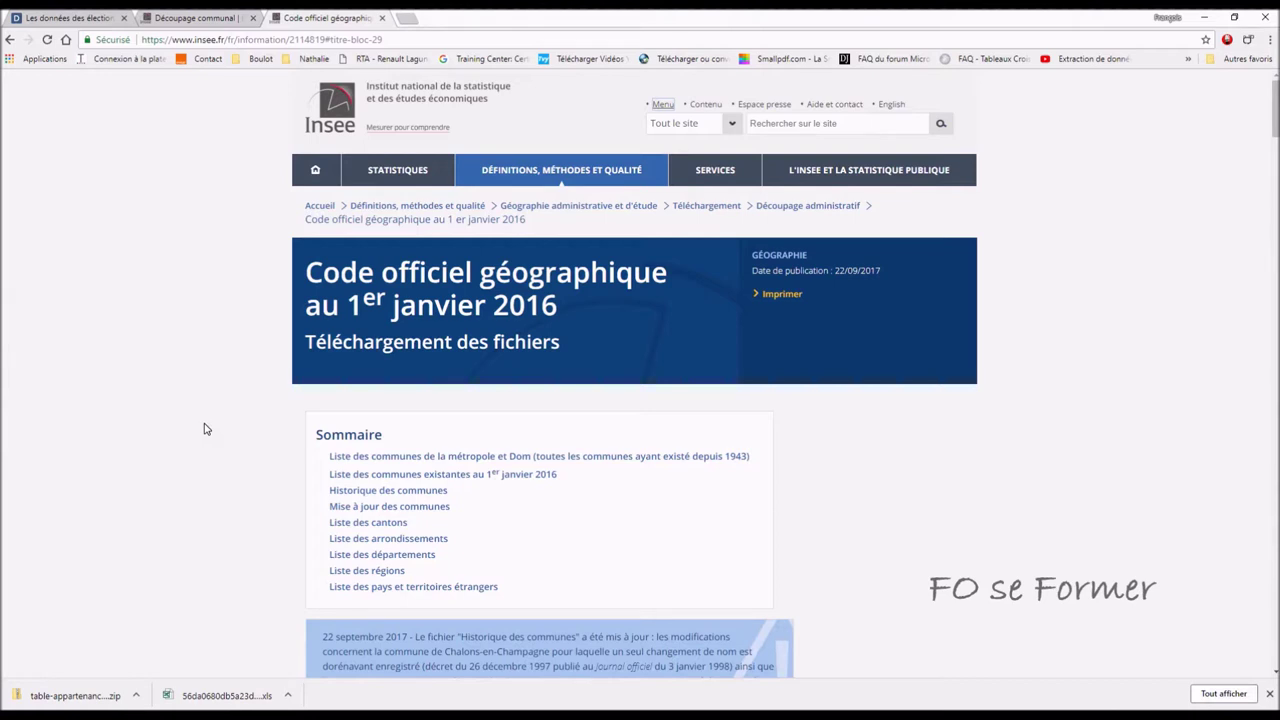
- Save the Liste des régions text file (reg2016-txt.zip, 774 octets), then show the Tutoriel folder
{"action": "left_click", "coordinate": [188, 427]}
{"action": "left_click", "coordinate": [388, 574]}
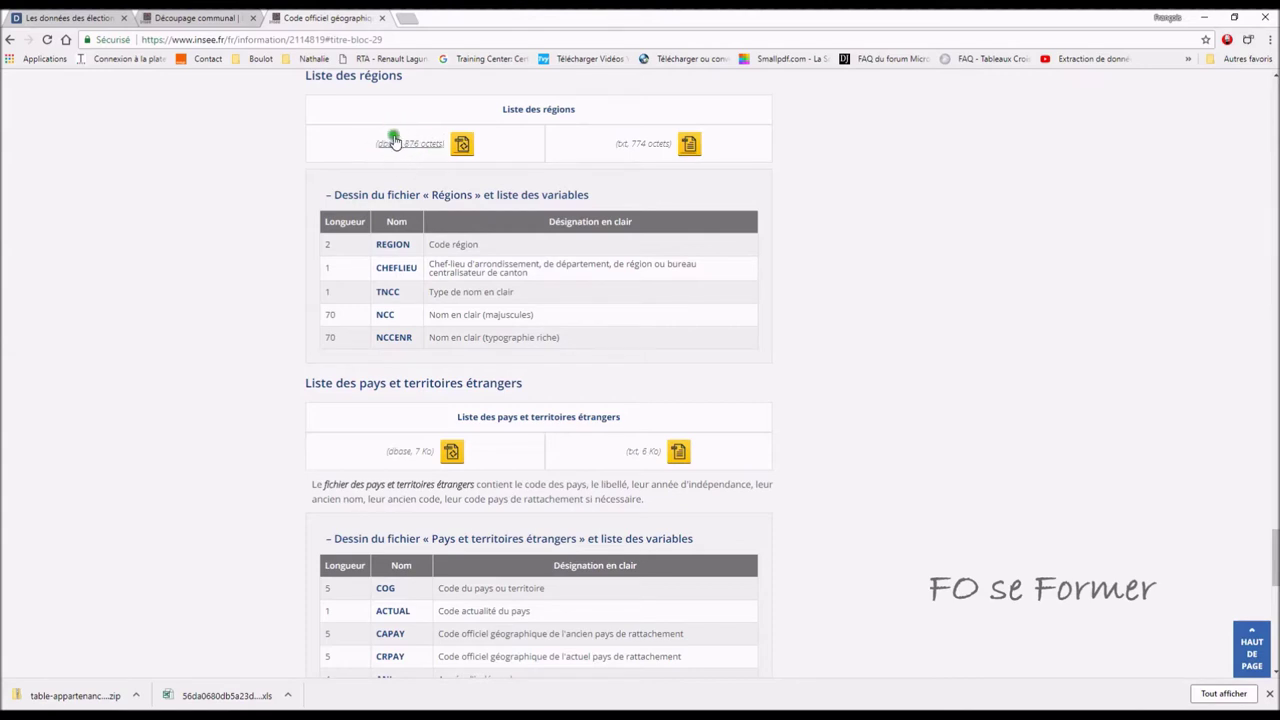
{"action": "left_click", "coordinate": [641, 146]}
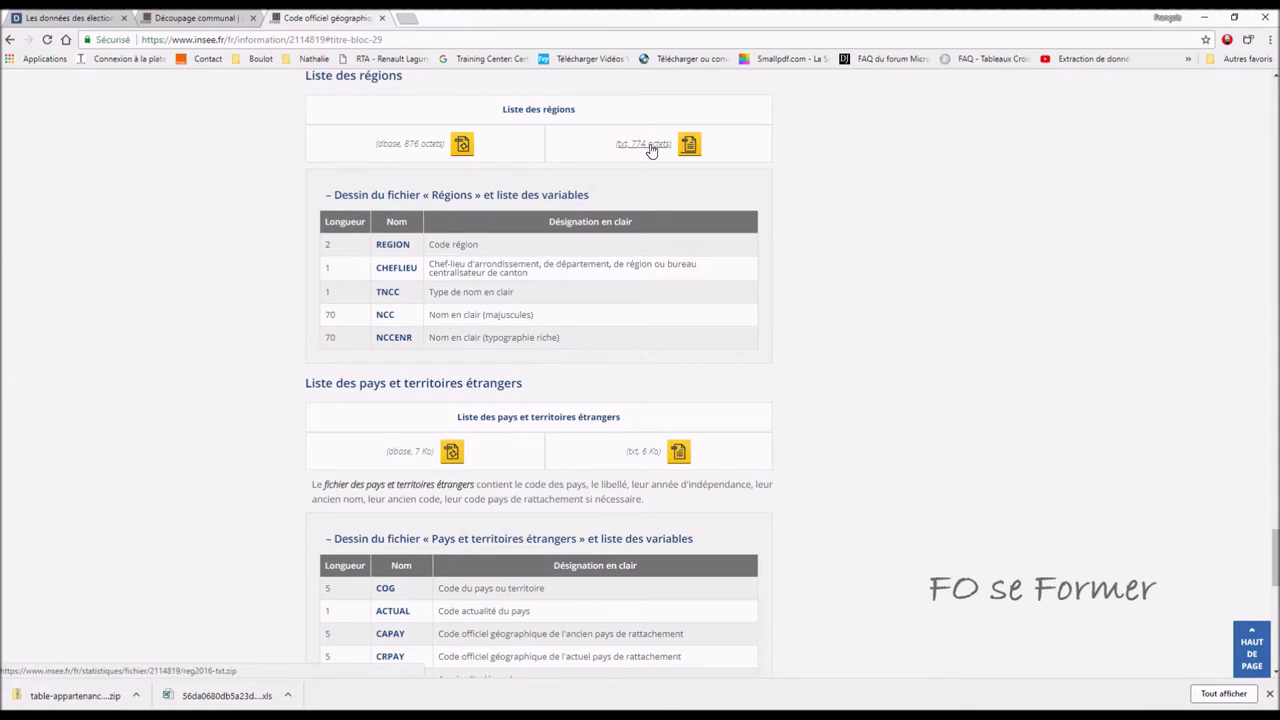
{"action": "left_click", "coordinate": [648, 145]}
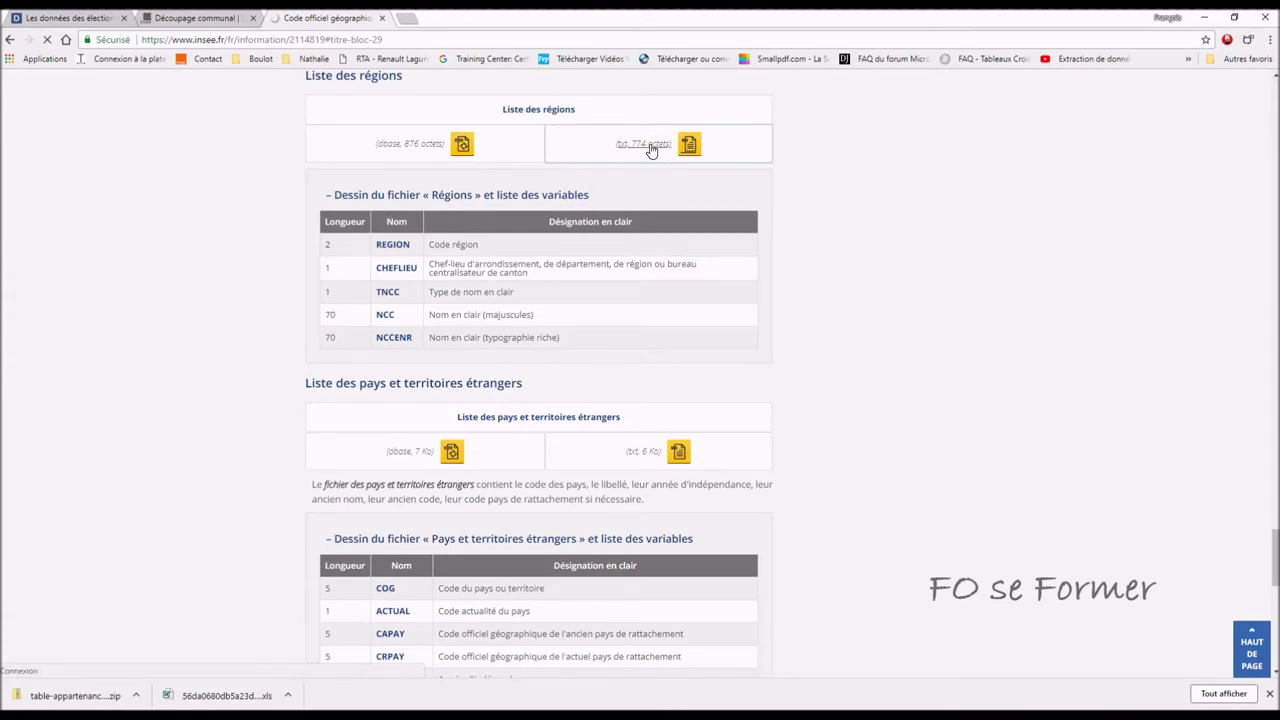
{"action": "left_click", "coordinate": [511, 342]}
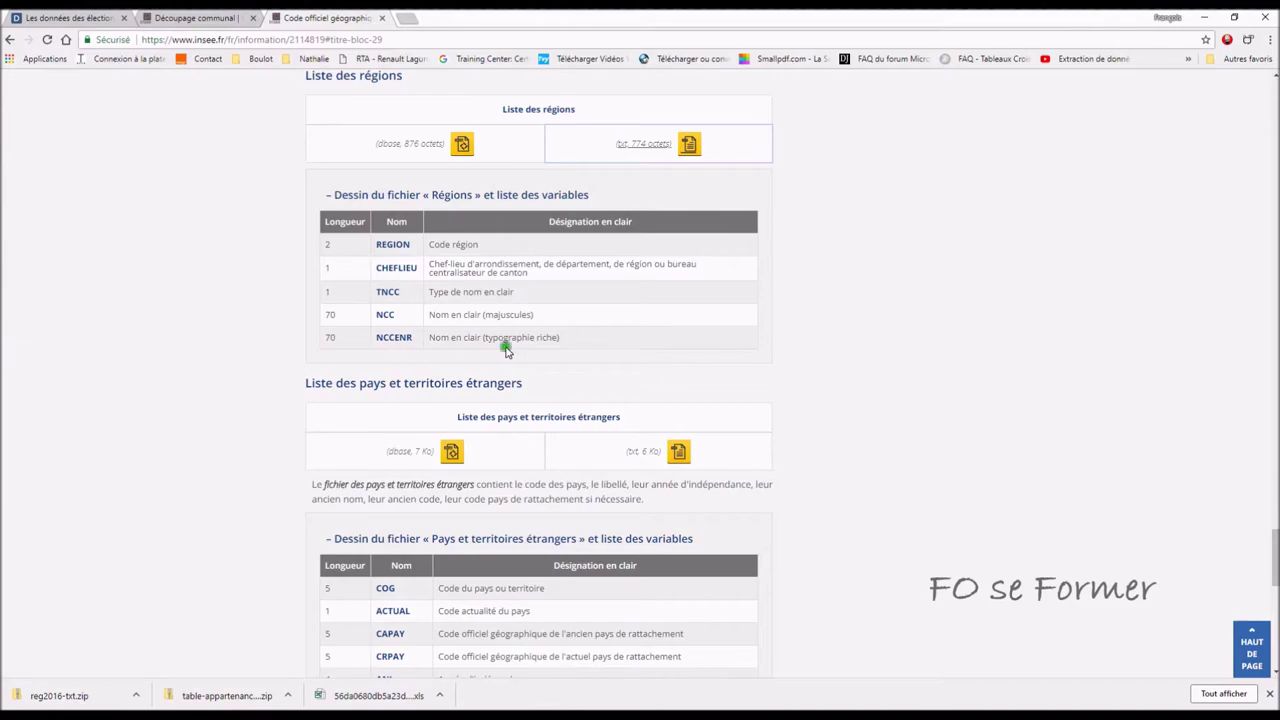
{"action": "left_click", "coordinate": [440, 706]}
{"action": "left_click", "coordinate": [420, 403]}
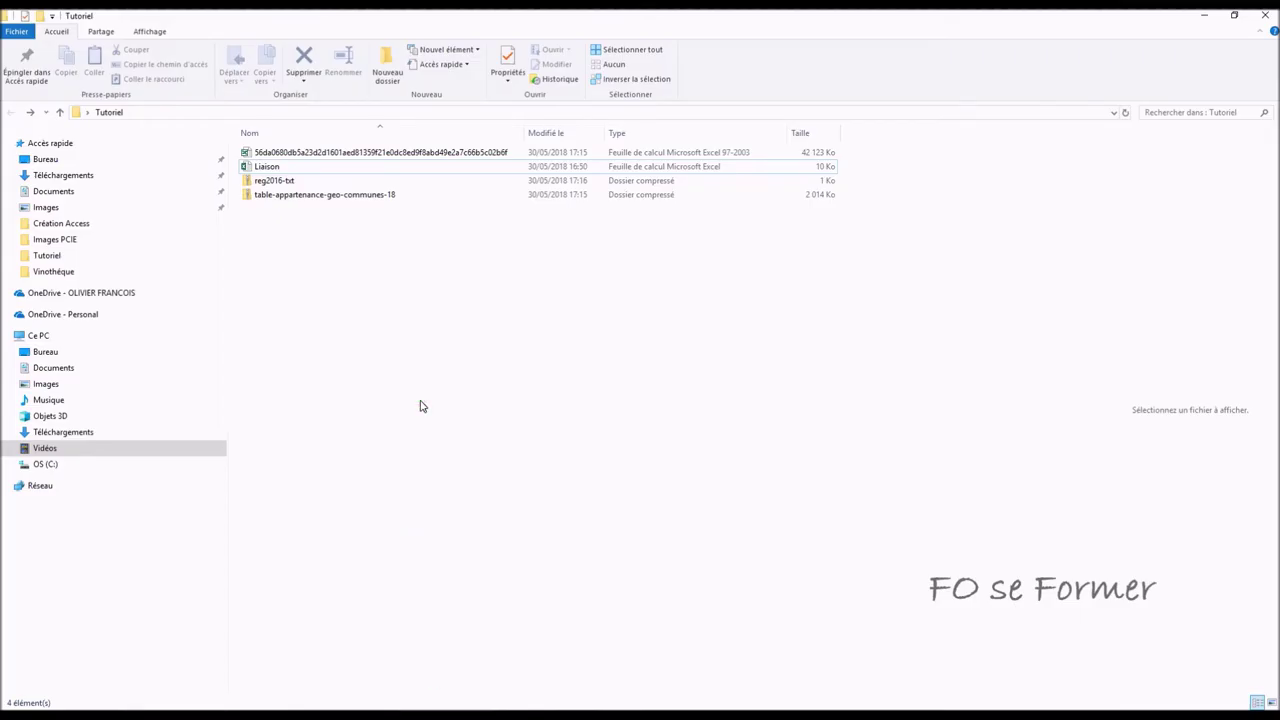
- Open the 56da0680… .xls election results workbook from the Tutoriel folder in Excel
{"action": "left_click", "coordinate": [380, 156]}
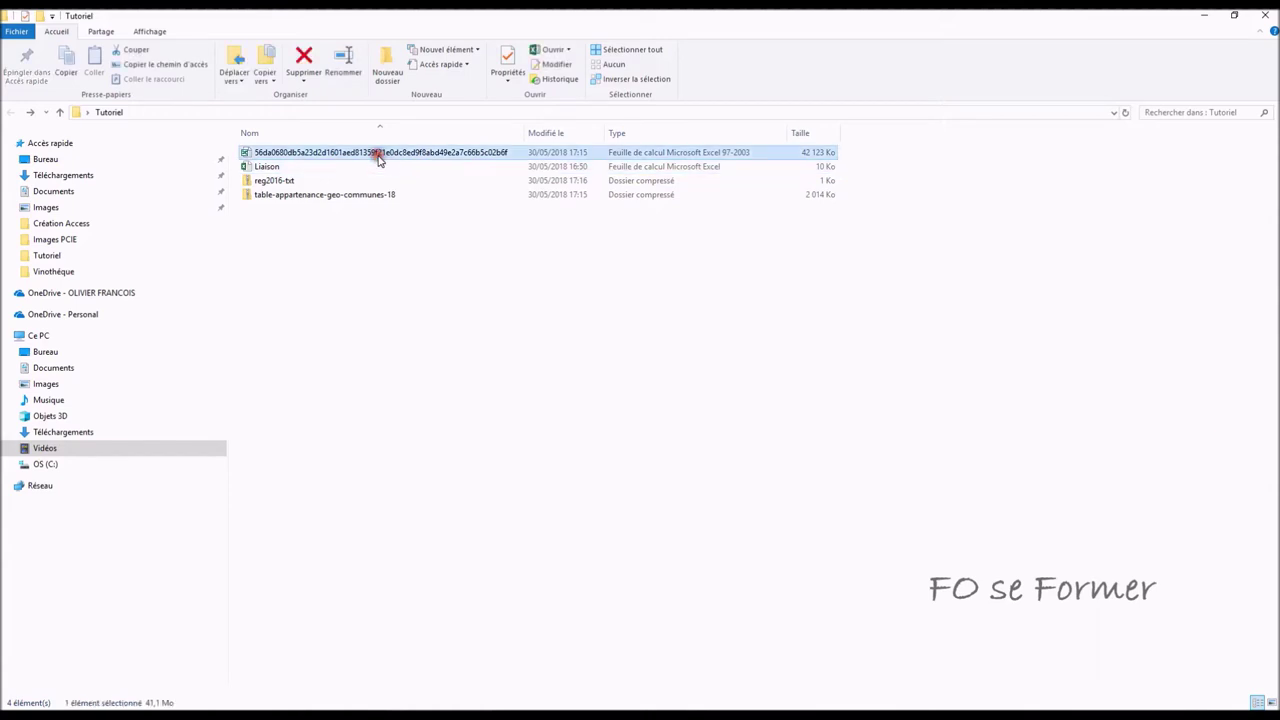
{"action": "double_click", "coordinate": [388, 168]}
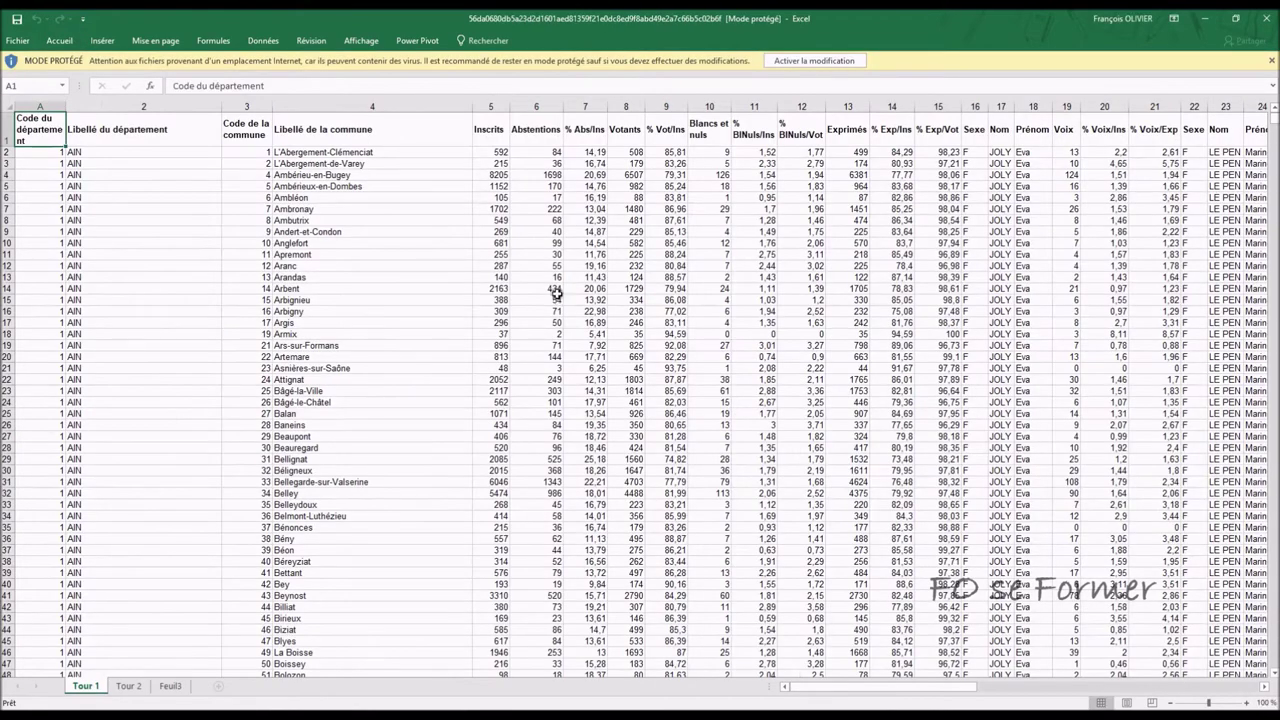
- Enable editing of the protected workbook and scroll right to the Voix heading in S1
{"action": "left_click", "coordinate": [822, 61]}
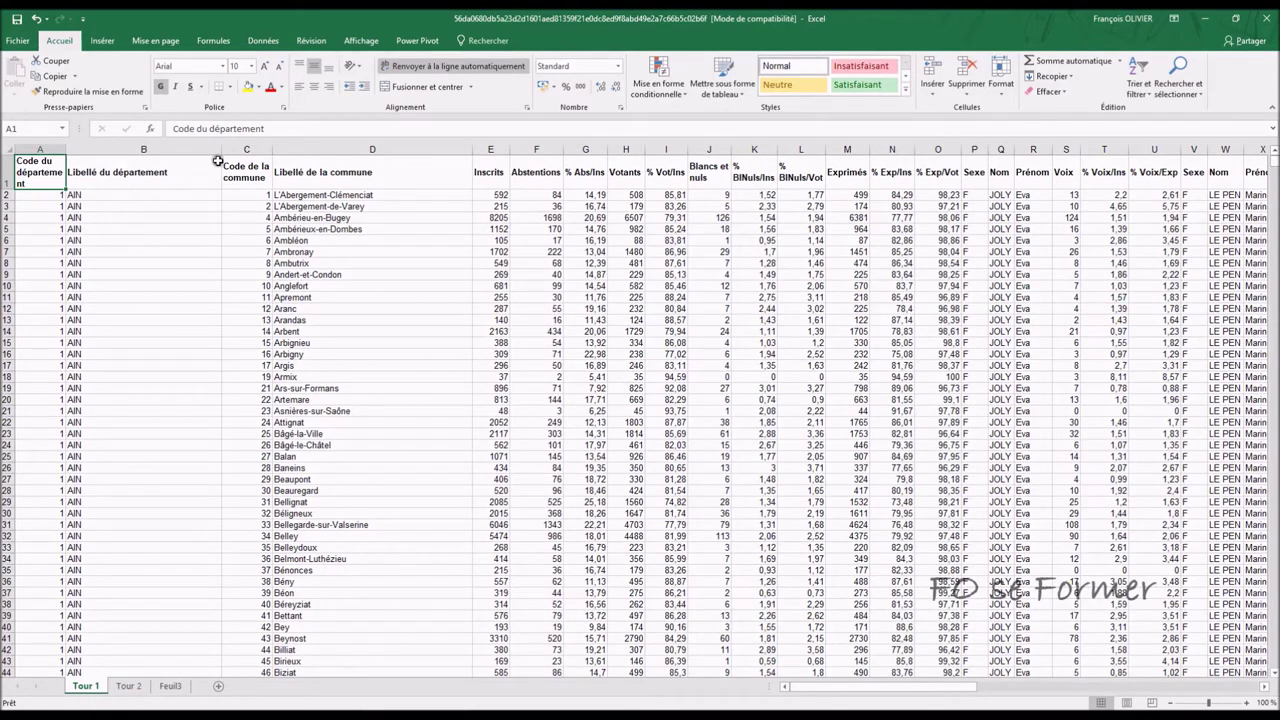
{"action": "left_click_drag", "start_coordinate": [882, 685], "coordinate": [974, 683]}
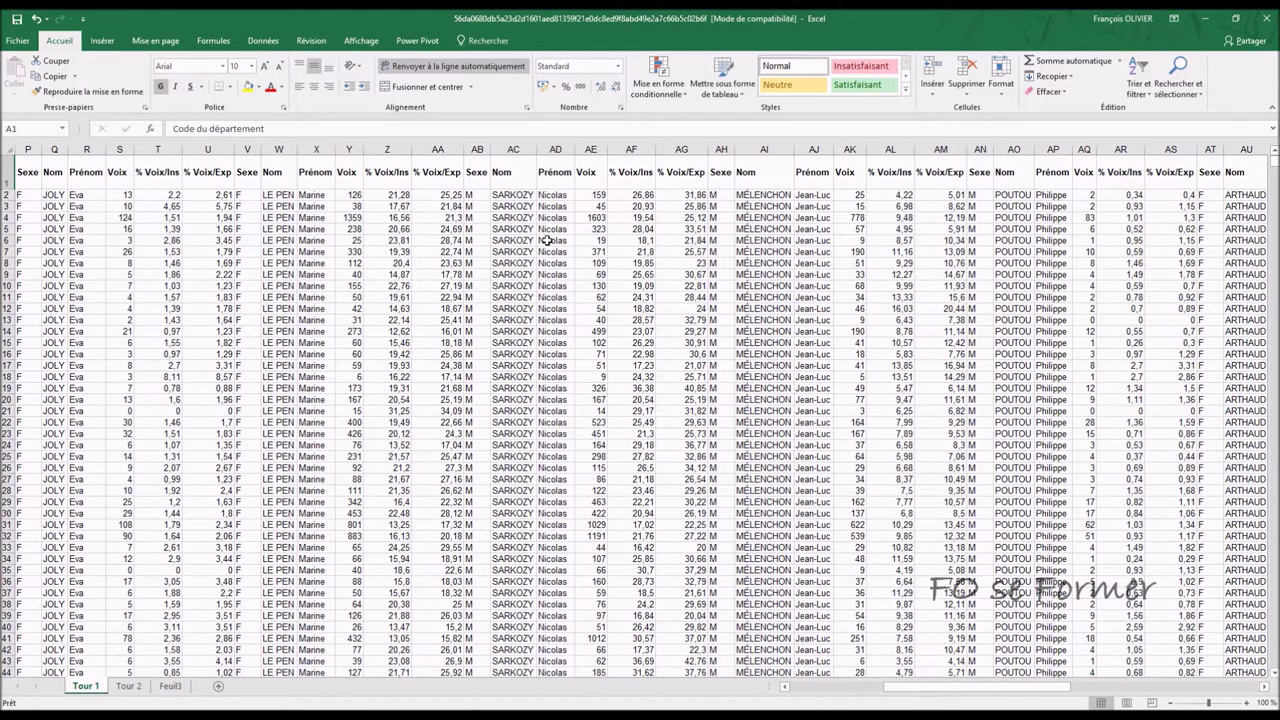
{"action": "left_click", "coordinate": [118, 172]}
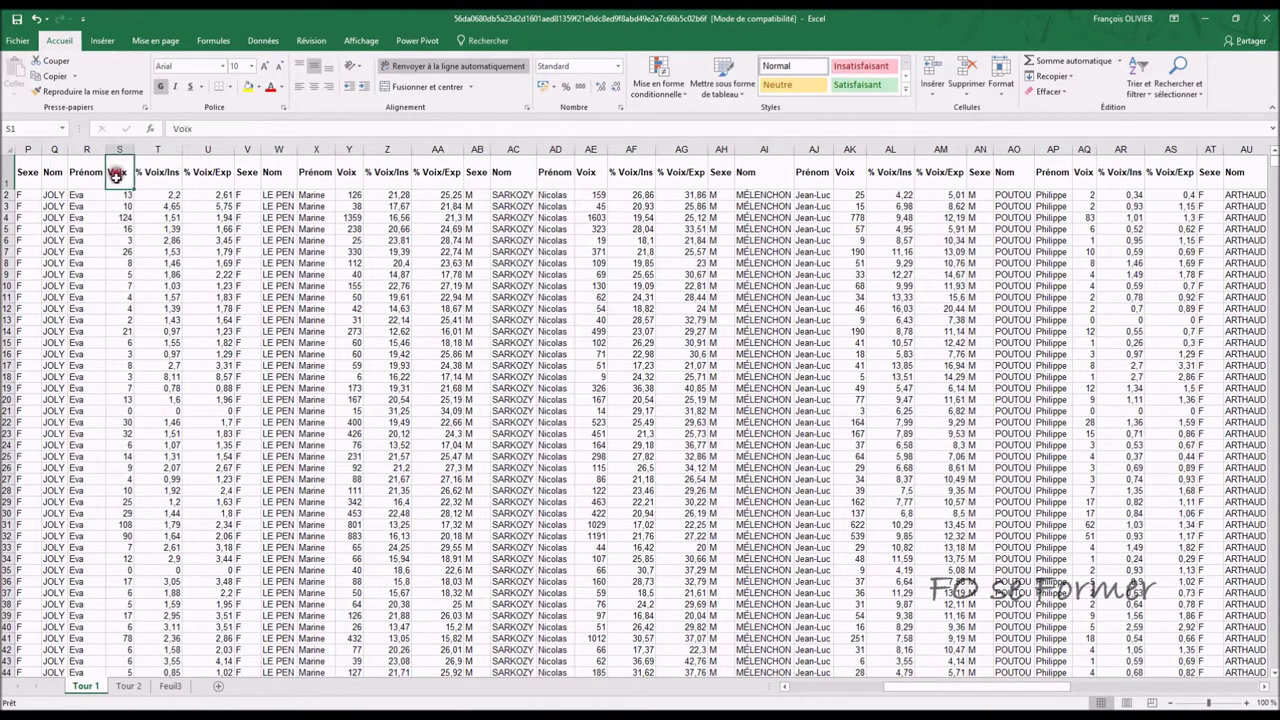
- Add candidate surnames to the Voix headings in S1, Y1, AE1 and AK1, starting with Voix JOLY
{"action": "left_click", "coordinate": [223, 130]}
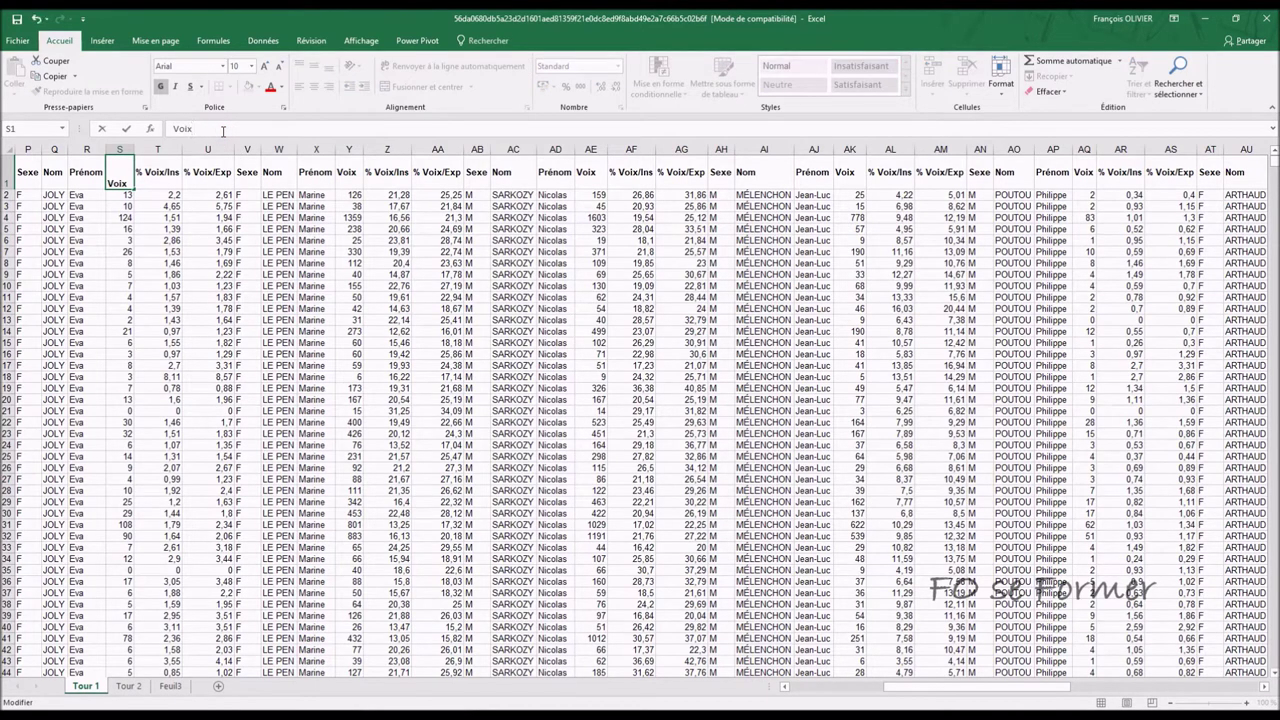
{"action": "type", "text": "LY"}
{"action": "left_click", "coordinate": [349, 173]}
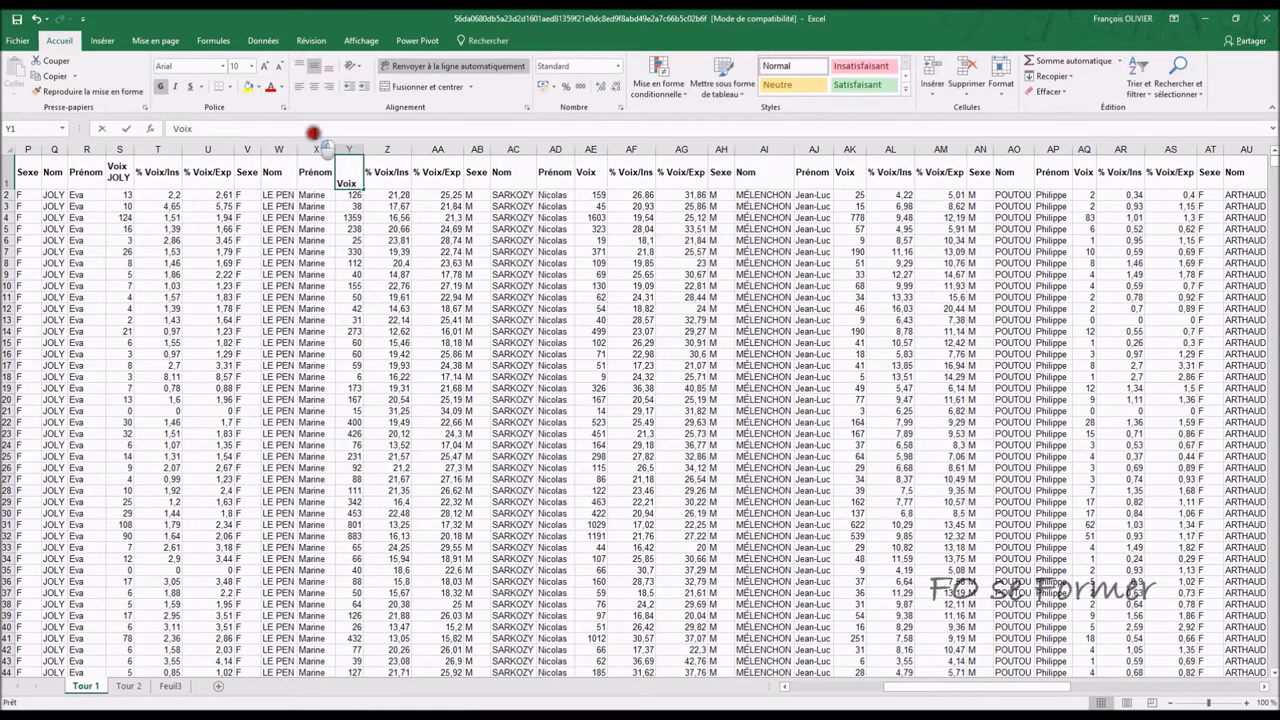
{"action": "left_click", "coordinate": [314, 131]}
{"action": "type", "text": "PEN"}
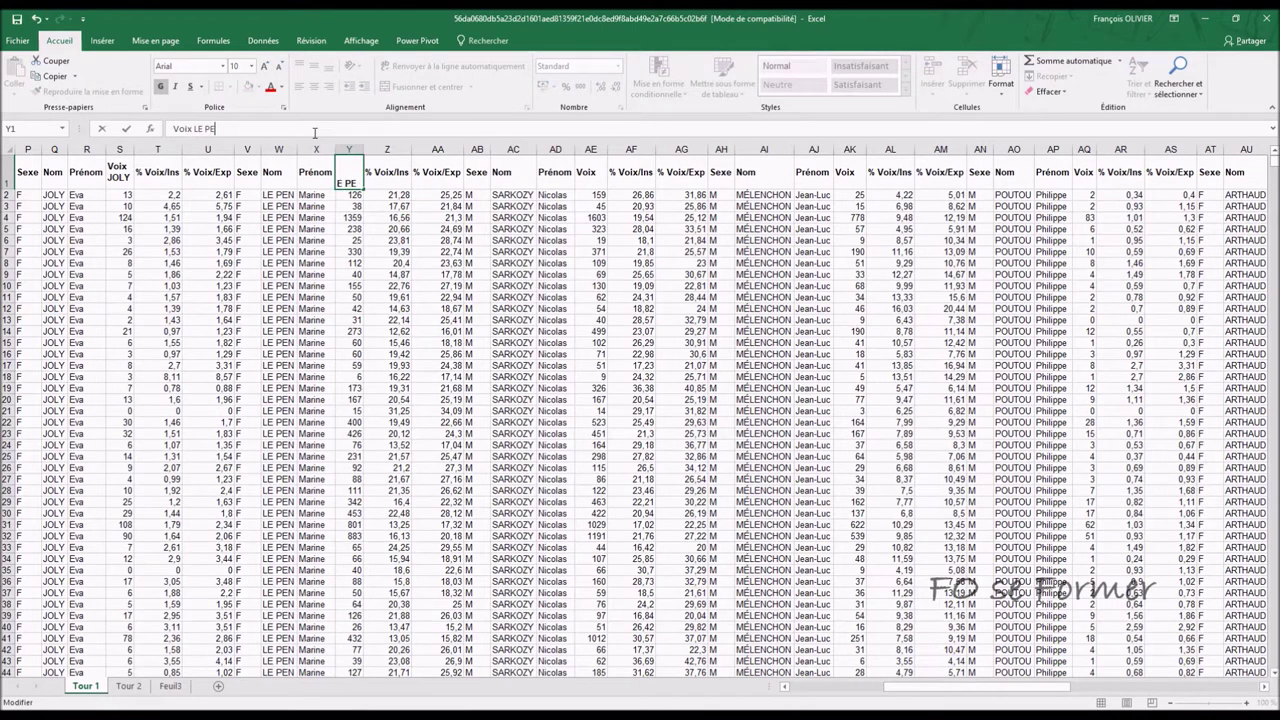
{"action": "left_click", "coordinate": [586, 180]}
{"action": "left_click", "coordinate": [517, 127]}
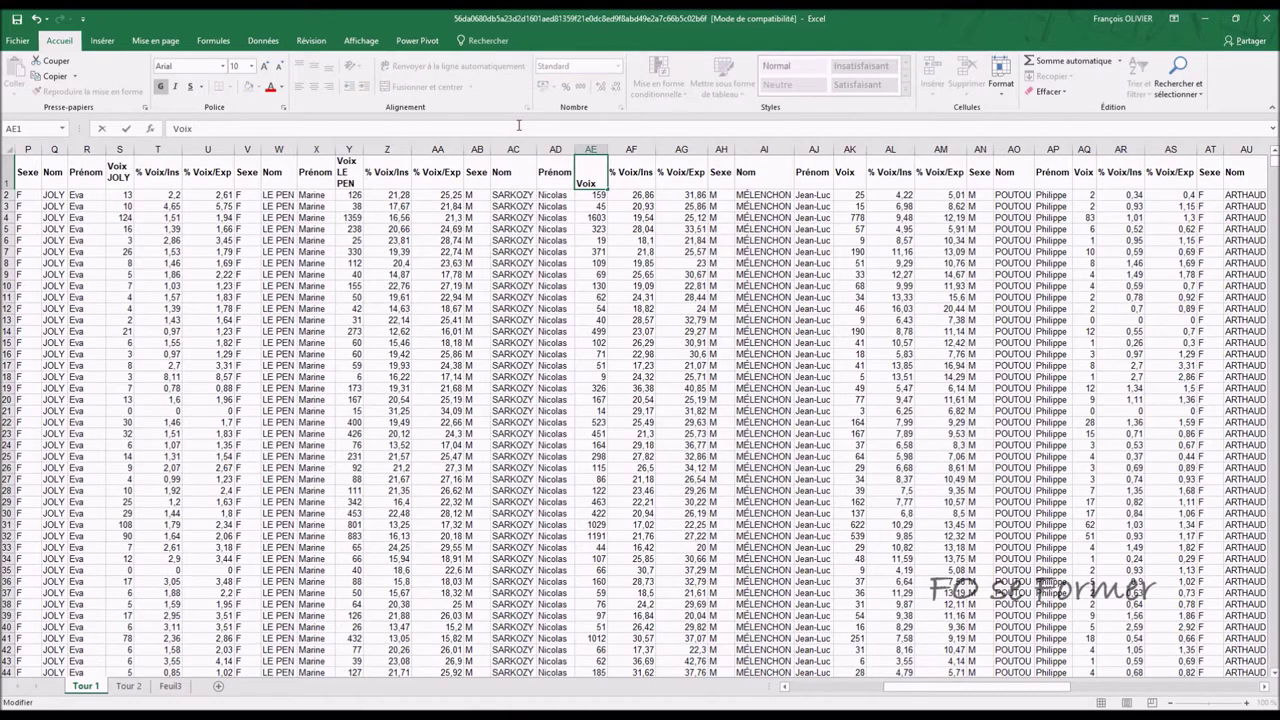
{"action": "type", "text": "ZY"}
{"action": "left_click", "coordinate": [845, 180]}
{"action": "type", "text": "Voix"}
{"action": "left_click", "coordinate": [802, 127]}
{"action": "type", "text": "ELENCHON"}
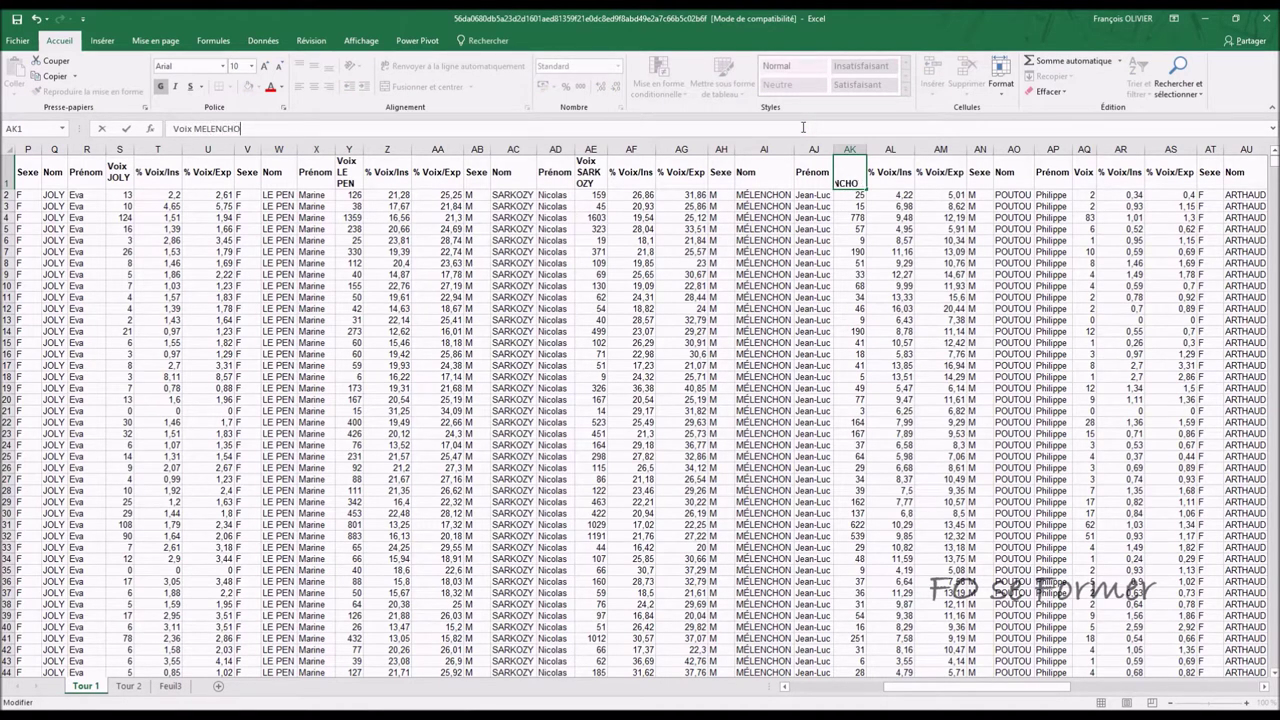
{"action": "left_click", "coordinate": [1087, 175]}
- Add surnames to the Voix headings in AQ1 and AW1, ending with Voix ARTHAUD
{"action": "left_click", "coordinate": [1028, 131]}
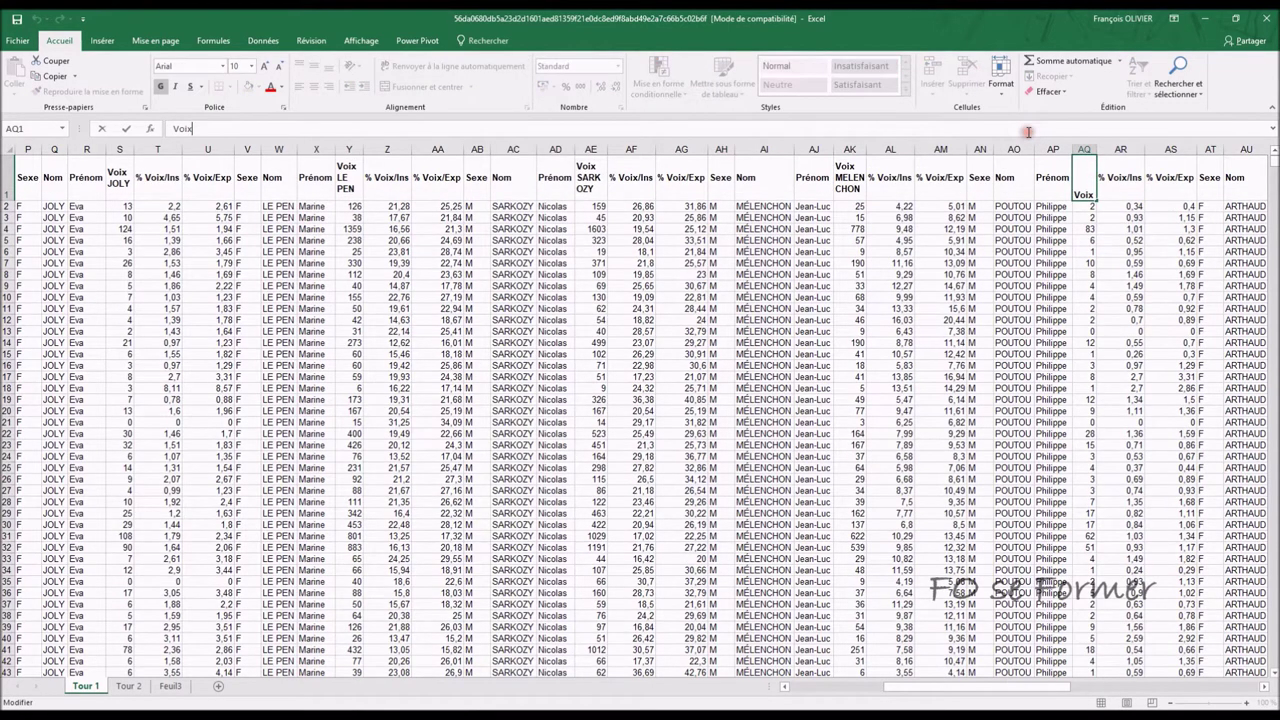
{"action": "type", "text": "OUT"}
{"action": "left_click_drag", "start_coordinate": [1060, 688], "coordinate": [1188, 686]}
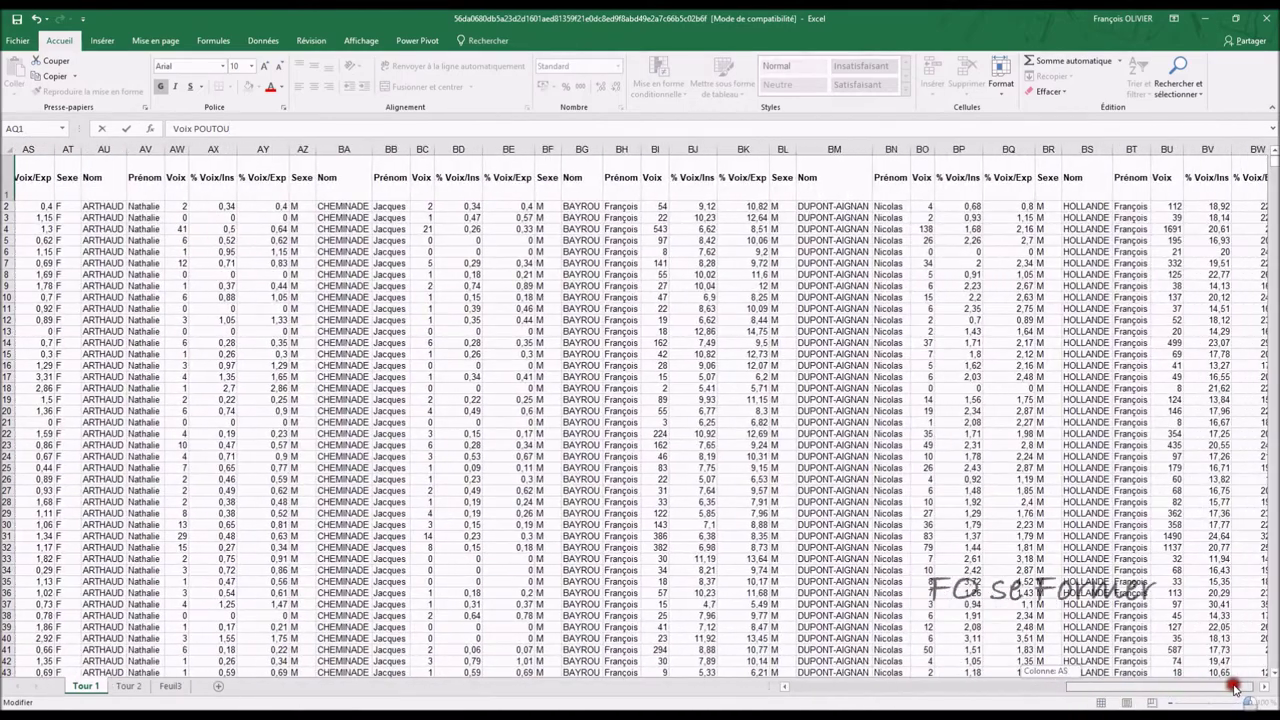
{"action": "left_click_drag", "start_coordinate": [1188, 686], "coordinate": [1240, 687]}
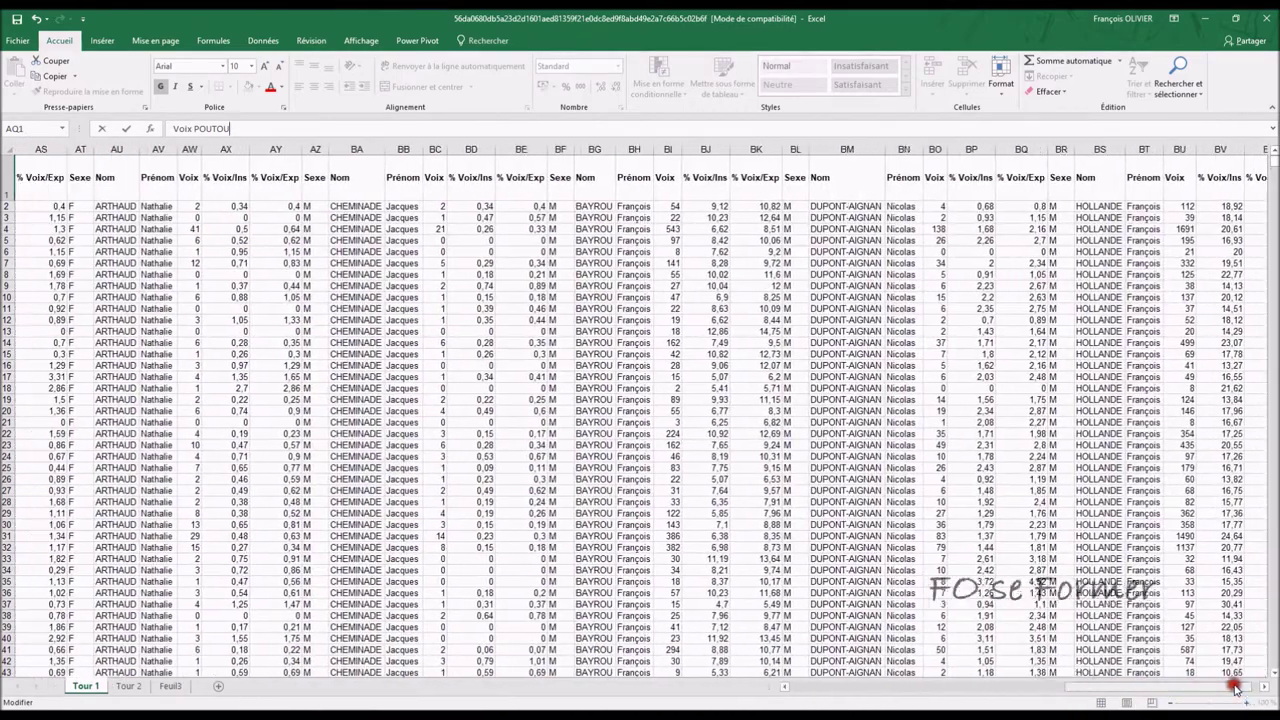
{"action": "left_click", "coordinate": [196, 176]}
{"action": "left_click", "coordinate": [215, 128]}
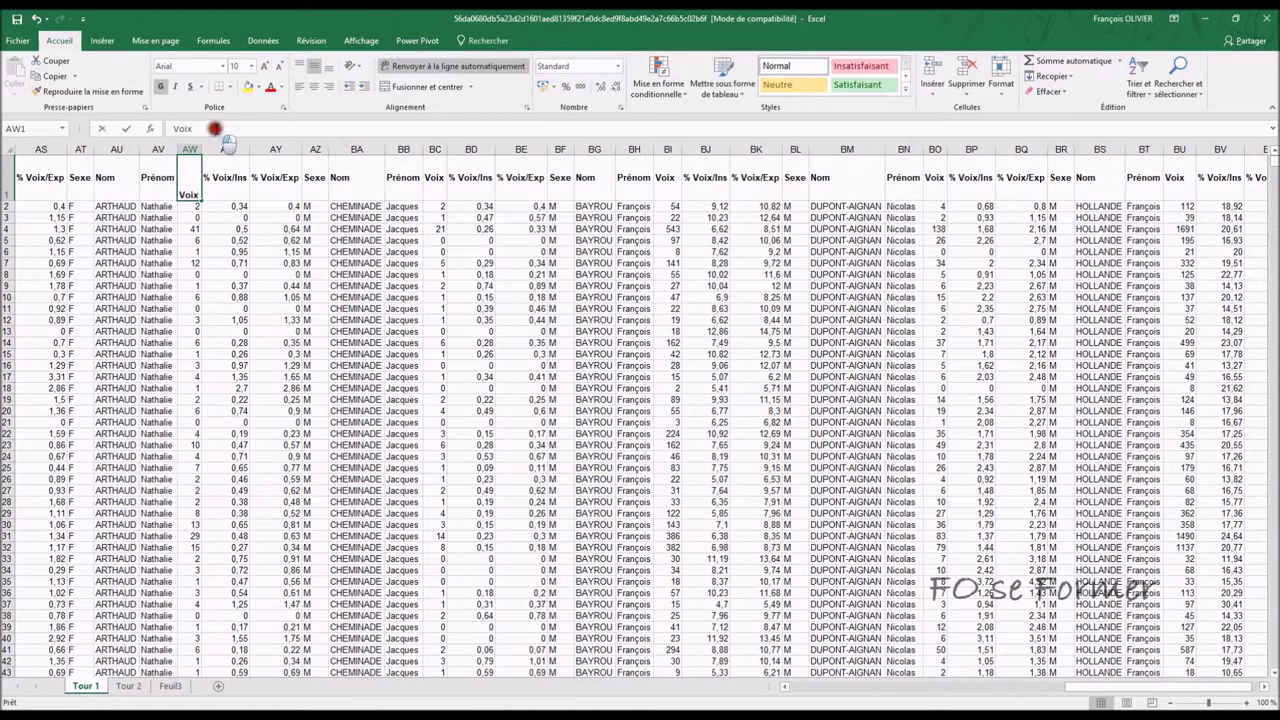
{"action": "type", "text": "ART"}
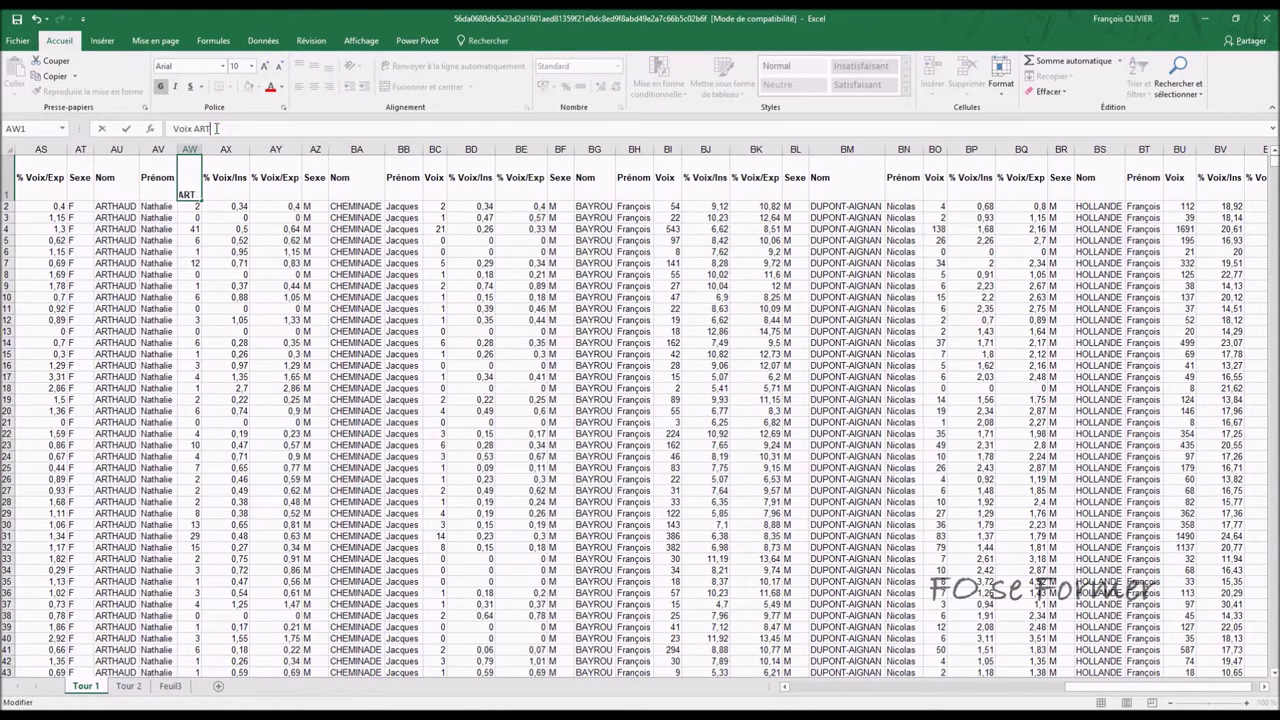
{"action": "type", "text": "HAUD"}
{"action": "left_click", "coordinate": [445, 182]}
- Label the BC, BI, BO and BU headings Voix CHEMINADE, BAYROU, DUPONT-AIGNAN and HOLLANDE
{"action": "left_click", "coordinate": [431, 128]}
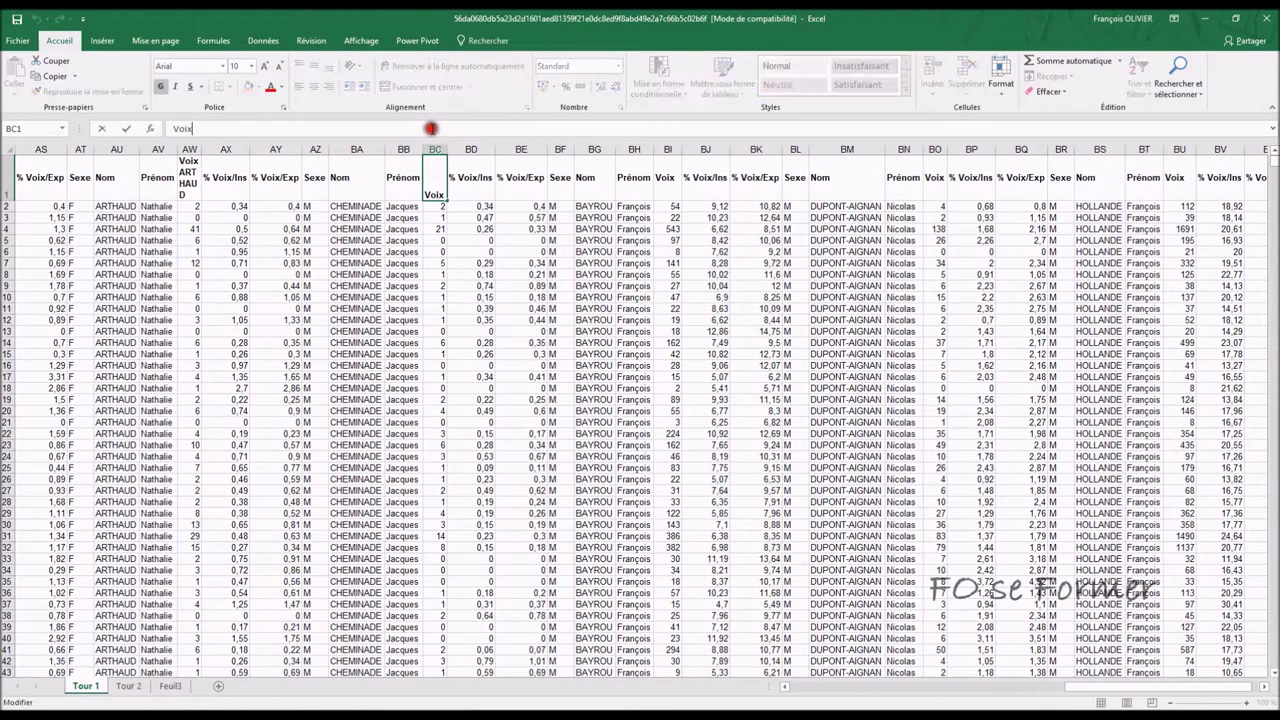
{"action": "type", "text": "CHEMINADE"}
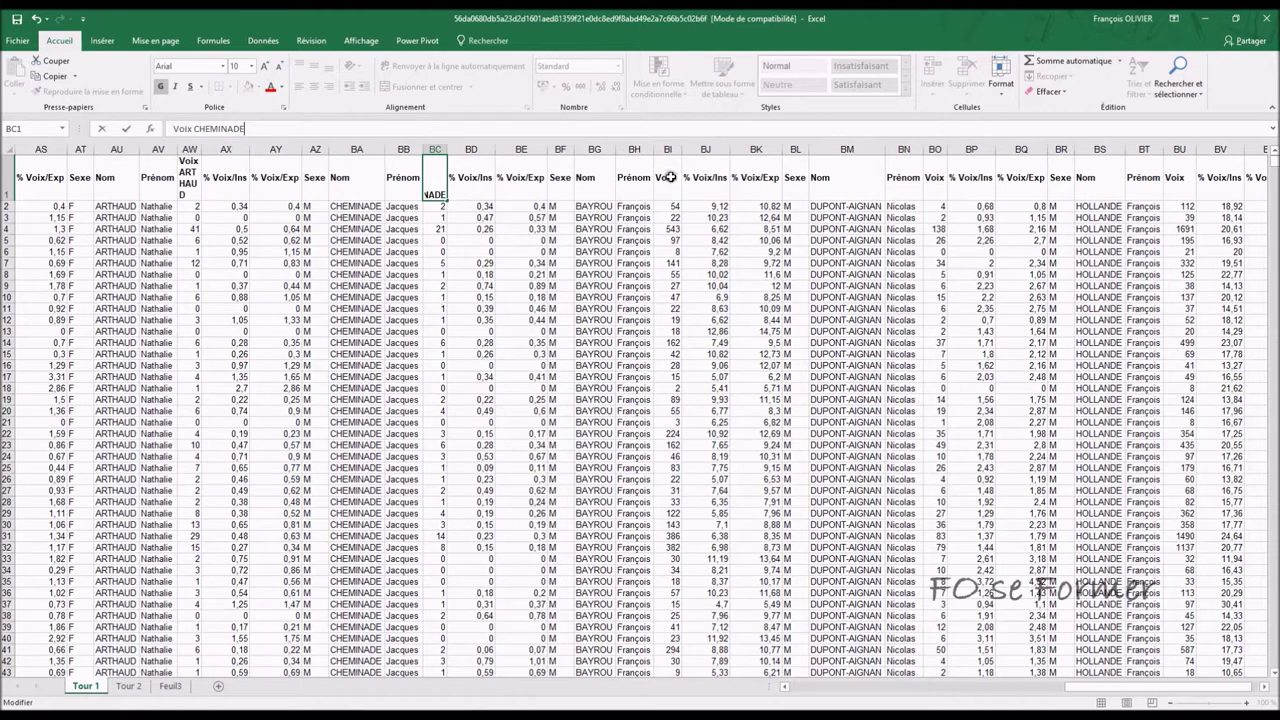
{"action": "left_click", "coordinate": [668, 177]}
{"action": "left_click", "coordinate": [667, 127]}
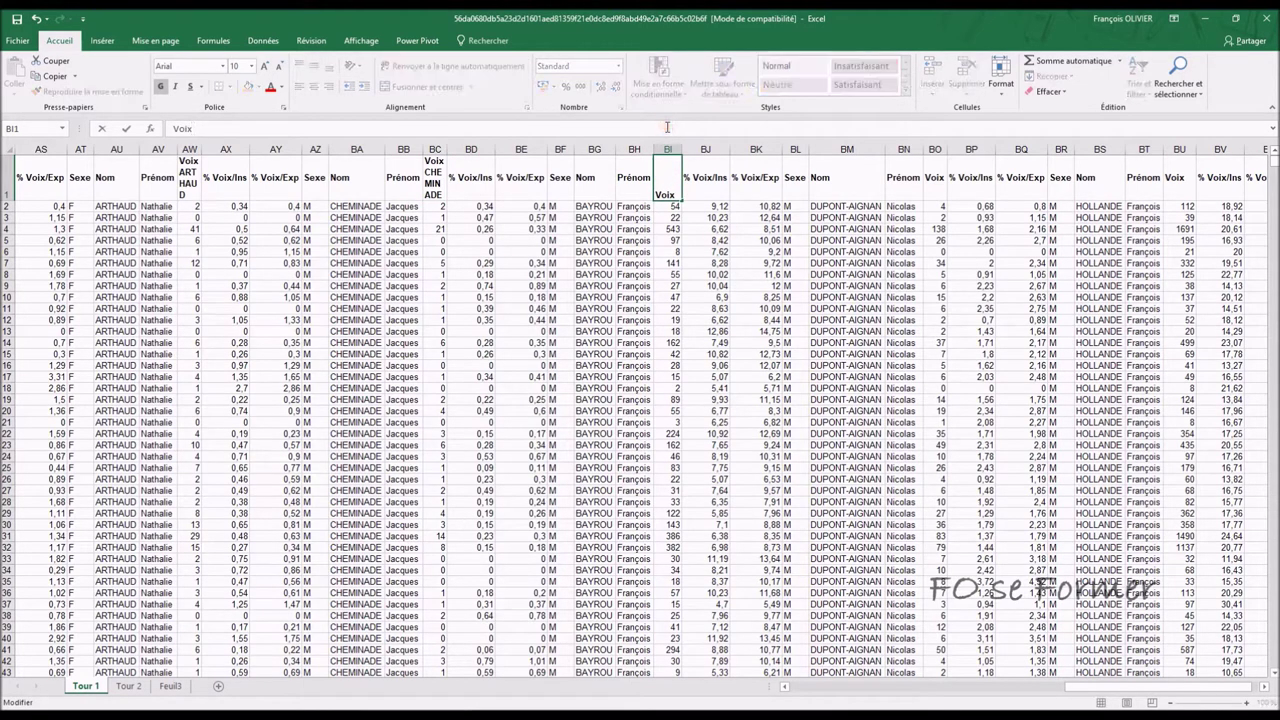
{"action": "type", "text": "BAYROU"}
{"action": "left_click", "coordinate": [927, 189]}
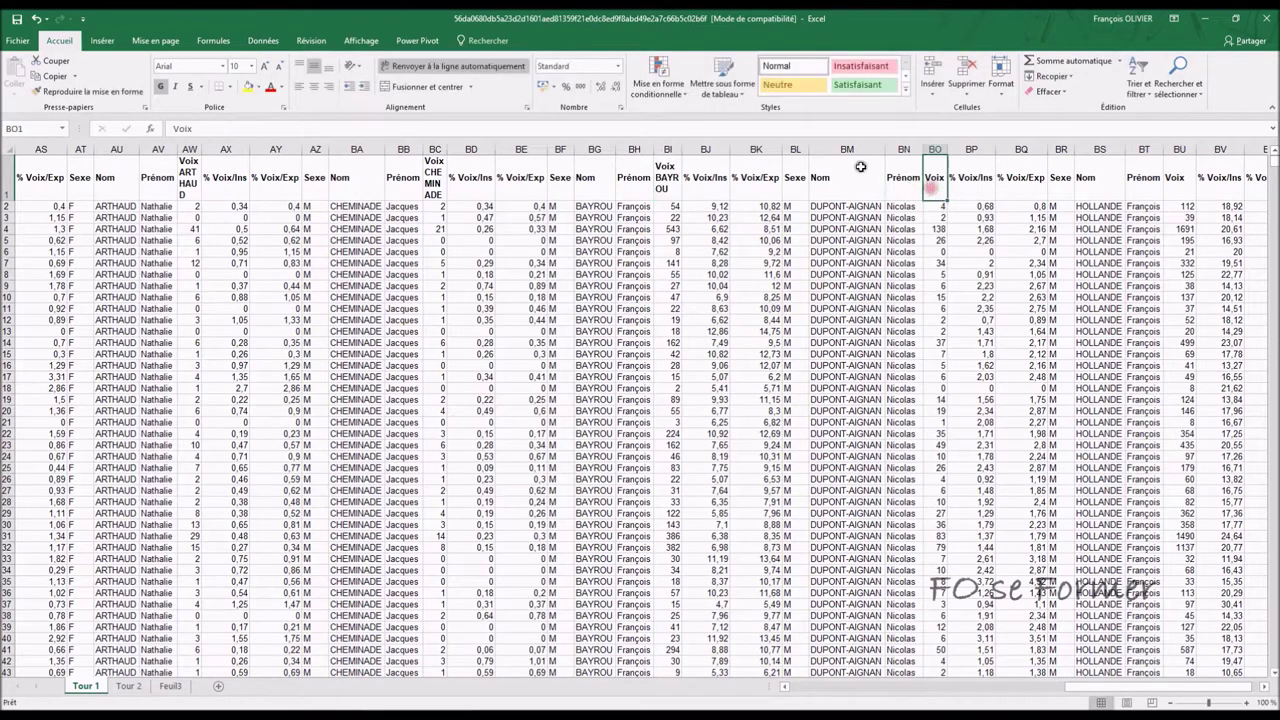
{"action": "left_click", "coordinate": [756, 128]}
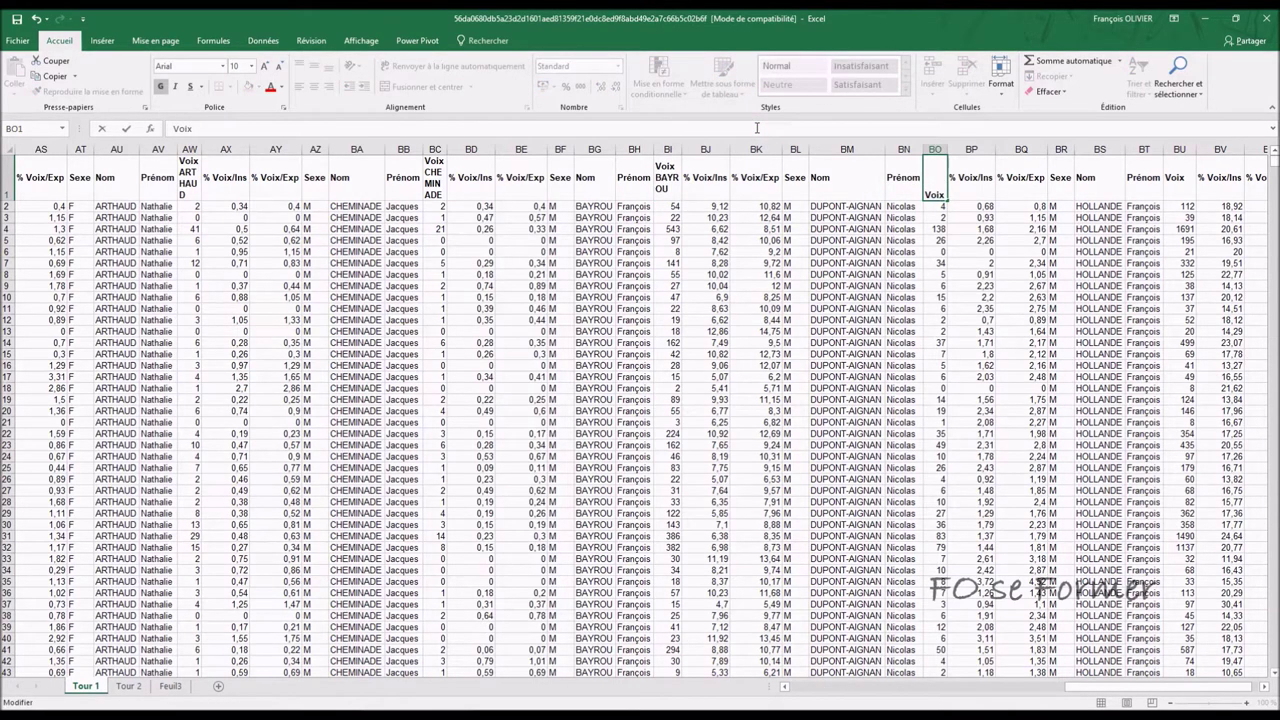
{"action": "type", "text": "DUPONT-"}
{"action": "type", "text": "AIG"}
{"action": "type", "text": "NAN"}
{"action": "left_click", "coordinate": [1182, 184]}
{"action": "left_click", "coordinate": [985, 133]}
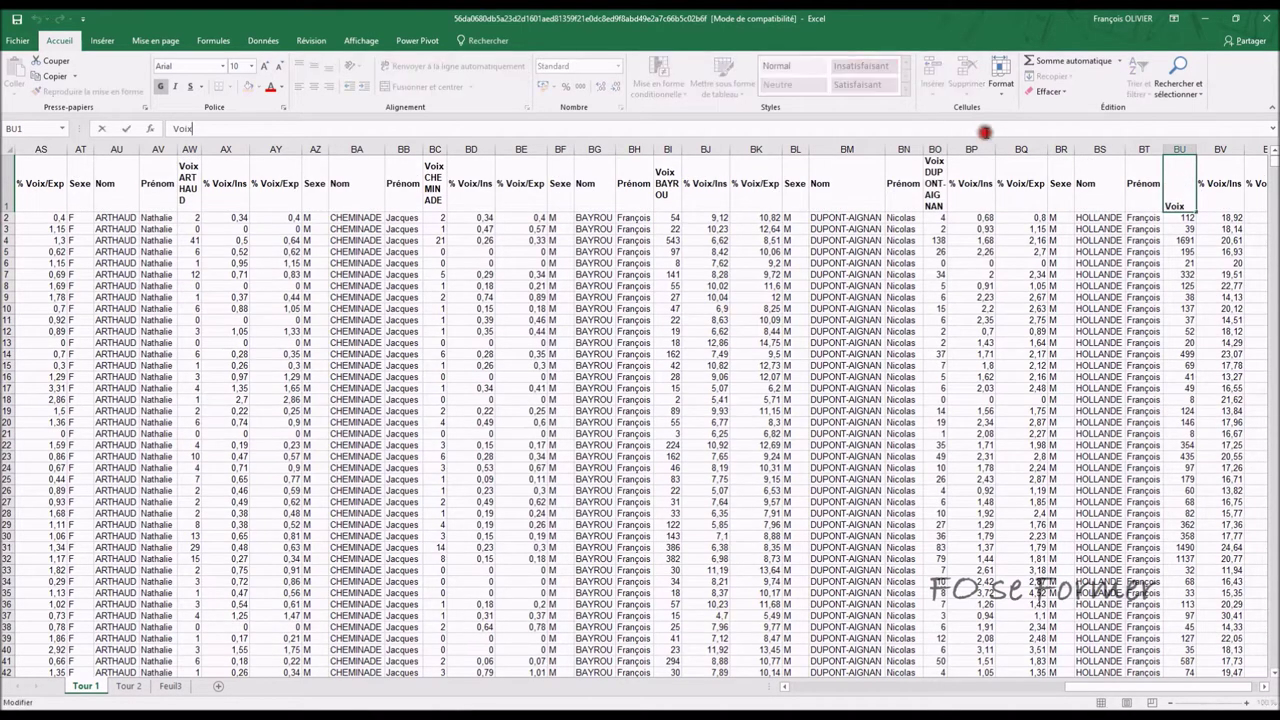
{"action": "type", "text": "HOLLANDE"}
{"action": "key", "text": "Return"}
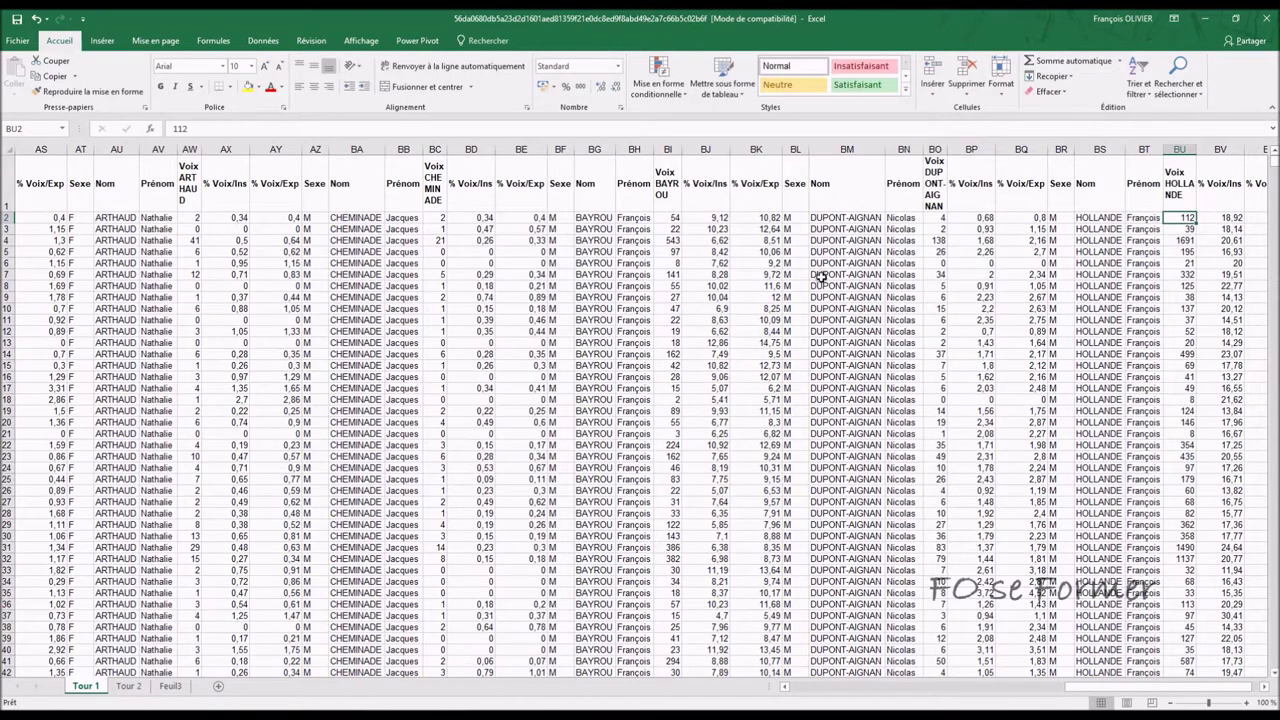
{"action": "left_click_drag", "start_coordinate": [1089, 686], "coordinate": [800, 690]}
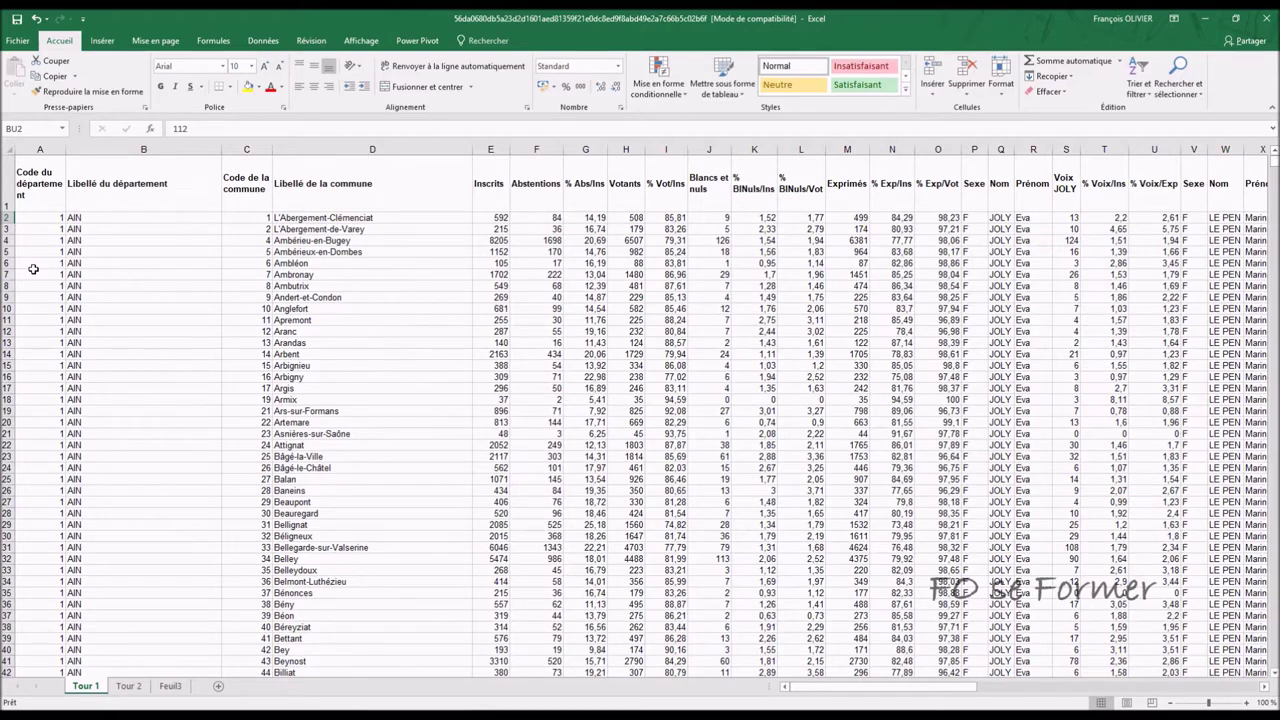
- Browse the department codes in column A down to the last row, checking the 2A codes
{"action": "left_click", "coordinate": [33, 265]}
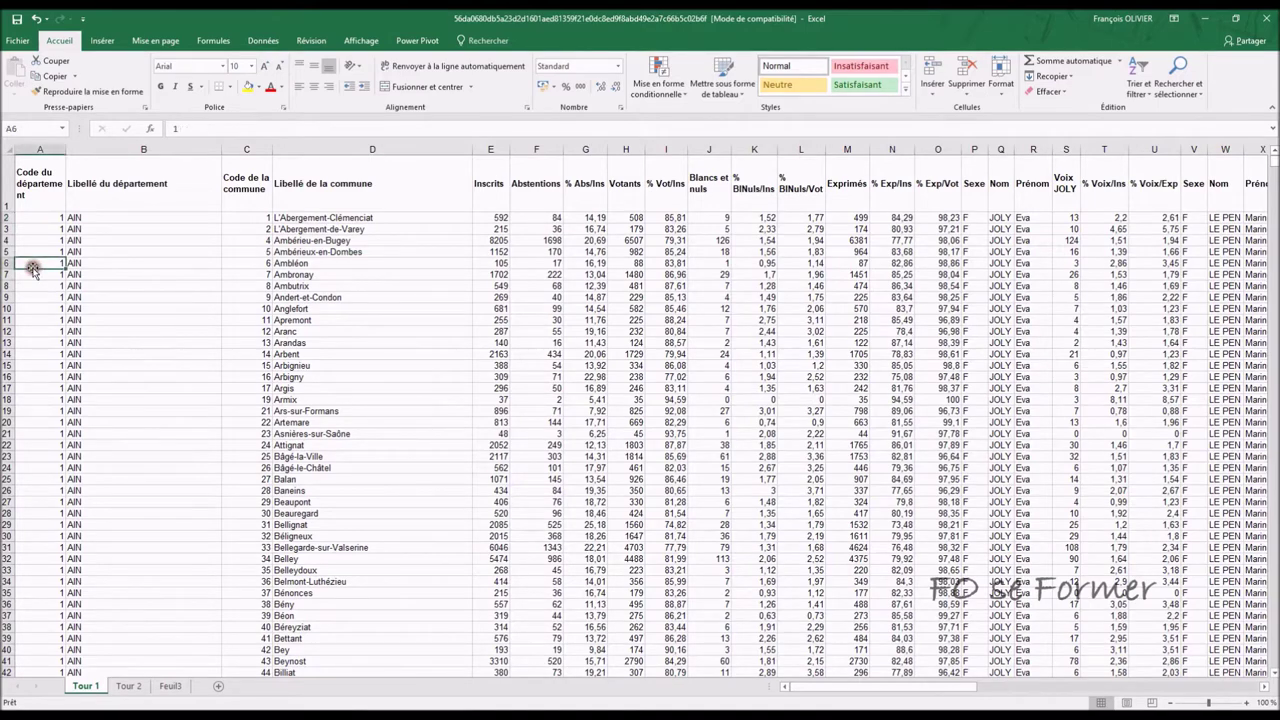
{"action": "key", "text": "ctrl+Down"}
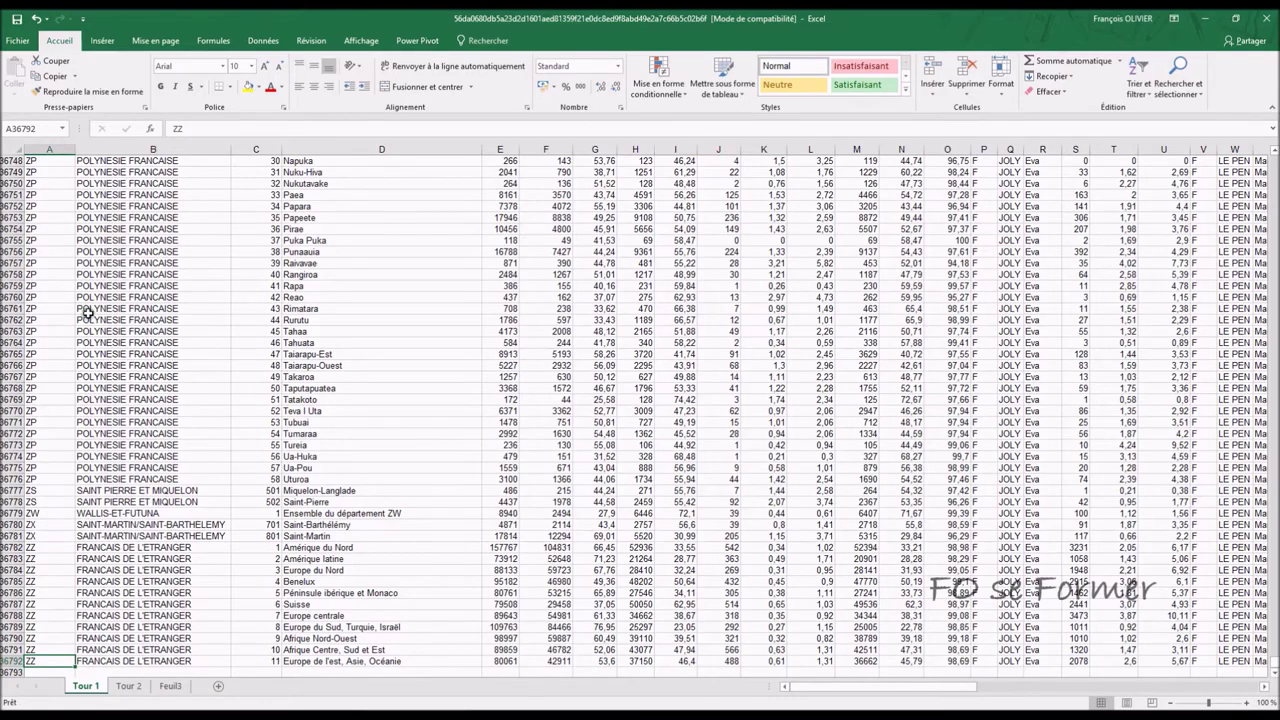
{"action": "scroll", "coordinate": [88, 314], "scroll_direction": "up", "scroll_amount": 11}
{"action": "scroll", "coordinate": [88, 318], "scroll_direction": "up", "scroll_amount": 15}
{"action": "scroll", "coordinate": [82, 355], "scroll_direction": "up", "scroll_amount": 11}
{"action": "scroll", "coordinate": [80, 364], "scroll_direction": "up", "scroll_amount": 7}
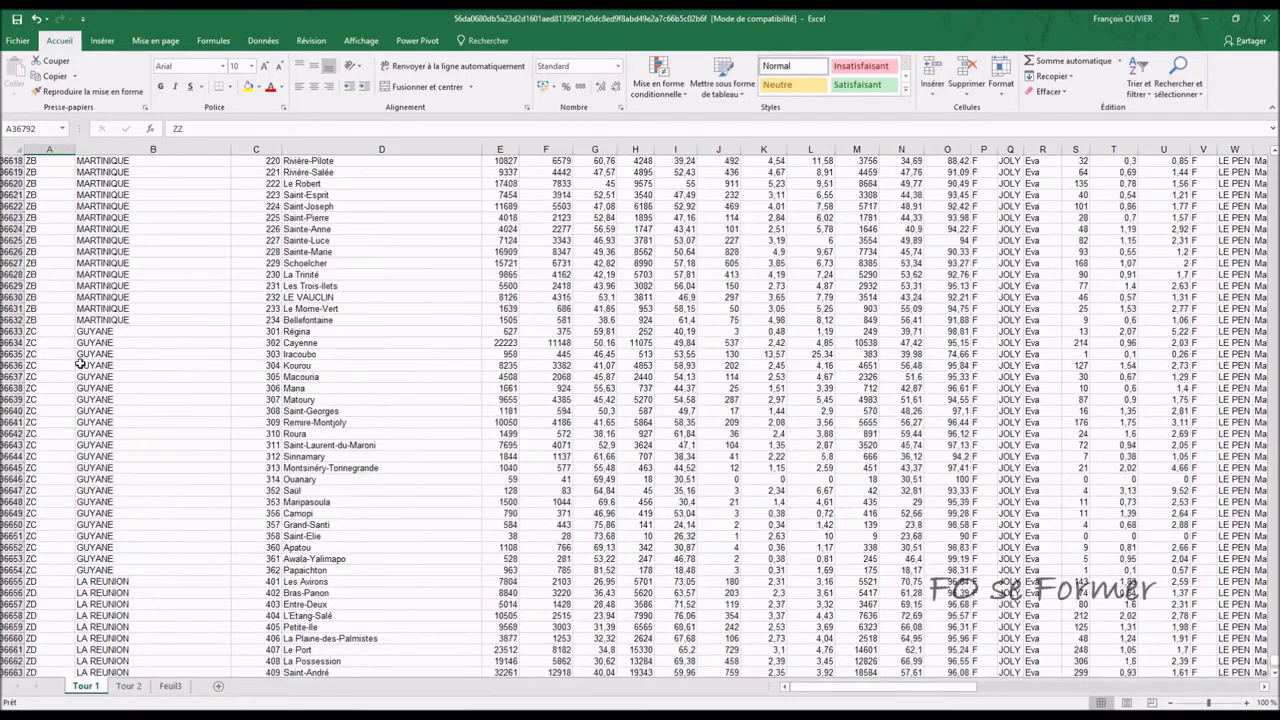
{"action": "scroll", "coordinate": [57, 380], "scroll_direction": "up", "scroll_amount": 6}
{"action": "scroll", "coordinate": [25, 372], "scroll_direction": "up", "scroll_amount": 3}
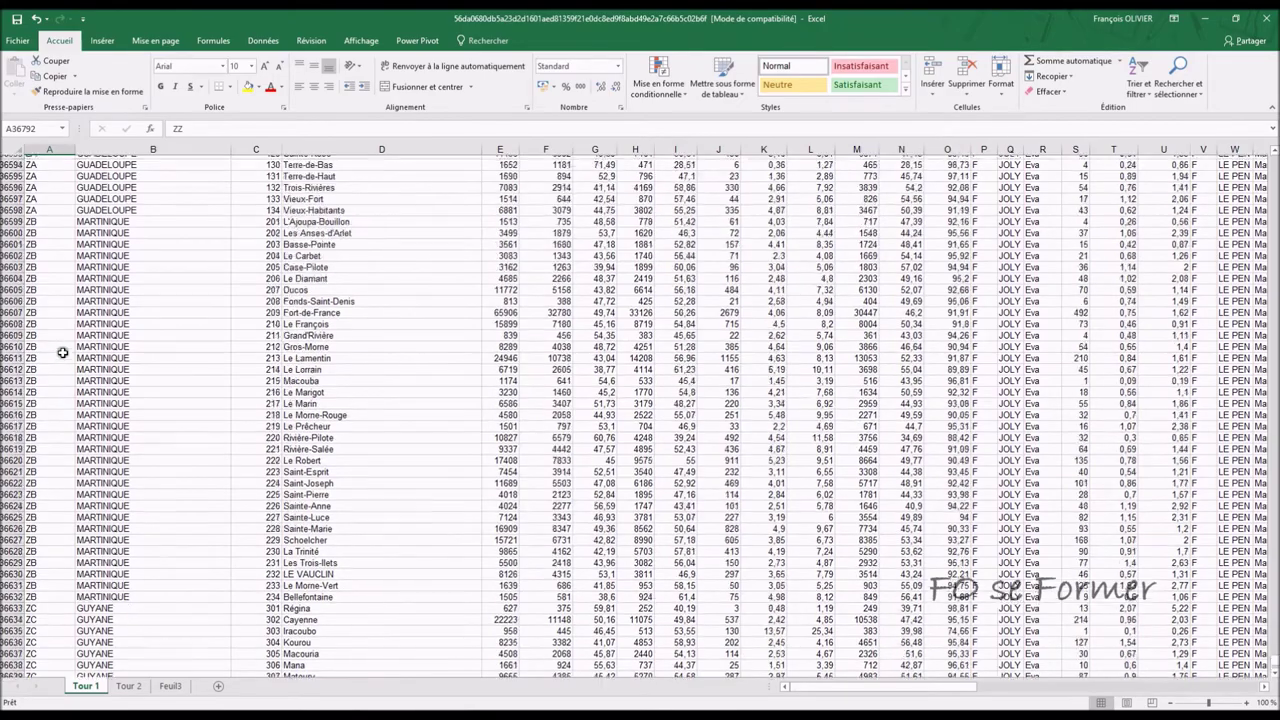
{"action": "scroll", "coordinate": [45, 300], "scroll_direction": "up", "scroll_amount": 4}
{"action": "scroll", "coordinate": [50, 290], "scroll_direction": "up", "scroll_amount": 7}
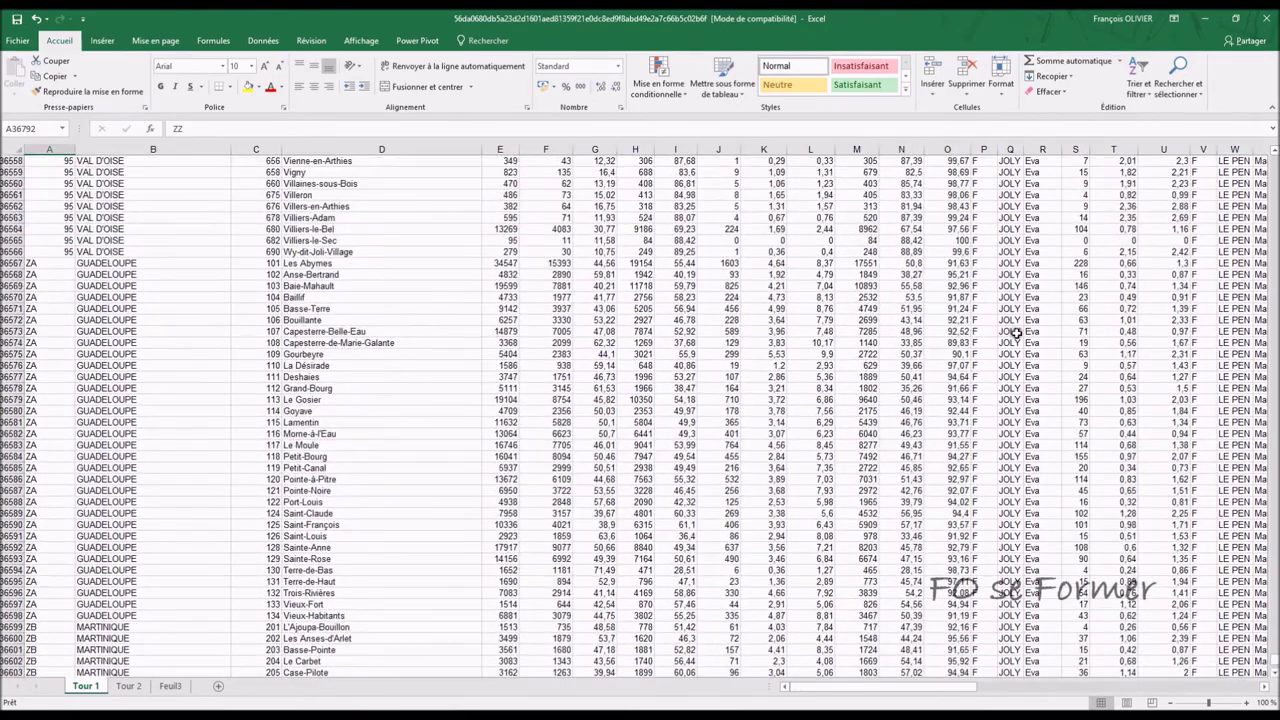
{"action": "left_click_drag", "start_coordinate": [1276, 645], "coordinate": [1276, 257]}
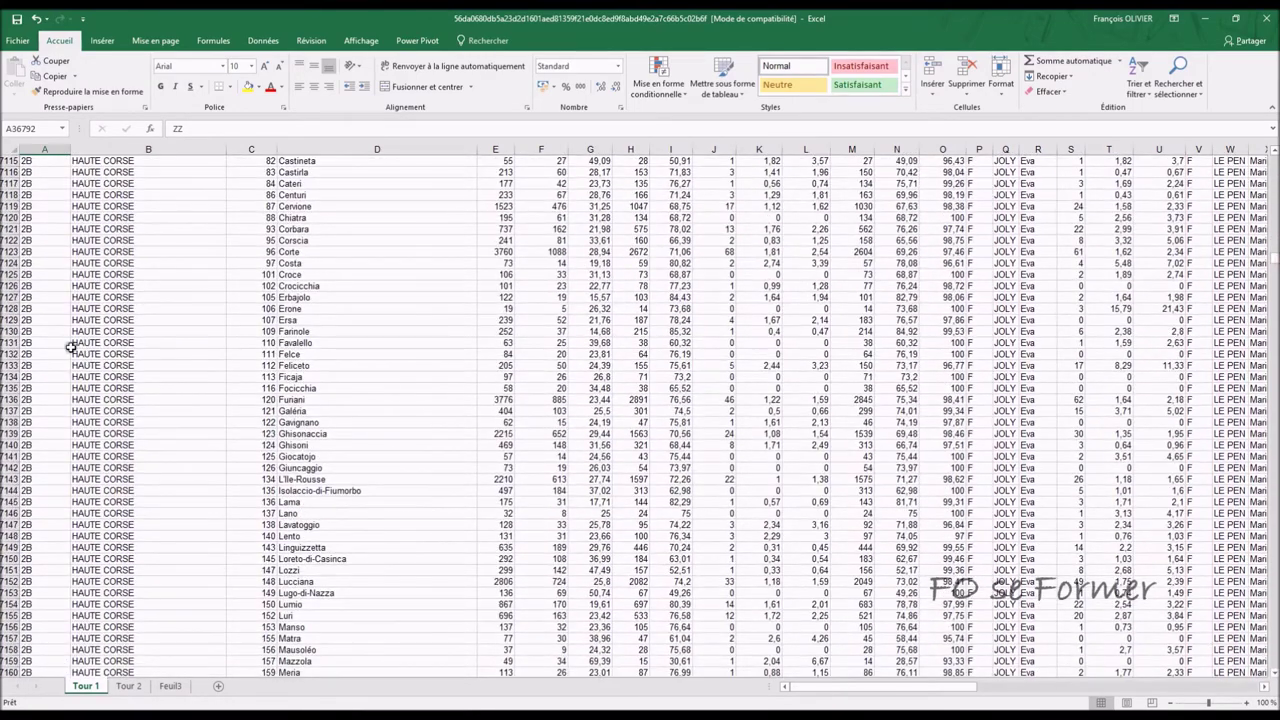
{"action": "scroll", "coordinate": [77, 347], "scroll_direction": "up", "scroll_amount": 14}
{"action": "scroll", "coordinate": [77, 347], "scroll_direction": "up", "scroll_amount": 6}
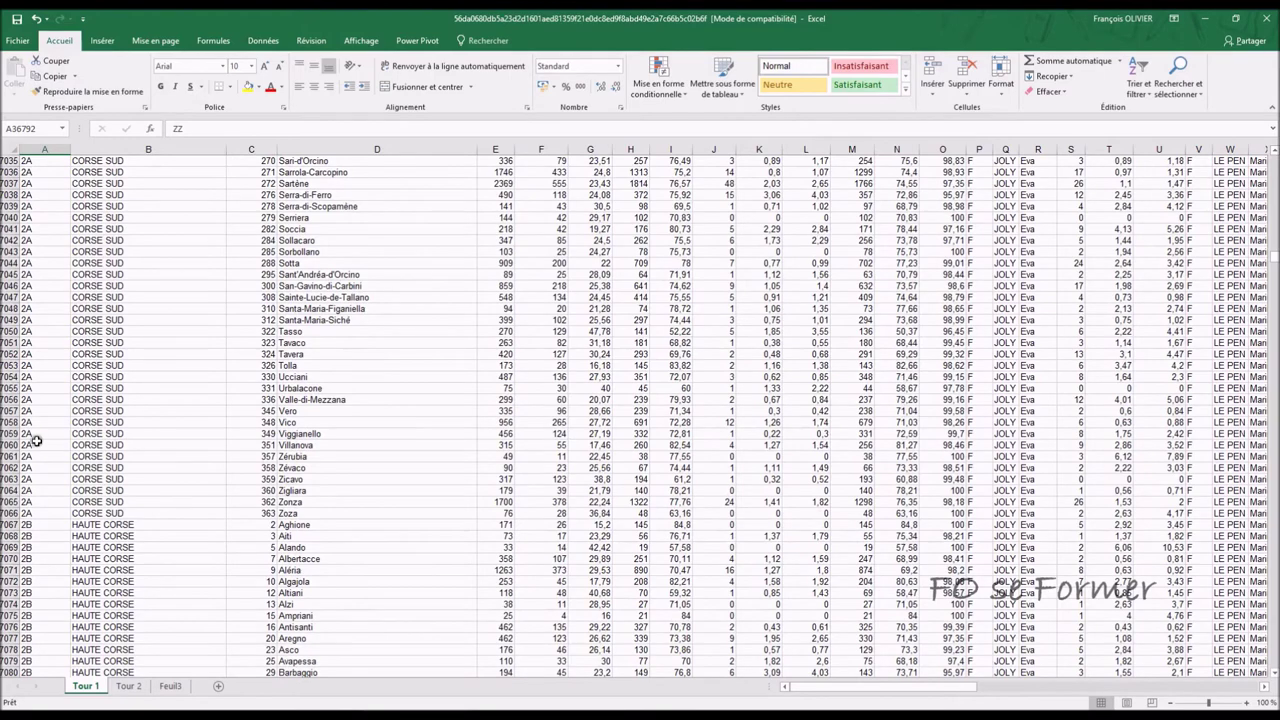
{"action": "left_click", "coordinate": [44, 492]}
{"action": "key", "text": "ctrl+Home"}
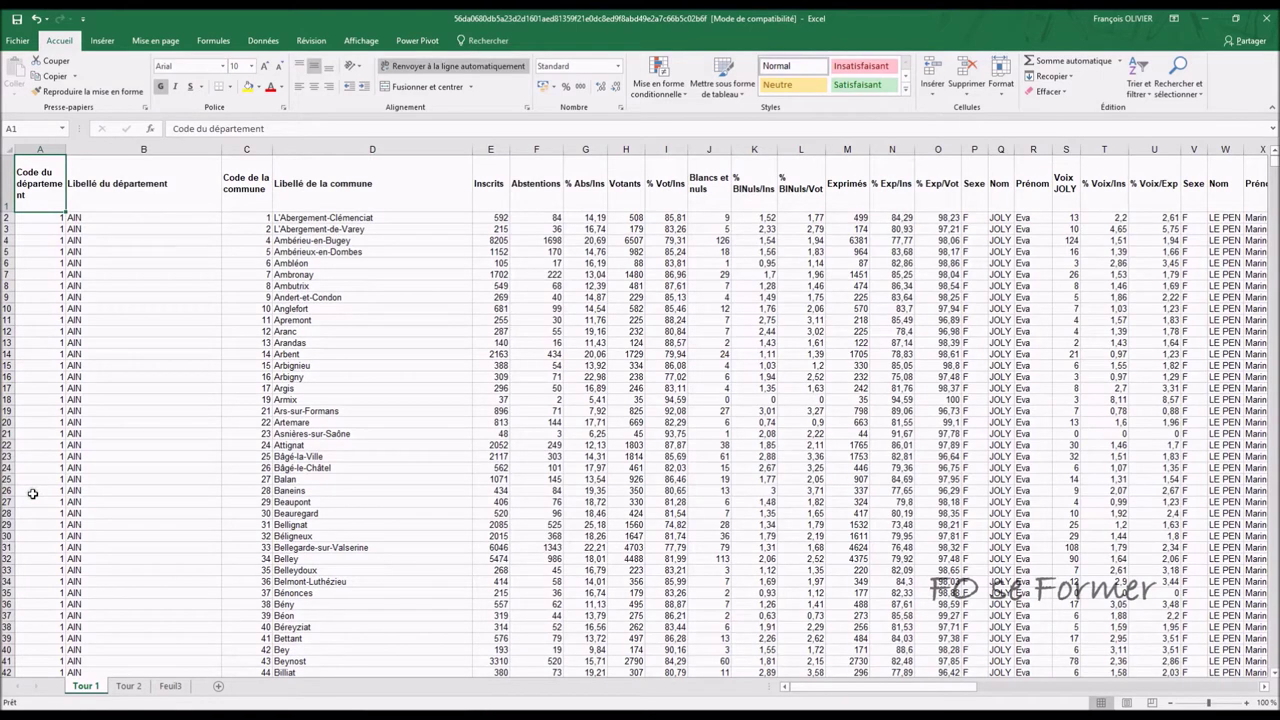
- Select all department codes from A2 down to row 36792
{"action": "left_click", "coordinate": [38, 240]}
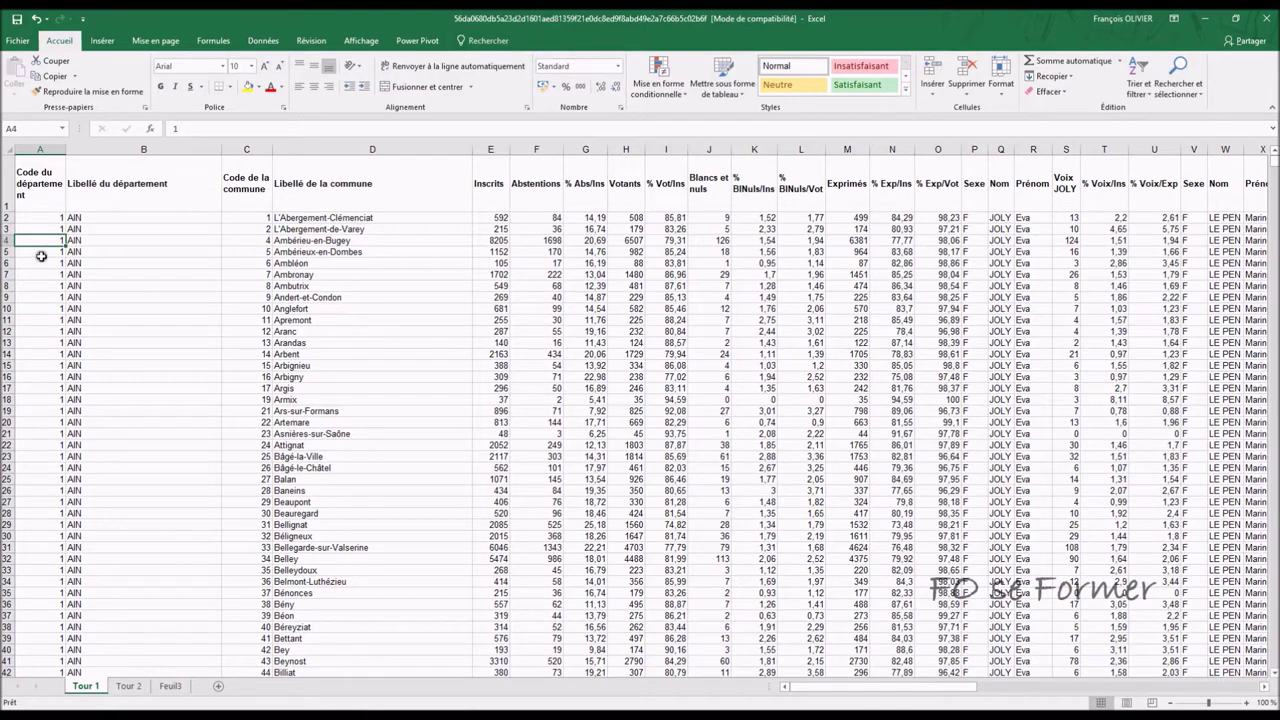
{"action": "left_click", "coordinate": [38, 217]}
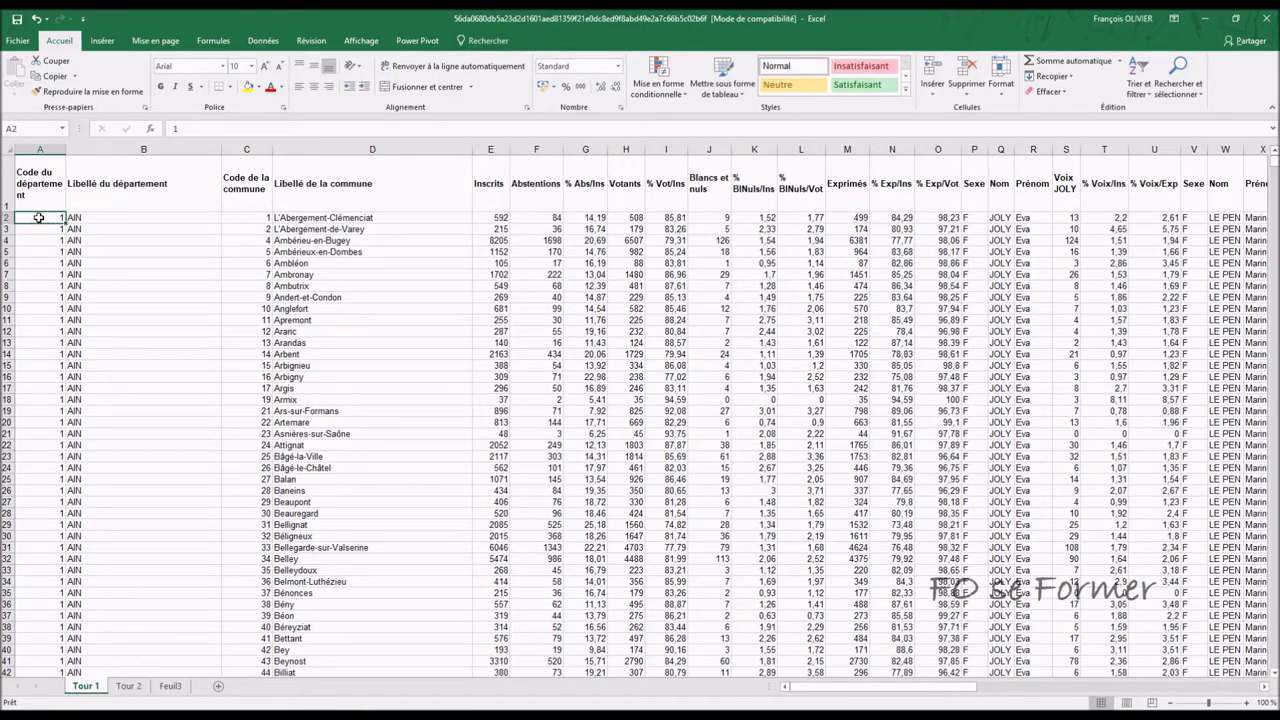
{"action": "key", "text": "ctrl+shift+Down"}
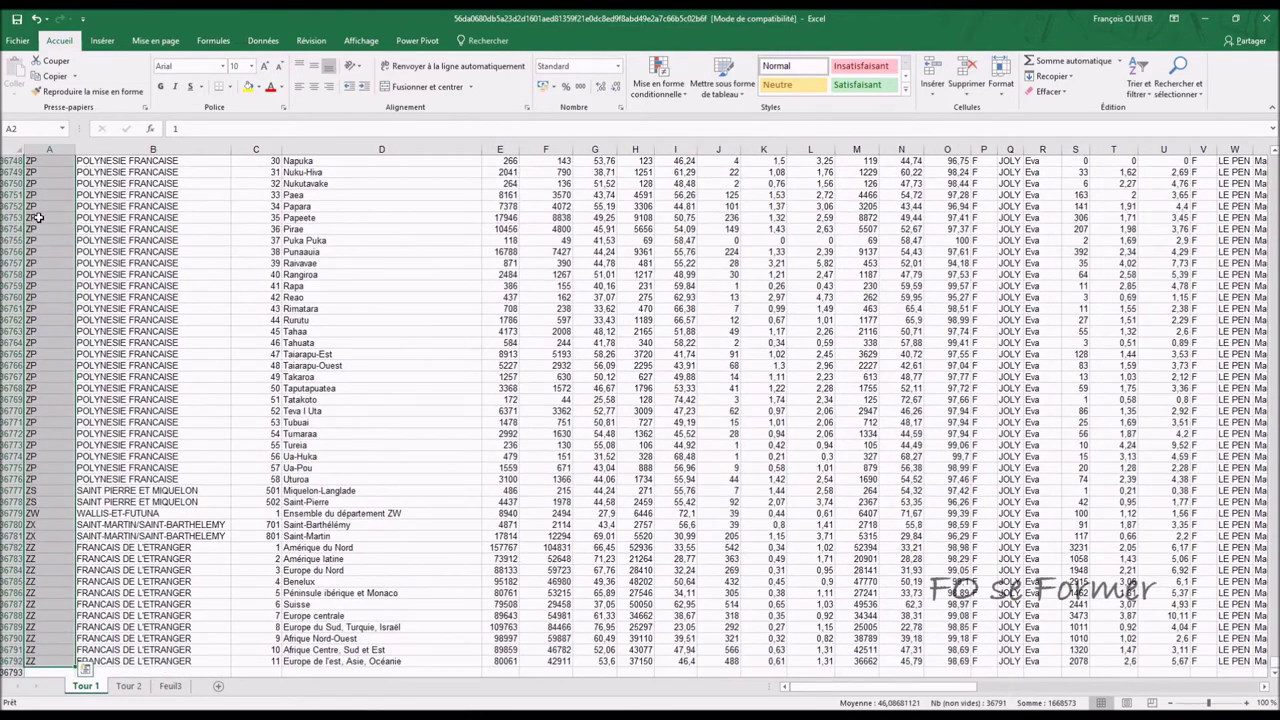
- Format the selected department codes as Texte, then close the workbook saving the changes
{"action": "left_click", "coordinate": [619, 65]}
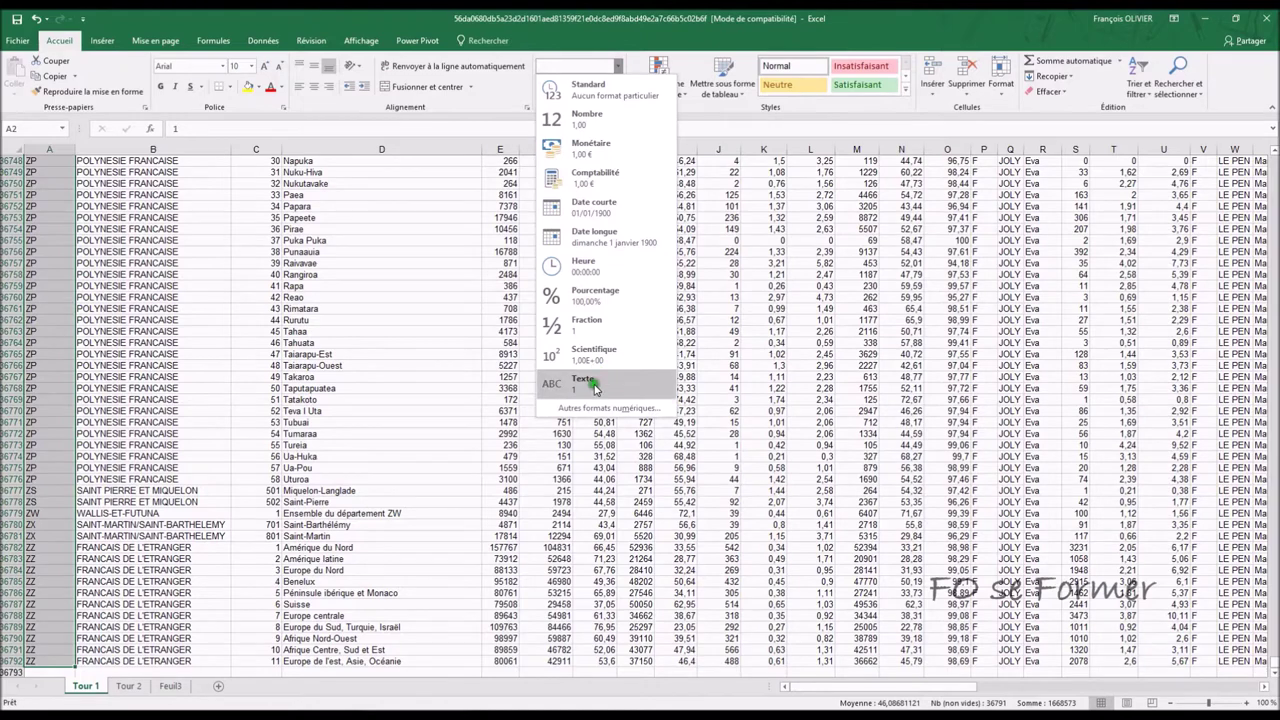
{"action": "left_click", "coordinate": [595, 383]}
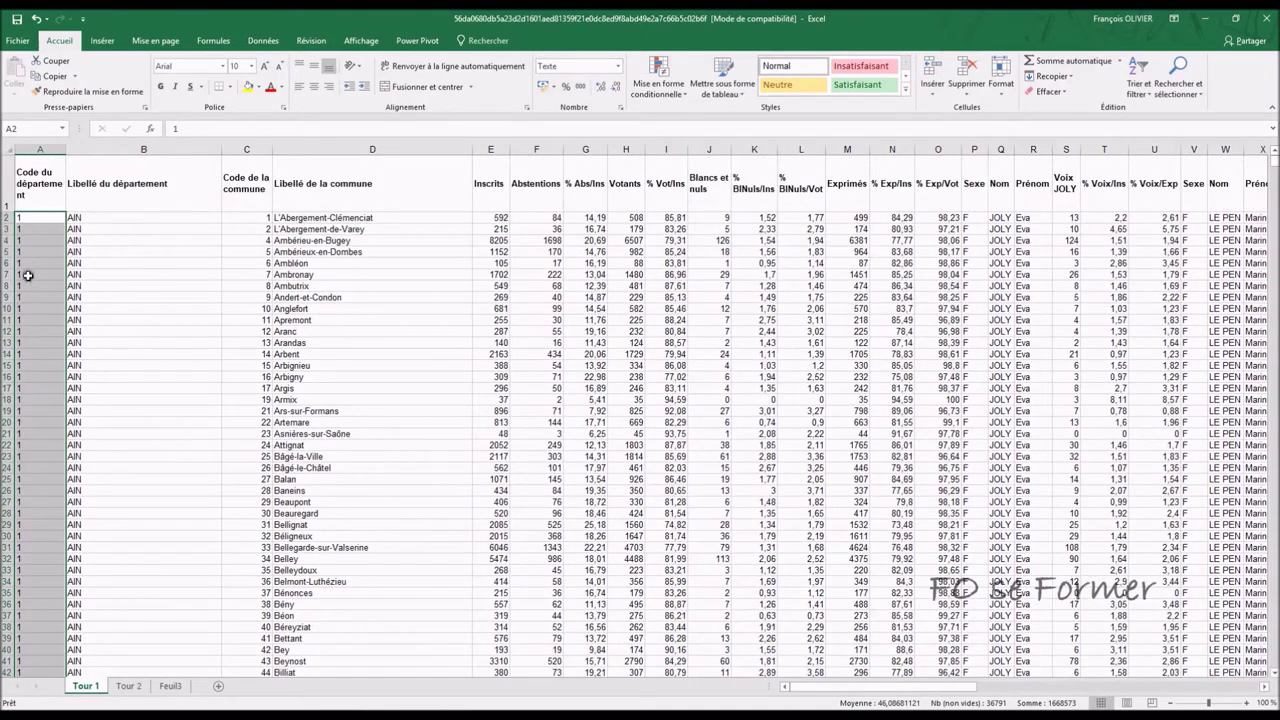
{"action": "left_click", "coordinate": [26, 270]}
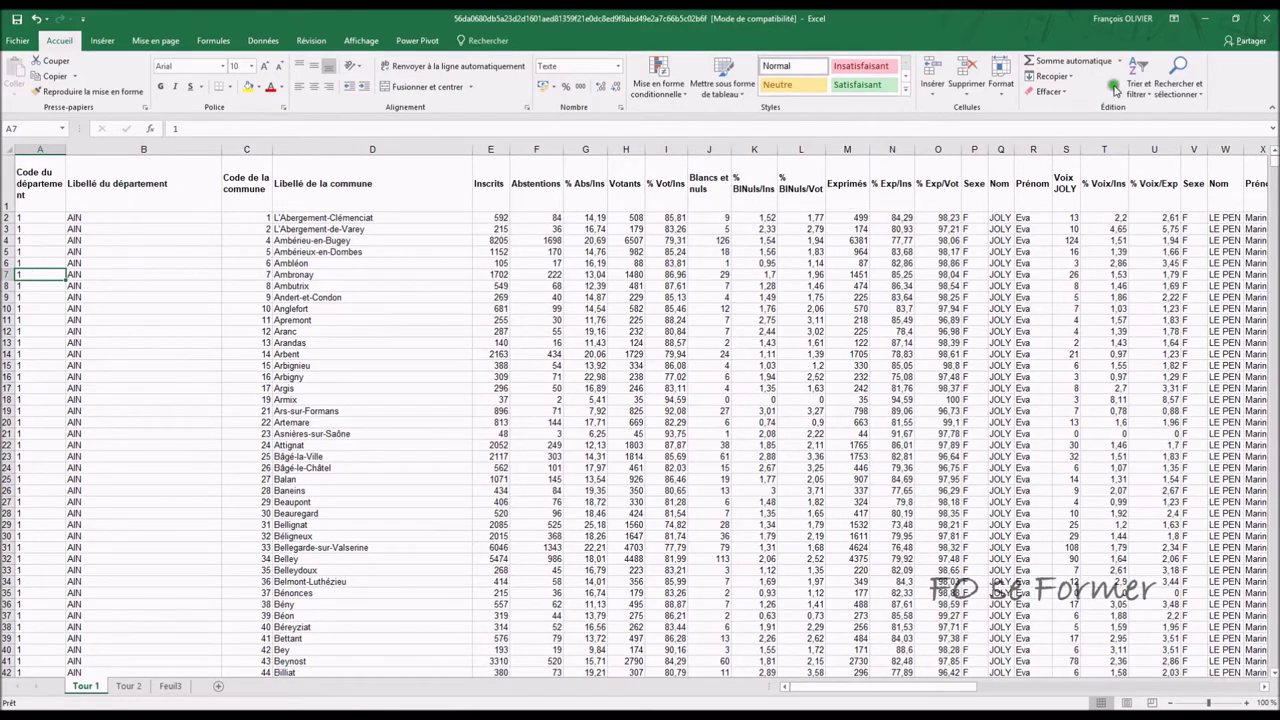
{"action": "left_click", "coordinate": [1267, 18]}
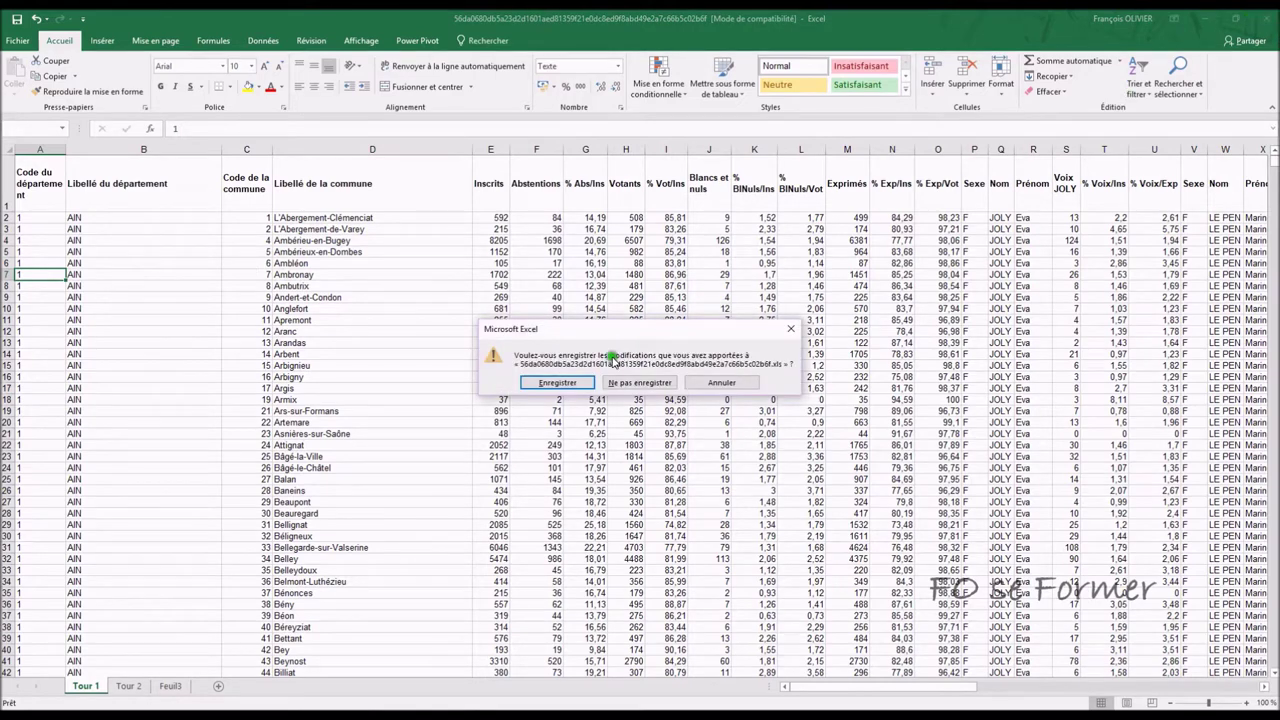
{"action": "left_click", "coordinate": [560, 380]}
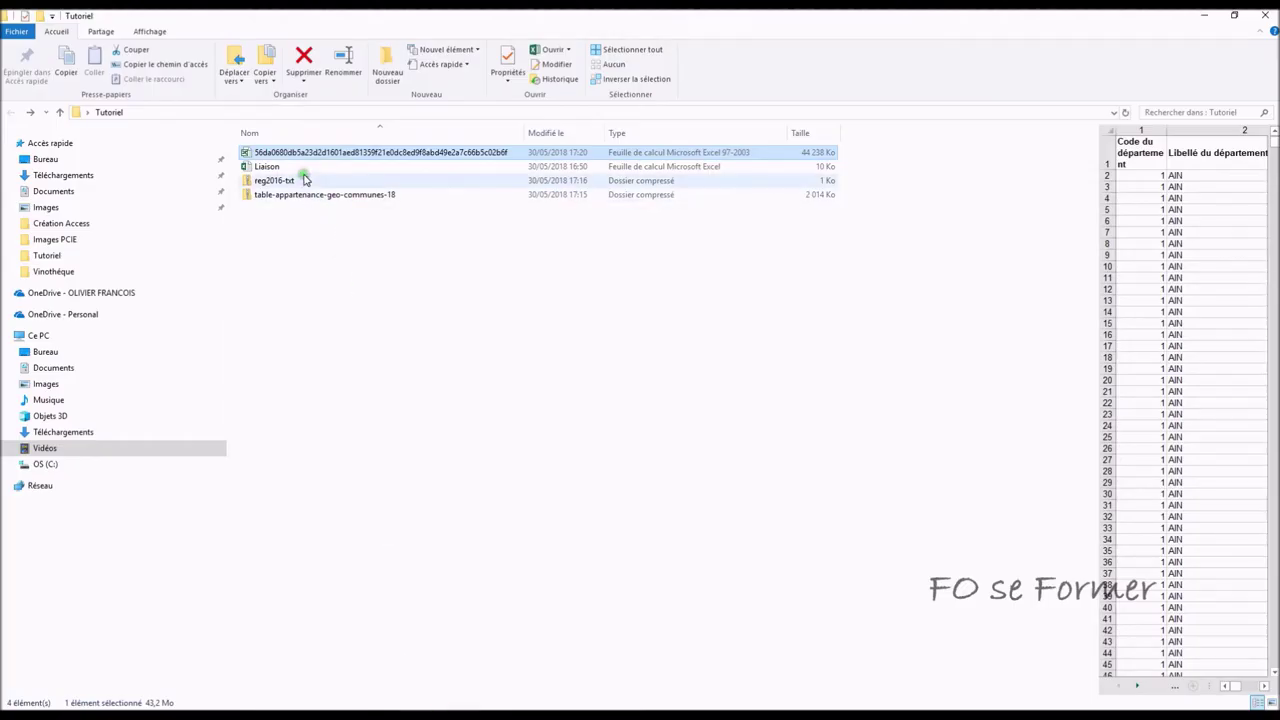
- Extract all files from reg2016-txt.zip into the Tutoriel folder
{"action": "left_click", "coordinate": [303, 180]}
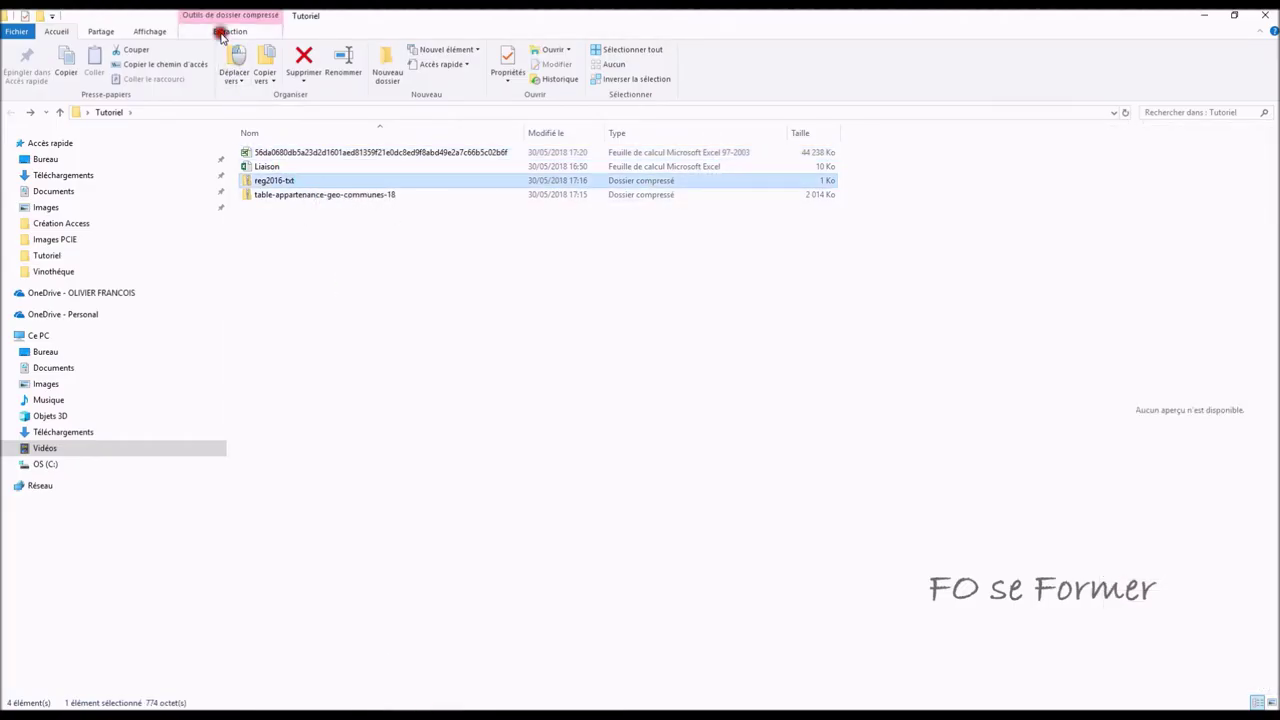
{"action": "left_click", "coordinate": [224, 33]}
{"action": "left_click", "coordinate": [535, 62]}
{"action": "left_click", "coordinate": [745, 494]}
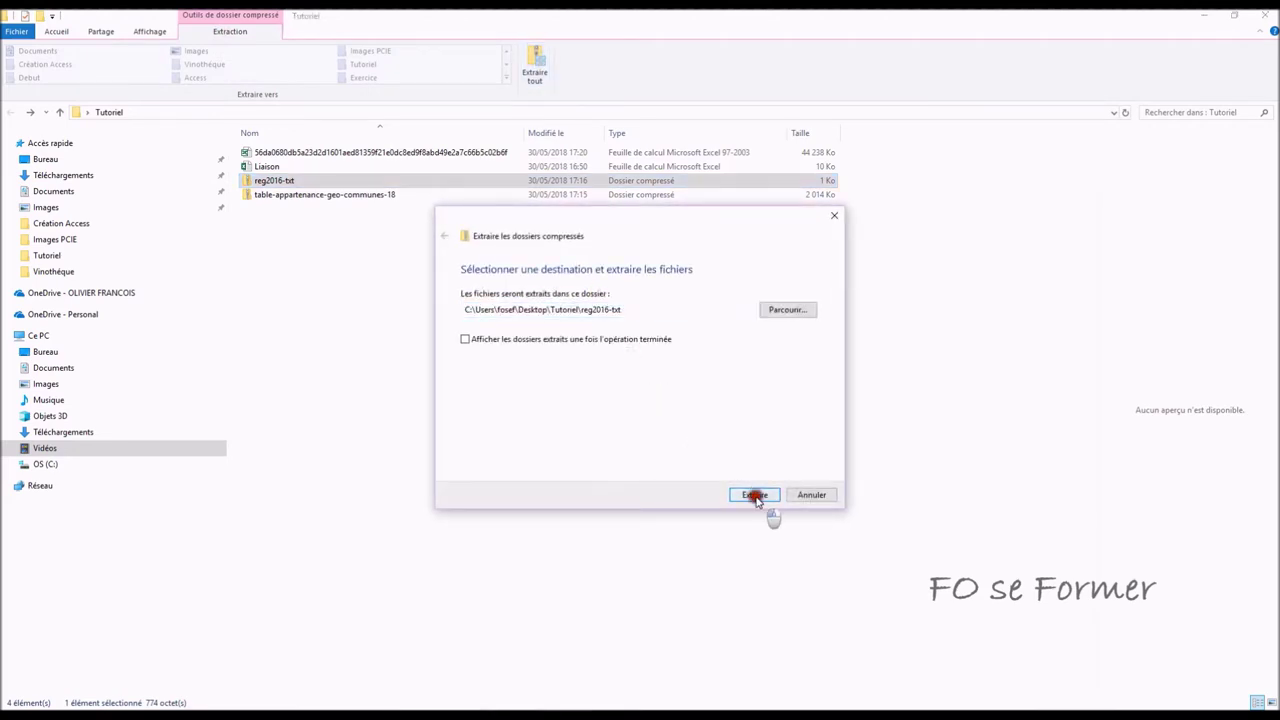
- Extract the table-appartenance-geo-communes-18 archive into Tutoriel as well
{"action": "left_click", "coordinate": [320, 208]}
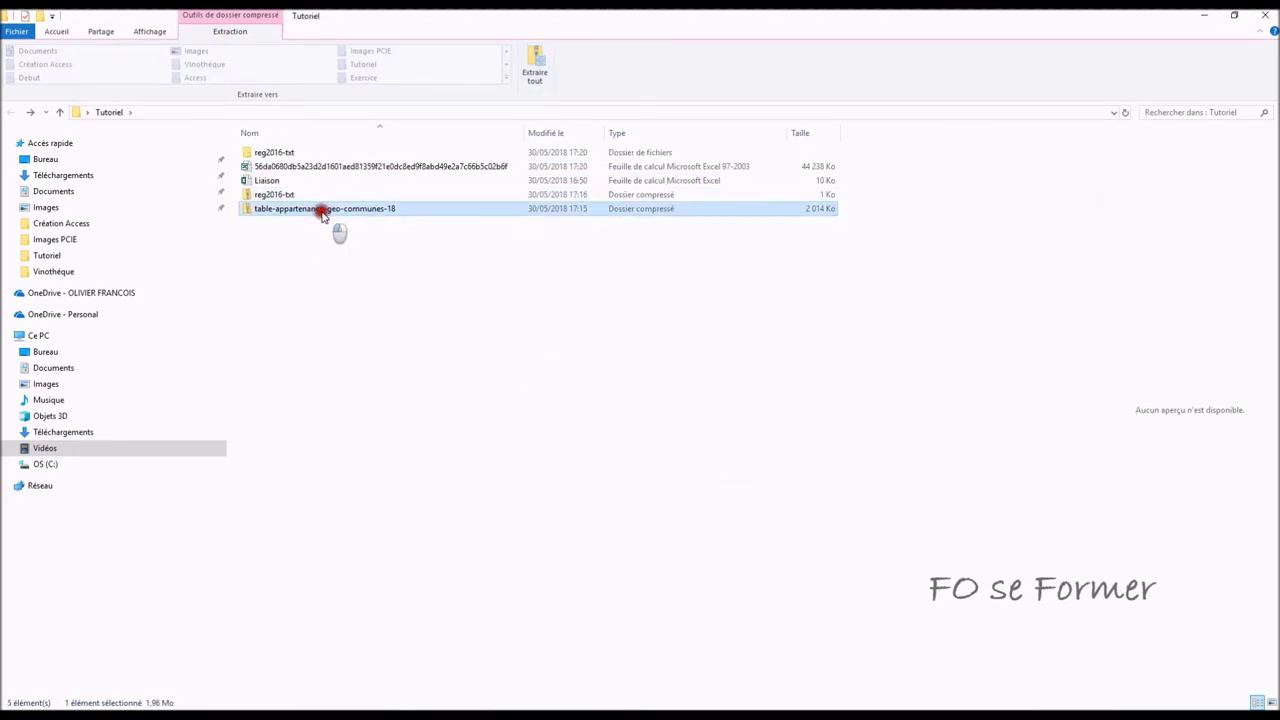
{"action": "left_click", "coordinate": [535, 62]}
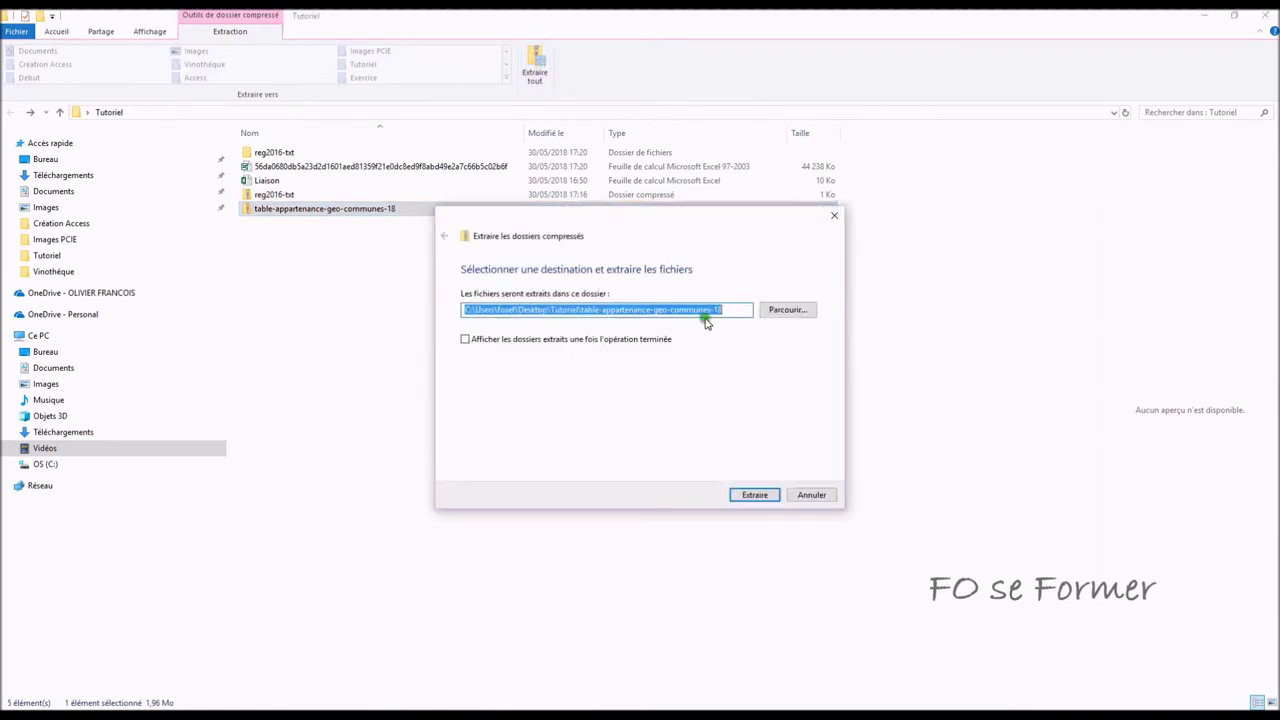
{"action": "left_click", "coordinate": [755, 494]}
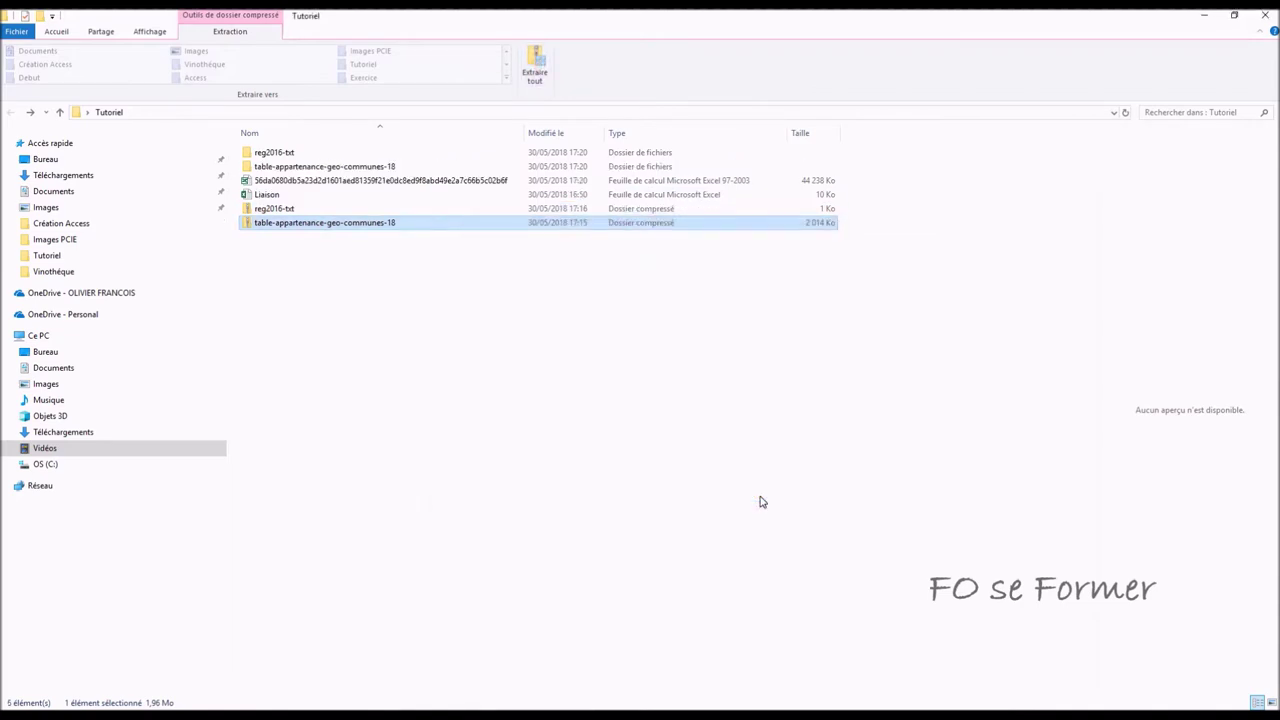
{"action": "left_click", "coordinate": [270, 155]}
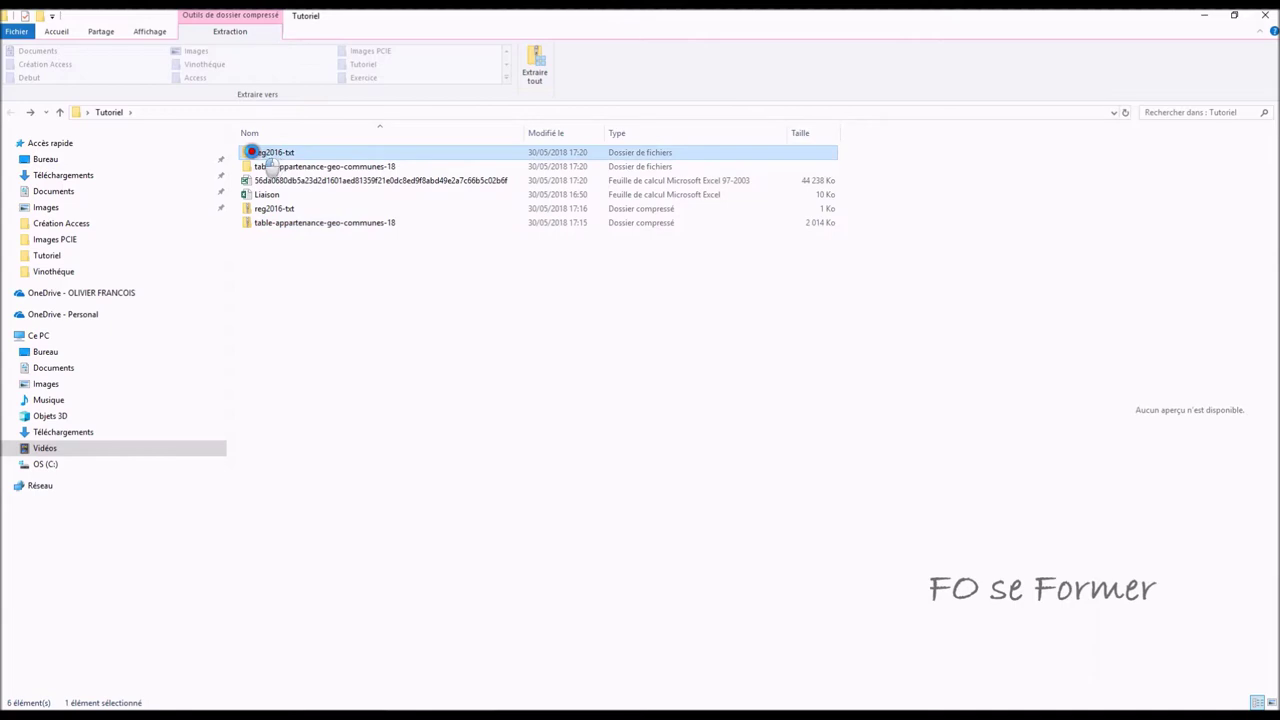
- Review the reg2016 regions list in Notepad, then move reg2016 up into the Tutoriel folder
{"action": "double_click", "coordinate": [250, 152]}
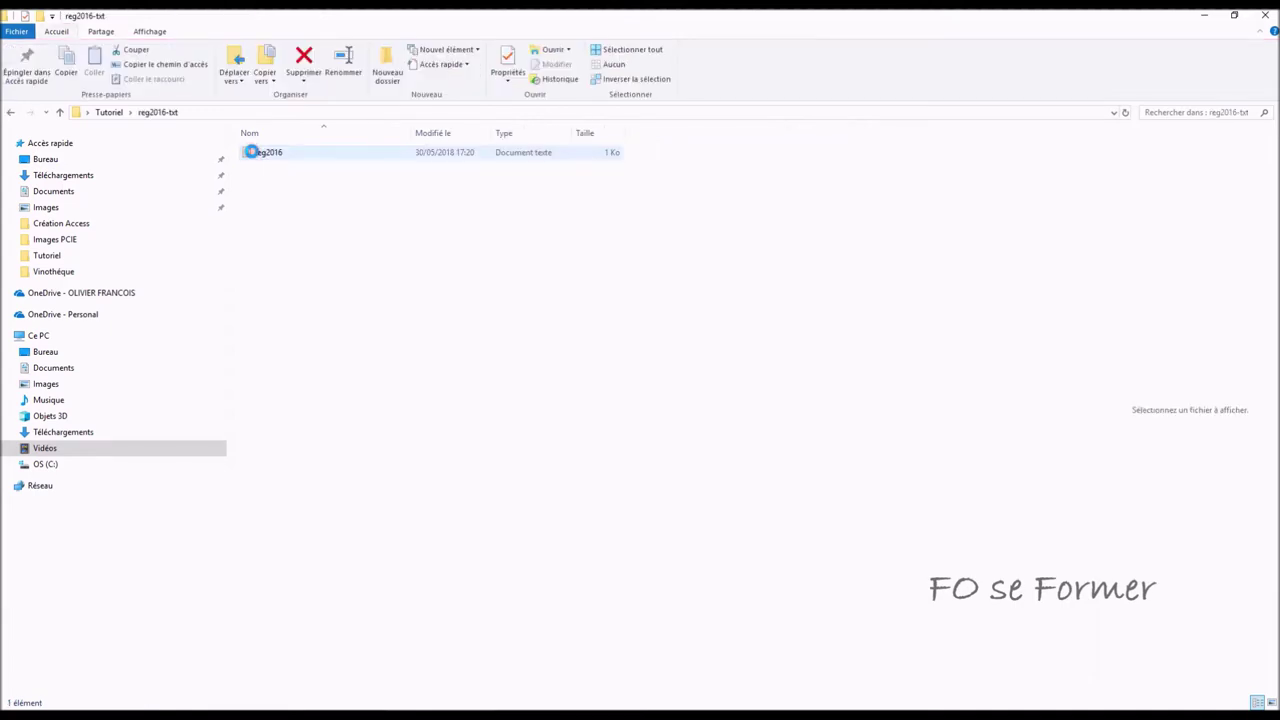
{"action": "left_click", "coordinate": [253, 156]}
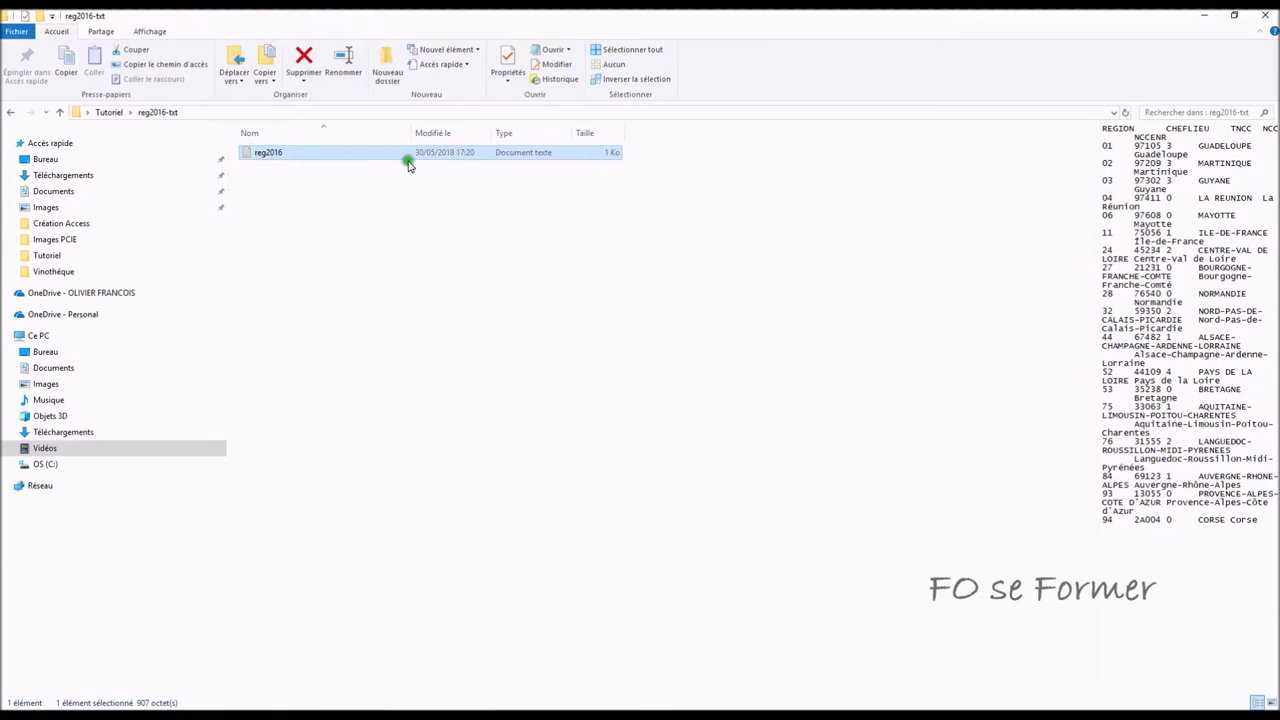
{"action": "left_click", "coordinate": [249, 157]}
{"action": "double_click", "coordinate": [249, 157]}
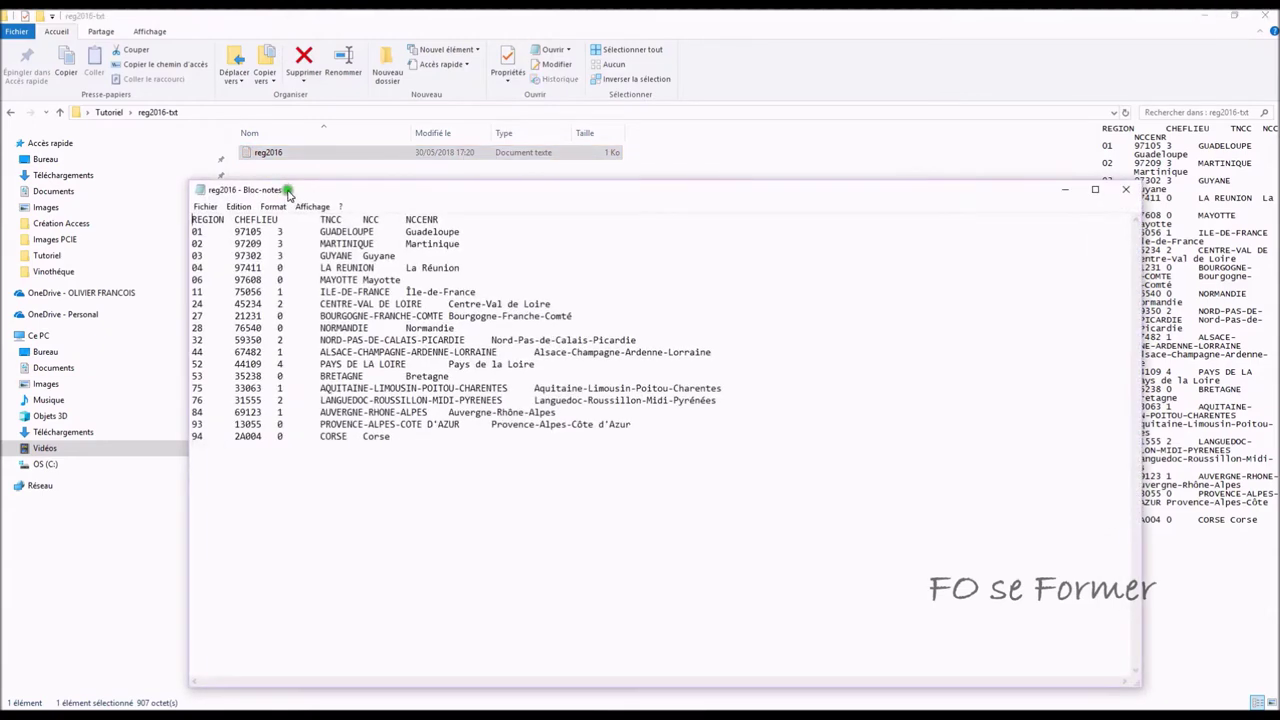
{"action": "left_click_drag", "start_coordinate": [395, 180], "coordinate": [371, 138]}
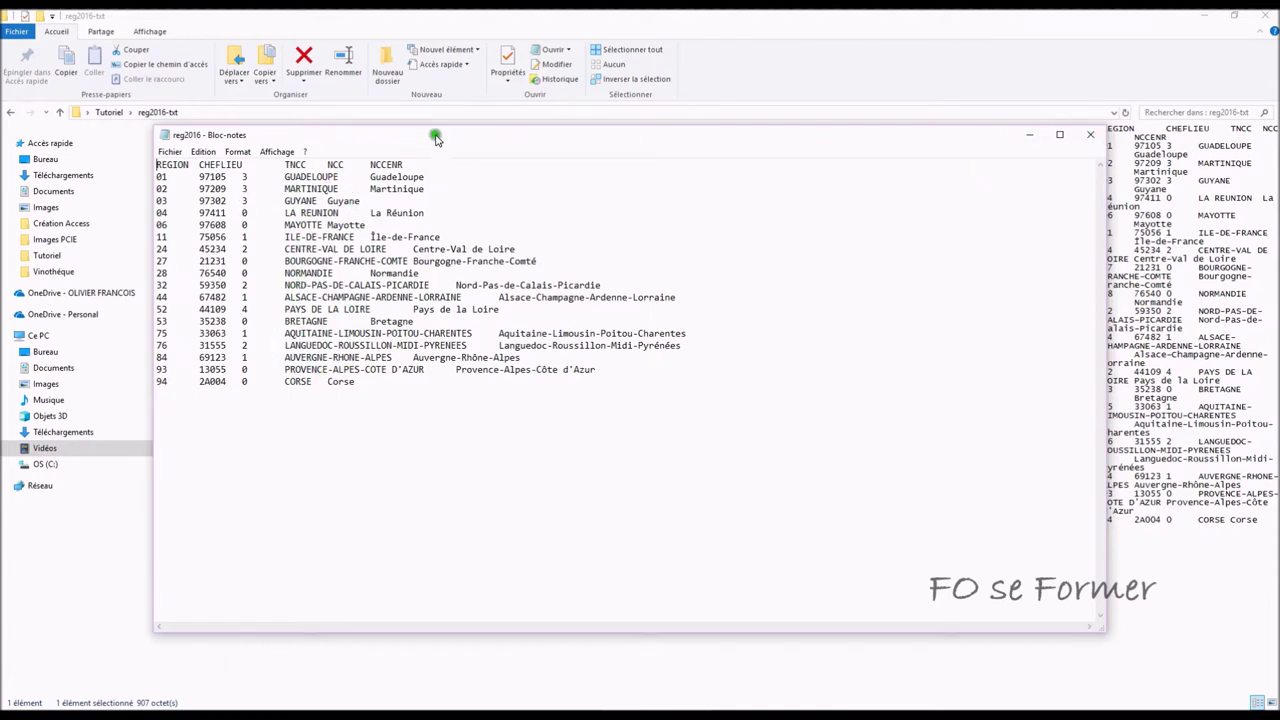
{"action": "left_click", "coordinate": [1092, 138]}
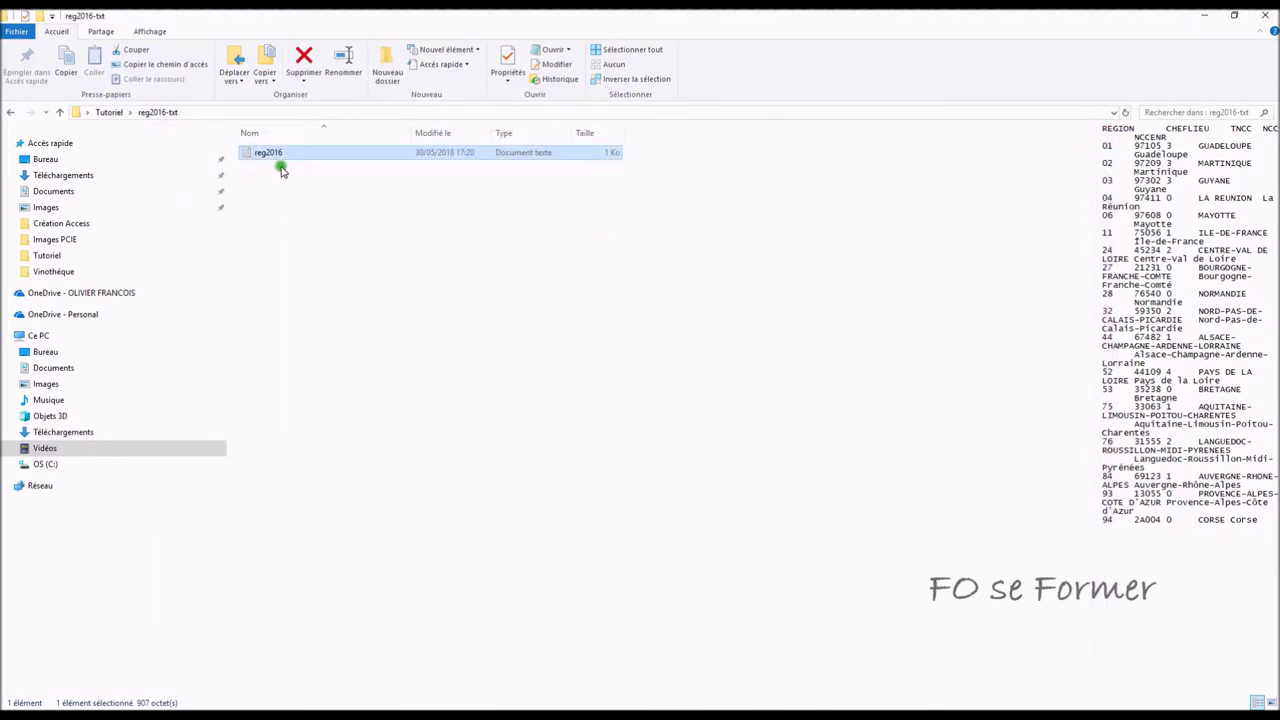
{"action": "left_click_drag", "start_coordinate": [254, 158], "coordinate": [103, 112]}
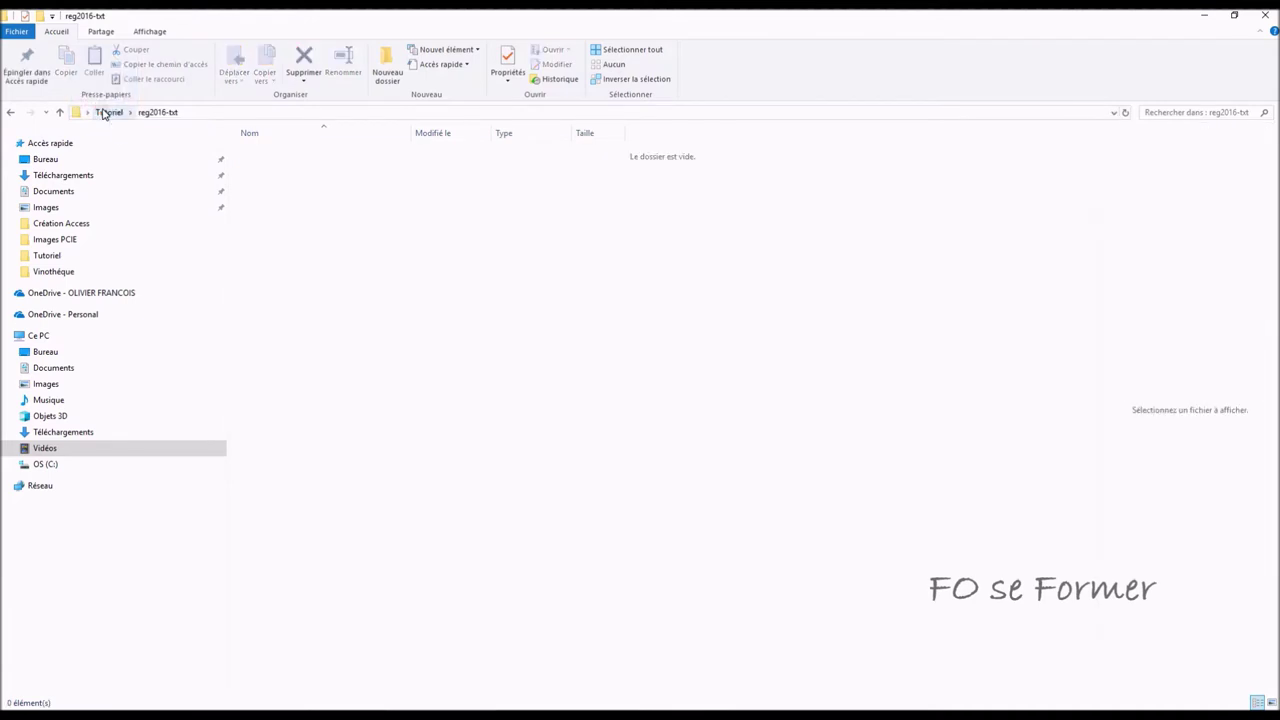
- Open the table-appartenance-geo-communes-18 spreadsheet from its folder under Tutoriel
{"action": "left_click", "coordinate": [103, 112]}
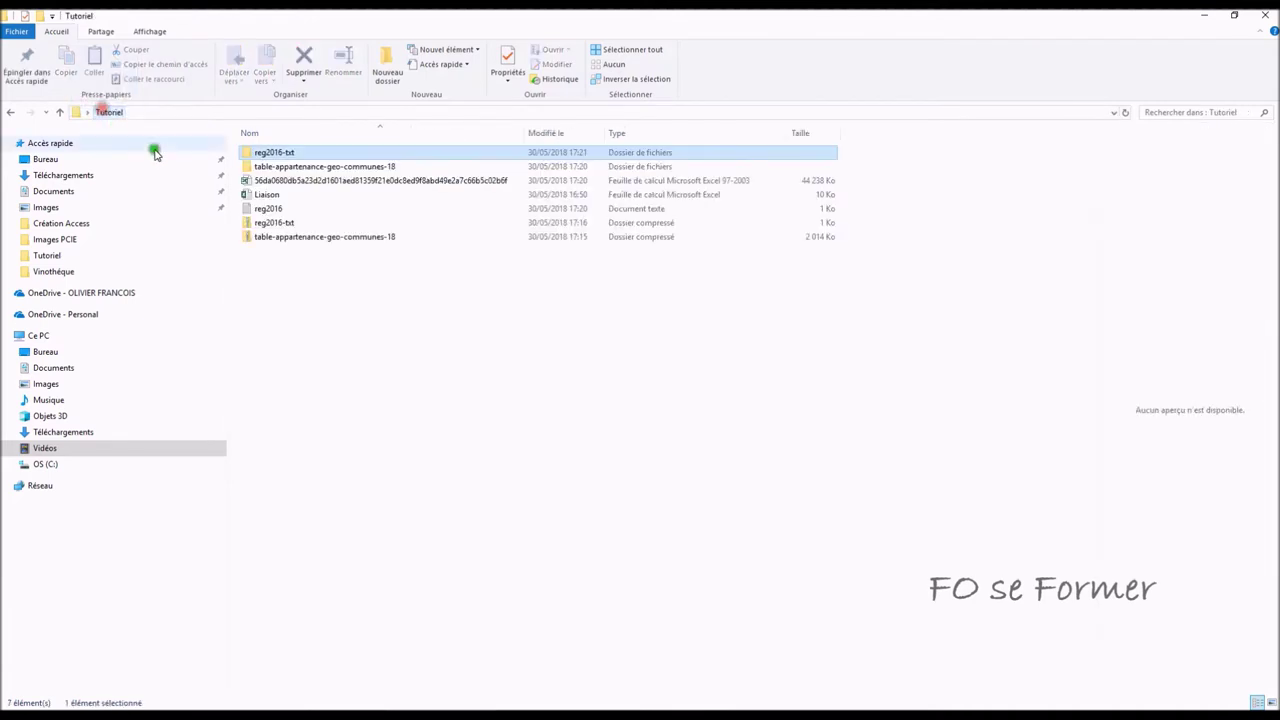
{"action": "left_click", "coordinate": [287, 166]}
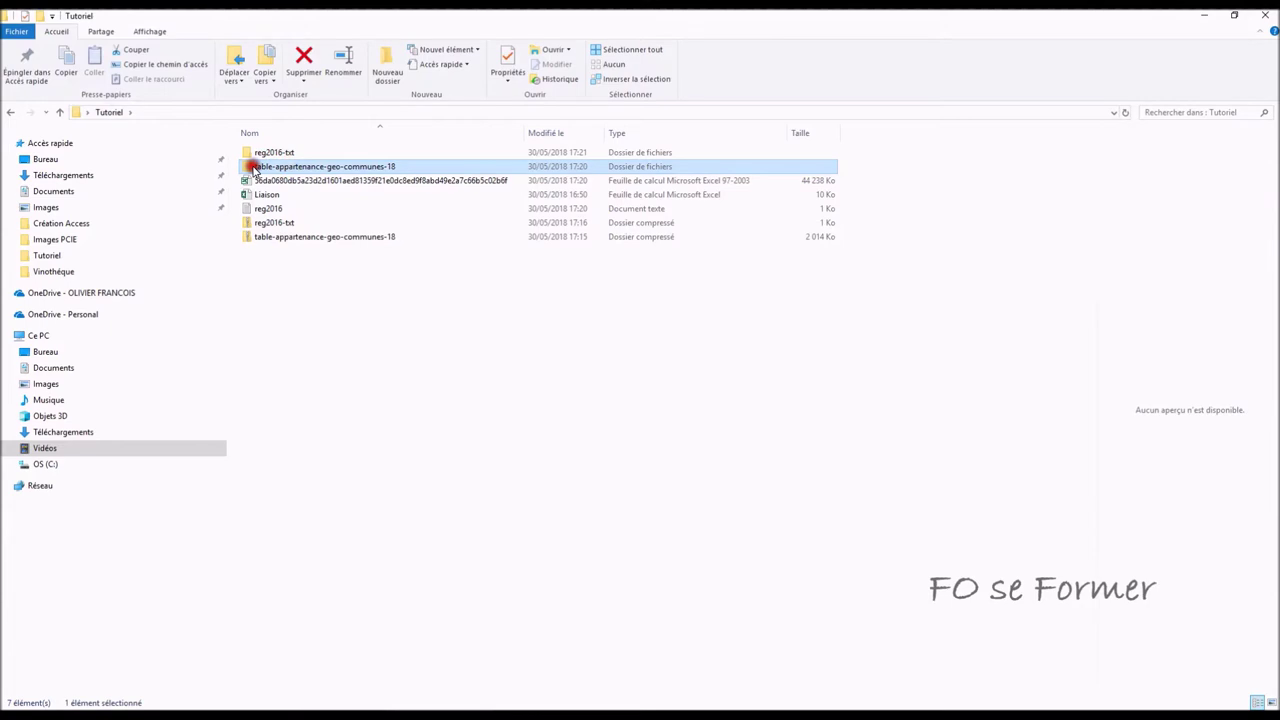
{"action": "double_click", "coordinate": [254, 168]}
{"action": "left_click", "coordinate": [275, 157]}
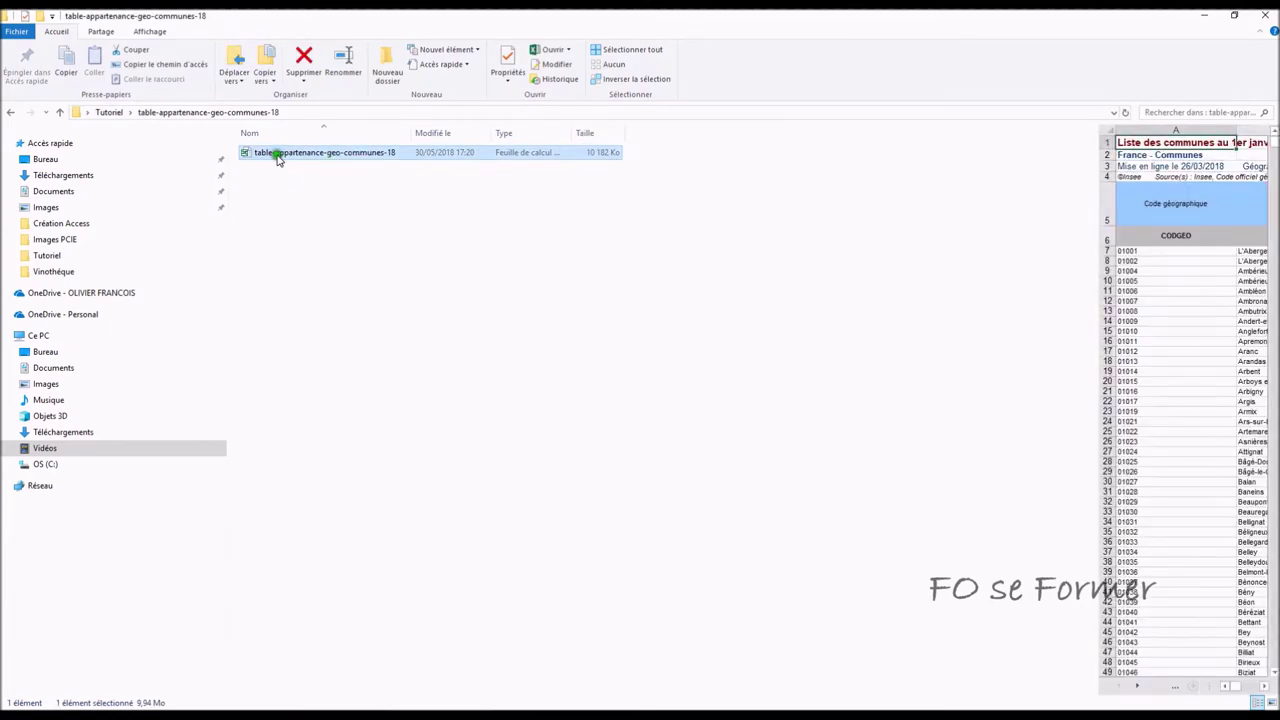
{"action": "double_click", "coordinate": [254, 157]}
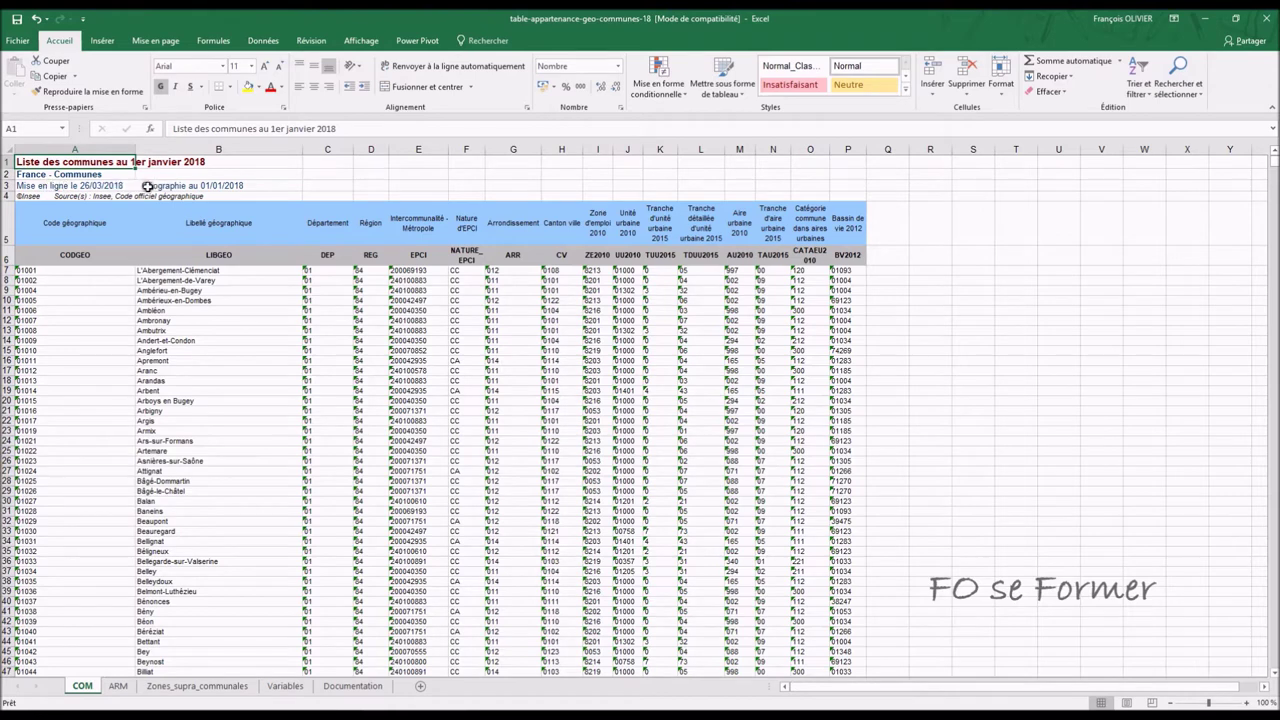
- Delete the four title rows at the top of the COM sheet
{"action": "left_click", "coordinate": [7, 161]}
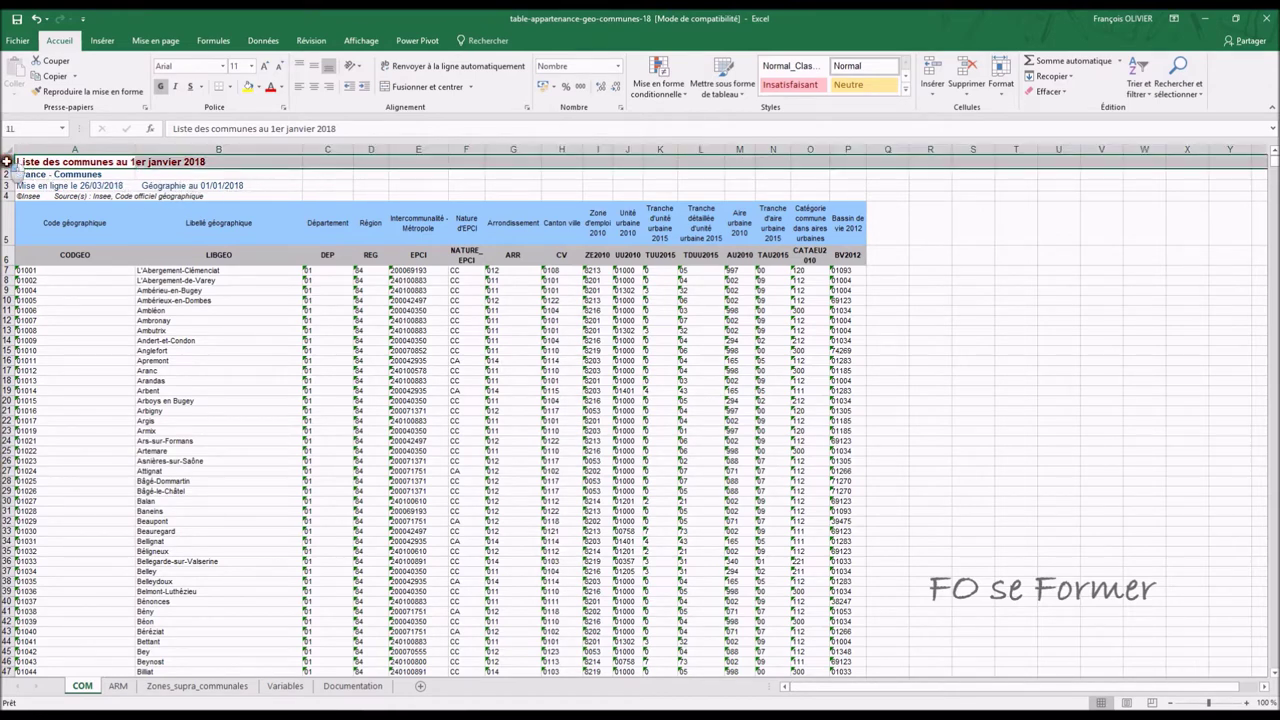
{"action": "left_click_drag", "start_coordinate": [7, 161], "coordinate": [4, 193]}
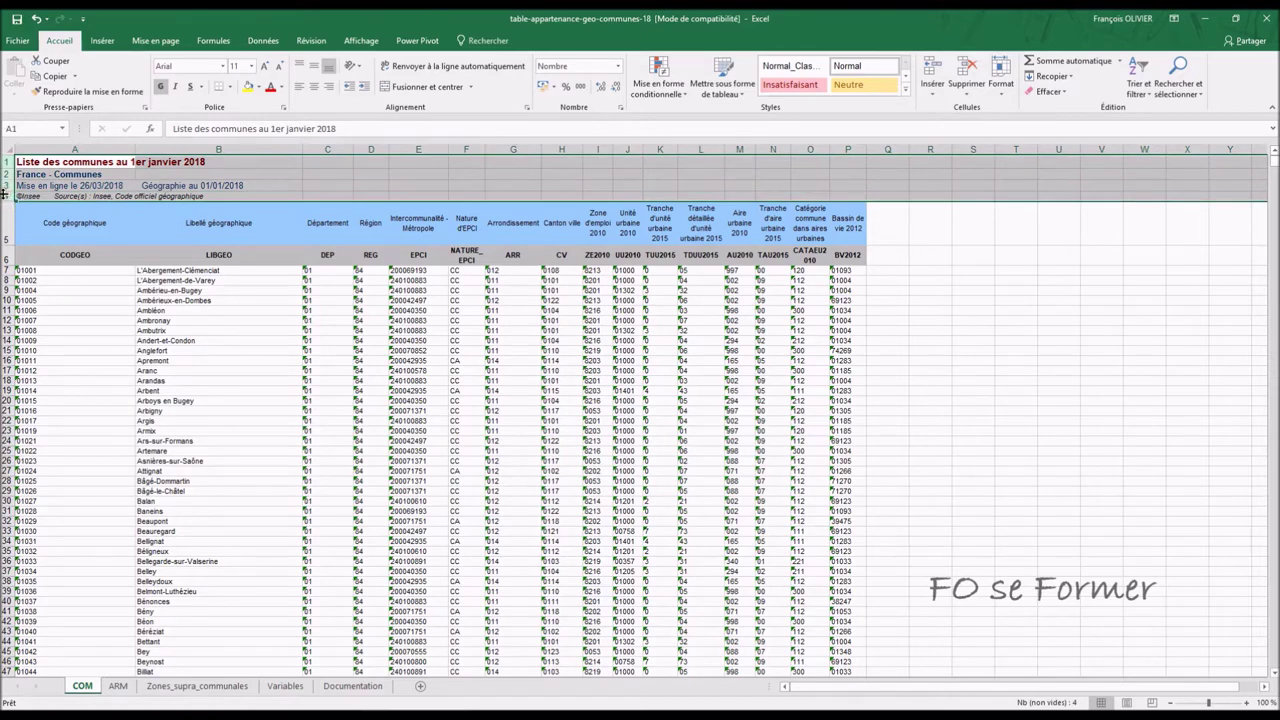
{"action": "key", "text": "ctrl+minus"}
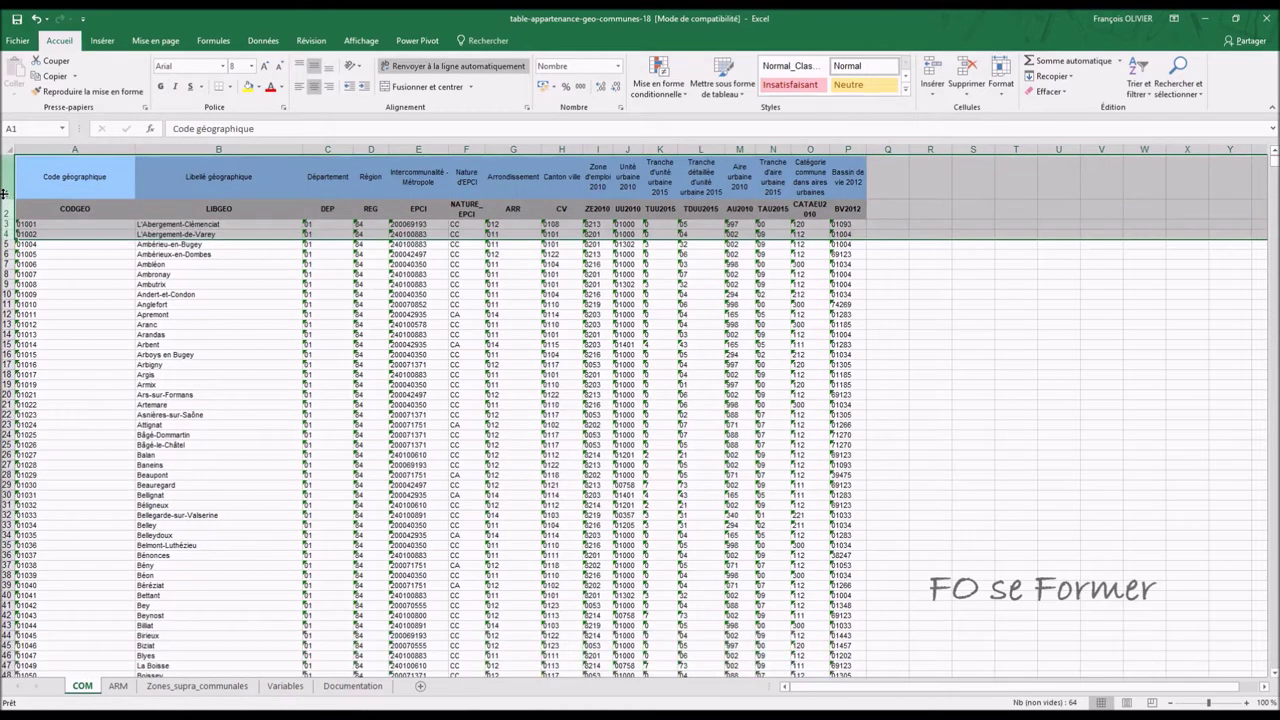
{"action": "left_click", "coordinate": [181, 274]}
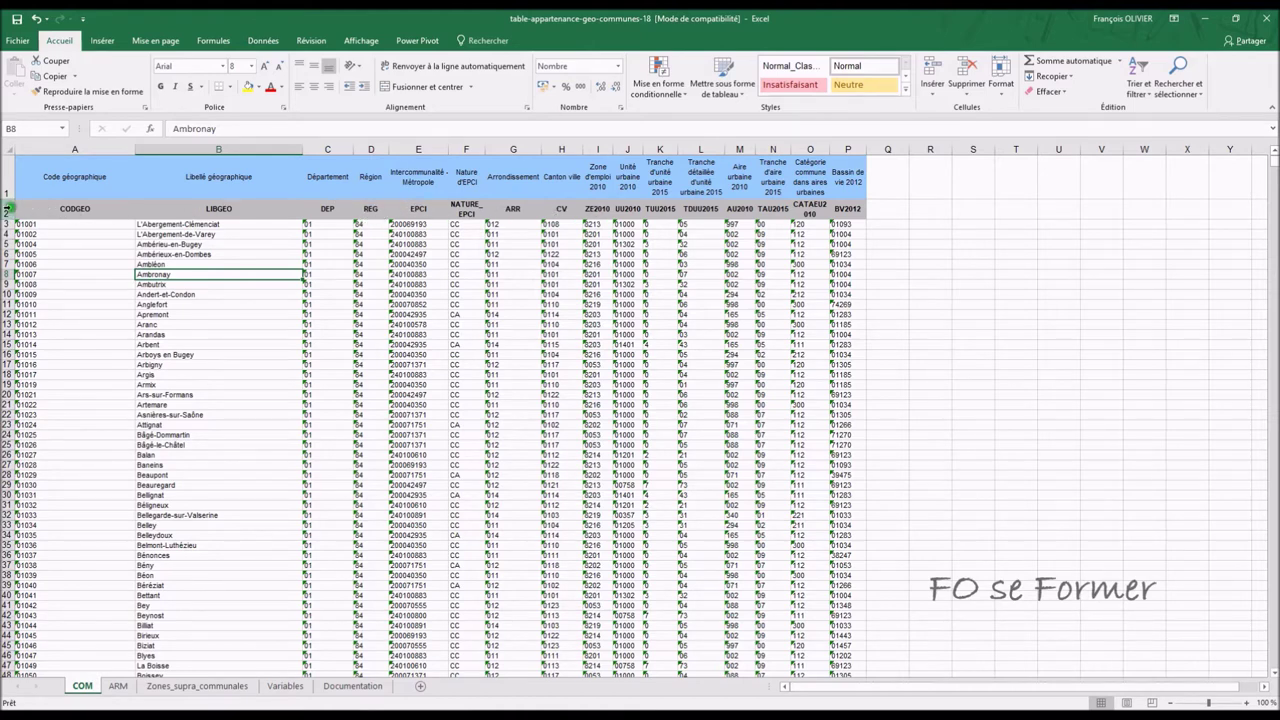
- Delete the CODGEO code header row so data sits under the descriptive headings
{"action": "left_click", "coordinate": [7, 209]}
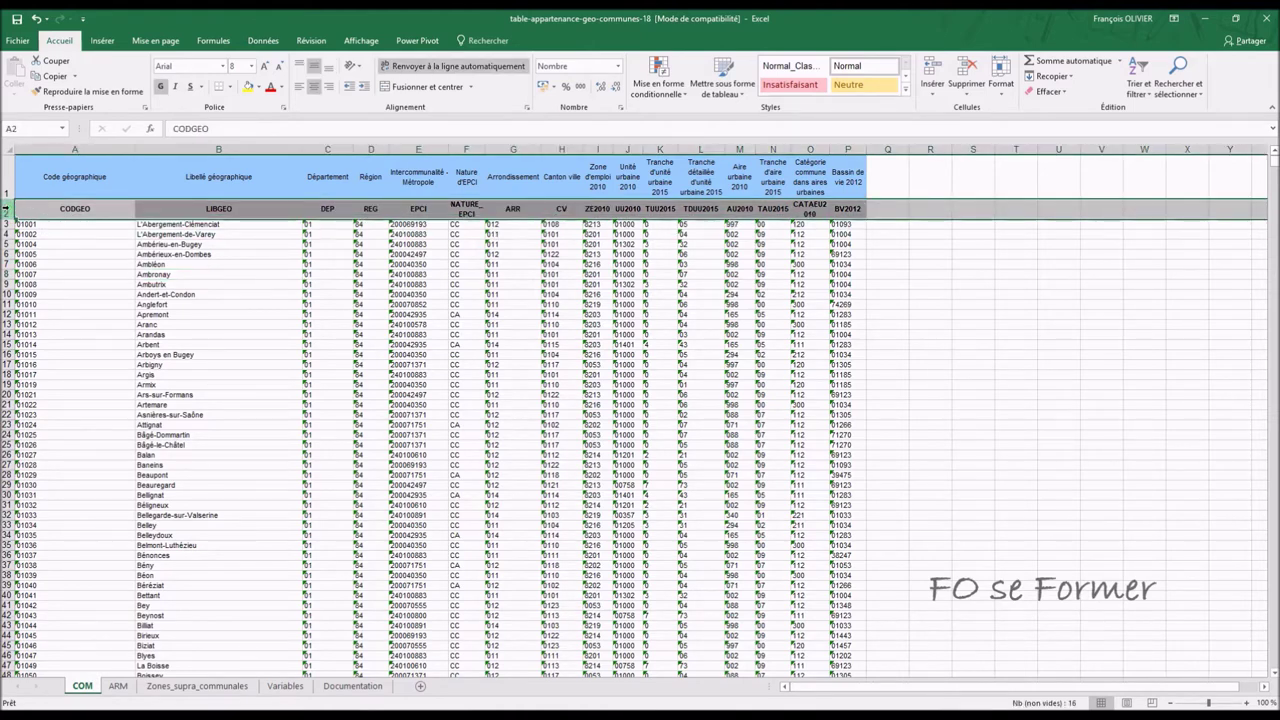
{"action": "key", "text": "ctrl+minus"}
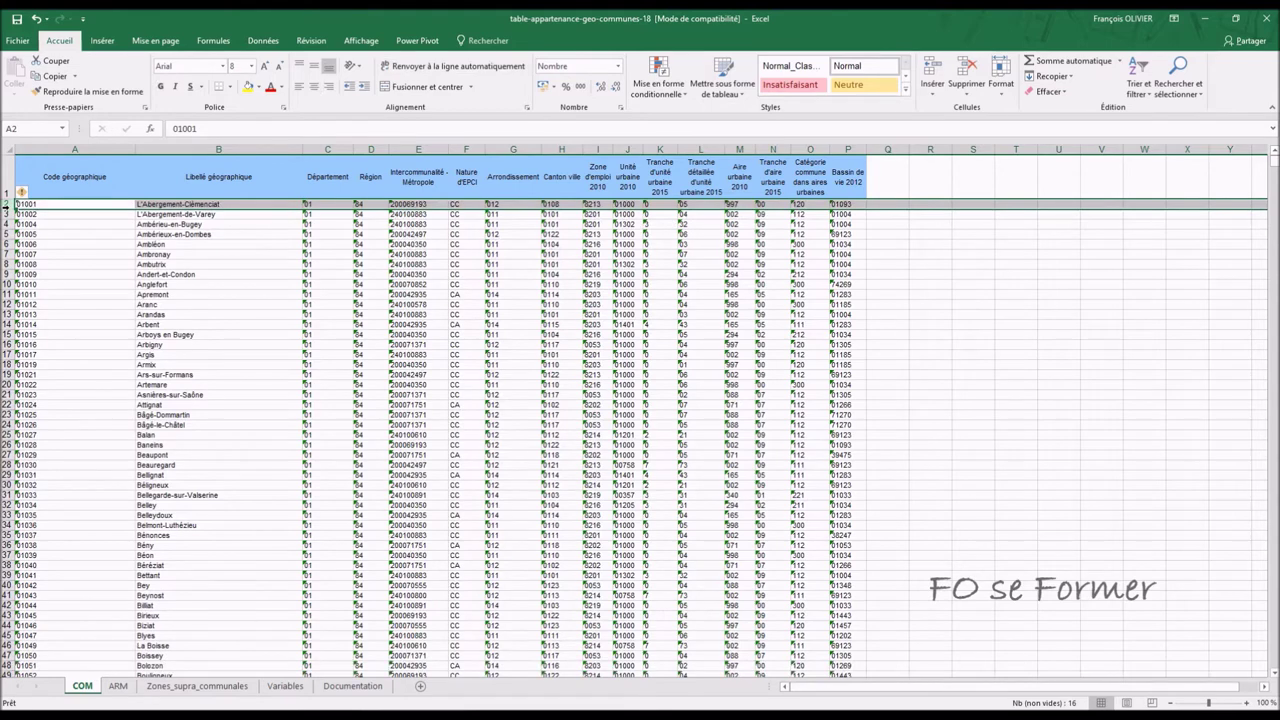
{"action": "left_click", "coordinate": [183, 263]}
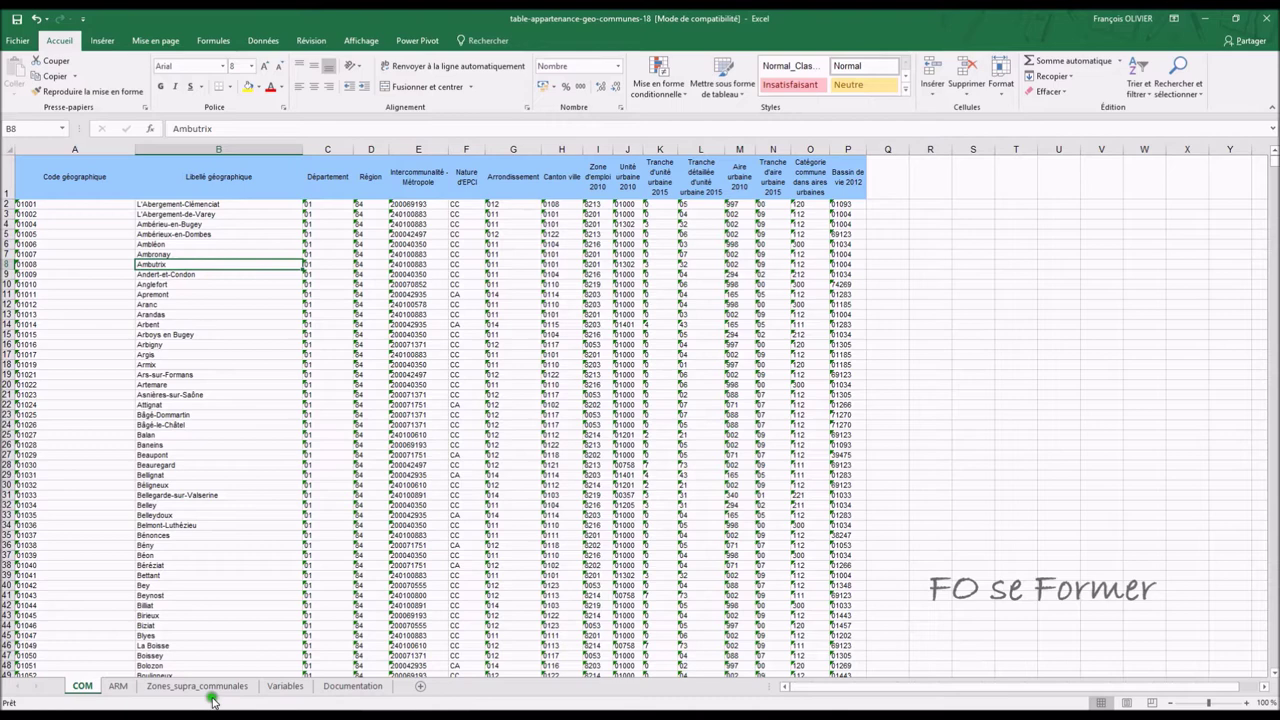
- Look through the ARM, Zones_supra_communales, Variables and Documentation sheets, then return to COM
{"action": "left_click", "coordinate": [117, 687]}
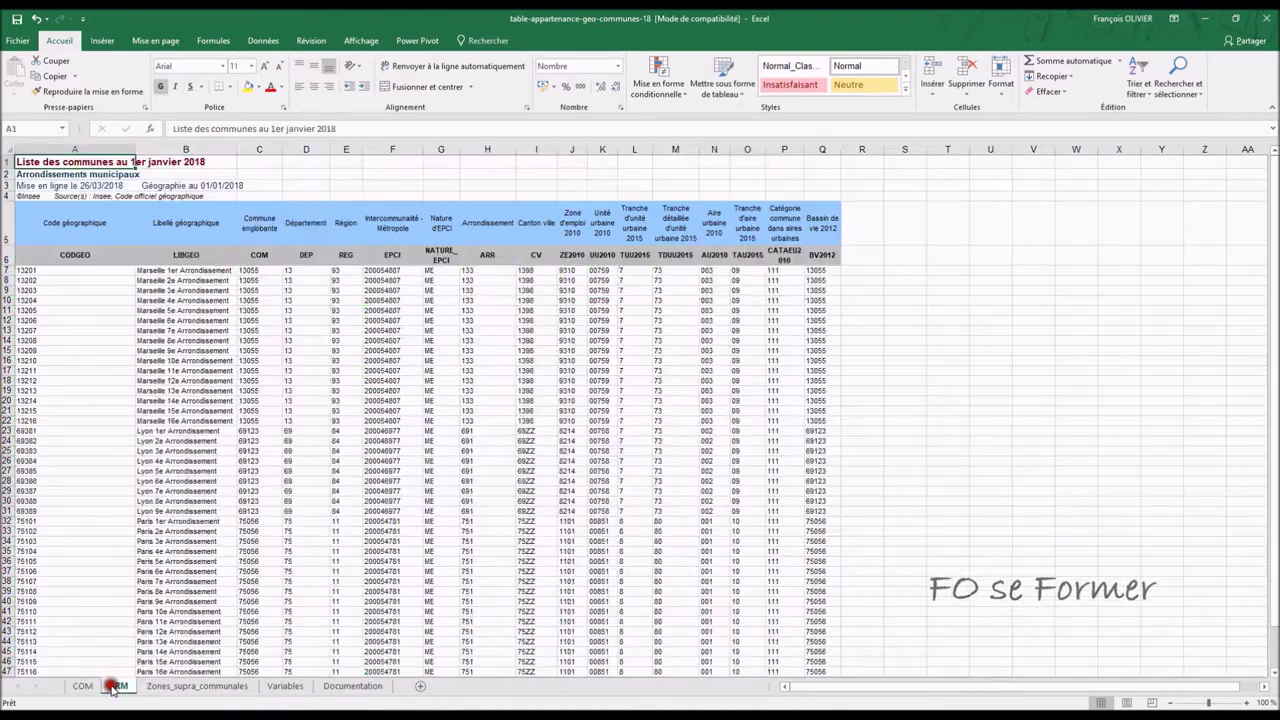
{"action": "left_click", "coordinate": [182, 689]}
{"action": "left_click", "coordinate": [285, 687]}
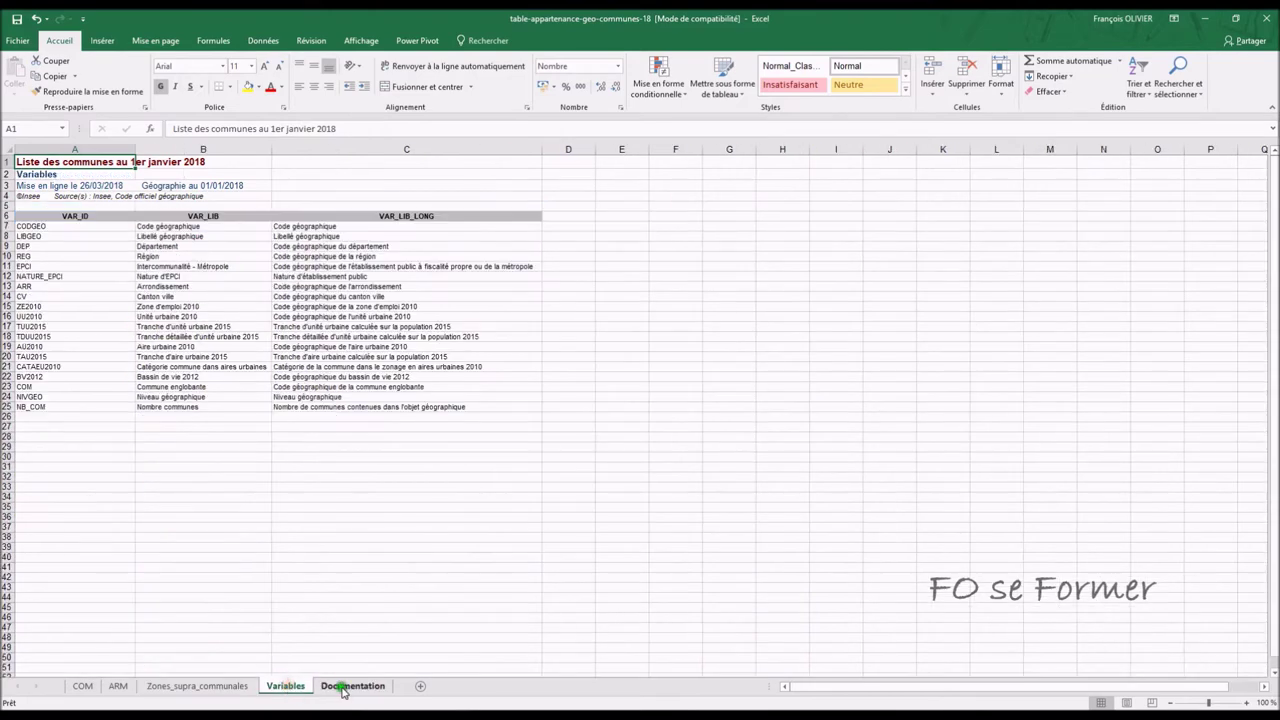
{"action": "left_click", "coordinate": [342, 688]}
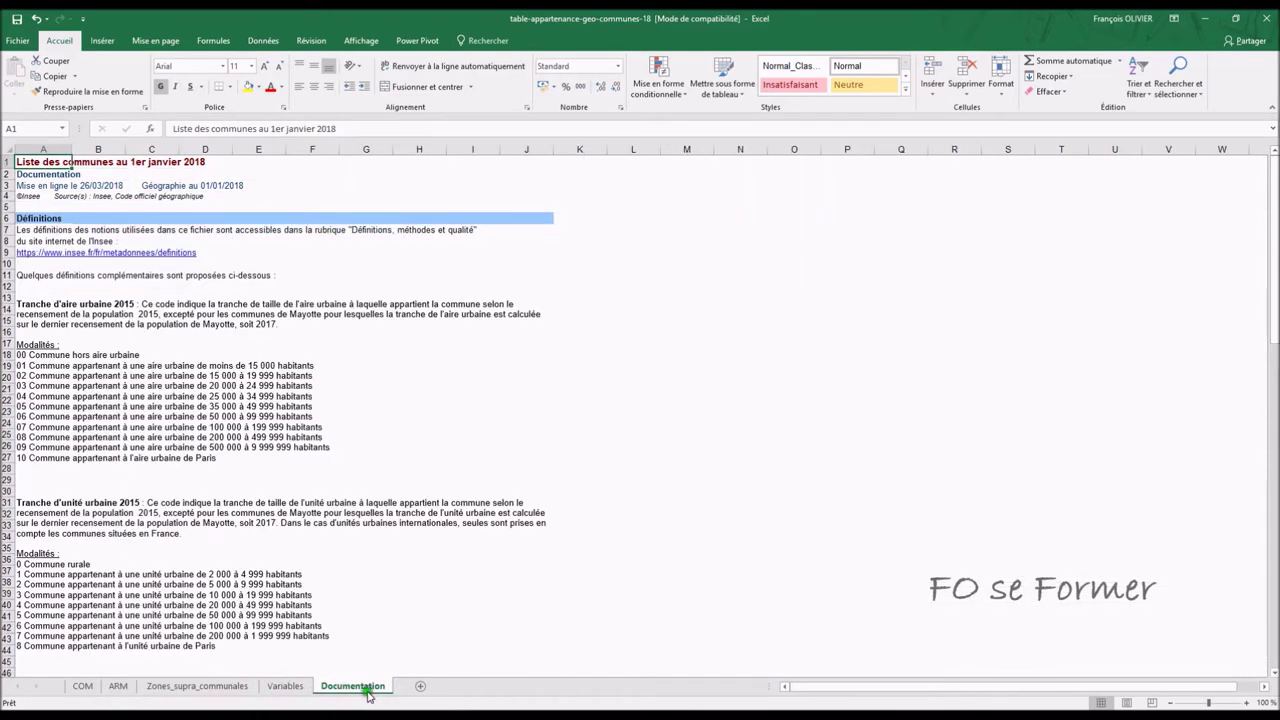
{"action": "left_click", "coordinate": [82, 687]}
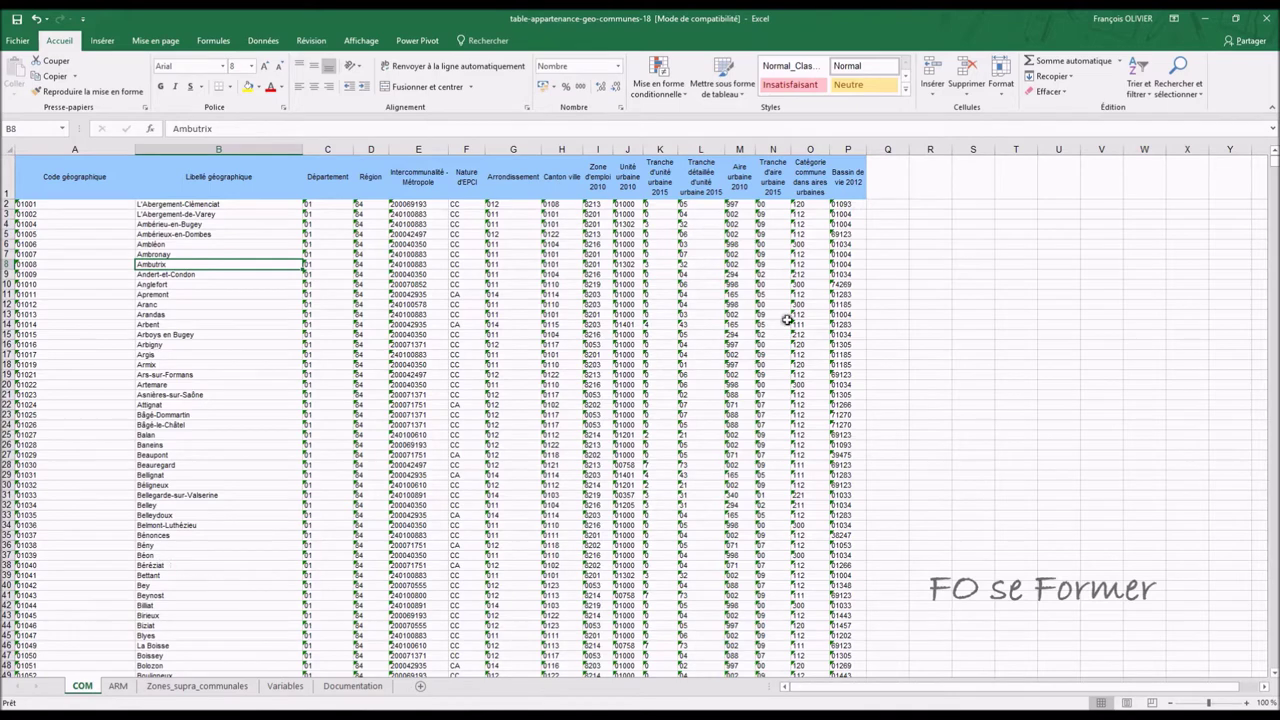
- Save and close the communes workbook, returning to File Explorer
{"action": "left_click", "coordinate": [1266, 18]}
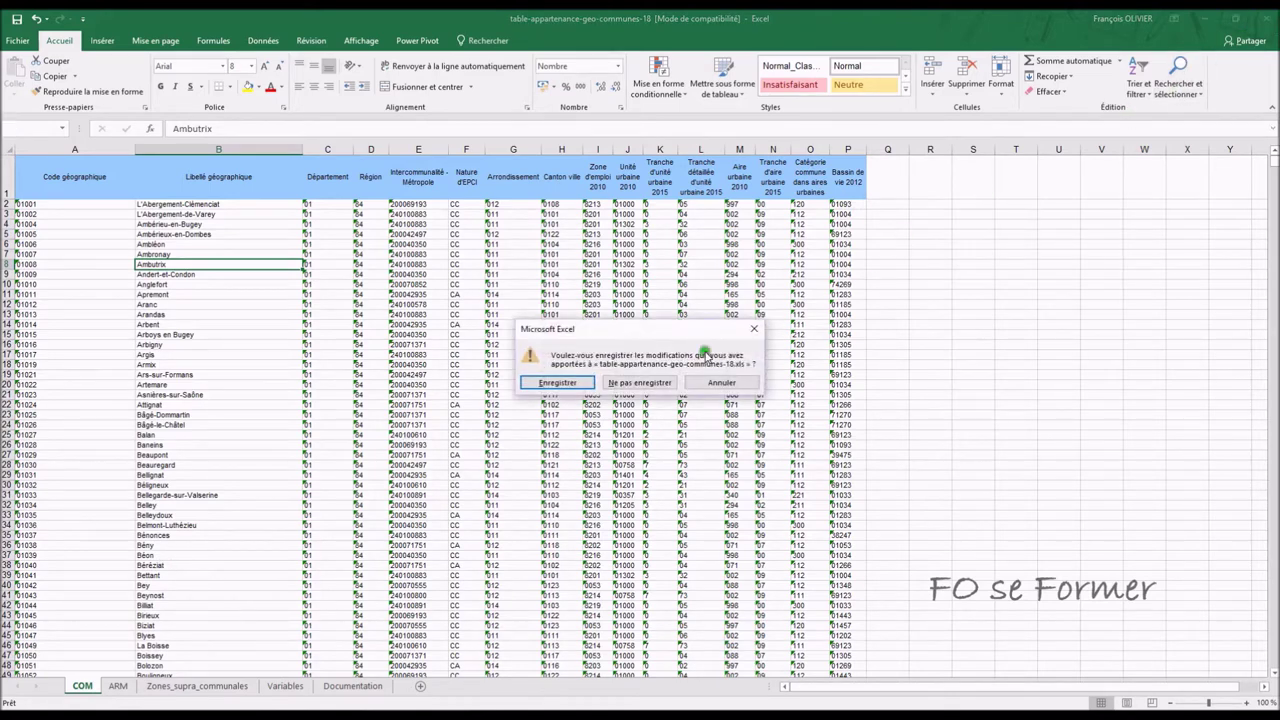
{"action": "left_click", "coordinate": [562, 382]}
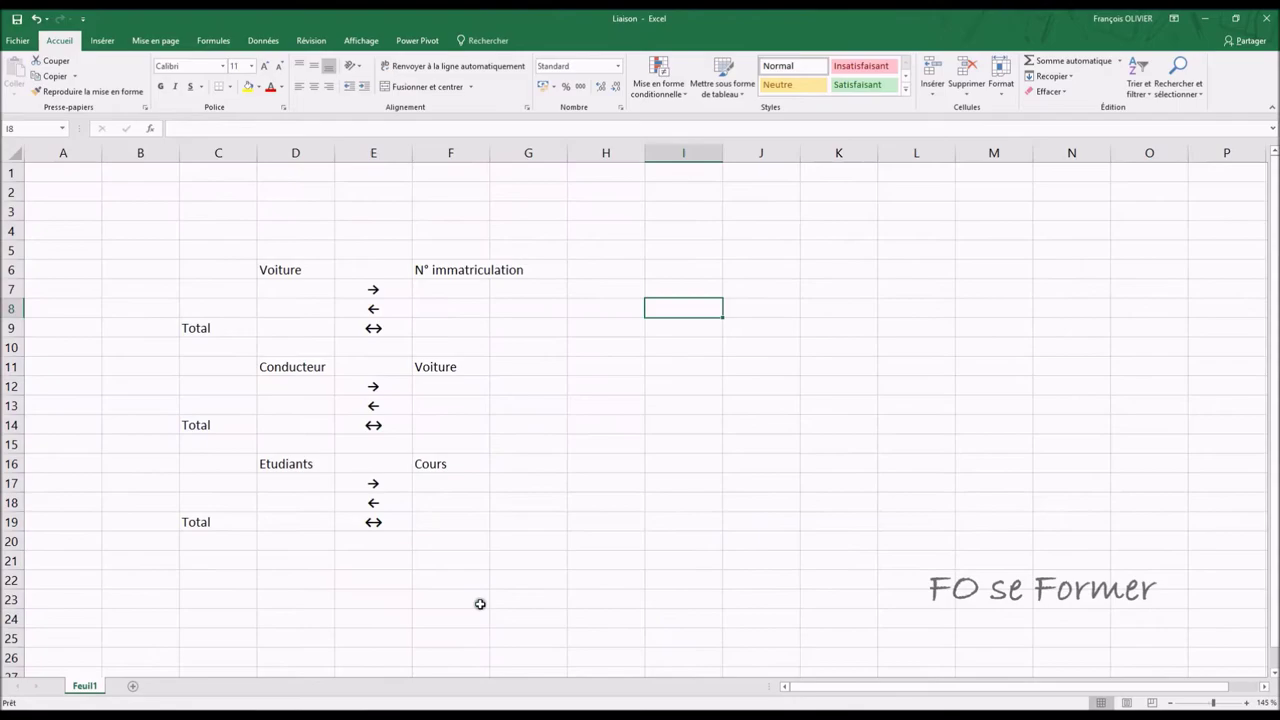
{"action": "left_click", "coordinate": [448, 706]}
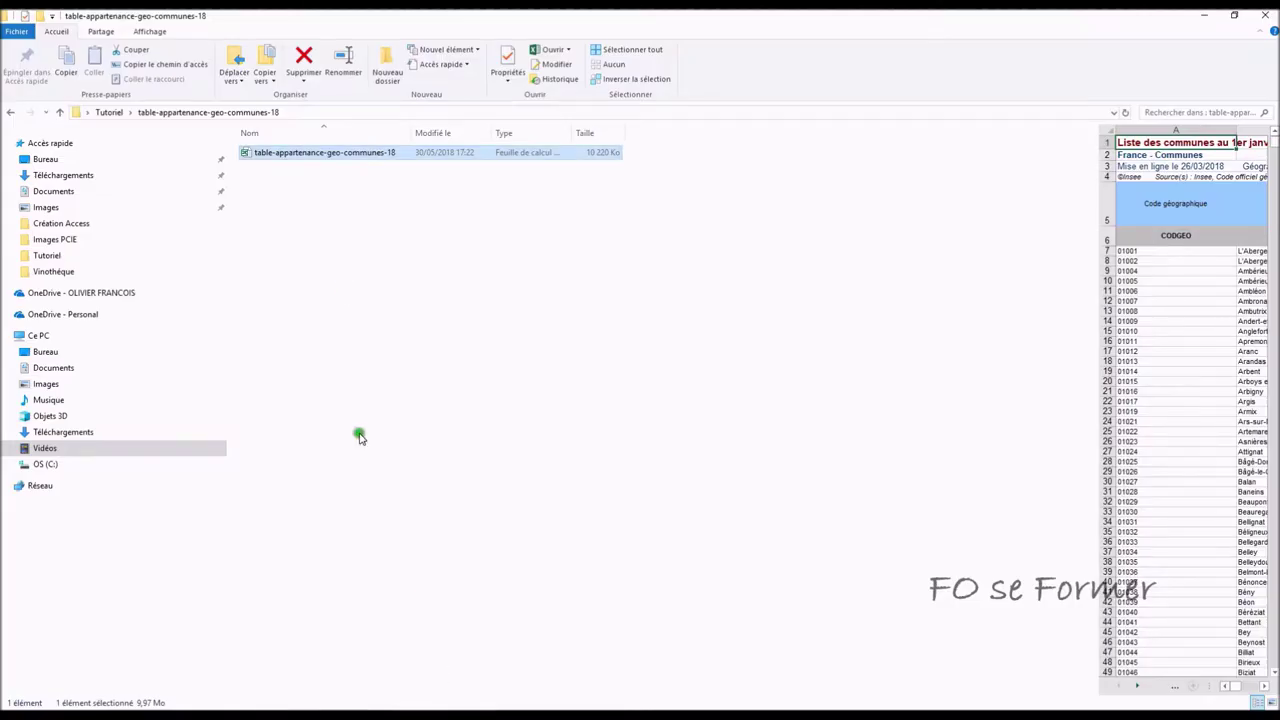
- Move the communes spreadsheet up into Tutoriel and return to the Liaison workbook
{"action": "left_click_drag", "start_coordinate": [250, 153], "coordinate": [112, 114]}
{"action": "left_click", "coordinate": [109, 112]}
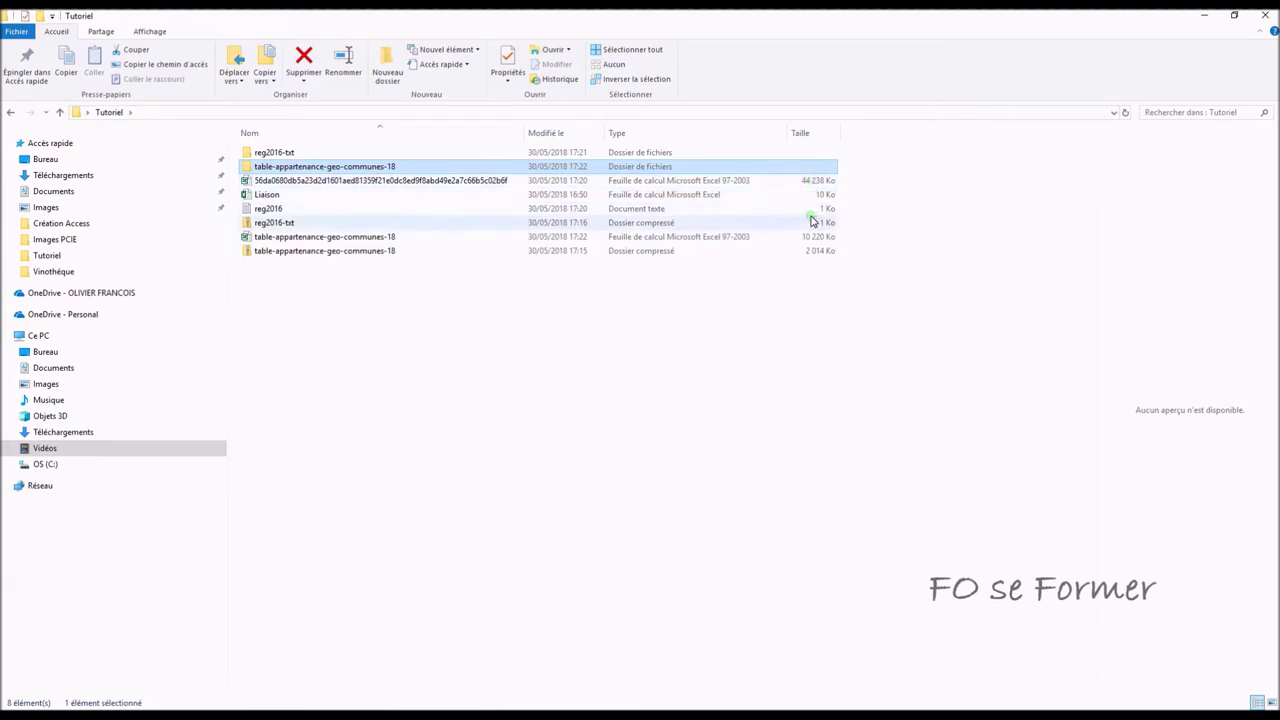
{"action": "left_click", "coordinate": [817, 238]}
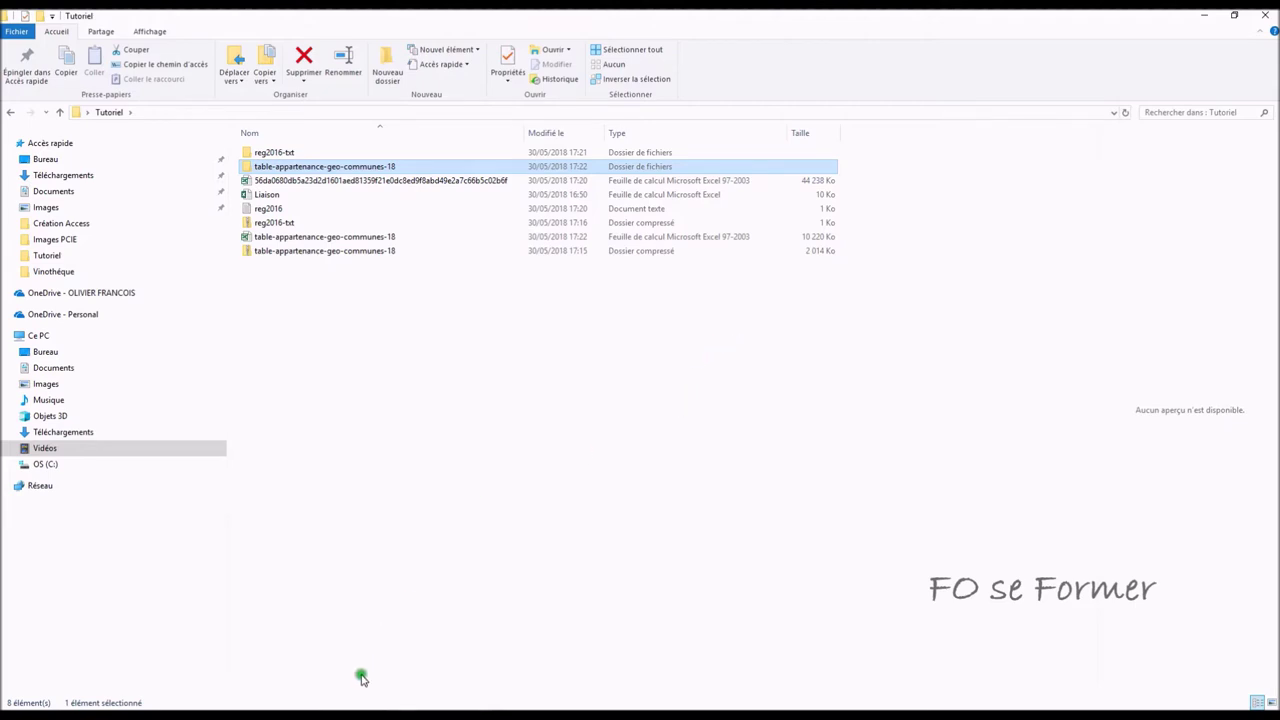
{"action": "left_click", "coordinate": [320, 690]}
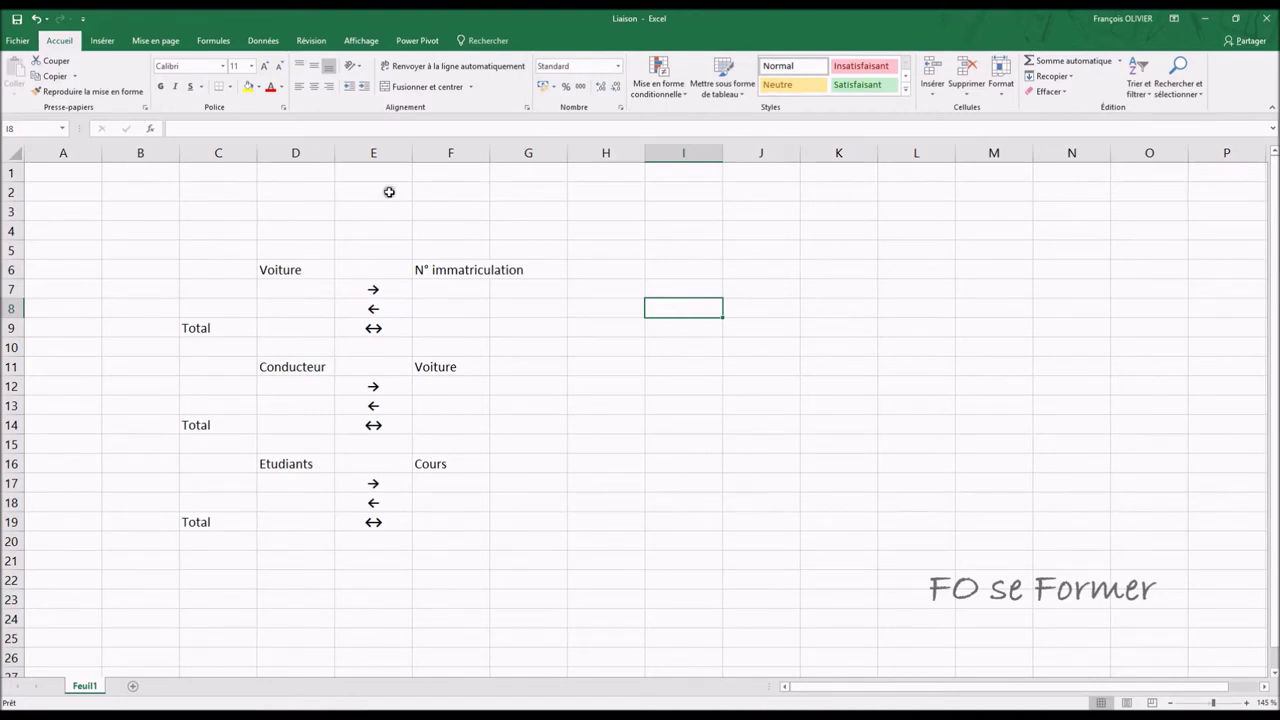
- Enter 1 in D7, F7, F8, D8, D9 and F9 for the Voiture–N° immatriculation rows
{"action": "left_click", "coordinate": [273, 285]}
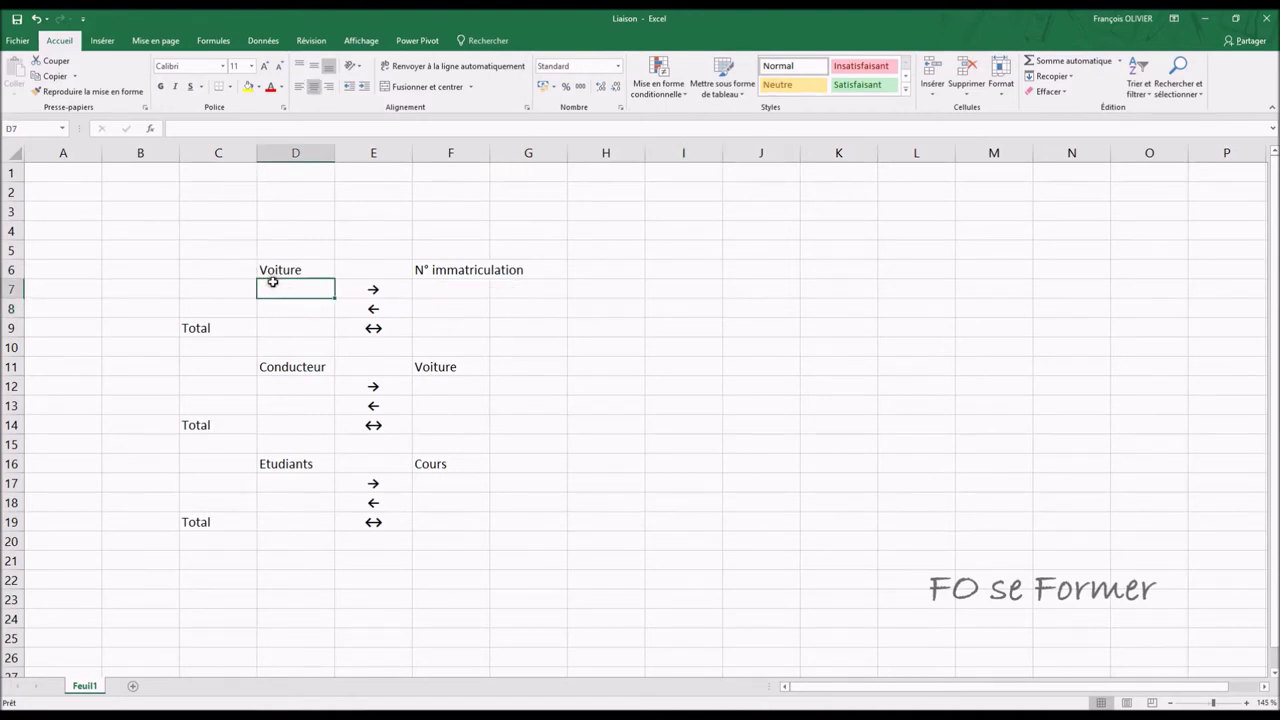
{"action": "type", "text": "1"}
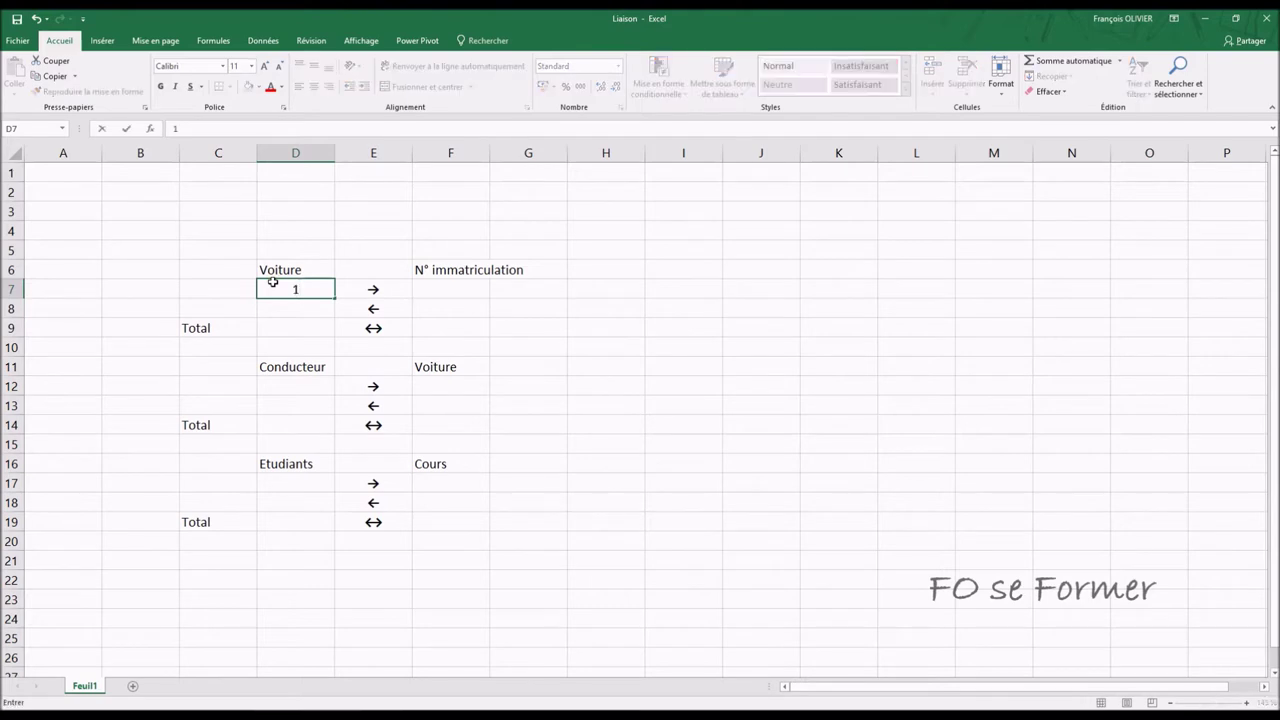
{"action": "left_click", "coordinate": [453, 288]}
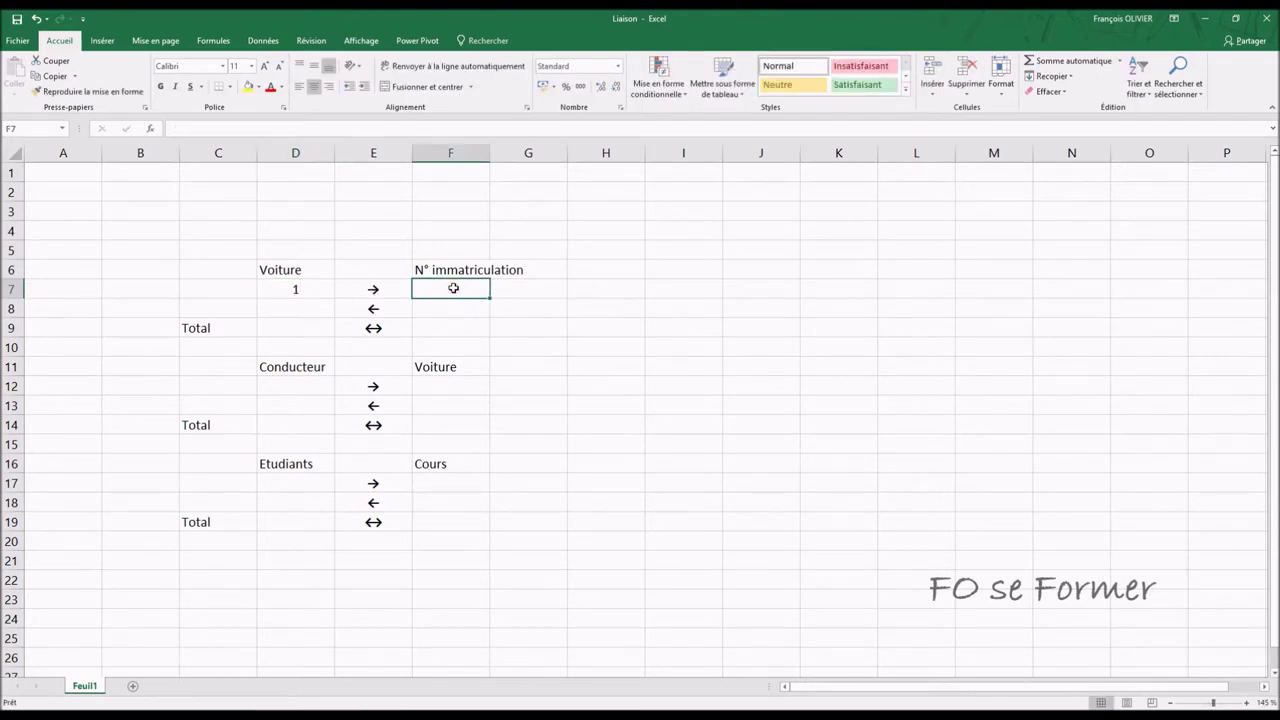
{"action": "type", "text": "1"}
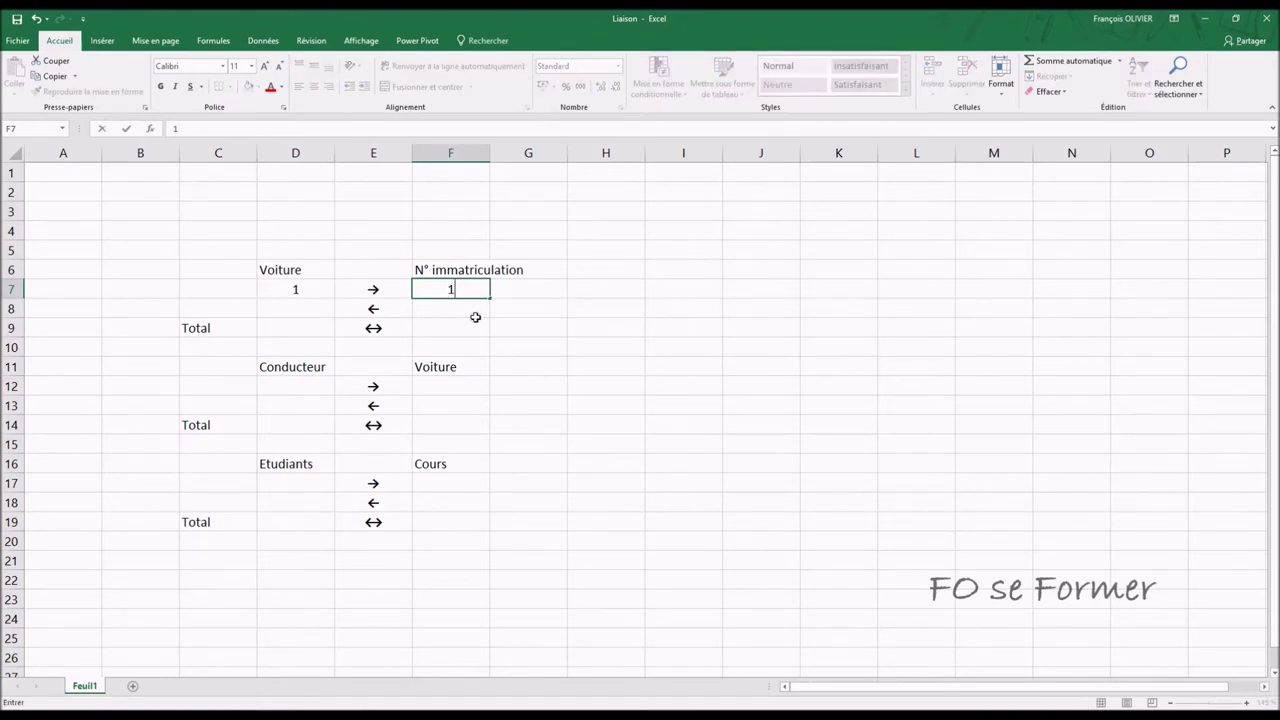
{"action": "left_click", "coordinate": [475, 317]}
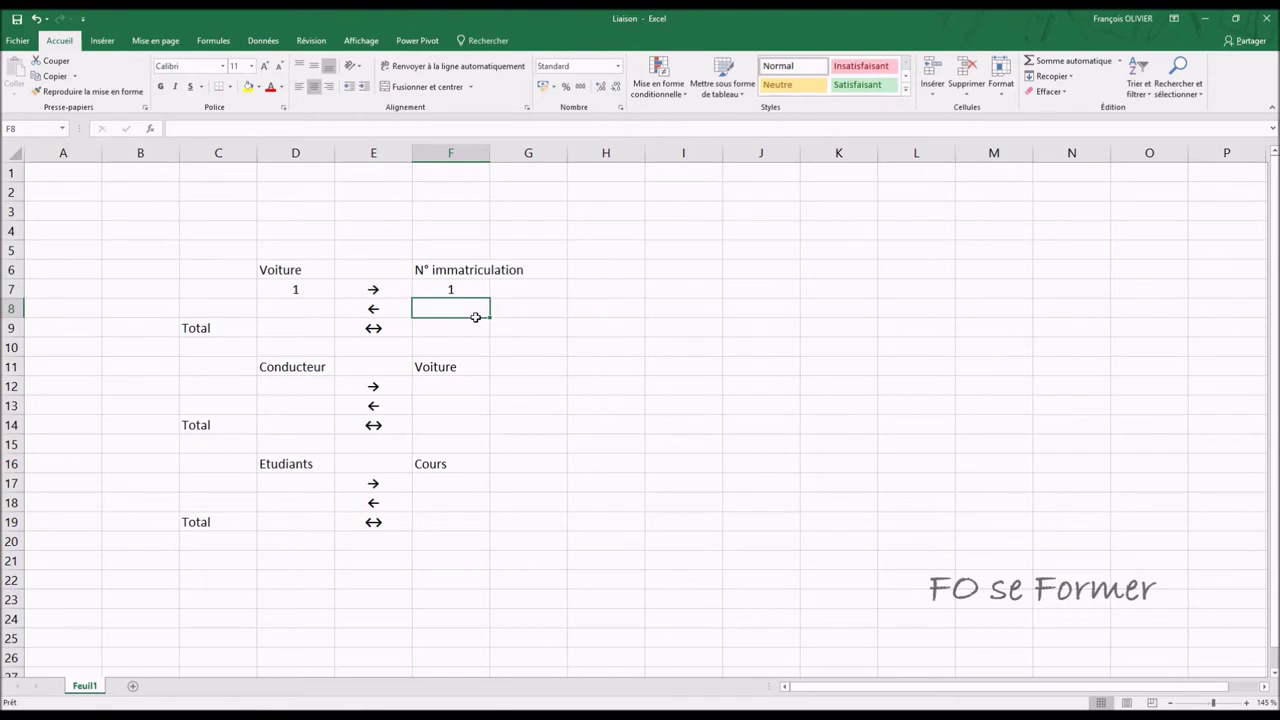
{"action": "type", "text": "1"}
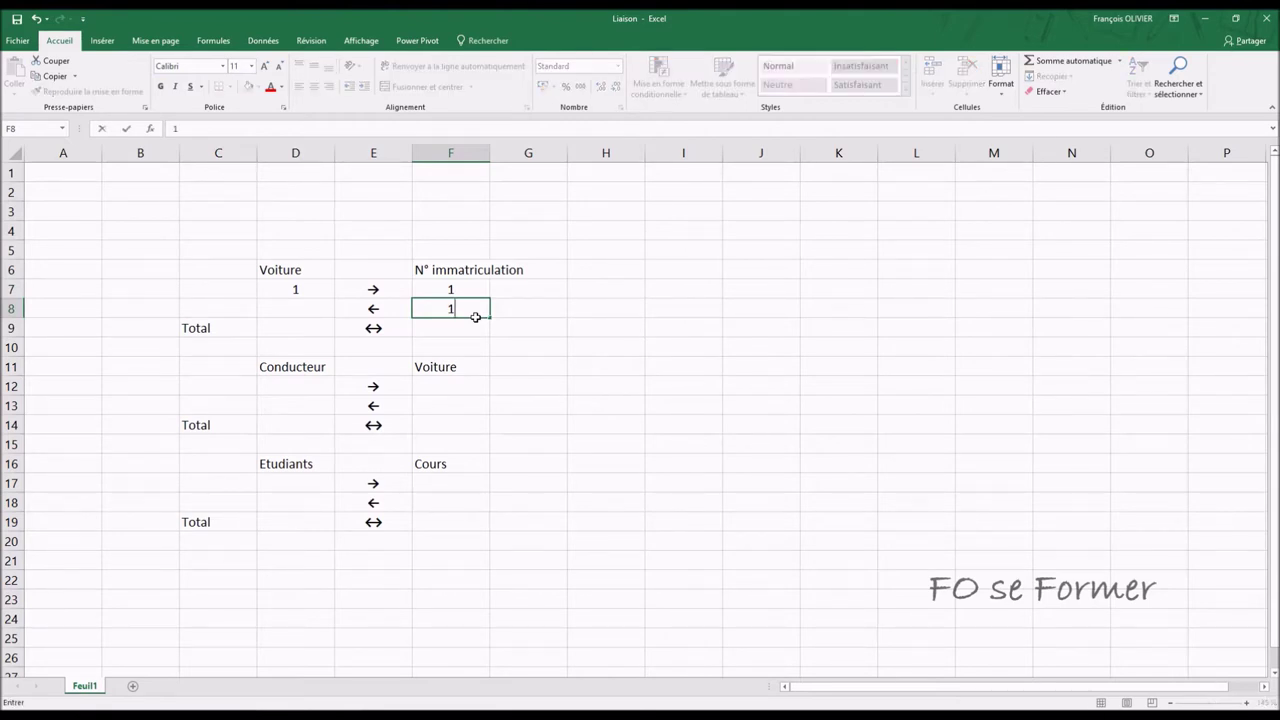
{"action": "left_click", "coordinate": [298, 309]}
{"action": "type", "text": "1"}
{"action": "key", "text": "Return"}
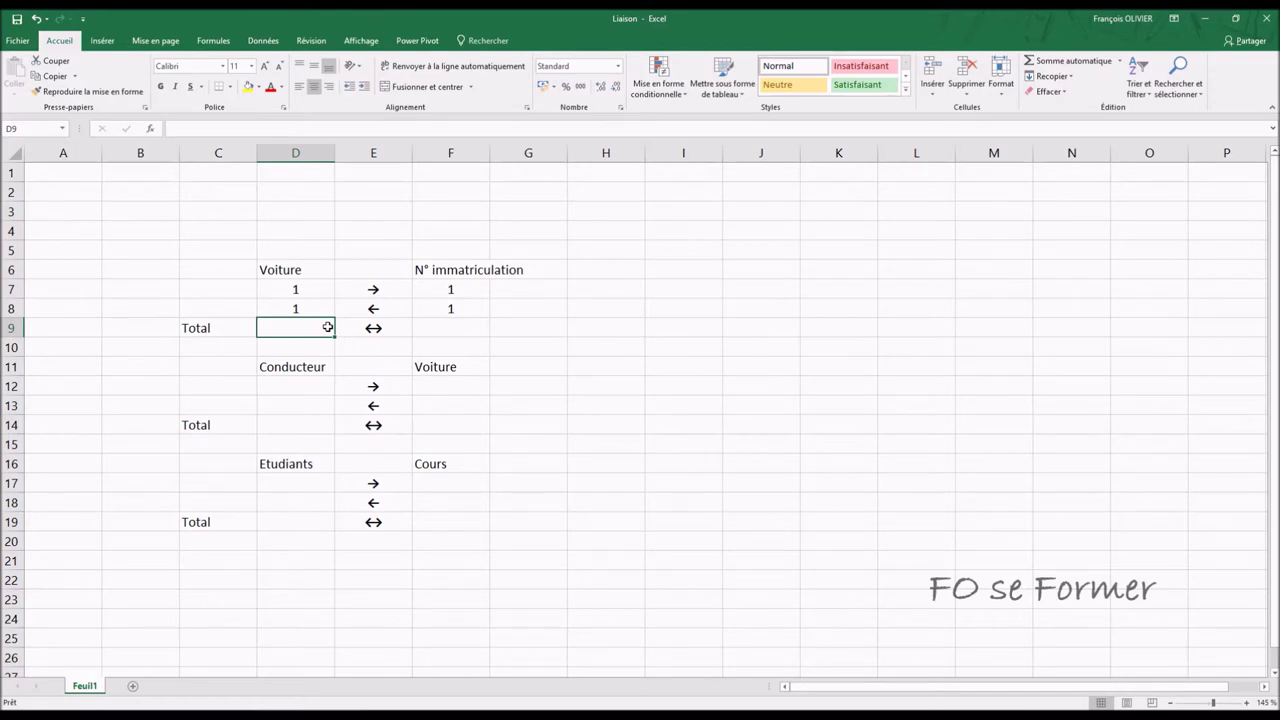
{"action": "type", "text": "1"}
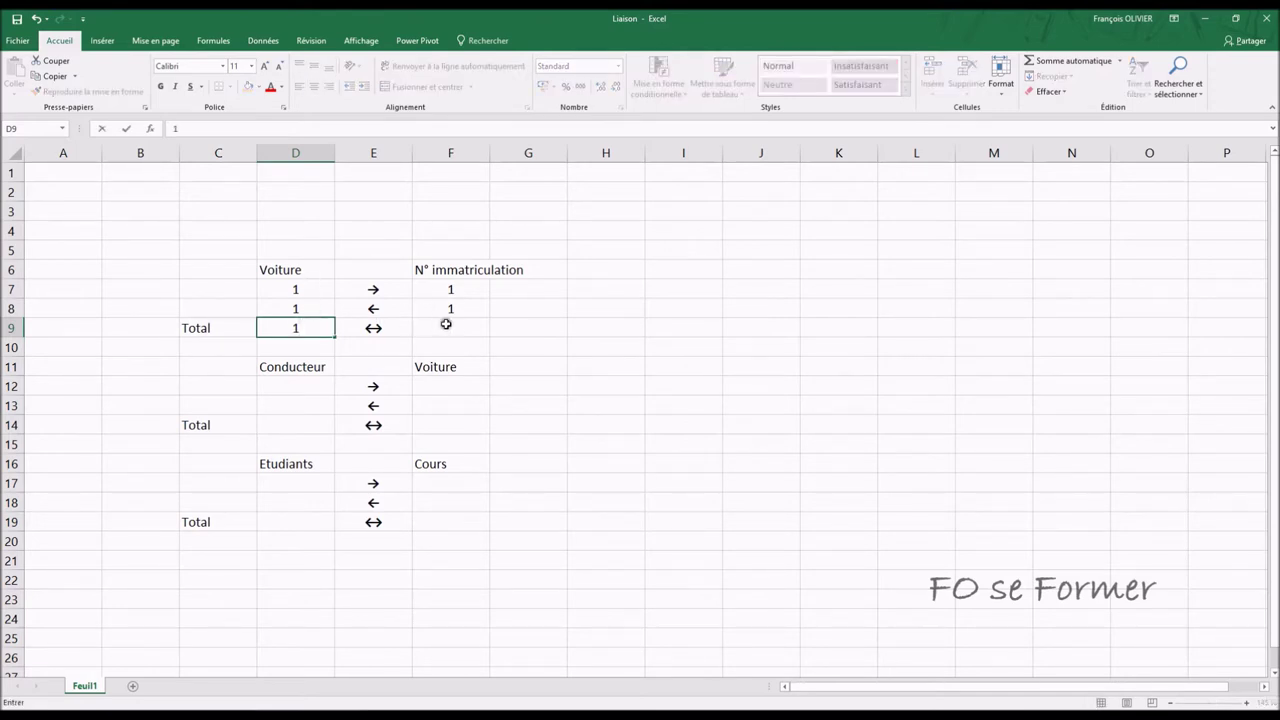
{"action": "left_click", "coordinate": [450, 330]}
{"action": "type", "text": "1"}
{"action": "key", "text": "Return"}
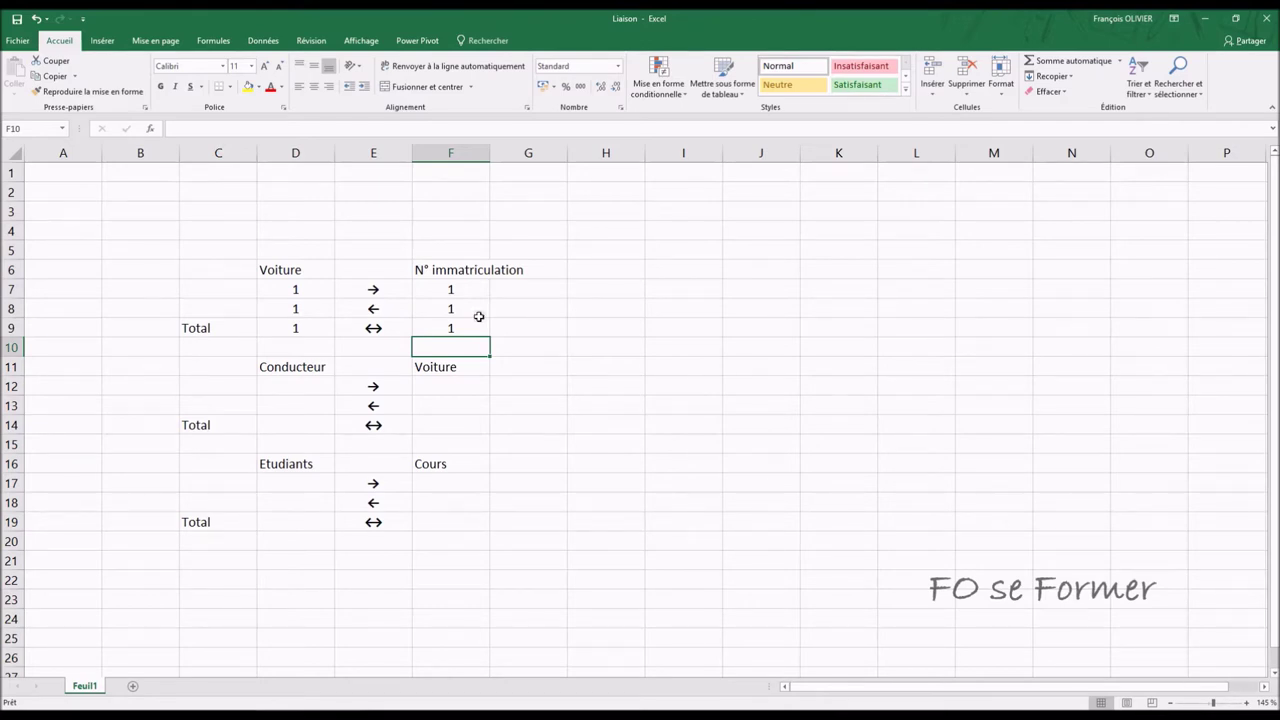
- Fill the Conducteur–Voiture rows: 1 in D12, D13, D14 and F13, + in F12 and F14
{"action": "left_click", "coordinate": [294, 388]}
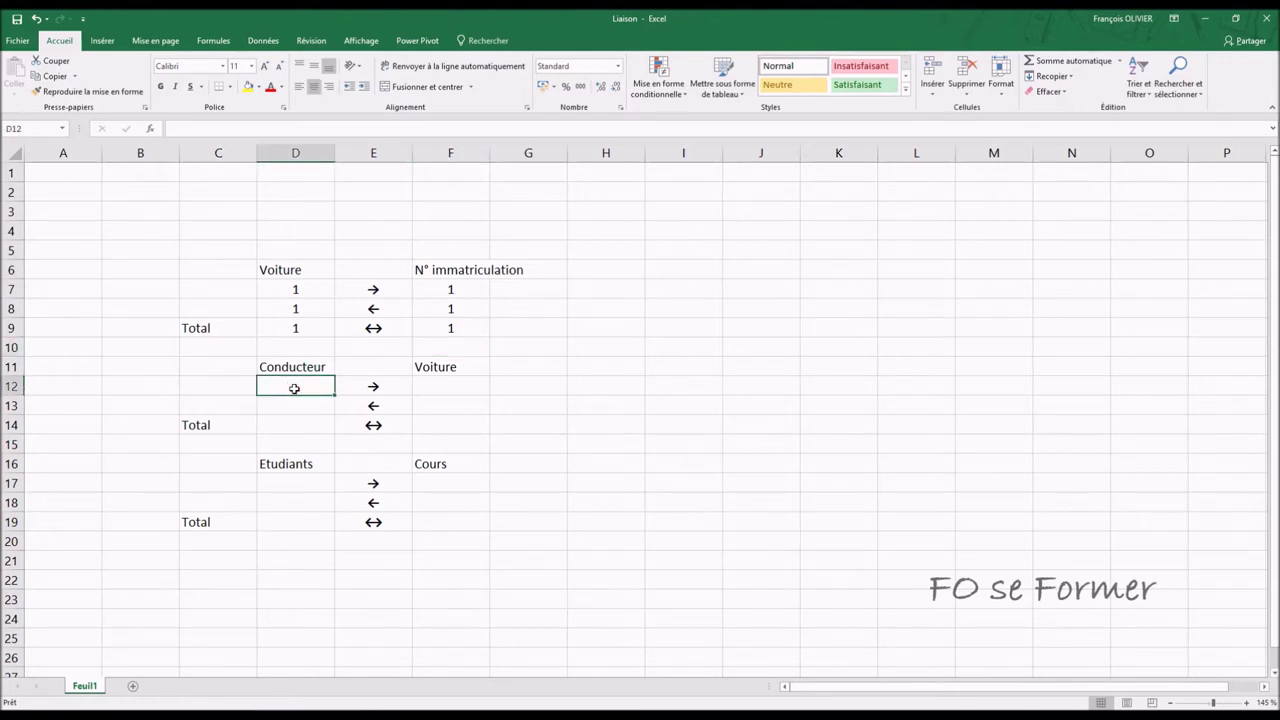
{"action": "type", "text": "1"}
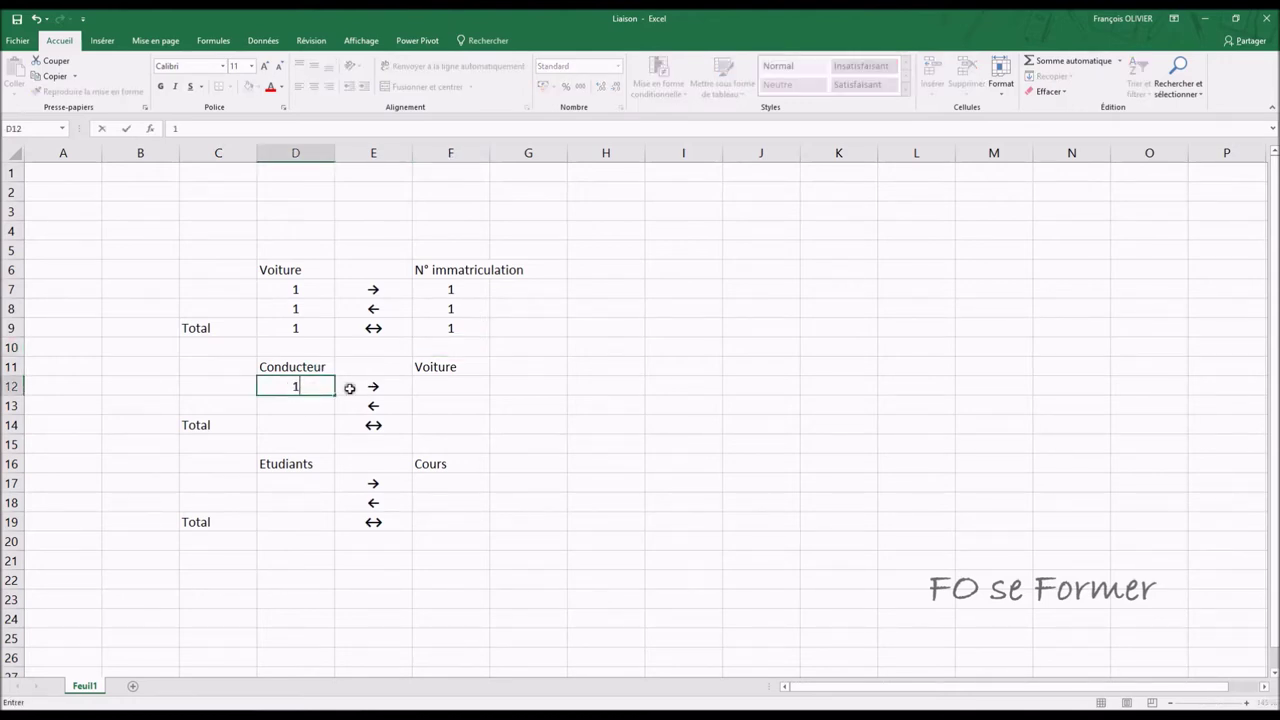
{"action": "left_click", "coordinate": [433, 387]}
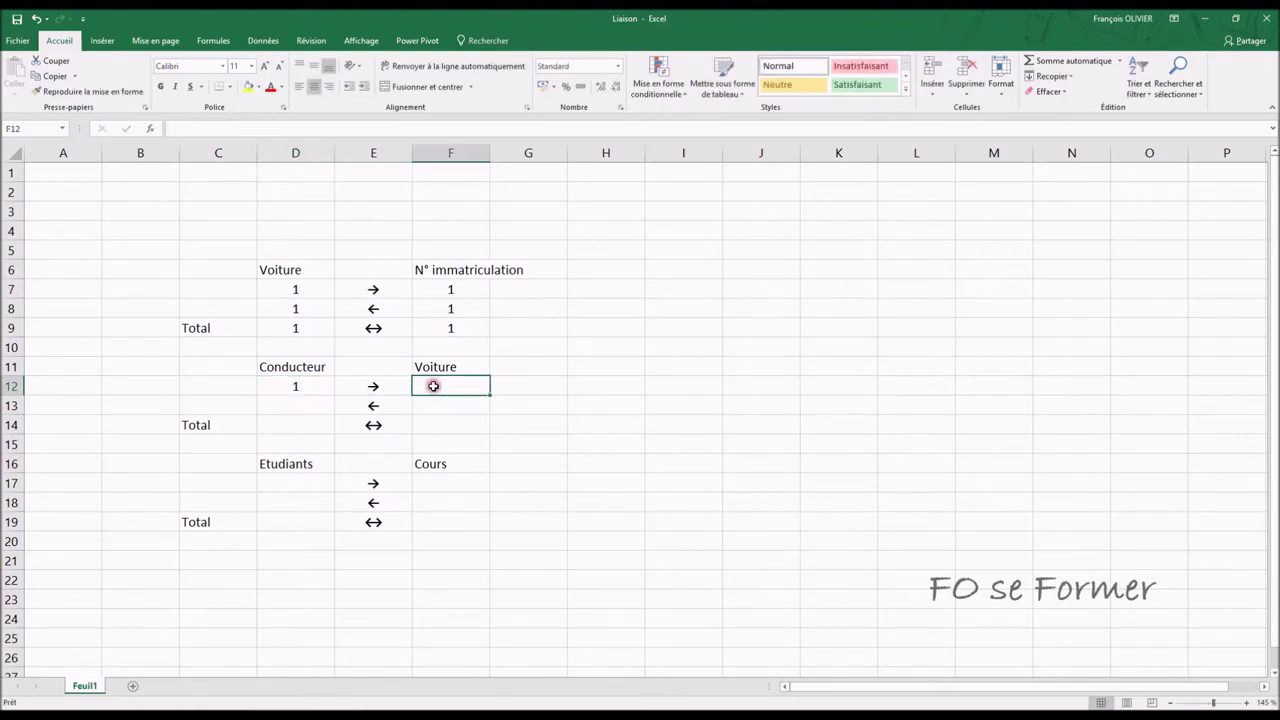
{"action": "type", "text": "+"}
{"action": "left_click", "coordinate": [450, 400]}
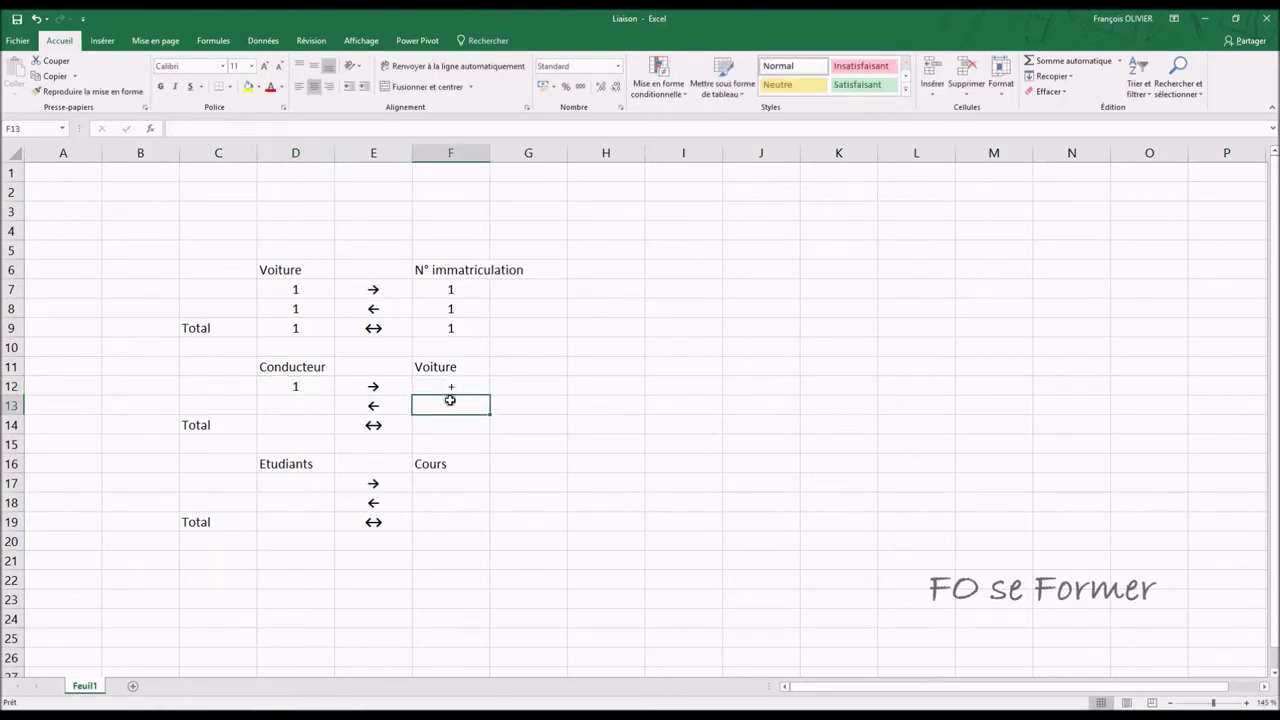
{"action": "type", "text": "1"}
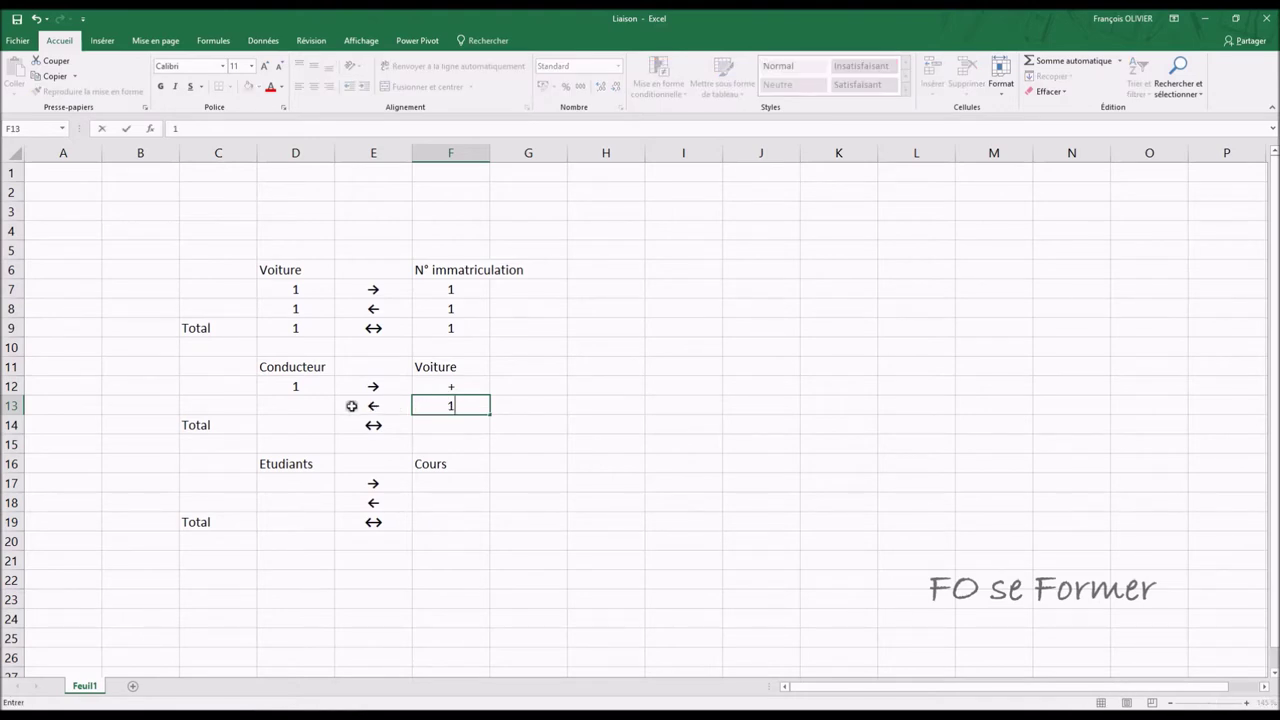
{"action": "left_click", "coordinate": [308, 403]}
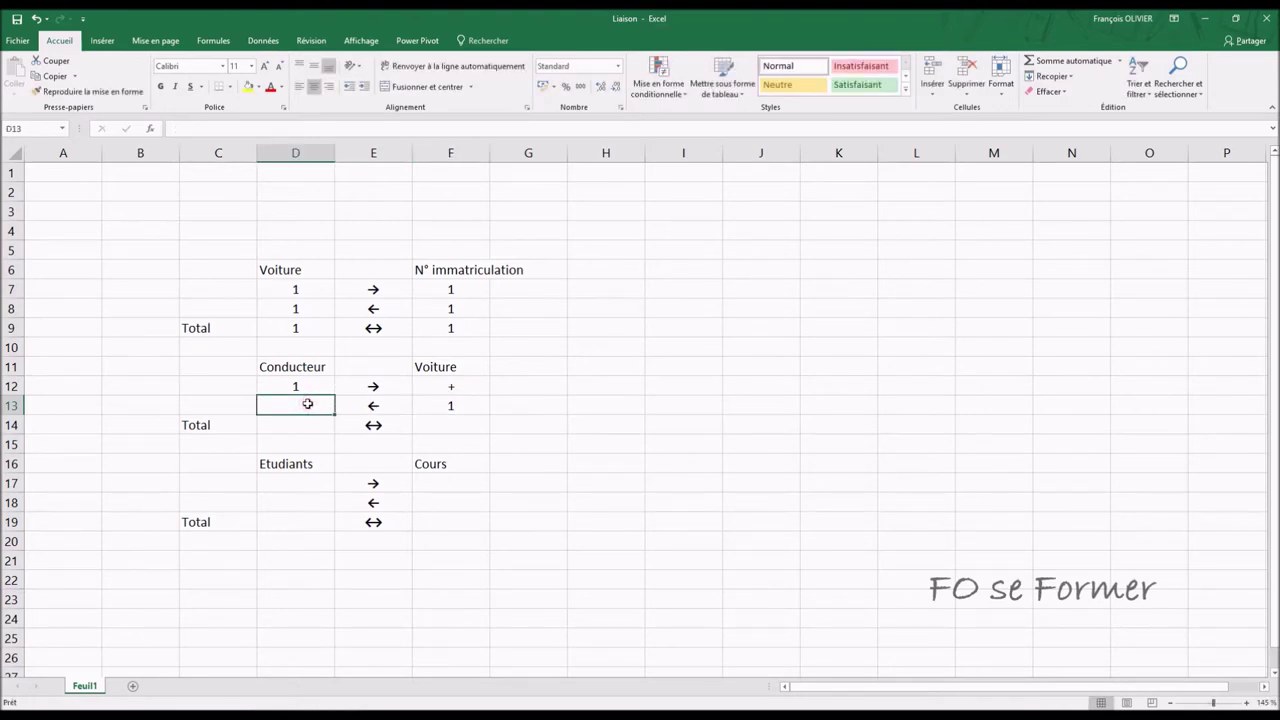
{"action": "type", "text": "1"}
{"action": "key", "text": "Return"}
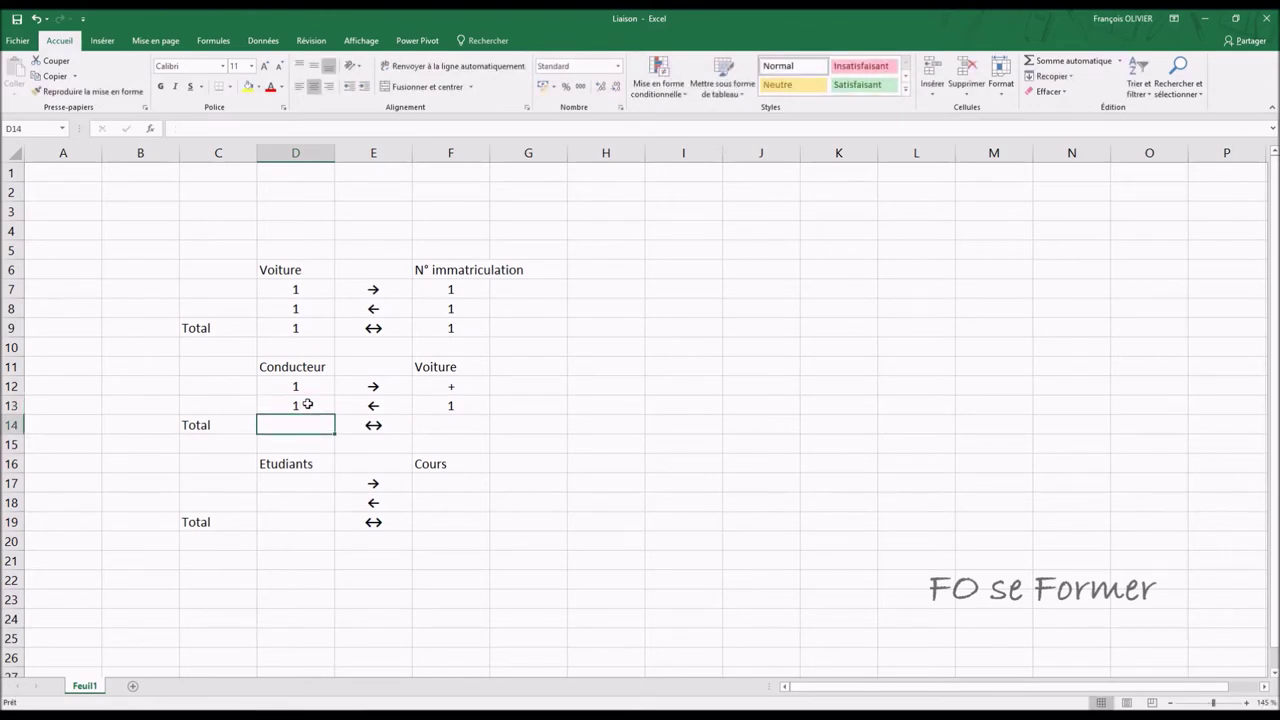
{"action": "type", "text": "1"}
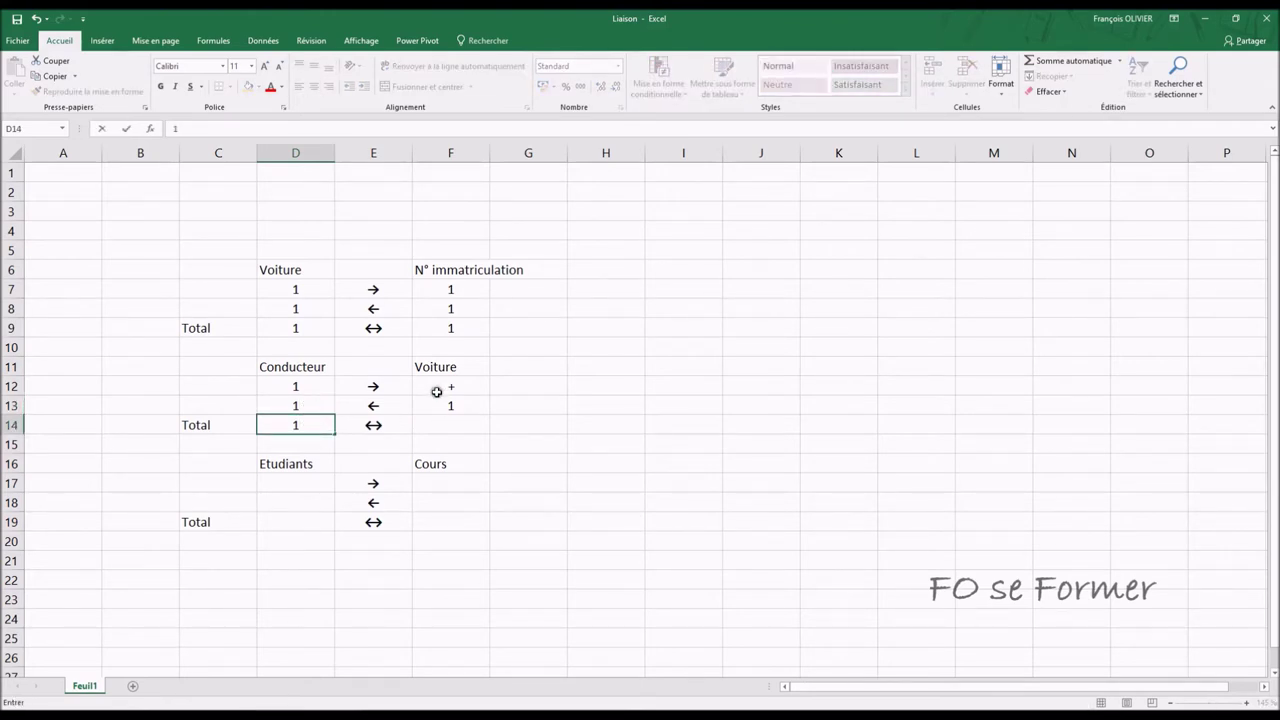
{"action": "left_click", "coordinate": [439, 424]}
{"action": "type", "text": "+"}
{"action": "key", "text": "Return"}
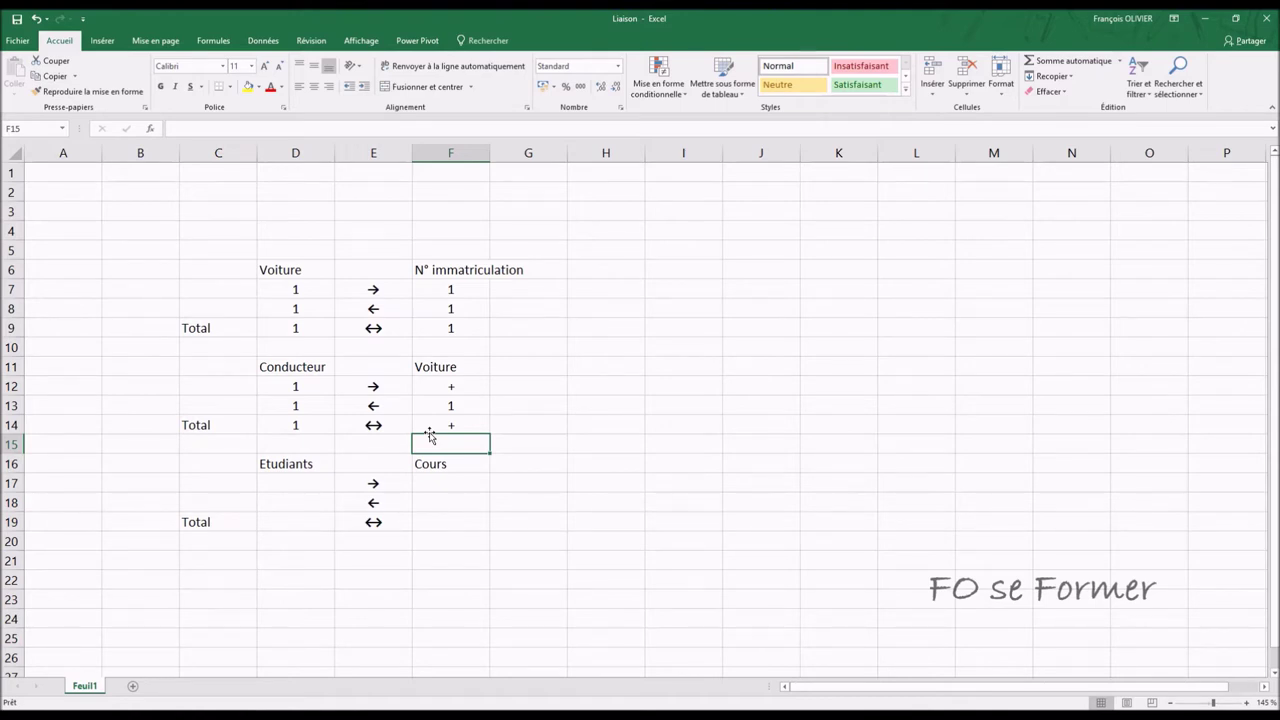
- Enter 1 in D17, + in F17, 1 in F18 and + in D18 for Etudiants–Cours
{"action": "left_click", "coordinate": [299, 486]}
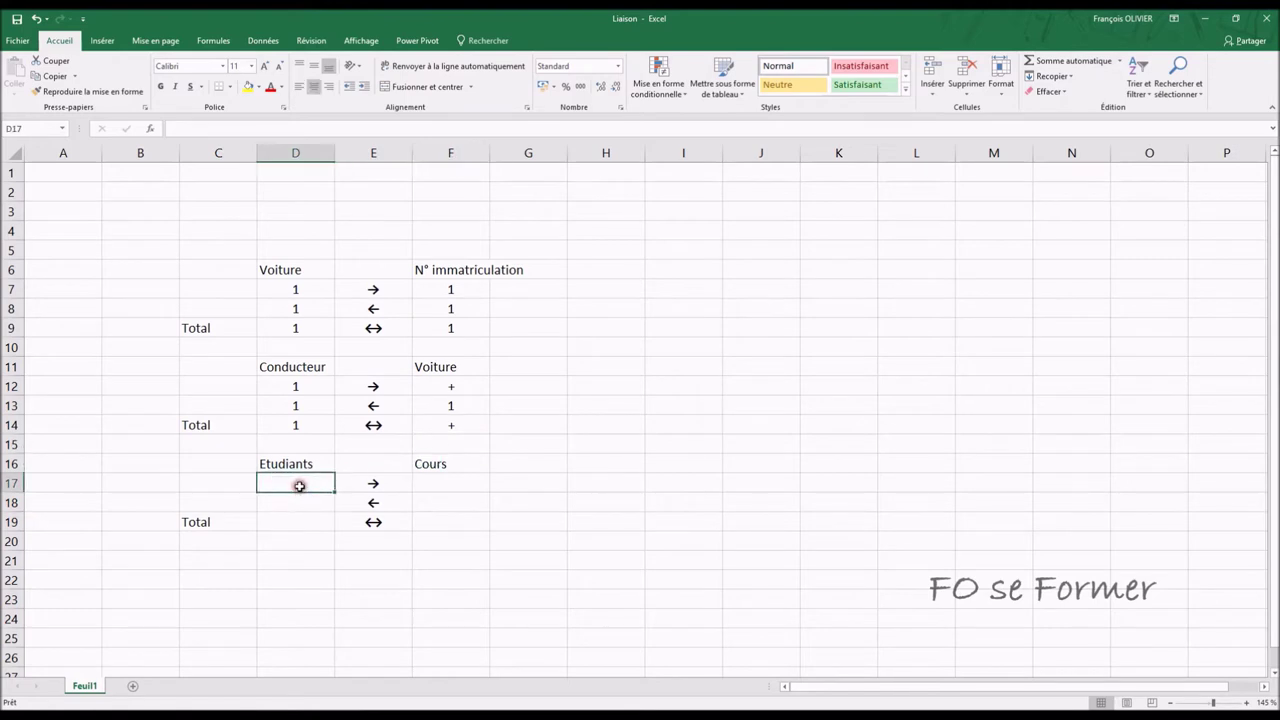
{"action": "type", "text": "1"}
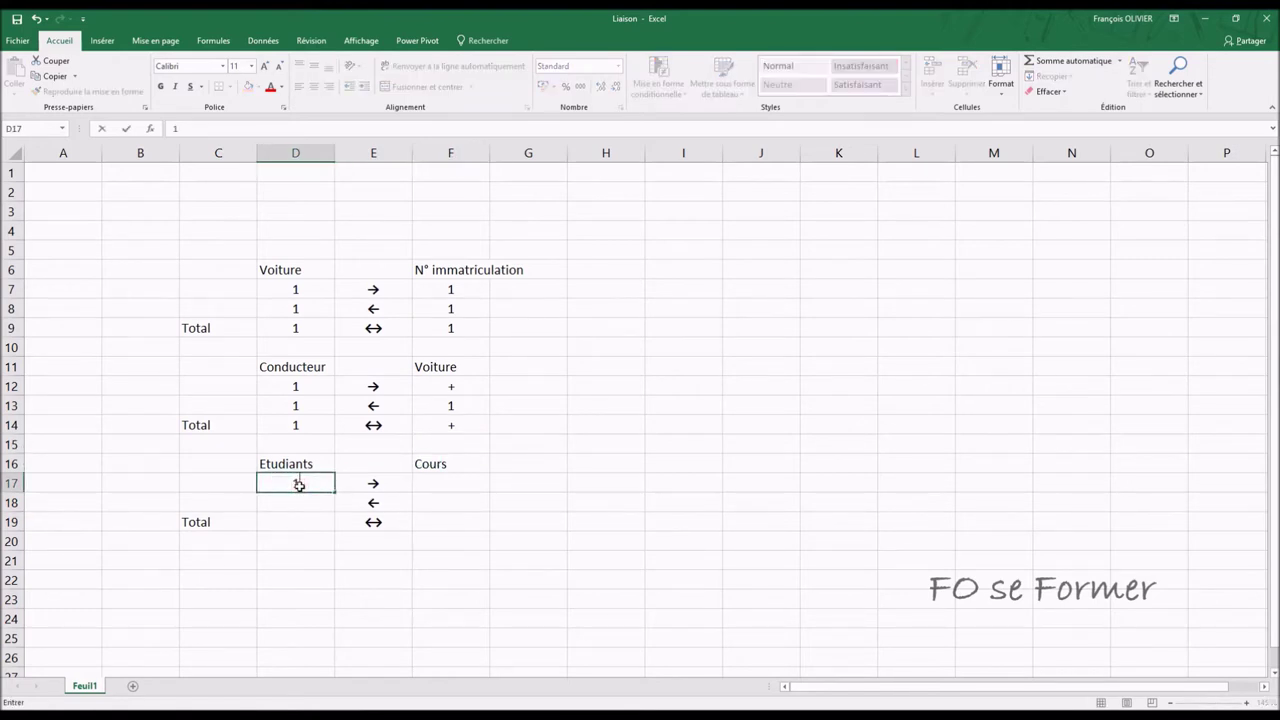
{"action": "left_click", "coordinate": [436, 487]}
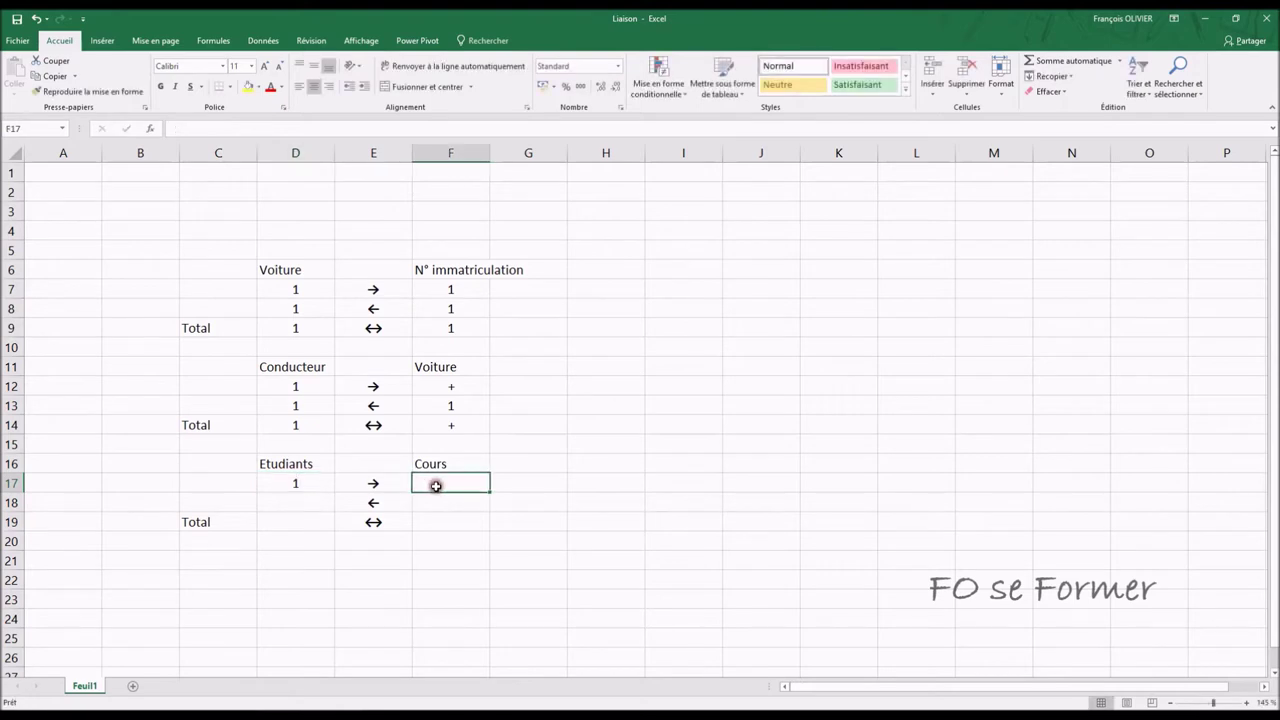
{"action": "type", "text": "+"}
{"action": "key", "text": "Return"}
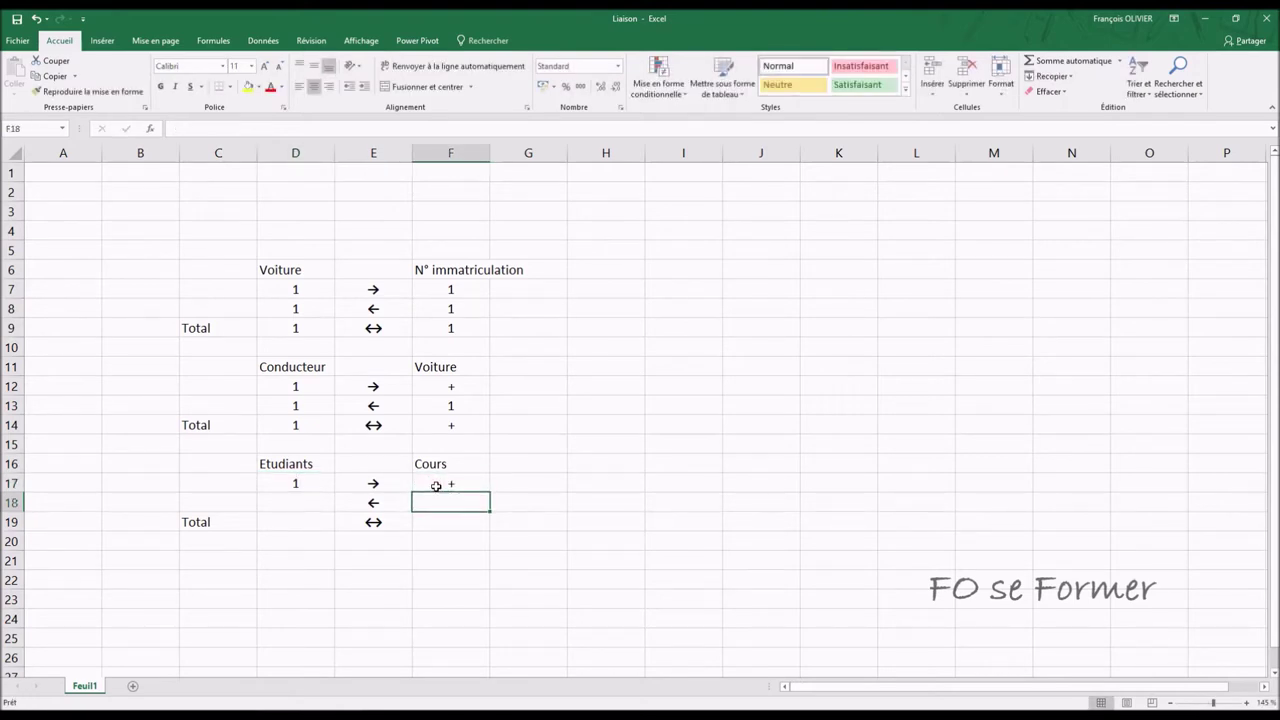
{"action": "type", "text": "1"}
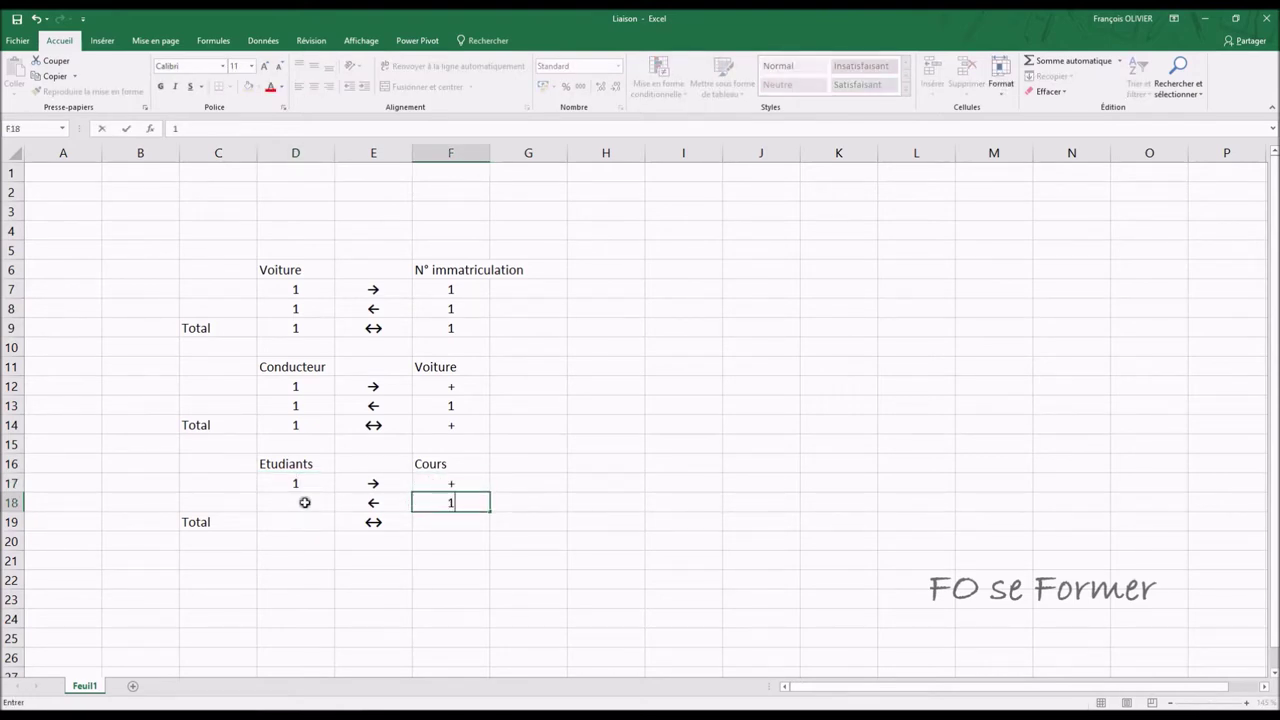
{"action": "left_click", "coordinate": [289, 503]}
{"action": "type", "text": "+"}
{"action": "key", "text": "Return"}
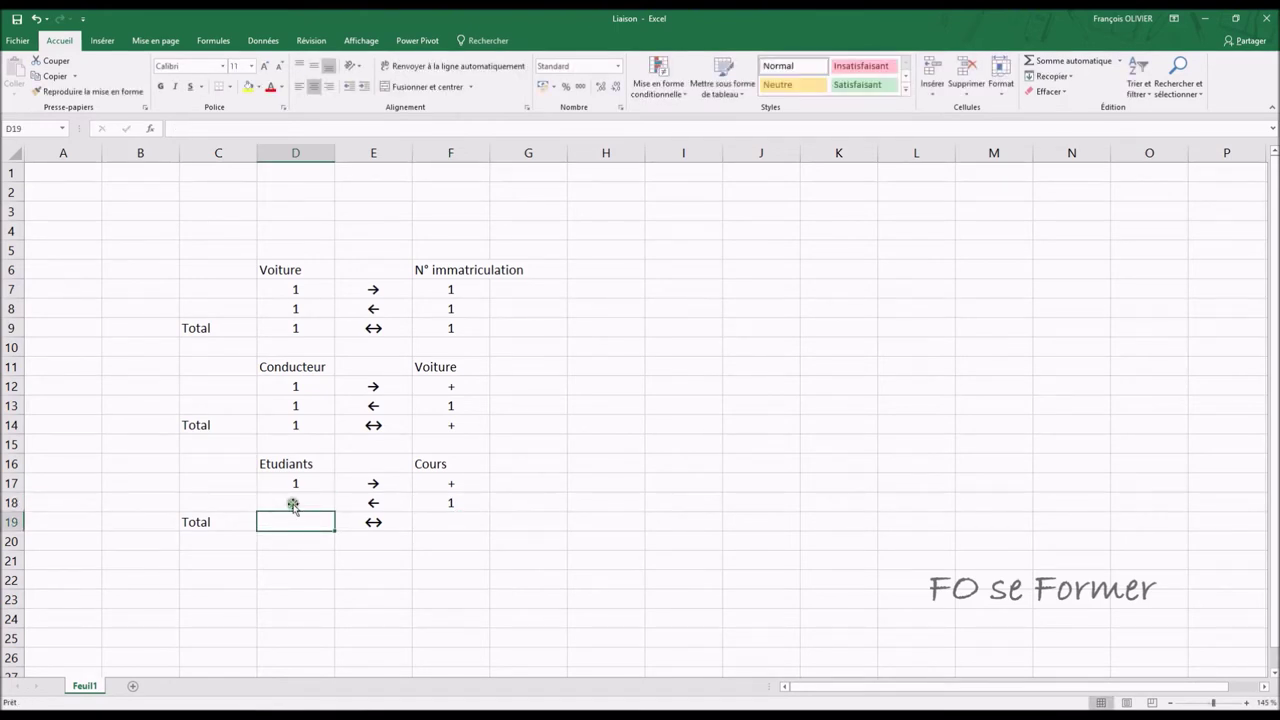
- Put + in both D19 and F19 on the Total row
{"action": "type", "text": "+"}
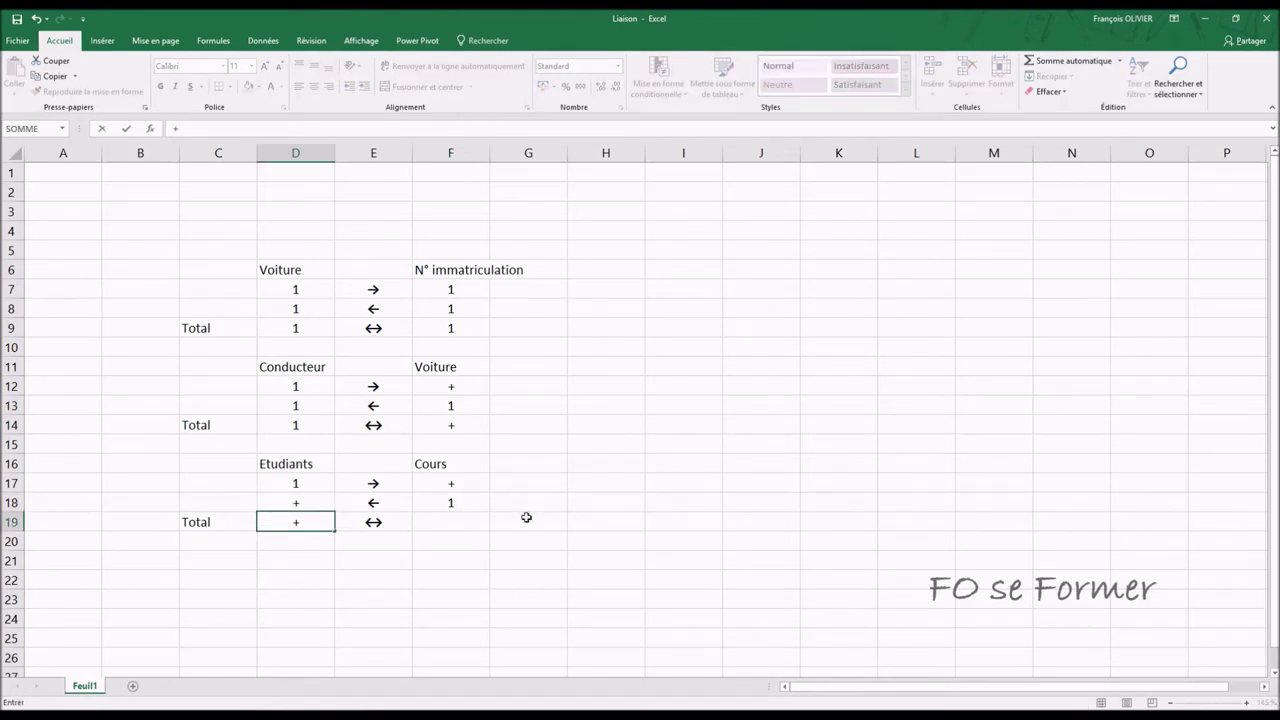
{"action": "key", "text": "Return"}
{"action": "left_click", "coordinate": [460, 516]}
{"action": "type", "text": "+"}
{"action": "key", "text": "Return"}
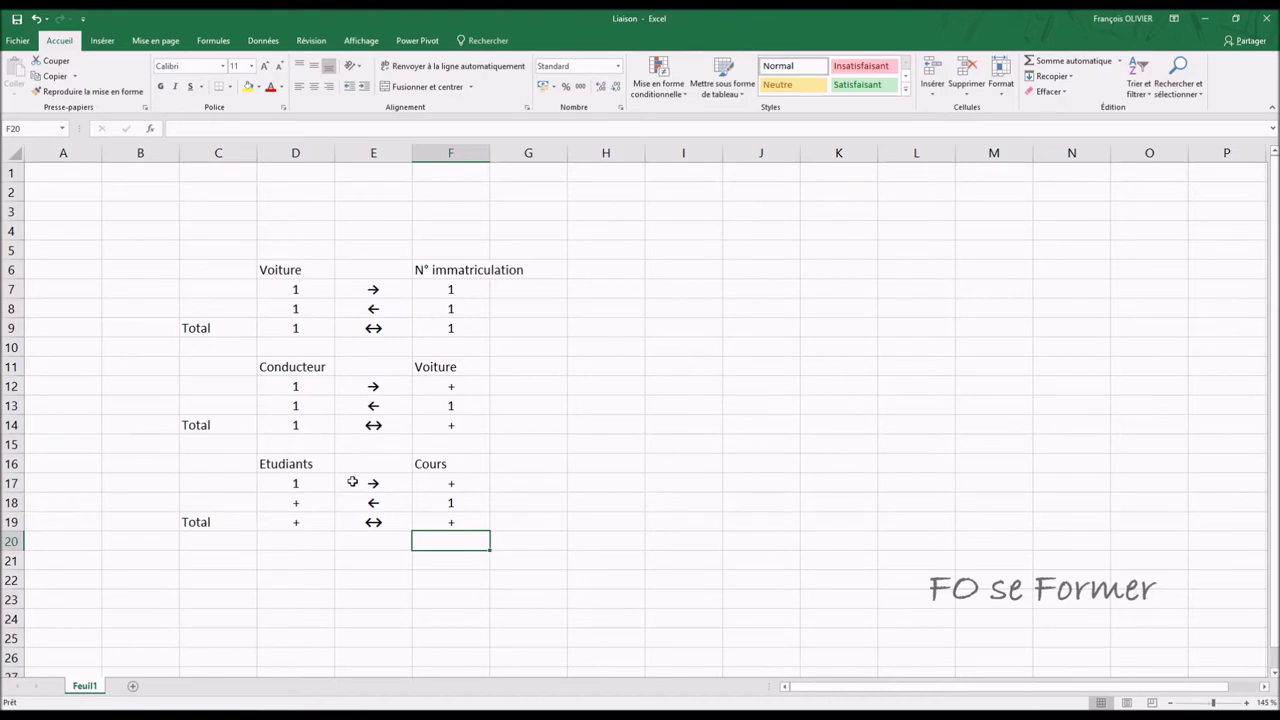
{"action": "left_click", "coordinate": [18, 40]}
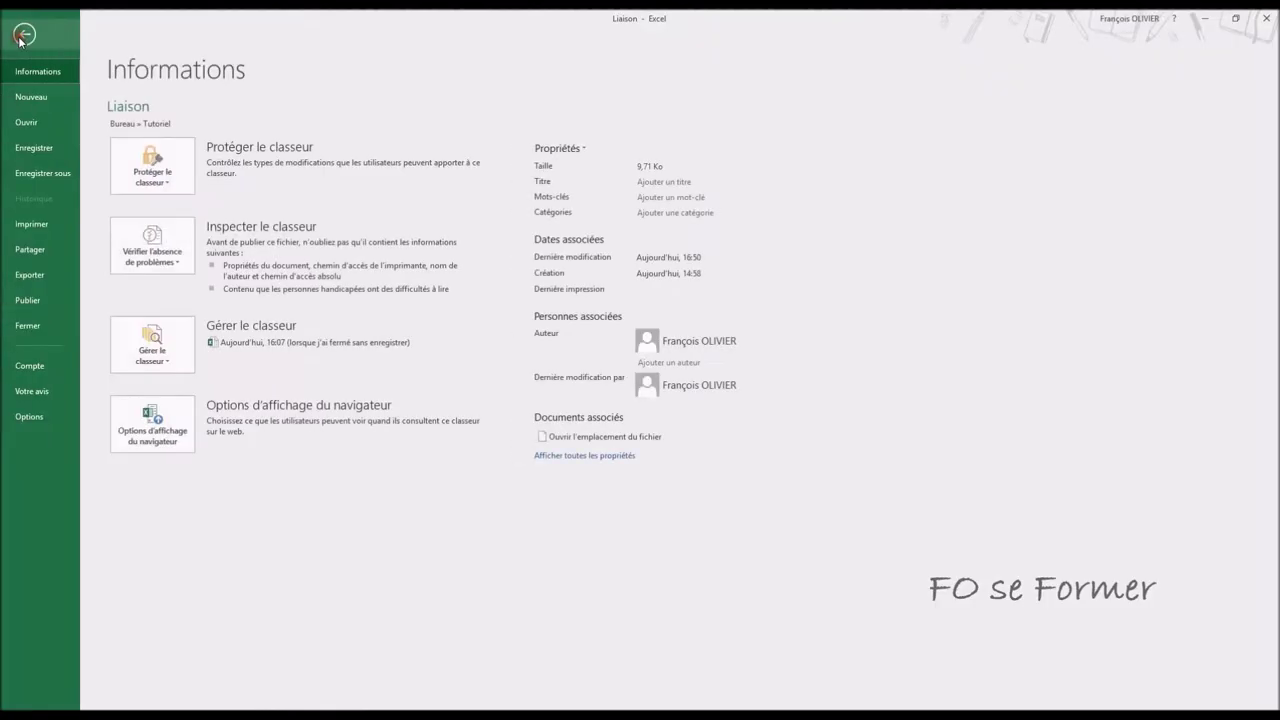
- Create a new blank workbook and look for the Power Pivot ribbon tab
{"action": "left_click", "coordinate": [38, 94]}
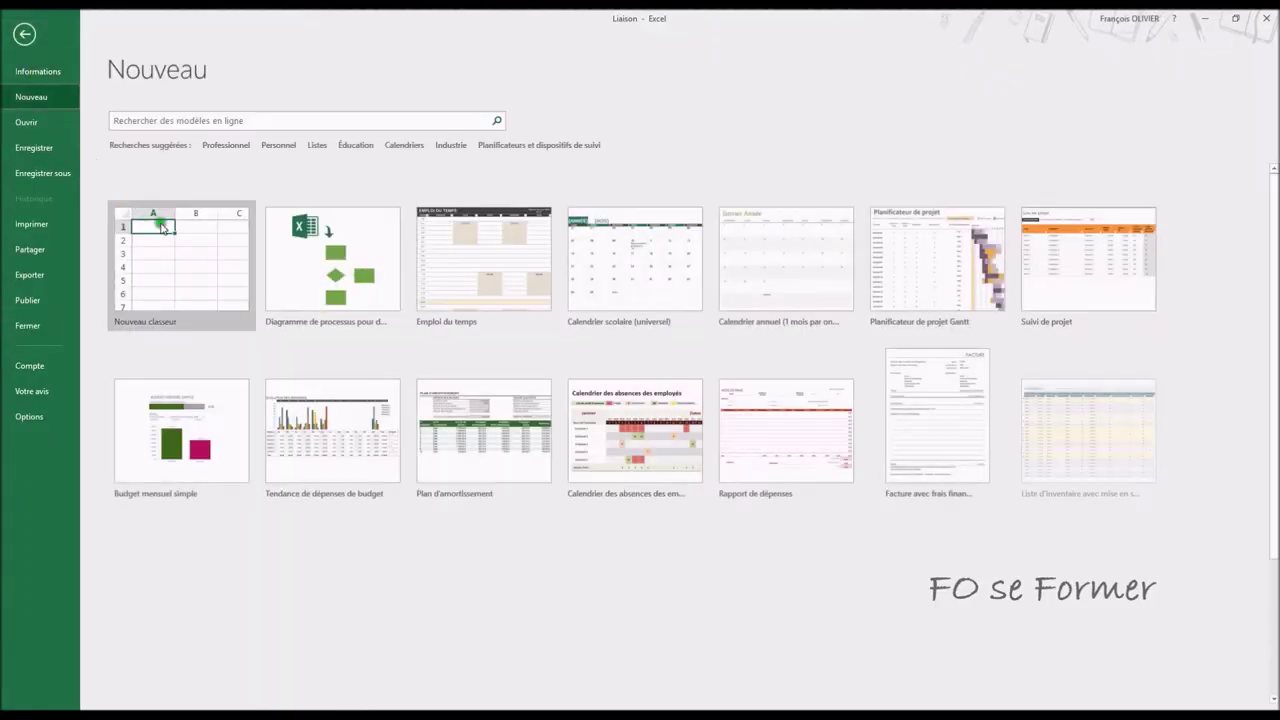
{"action": "left_click", "coordinate": [197, 254]}
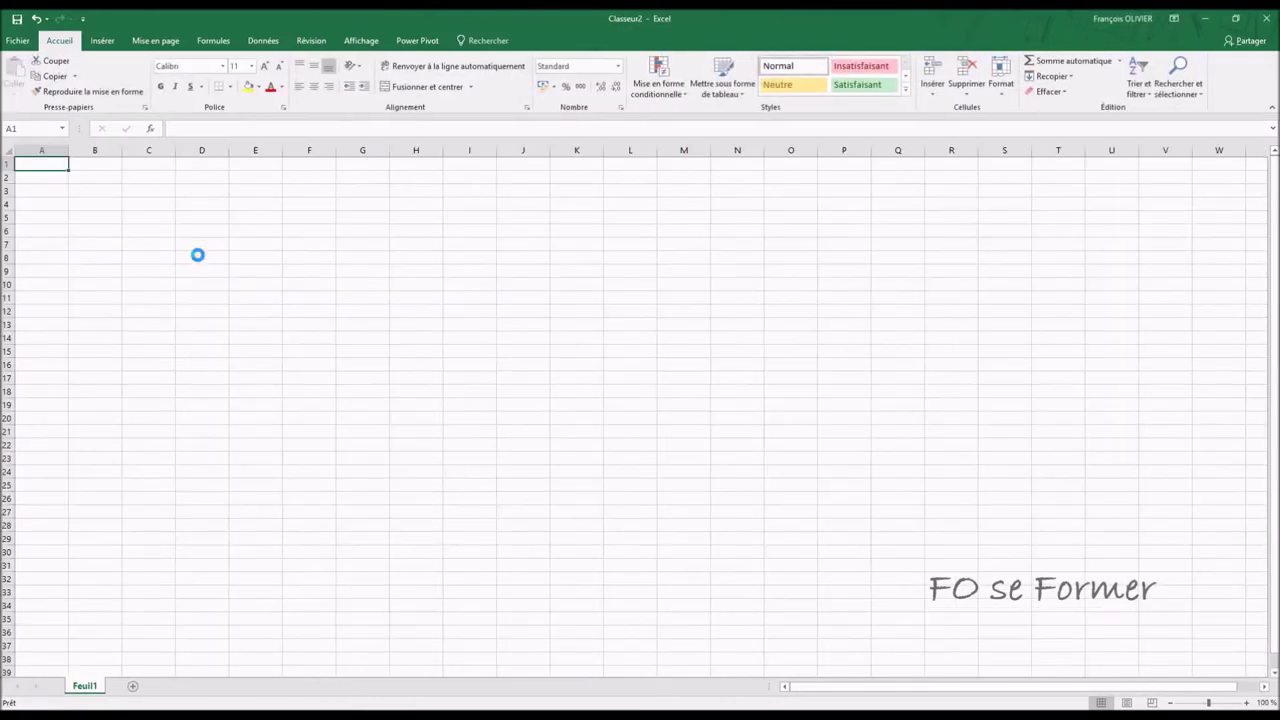
{"action": "left_click", "coordinate": [412, 44]}
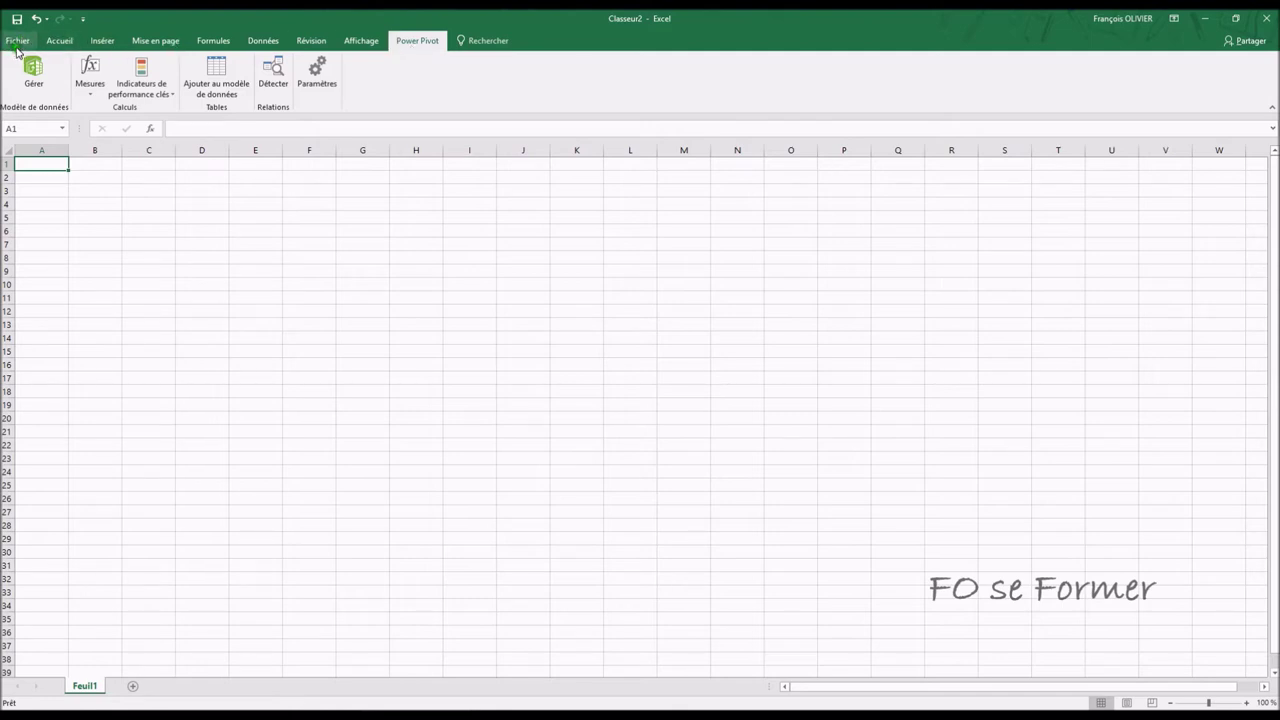
{"action": "left_click", "coordinate": [20, 42]}
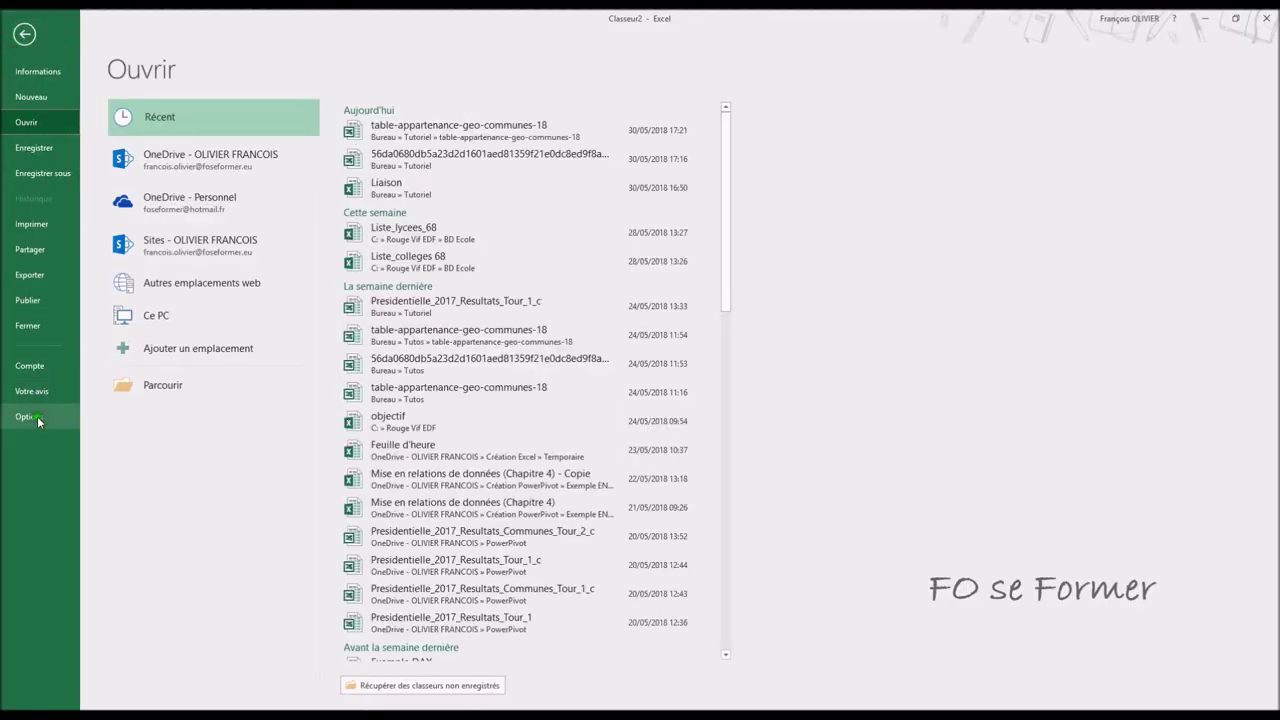
- Enable the Microsoft Power Pivot for Excel COM add-in from Excel Options
{"action": "left_click", "coordinate": [30, 416]}
{"action": "left_click", "coordinate": [456, 331]}
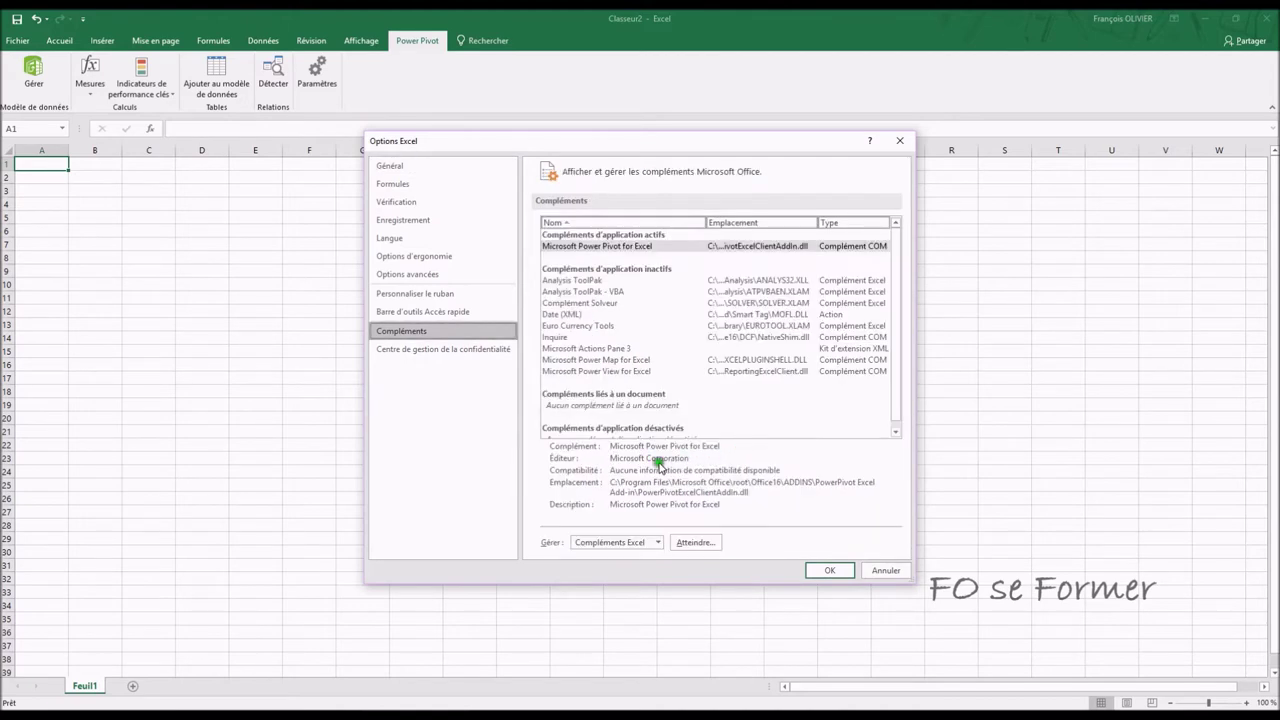
{"action": "left_click", "coordinate": [656, 542]}
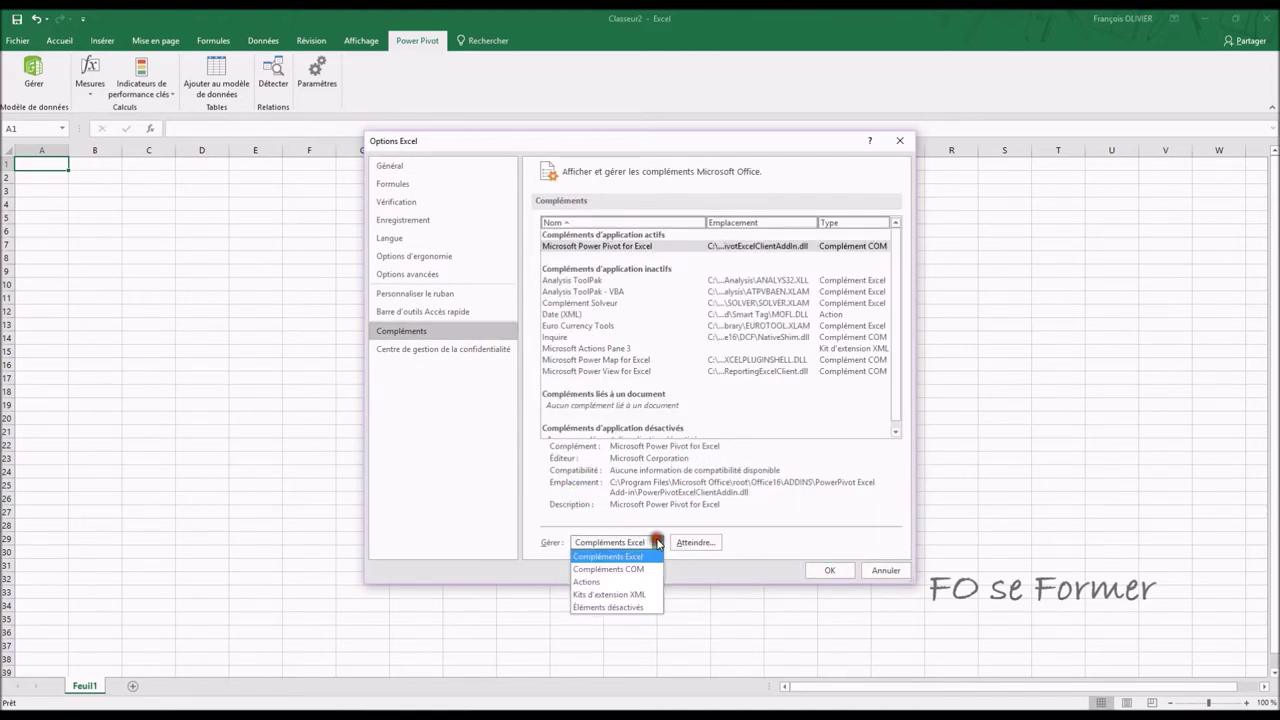
{"action": "left_click", "coordinate": [651, 568]}
{"action": "left_click", "coordinate": [698, 545]}
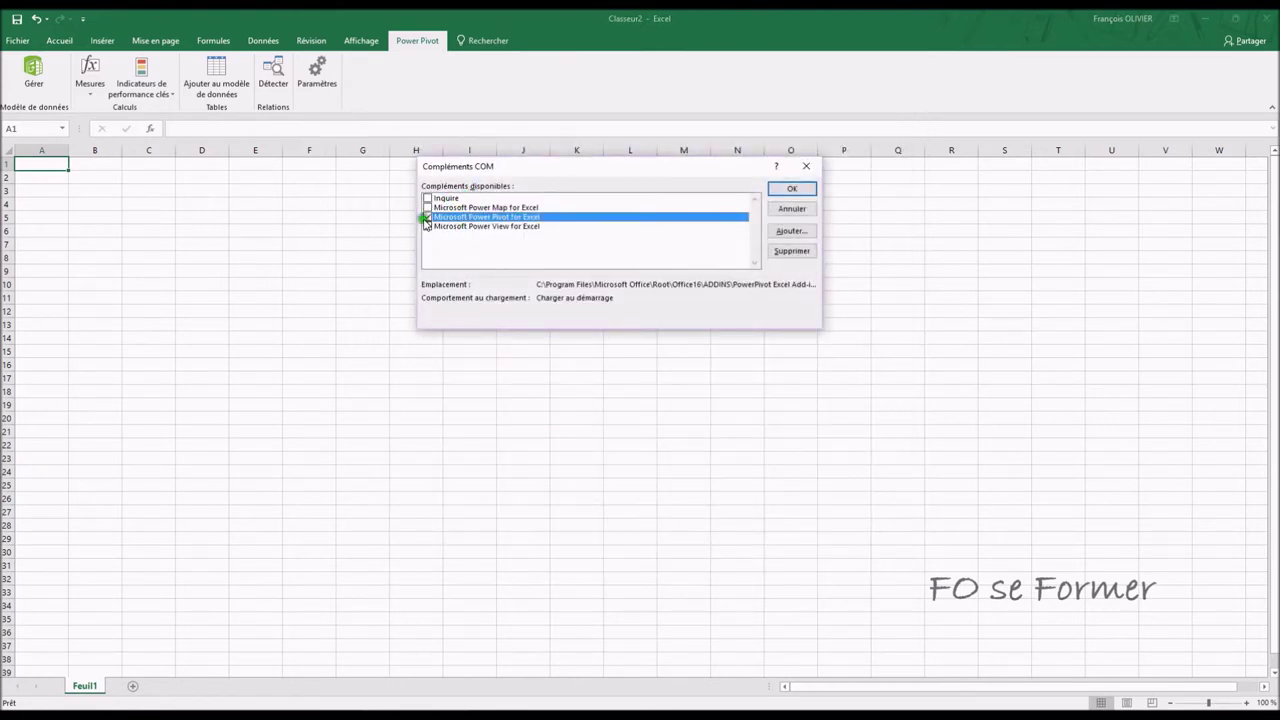
{"action": "left_click", "coordinate": [788, 189]}
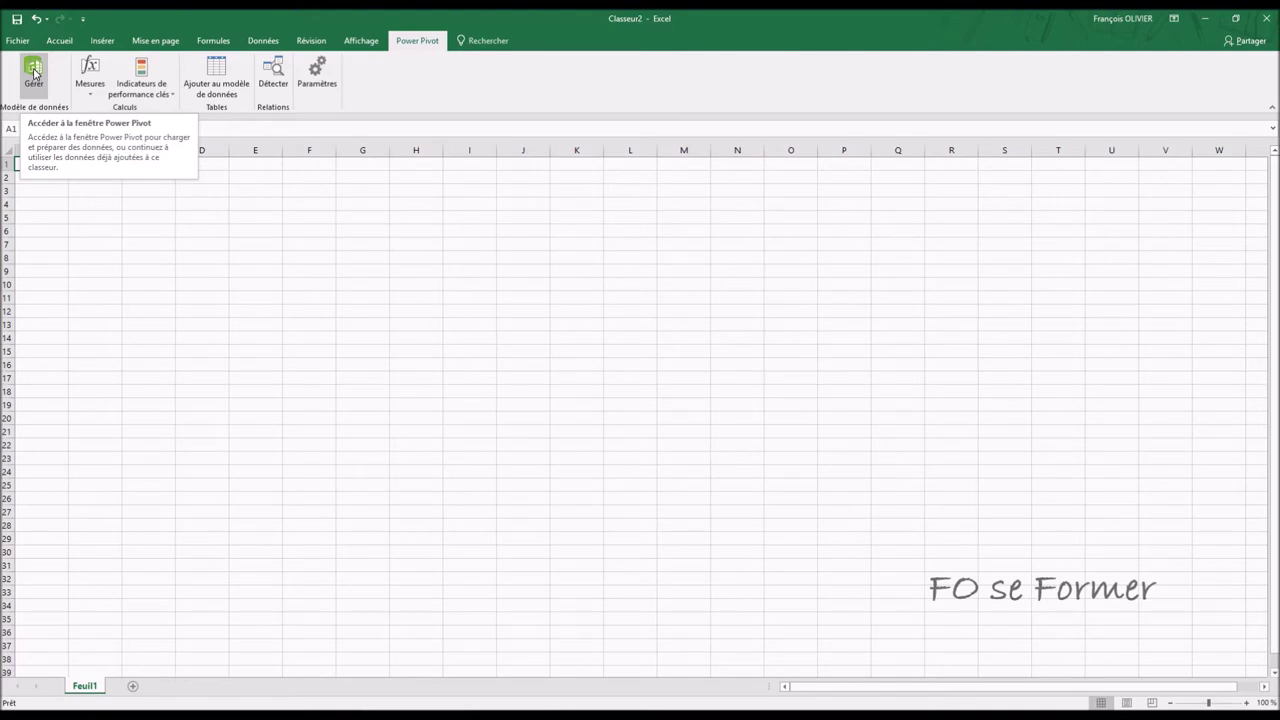
- Open the Power Pivot window and choose an Excel file as the import source
{"action": "left_click", "coordinate": [33, 72]}
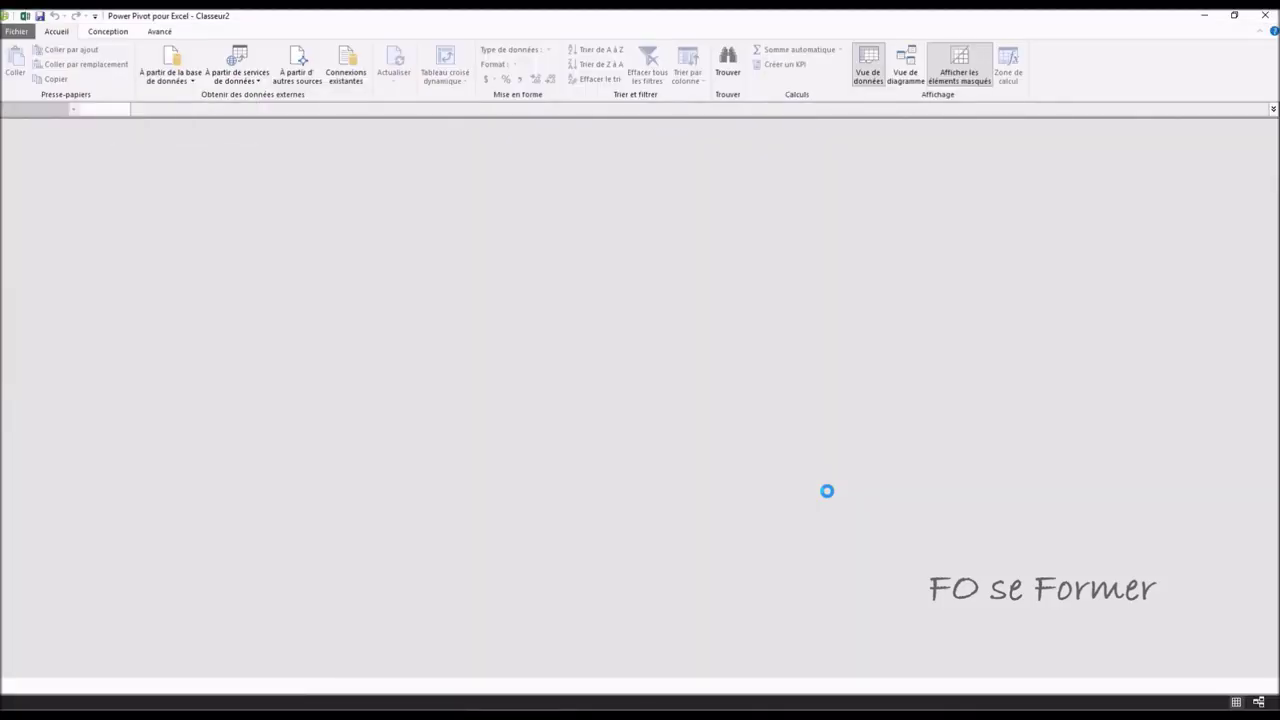
{"action": "left_click", "coordinate": [297, 68]}
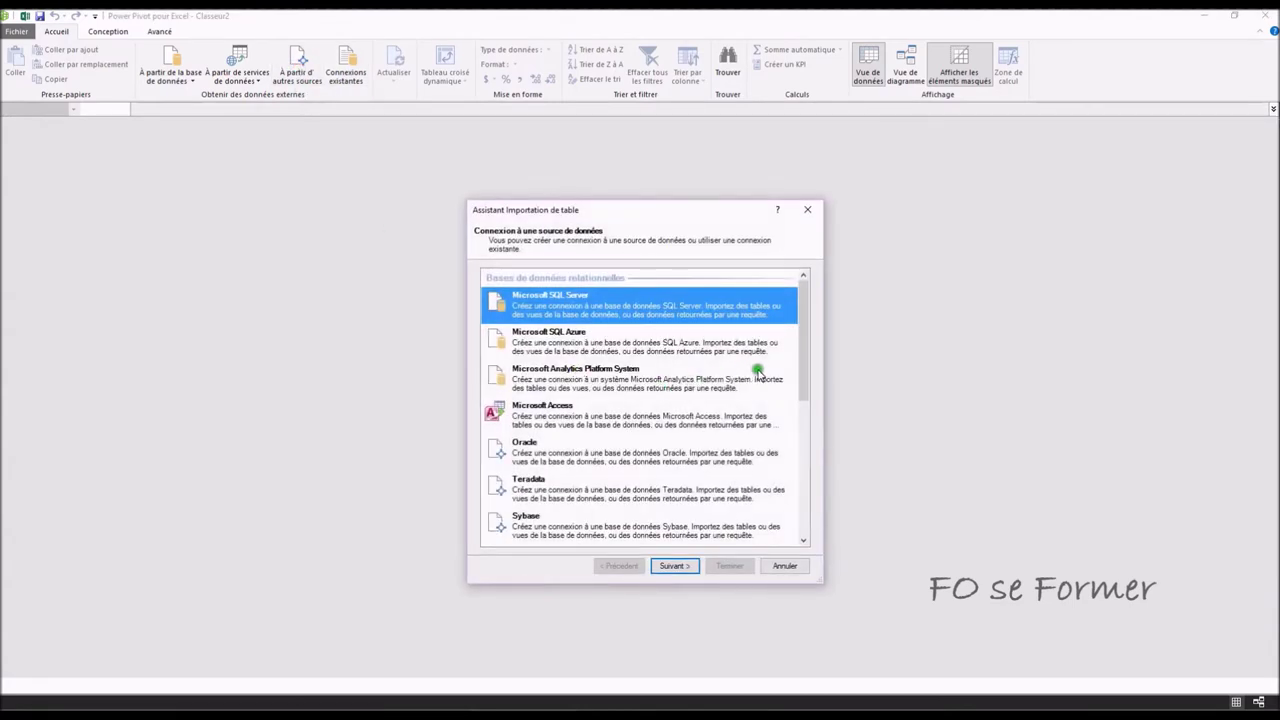
{"action": "left_click", "coordinate": [799, 355]}
{"action": "left_click_drag", "start_coordinate": [799, 360], "coordinate": [801, 532]}
{"action": "left_click", "coordinate": [597, 489]}
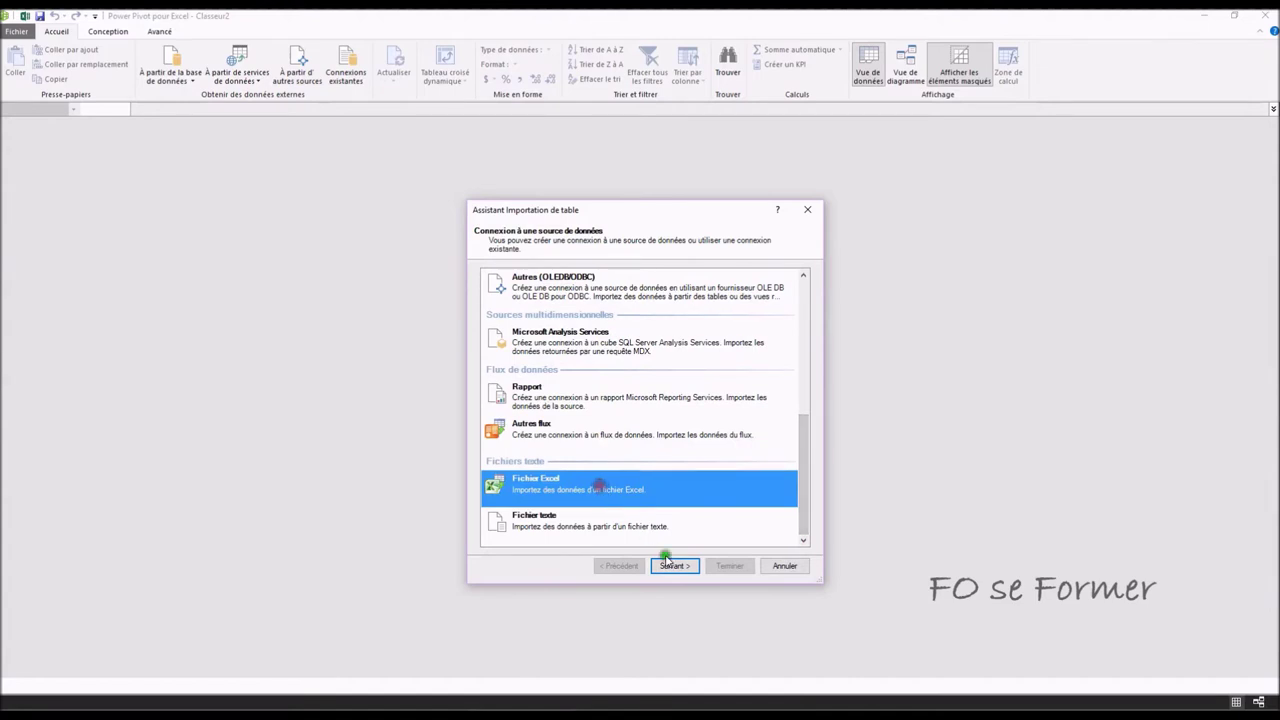
{"action": "left_click", "coordinate": [674, 566]}
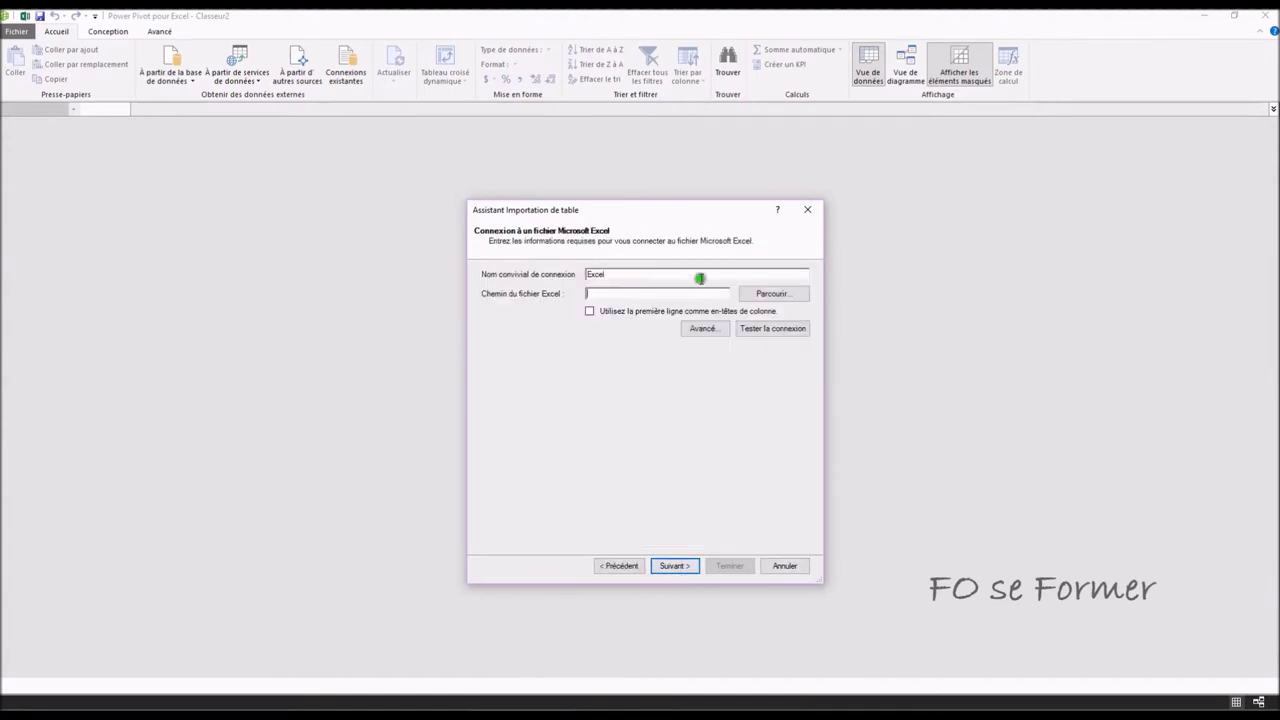
- Browse to the election results workbook, use the first row as headers, and continue
{"action": "left_click", "coordinate": [790, 293]}
{"action": "left_click", "coordinate": [791, 294]}
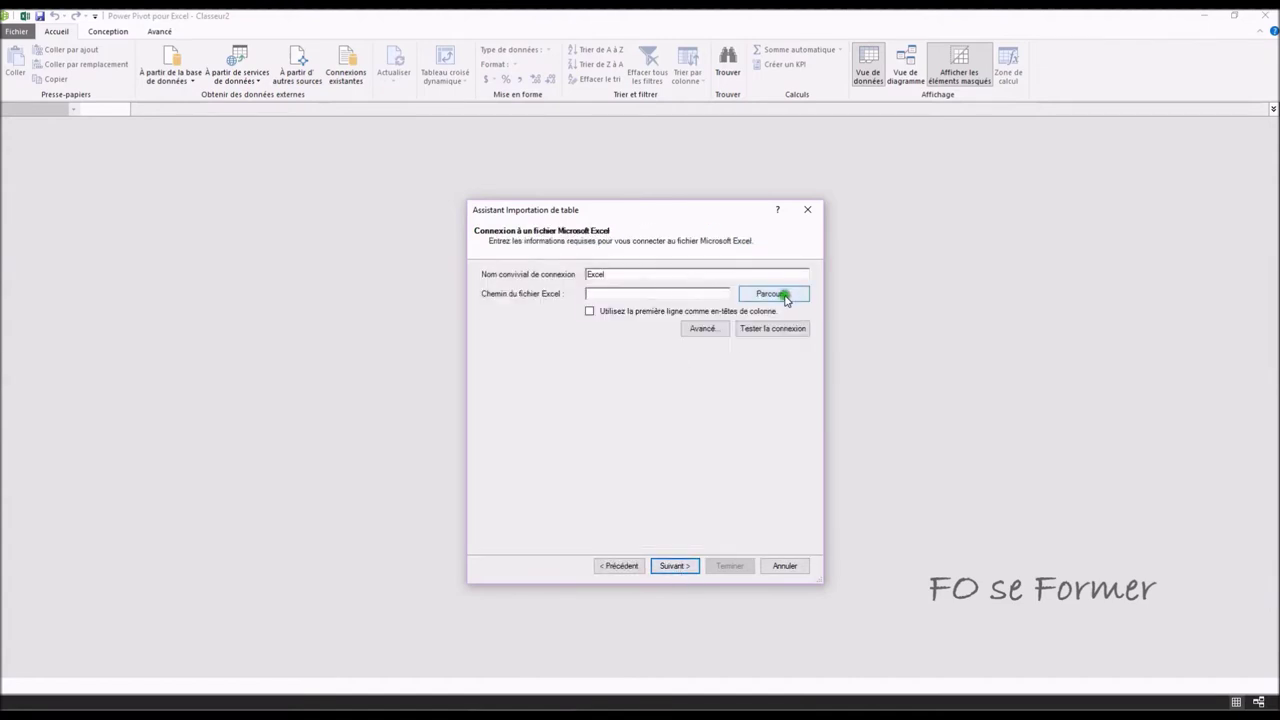
{"action": "left_click", "coordinate": [806, 544]}
{"action": "left_click", "coordinate": [601, 390]}
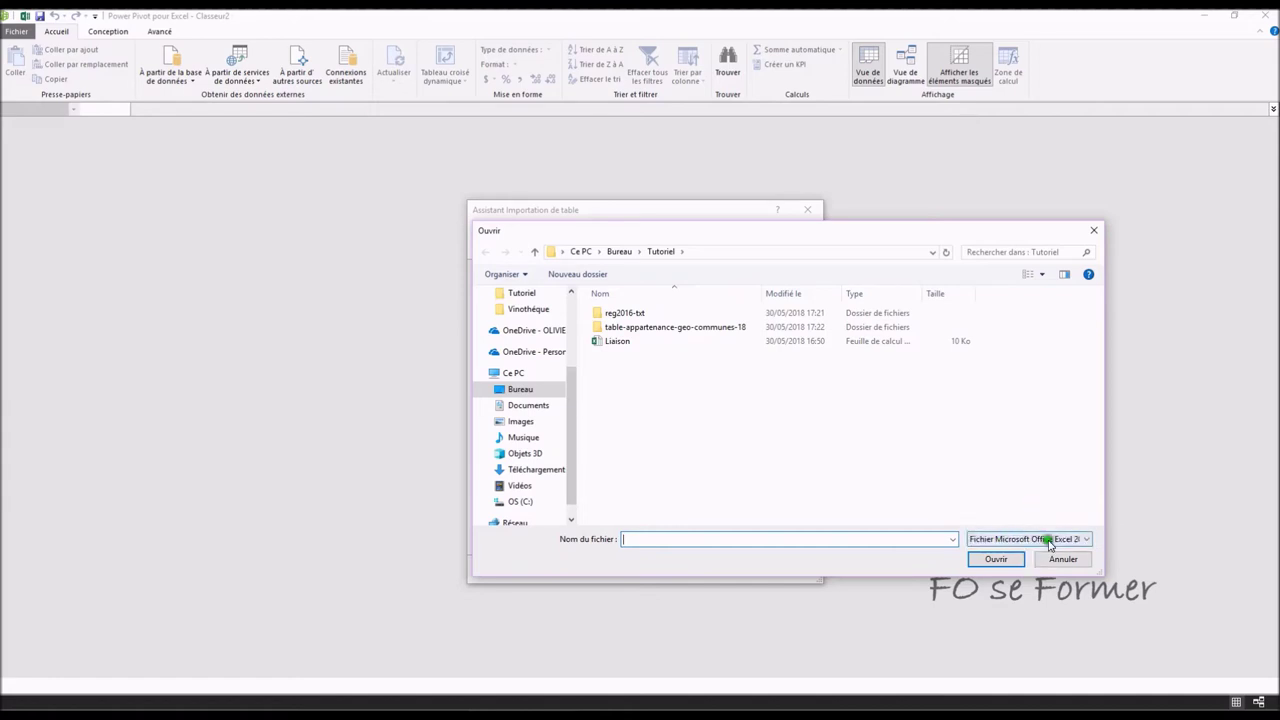
{"action": "left_click", "coordinate": [1088, 541]}
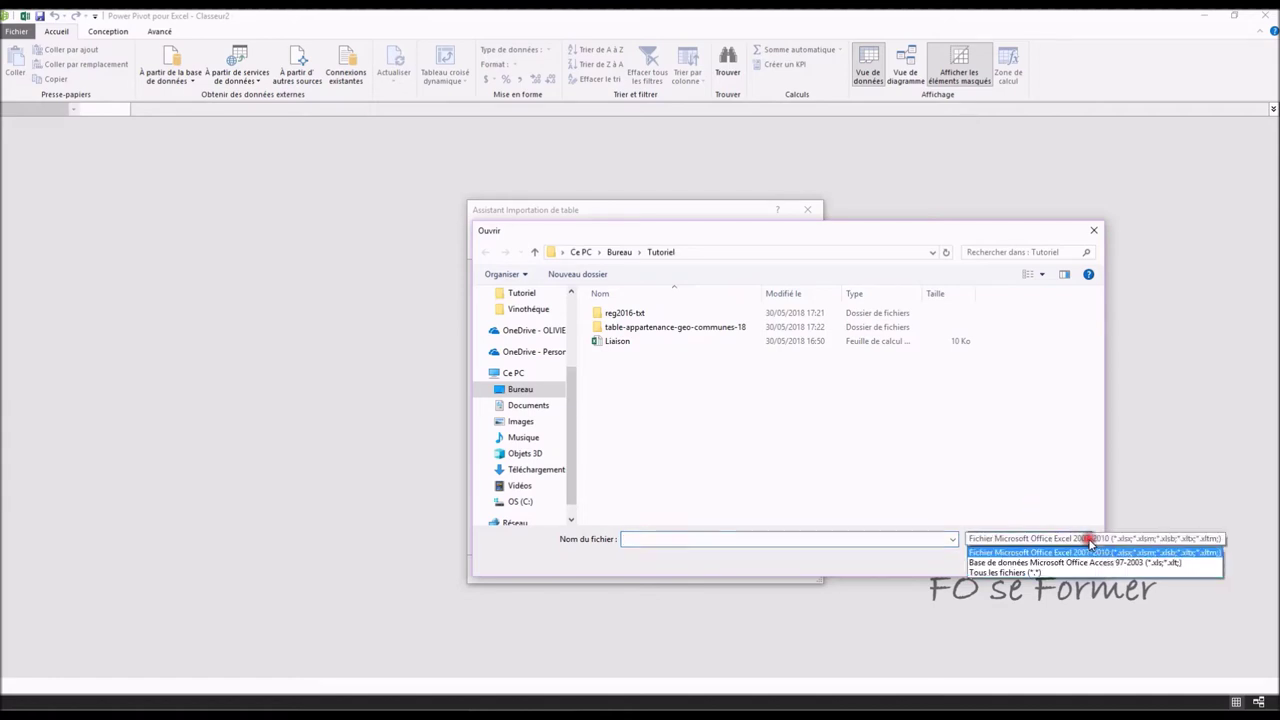
{"action": "left_click", "coordinate": [1115, 563]}
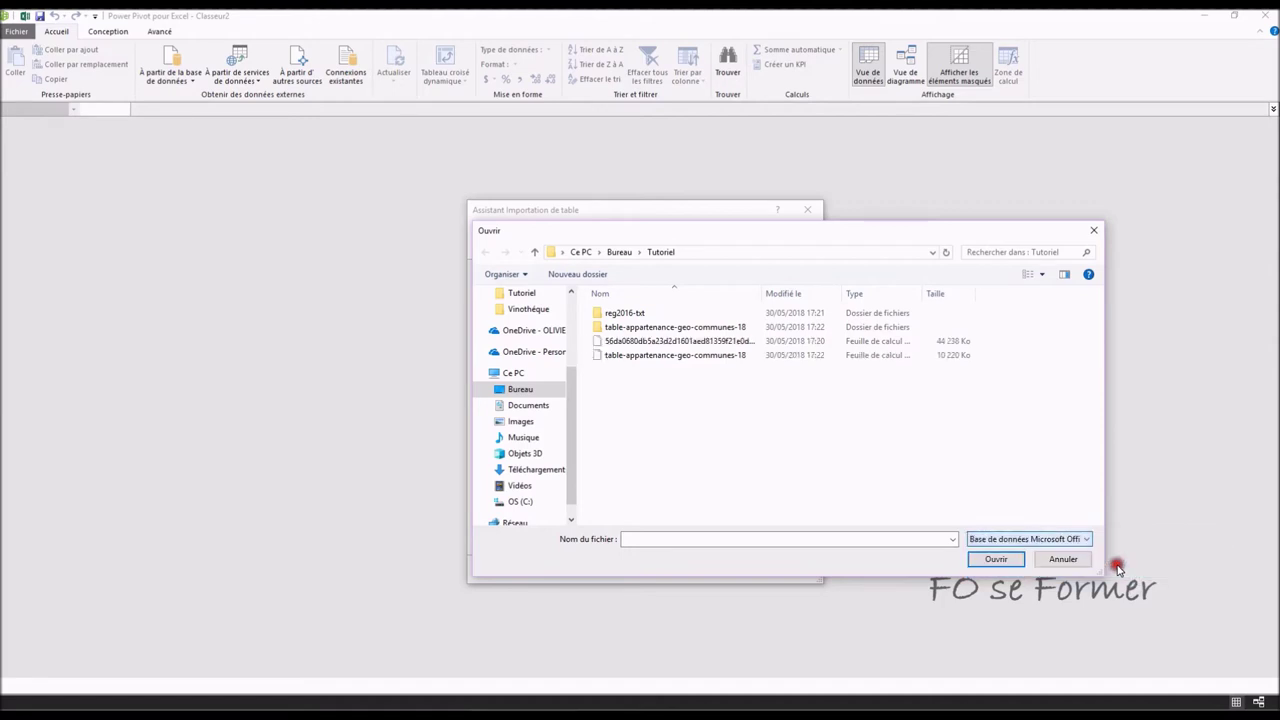
{"action": "left_click", "coordinate": [710, 341]}
{"action": "left_click", "coordinate": [998, 561]}
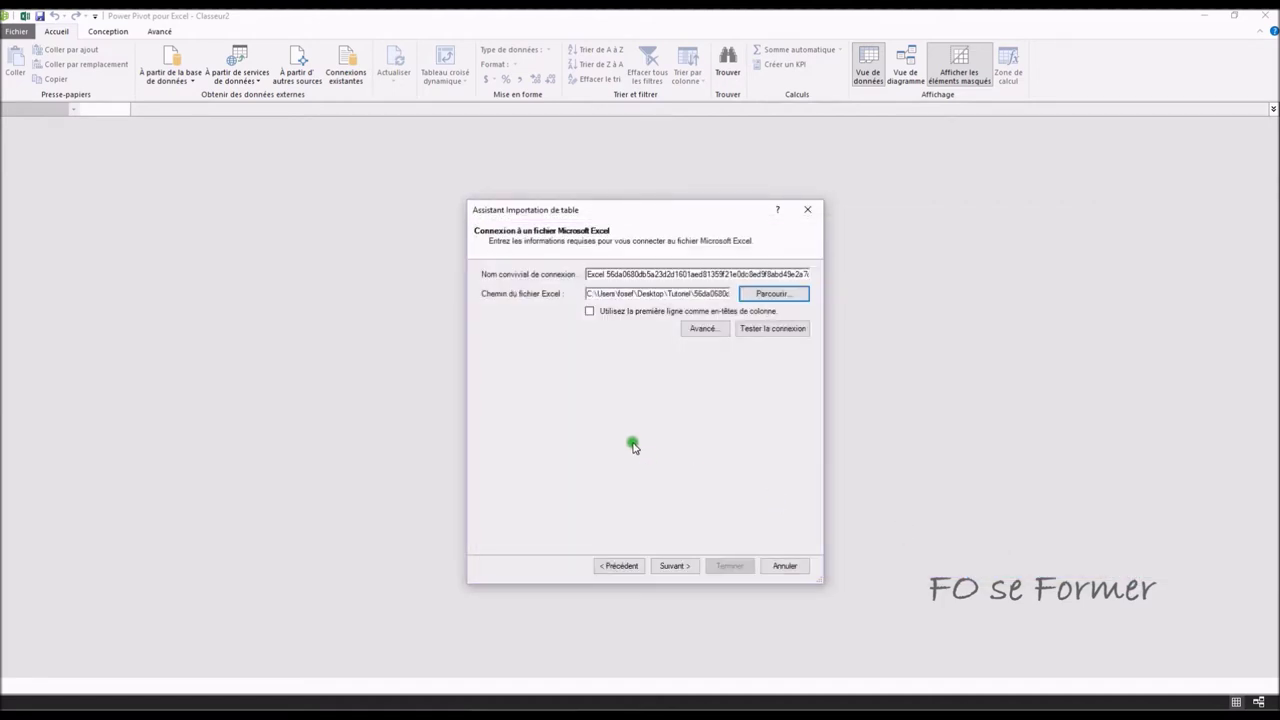
{"action": "left_click", "coordinate": [587, 312]}
{"action": "left_click", "coordinate": [588, 312]}
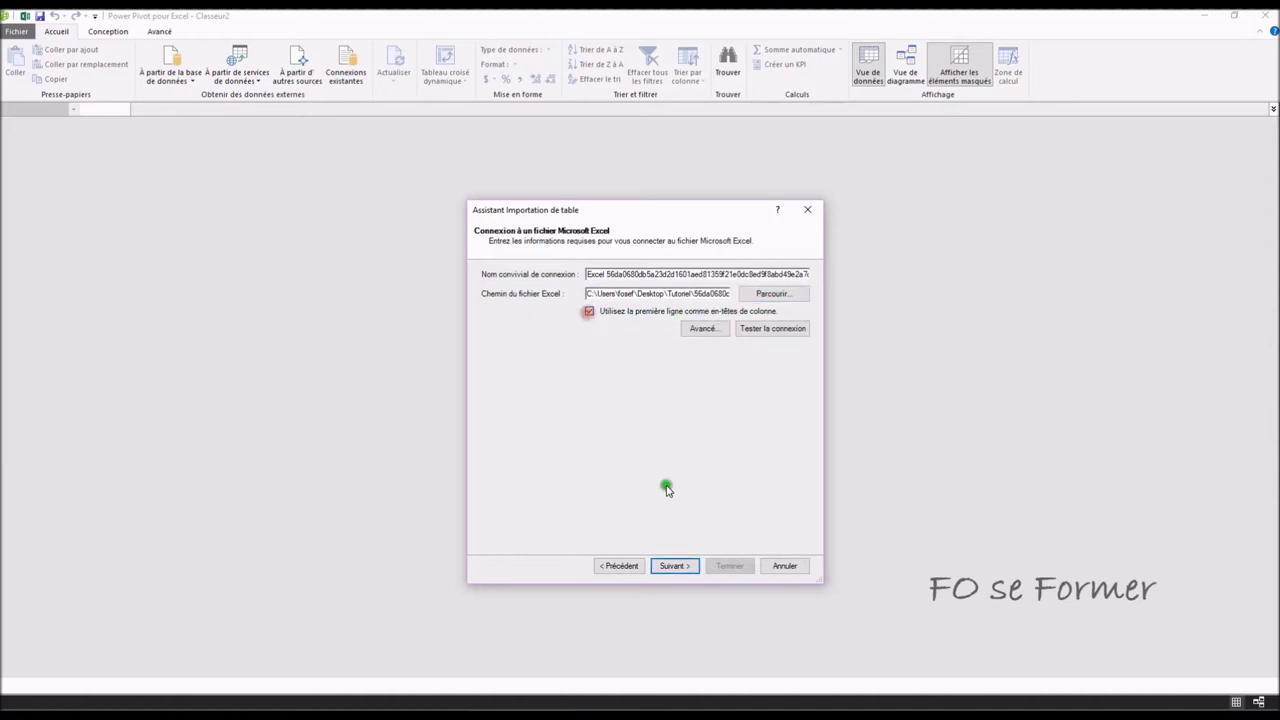
{"action": "left_click", "coordinate": [680, 567]}
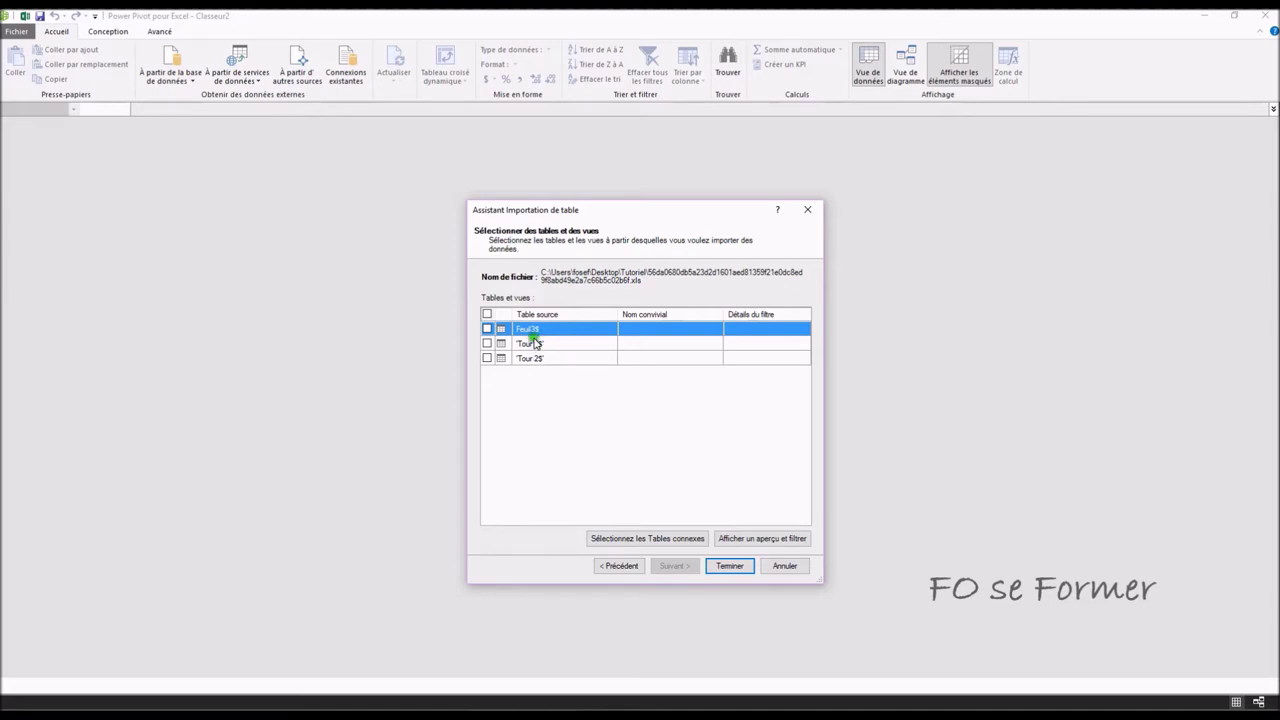
- Import the Tour 1$ and Tour 2$ sheets, 36,791 rows each, and close the summary
{"action": "left_click", "coordinate": [488, 343]}
{"action": "left_click", "coordinate": [487, 358]}
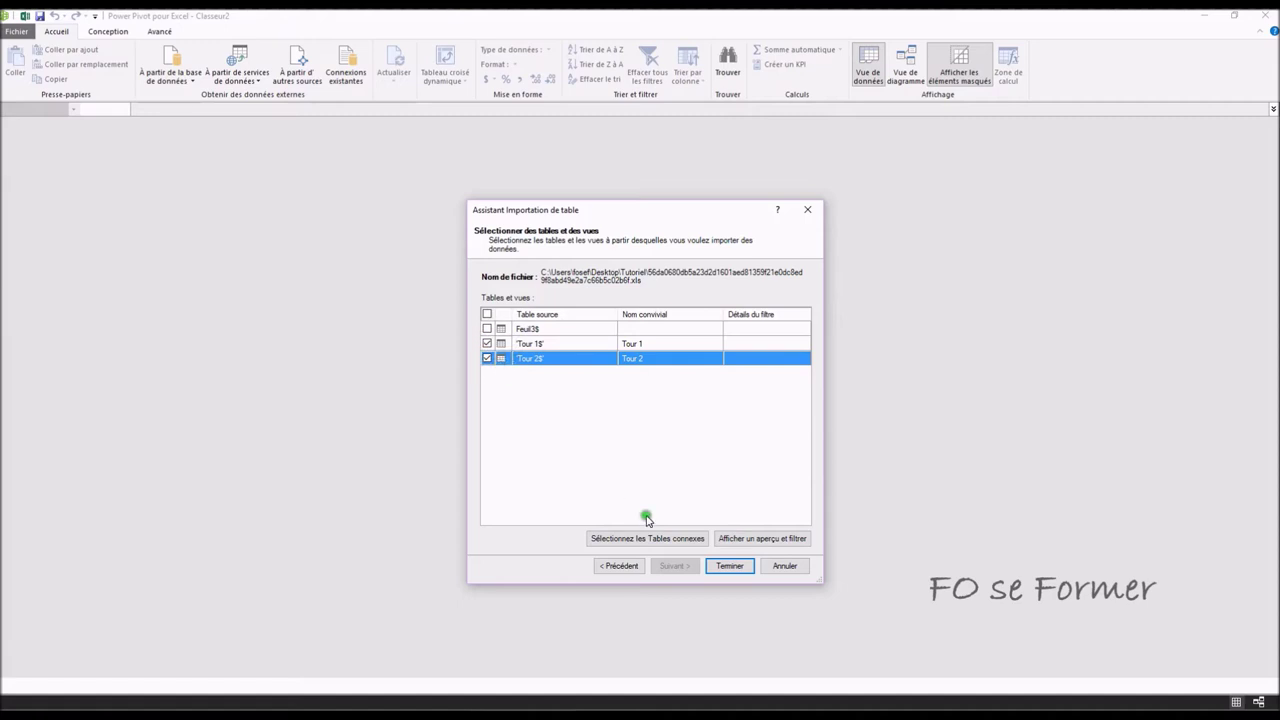
{"action": "left_click", "coordinate": [729, 567]}
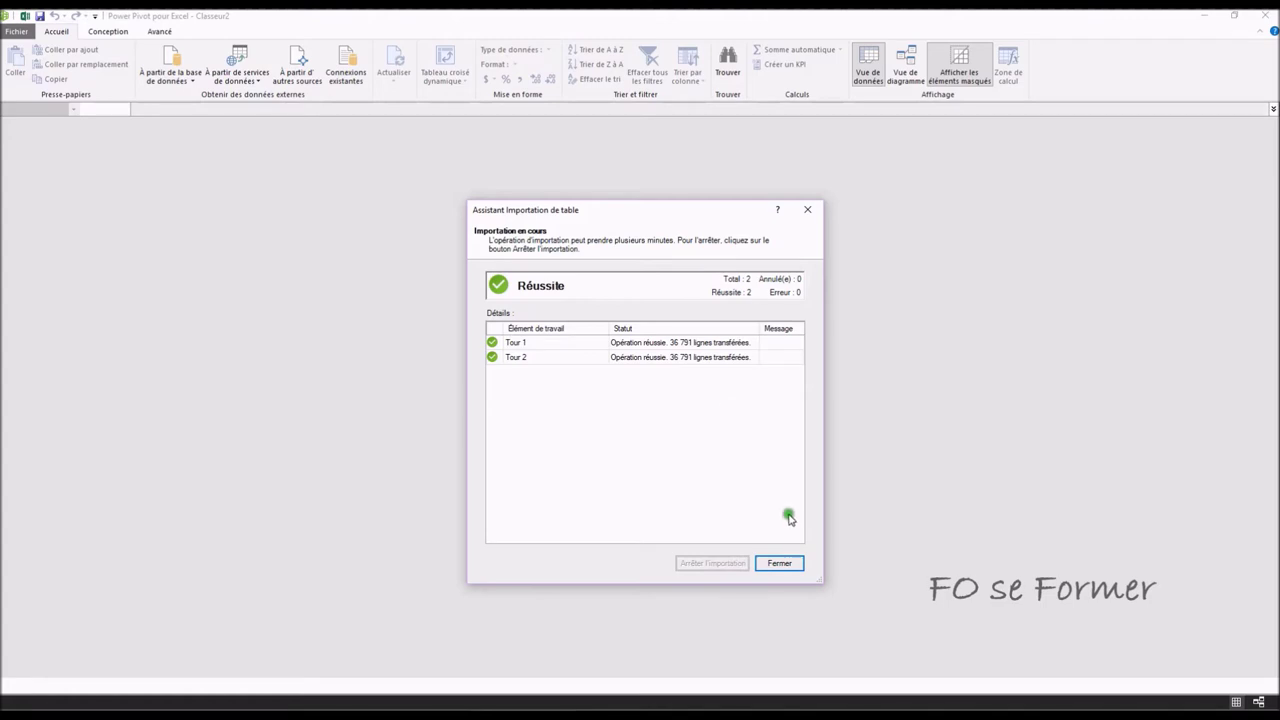
{"action": "left_click", "coordinate": [788, 564]}
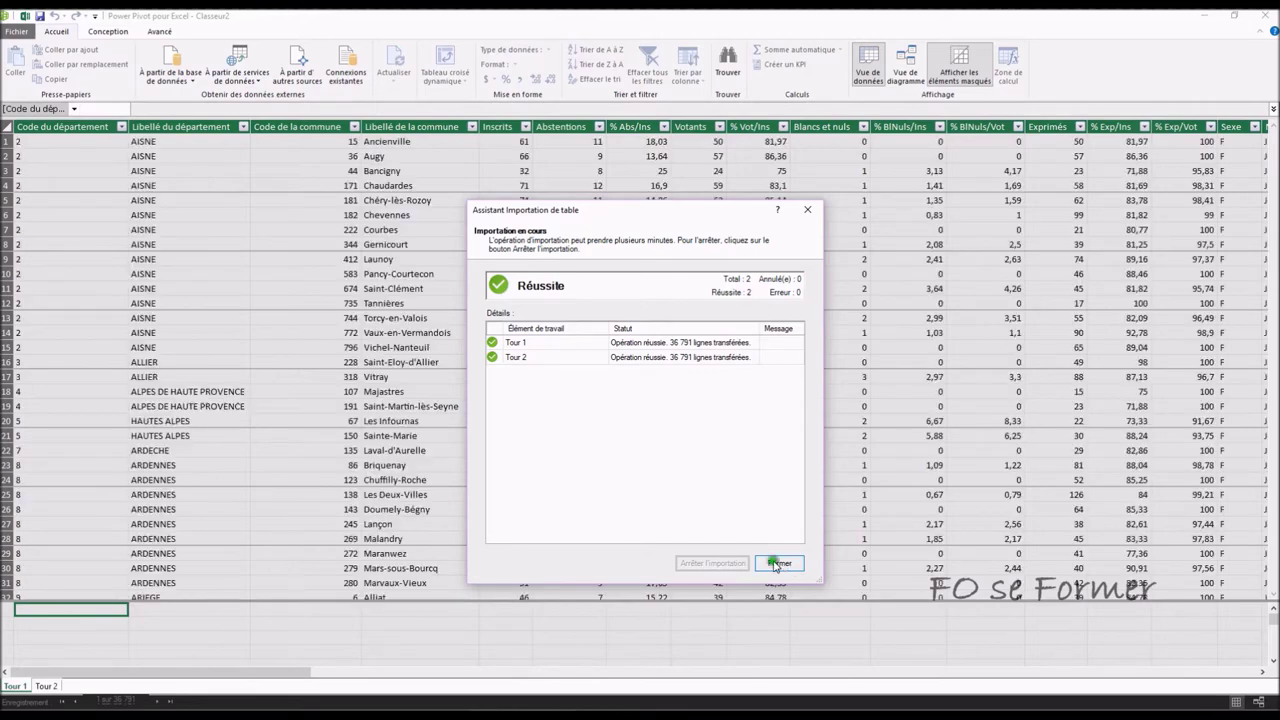
- Review the Tour 2 and Tour 1 tables, then reopen the Table Import Wizard via À partir d'autres sources
{"action": "left_click", "coordinate": [40, 687]}
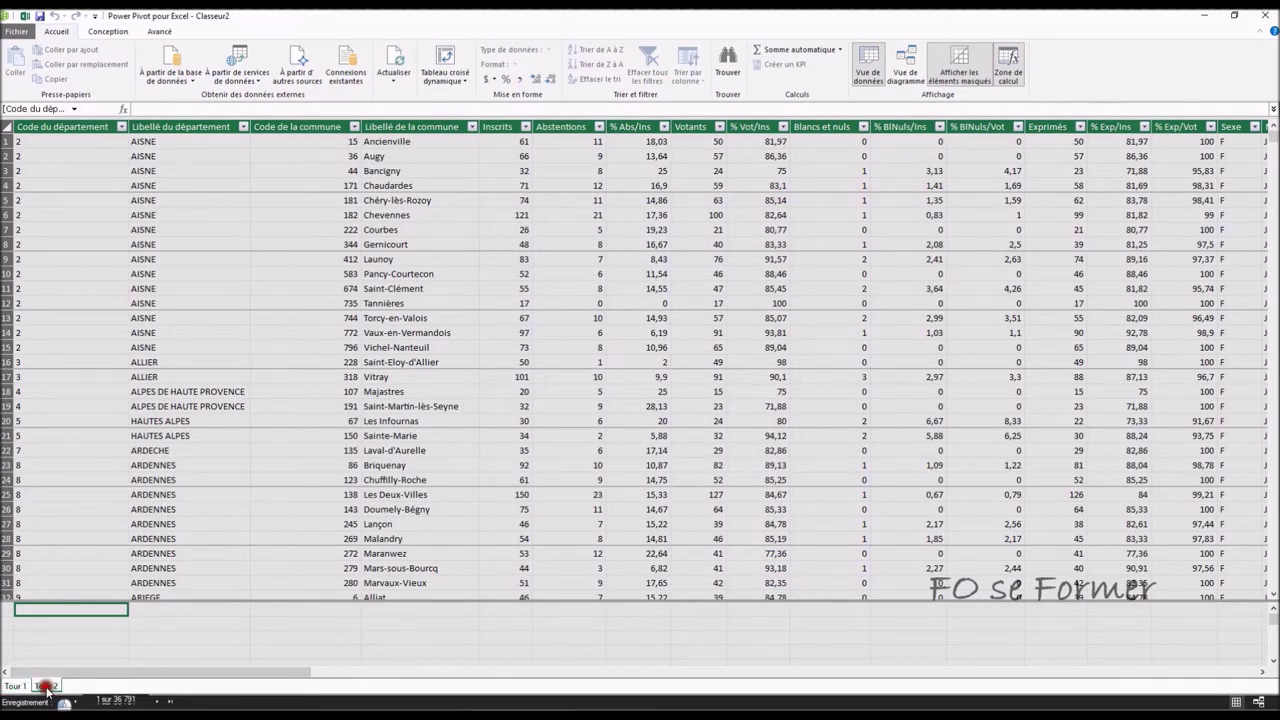
{"action": "left_click", "coordinate": [15, 687]}
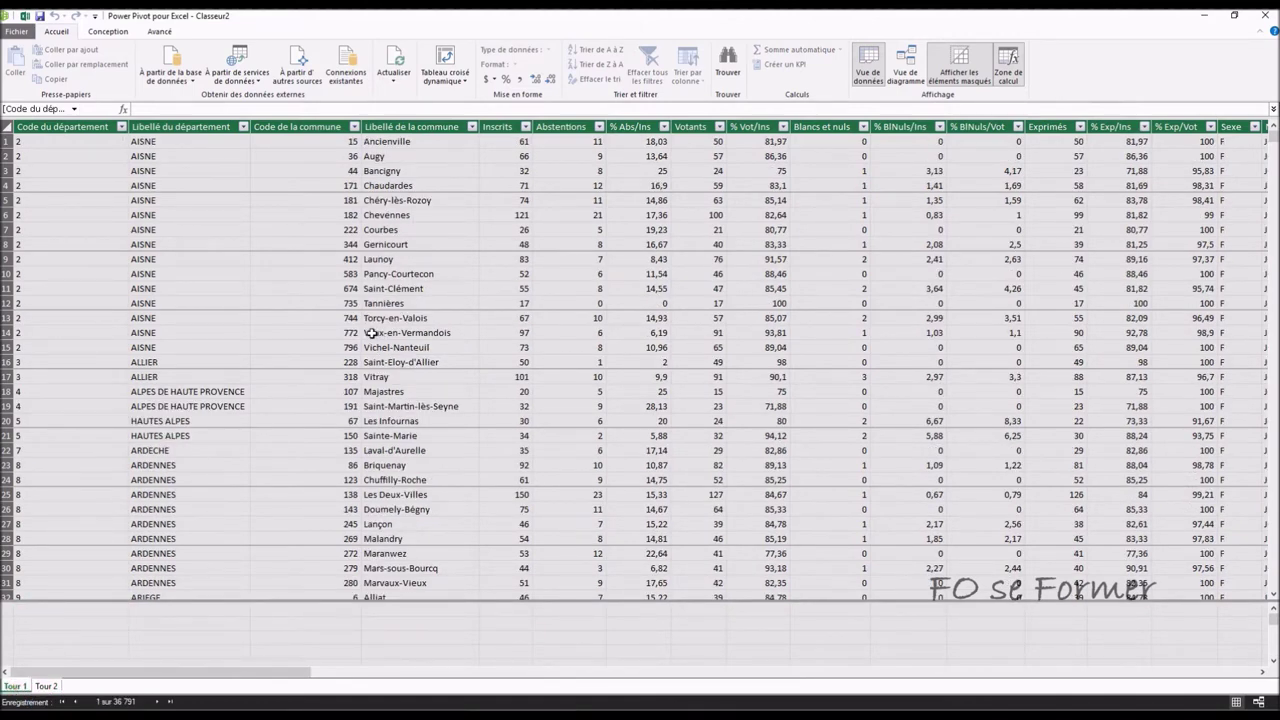
{"action": "left_click", "coordinate": [296, 72]}
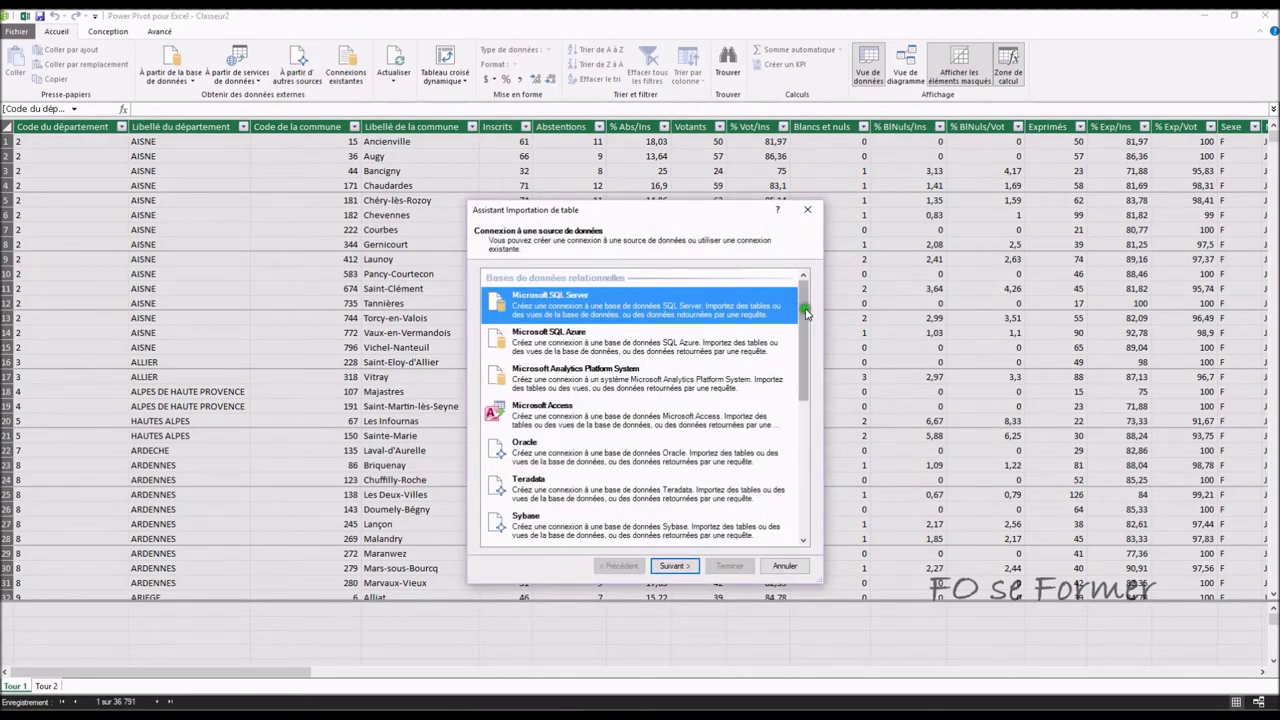
- Connect to the Excel file table-appartenance-geo-communes-18.xls with first-row headers and list its tables
{"action": "left_click_drag", "start_coordinate": [803, 300], "coordinate": [800, 480]}
{"action": "left_click", "coordinate": [609, 488]}
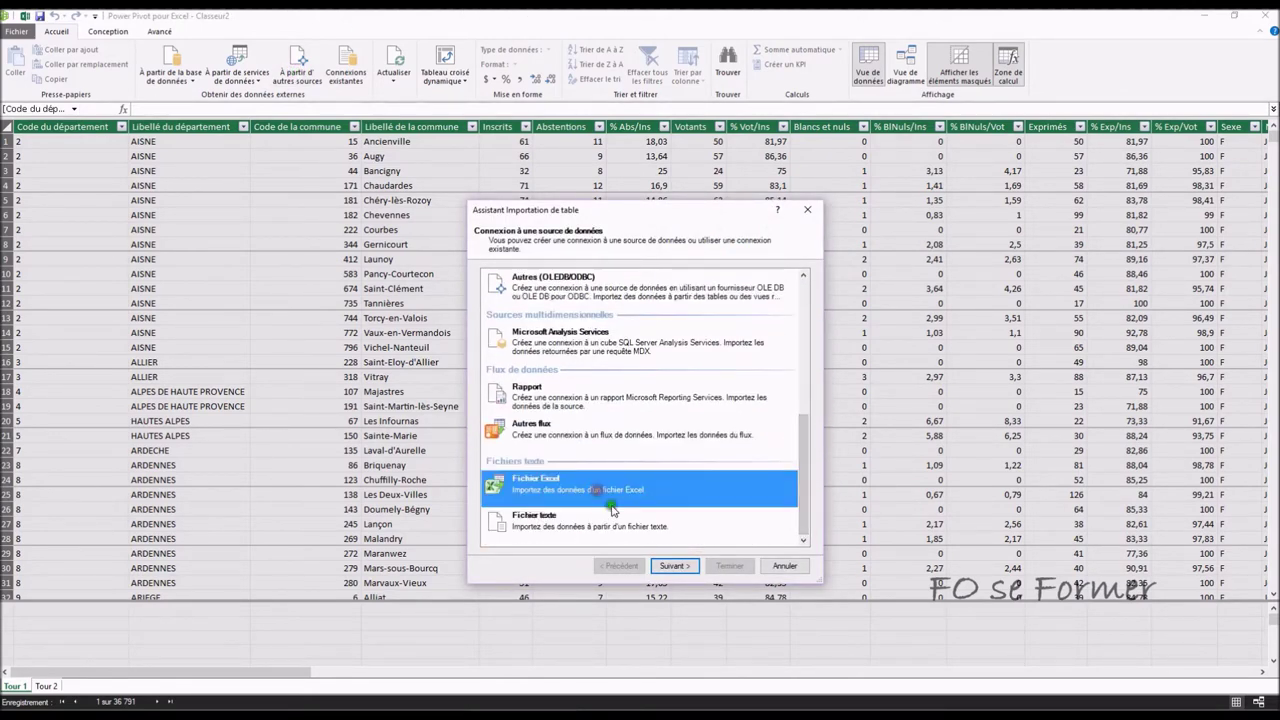
{"action": "left_click", "coordinate": [672, 566]}
{"action": "left_click", "coordinate": [774, 294]}
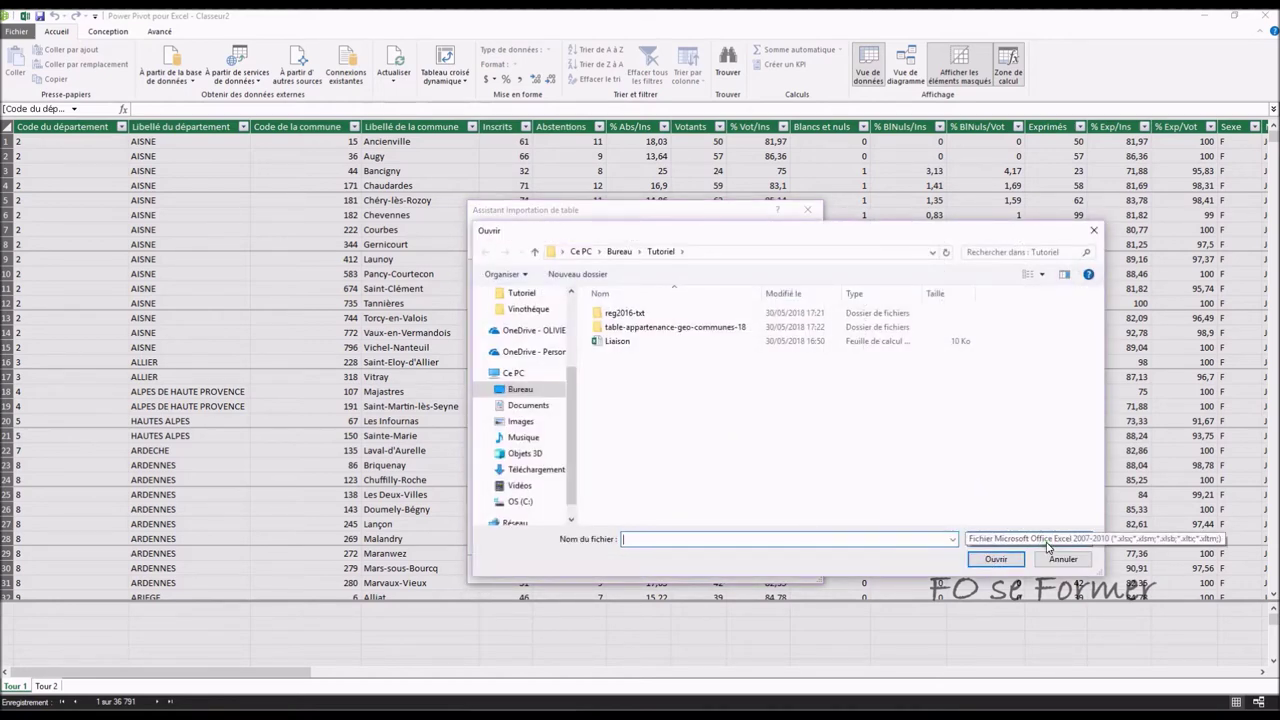
{"action": "left_click", "coordinate": [1047, 540]}
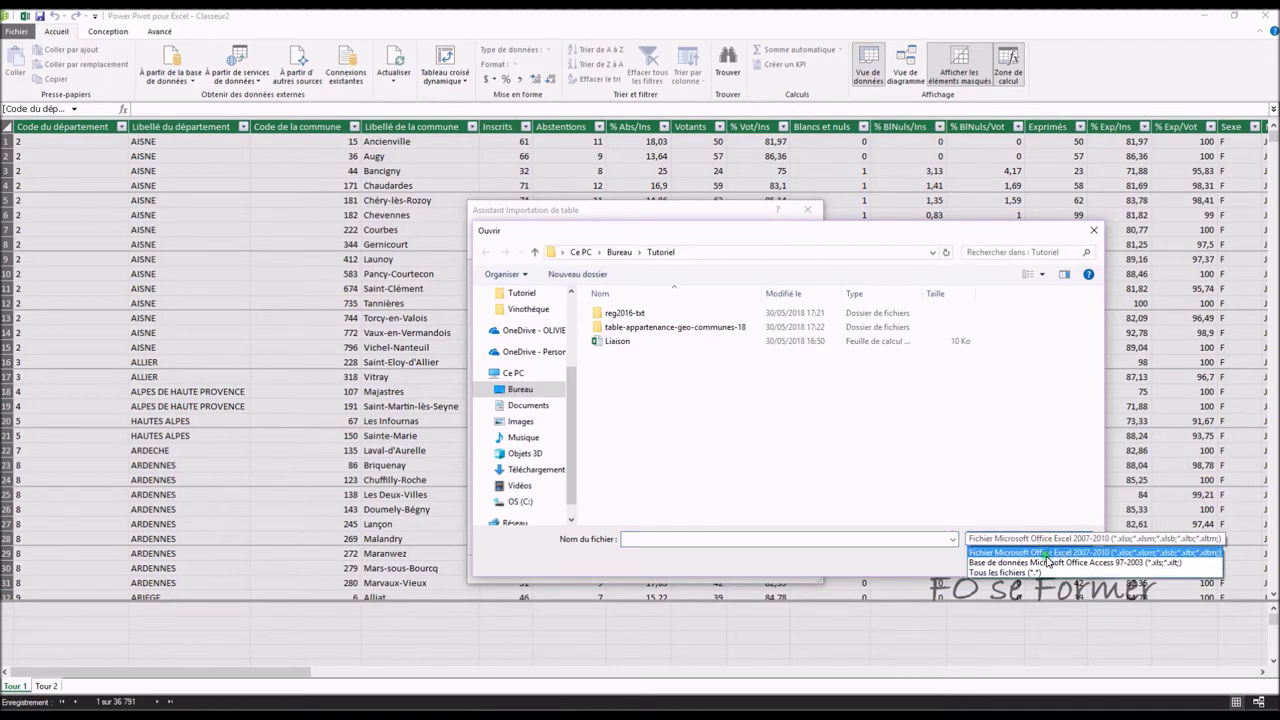
{"action": "left_click", "coordinate": [1047, 563]}
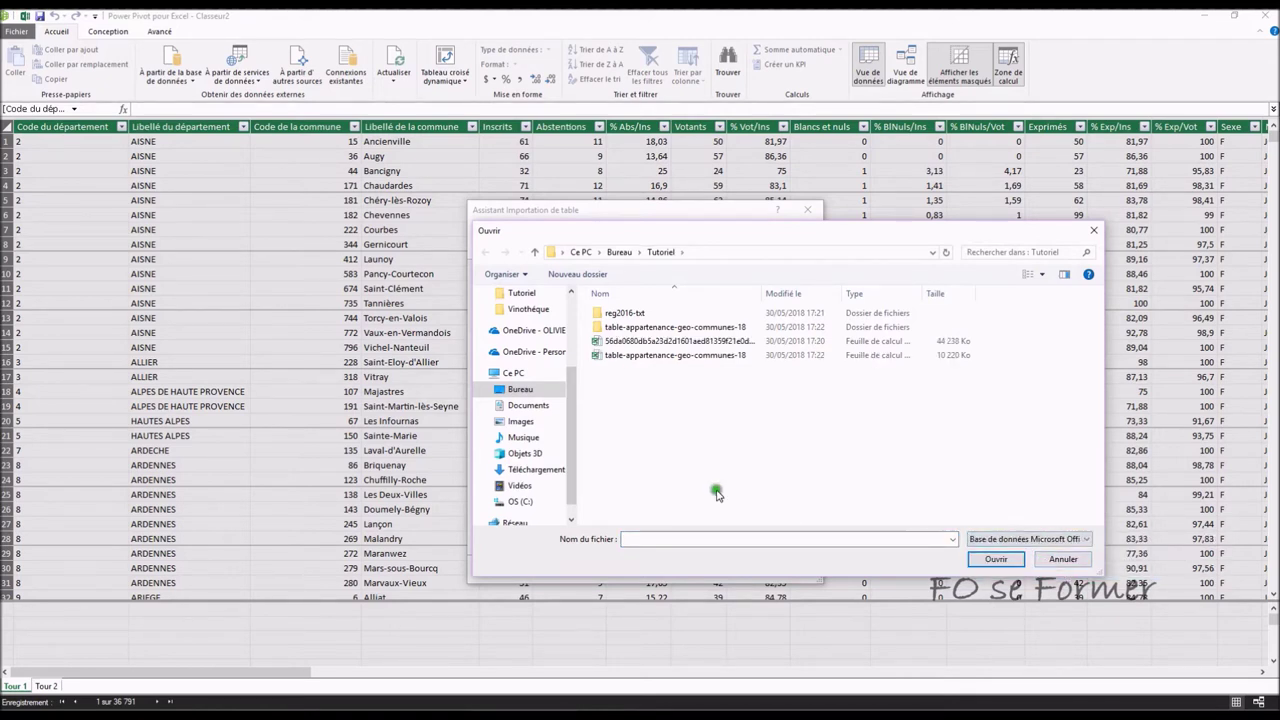
{"action": "left_click", "coordinate": [658, 357]}
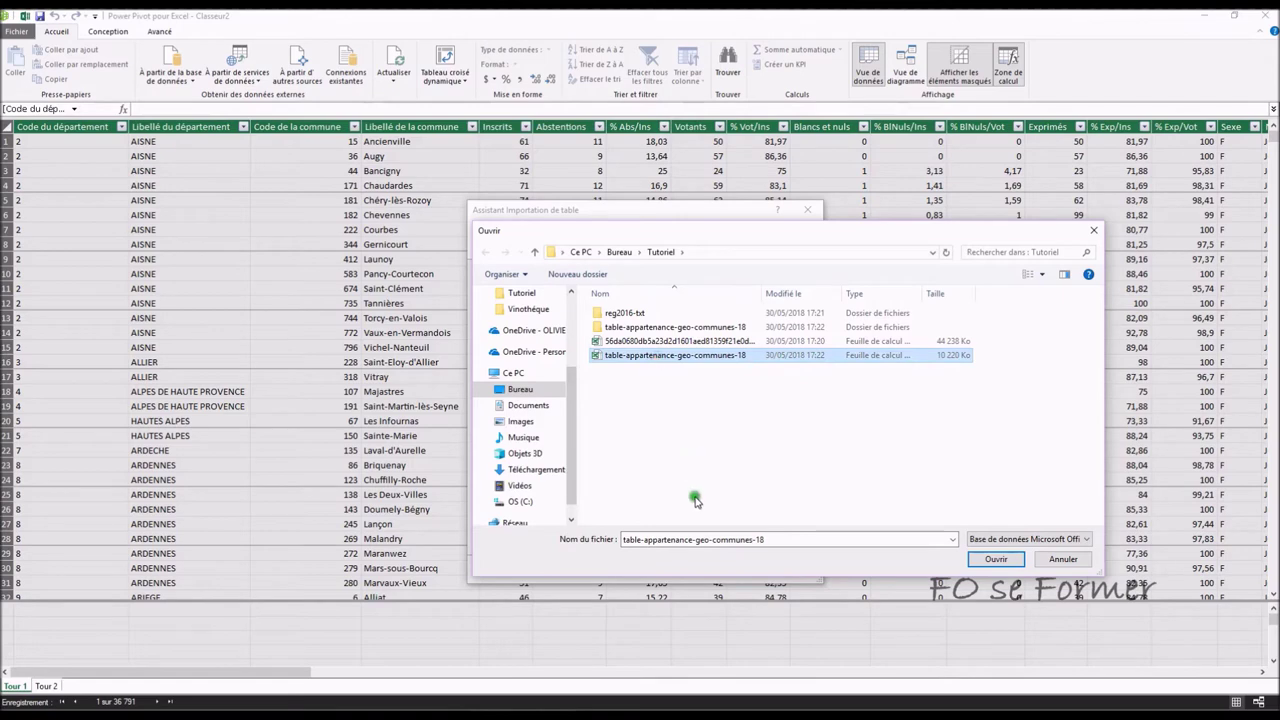
{"action": "left_click", "coordinate": [995, 559]}
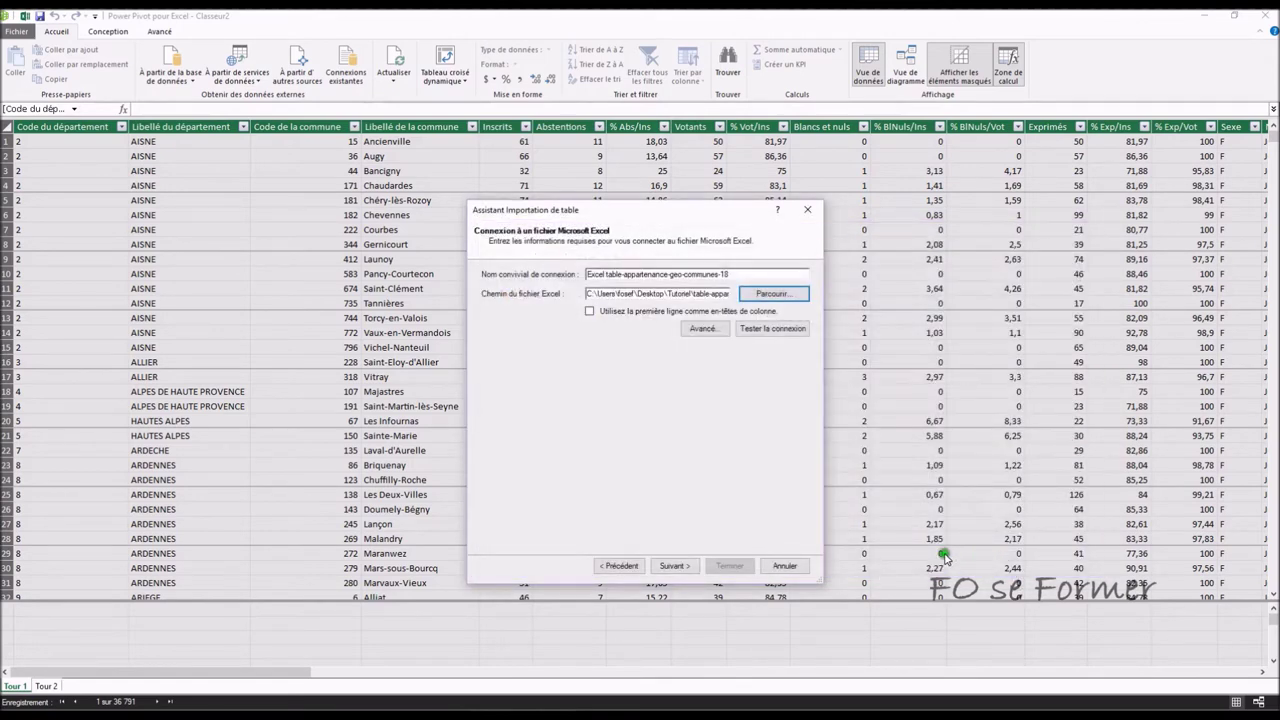
{"action": "left_click", "coordinate": [589, 311]}
{"action": "left_click", "coordinate": [684, 566]}
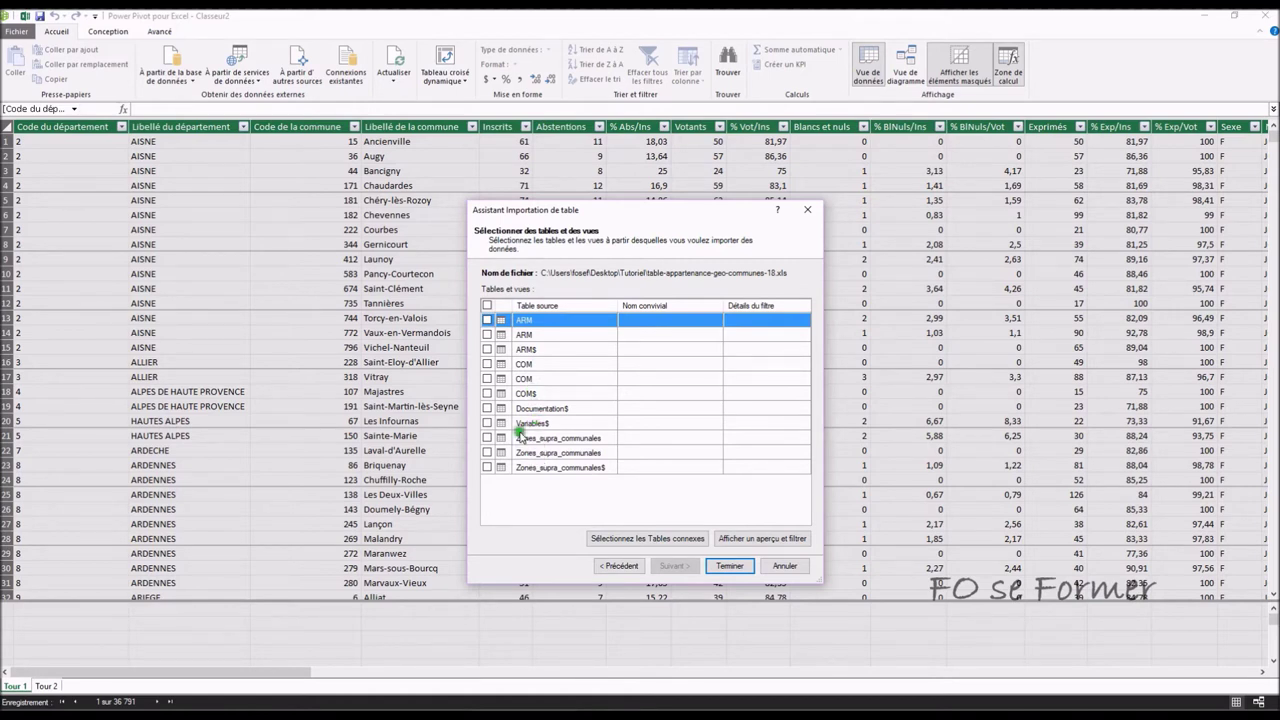
- Preview the columns of the first and second COM tables to compare them
{"action": "left_click", "coordinate": [487, 364]}
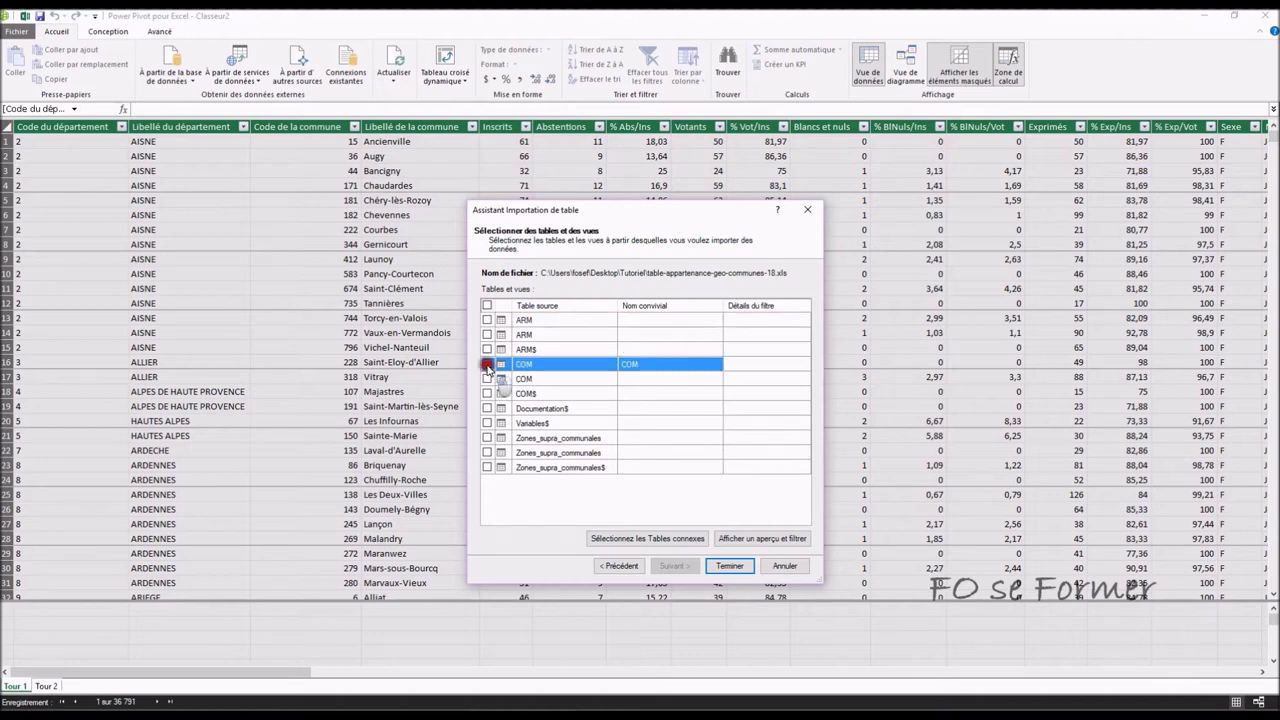
{"action": "left_click", "coordinate": [760, 540]}
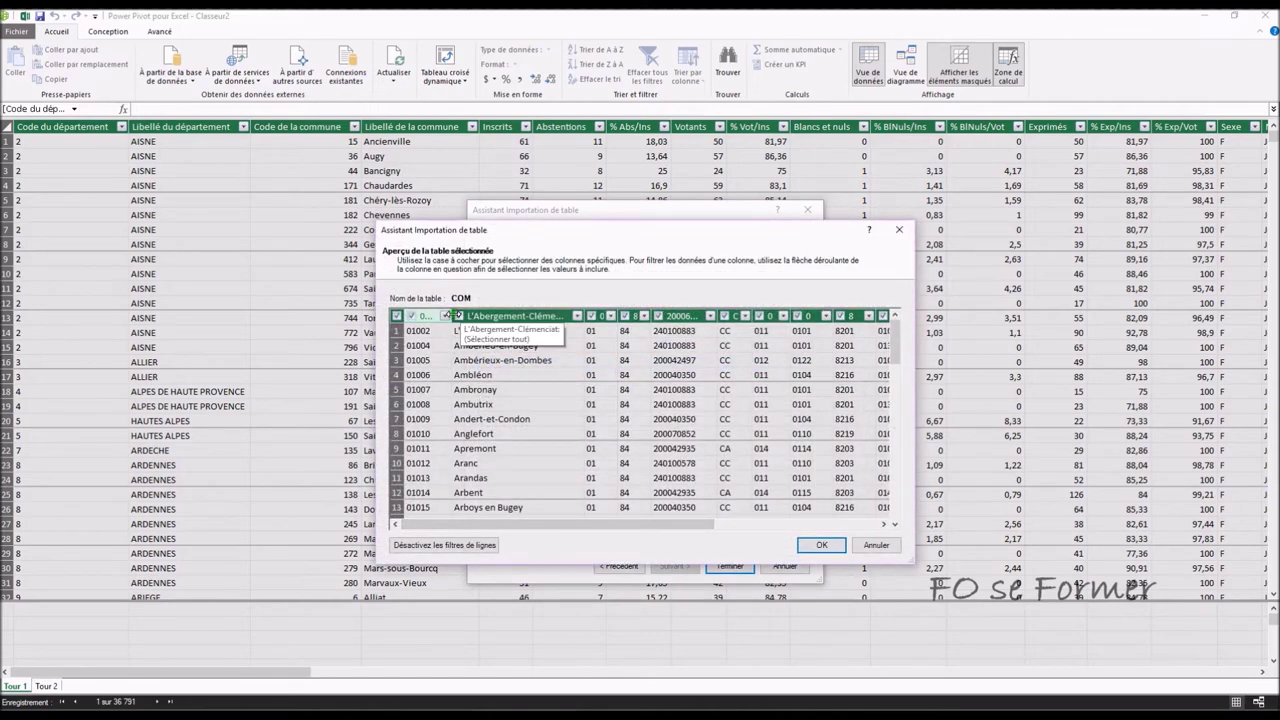
{"action": "double_click", "coordinate": [447, 315]}
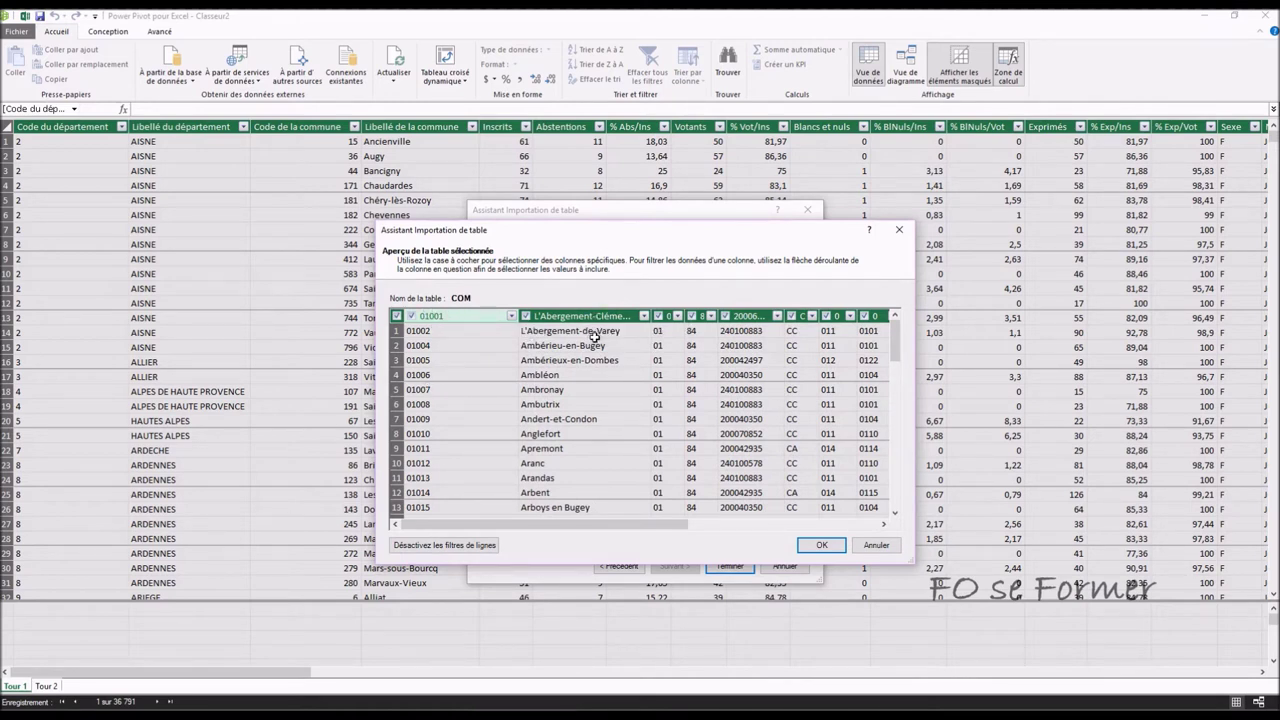
{"action": "left_click", "coordinate": [880, 545]}
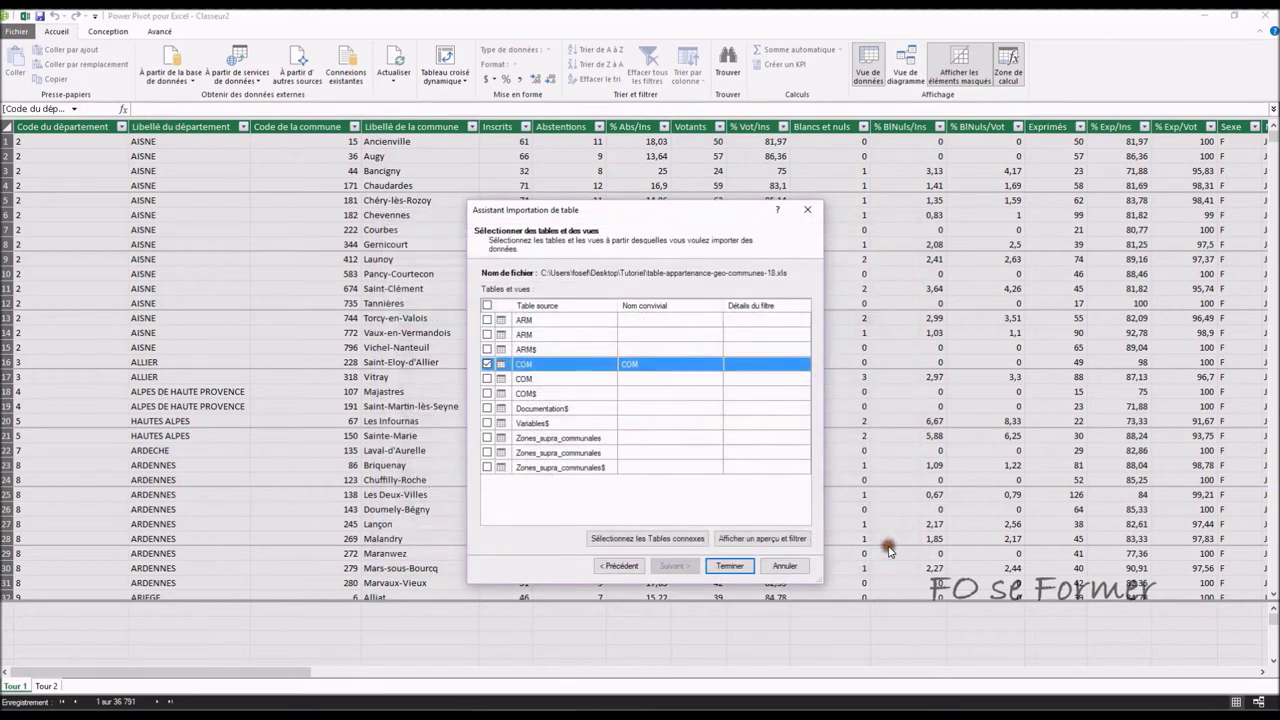
{"action": "left_click", "coordinate": [487, 363]}
{"action": "left_click", "coordinate": [488, 378]}
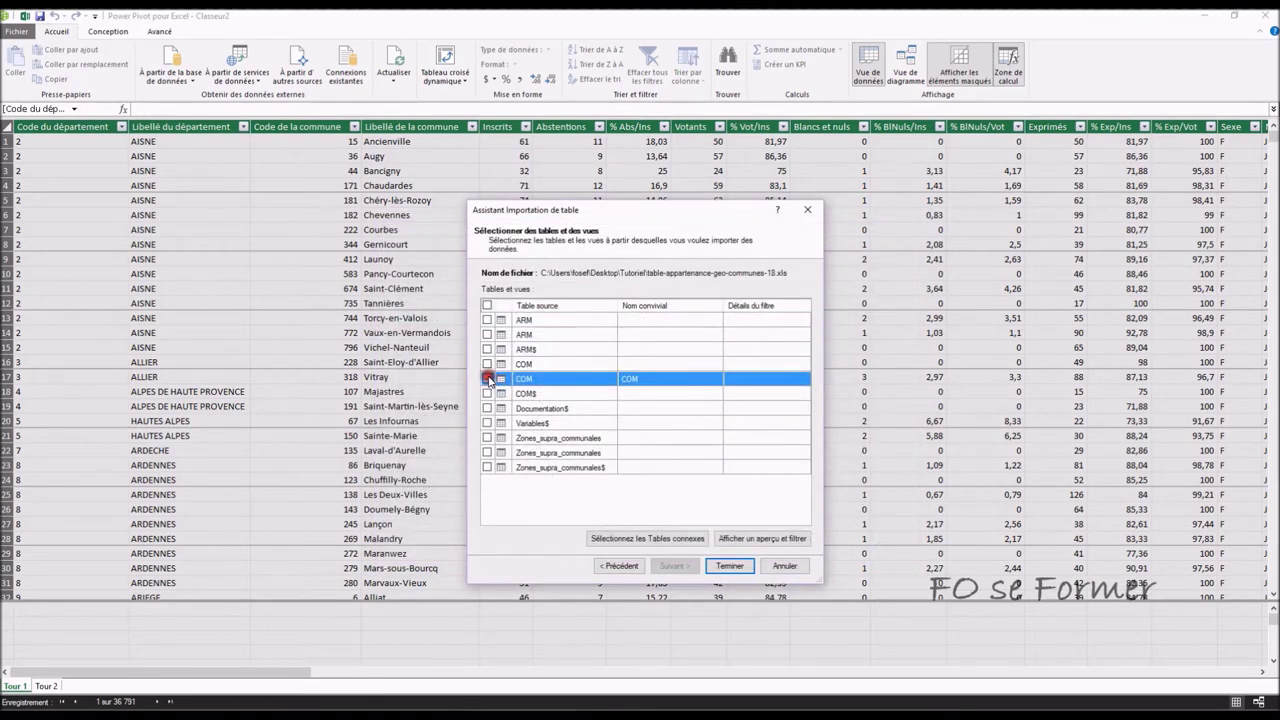
{"action": "left_click", "coordinate": [762, 541]}
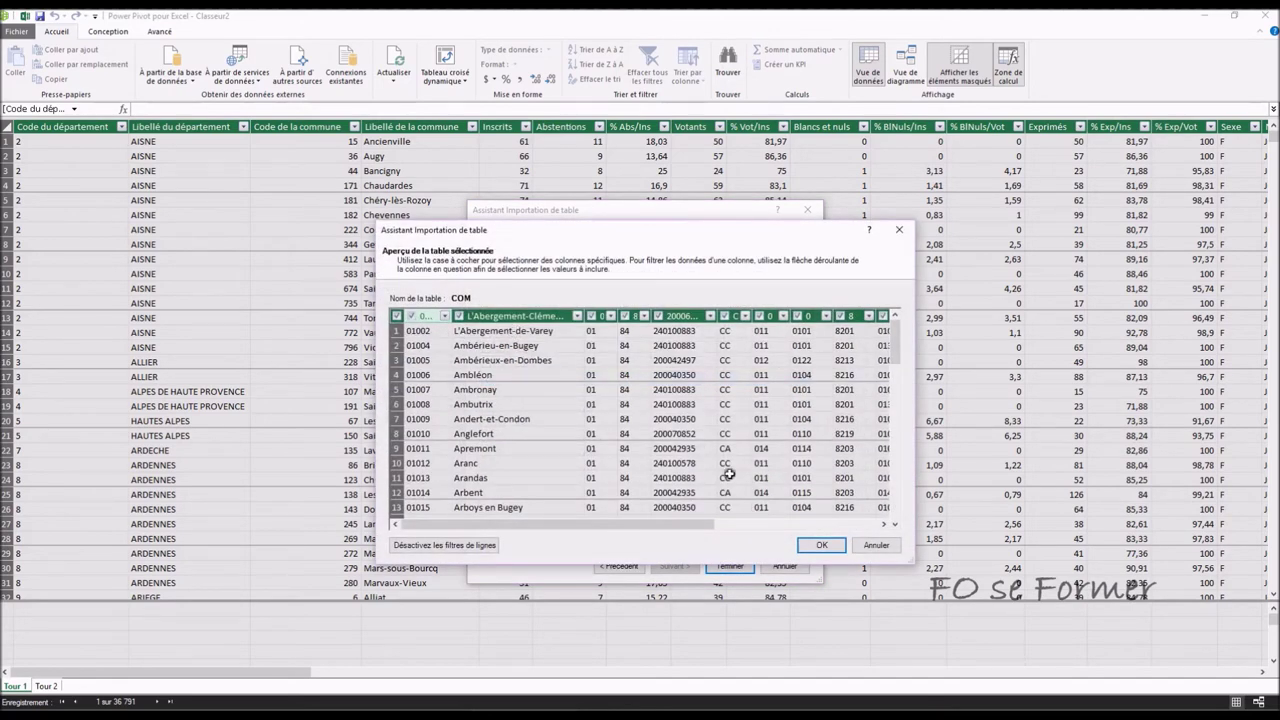
{"action": "left_click", "coordinate": [821, 545]}
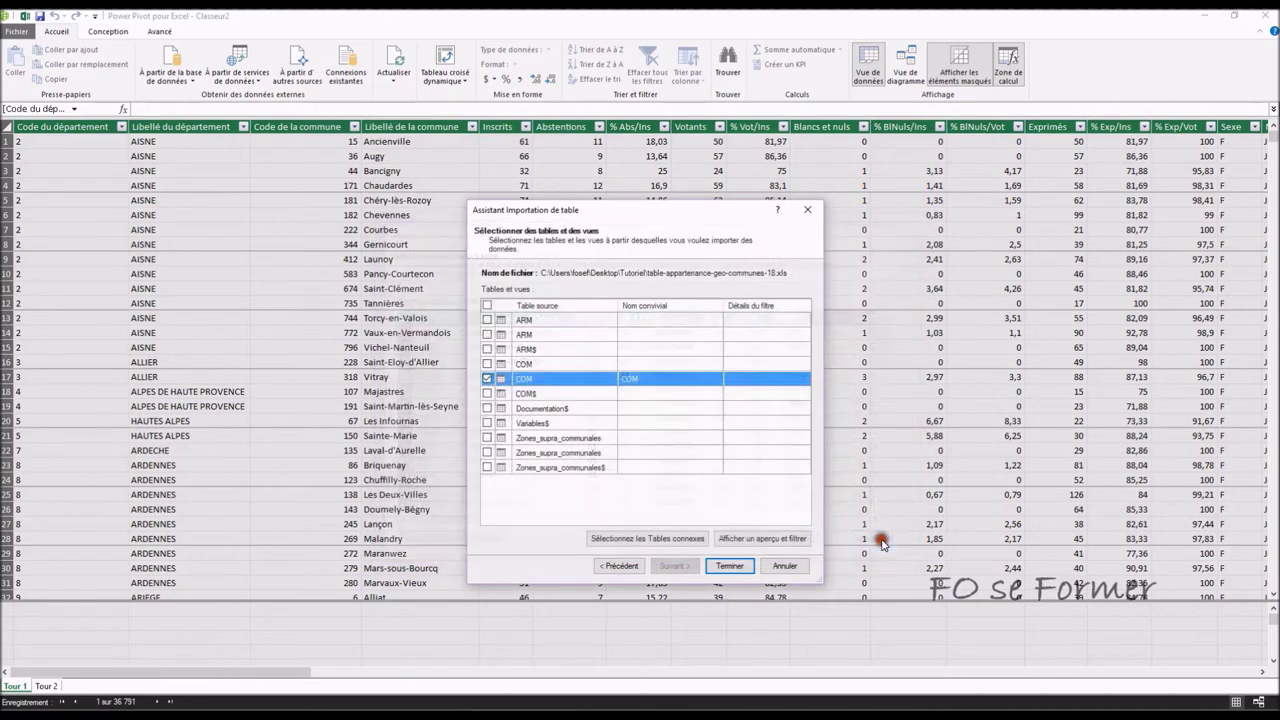
- Select COM$ for import instead of COM and open its column preview
{"action": "left_click", "coordinate": [487, 378]}
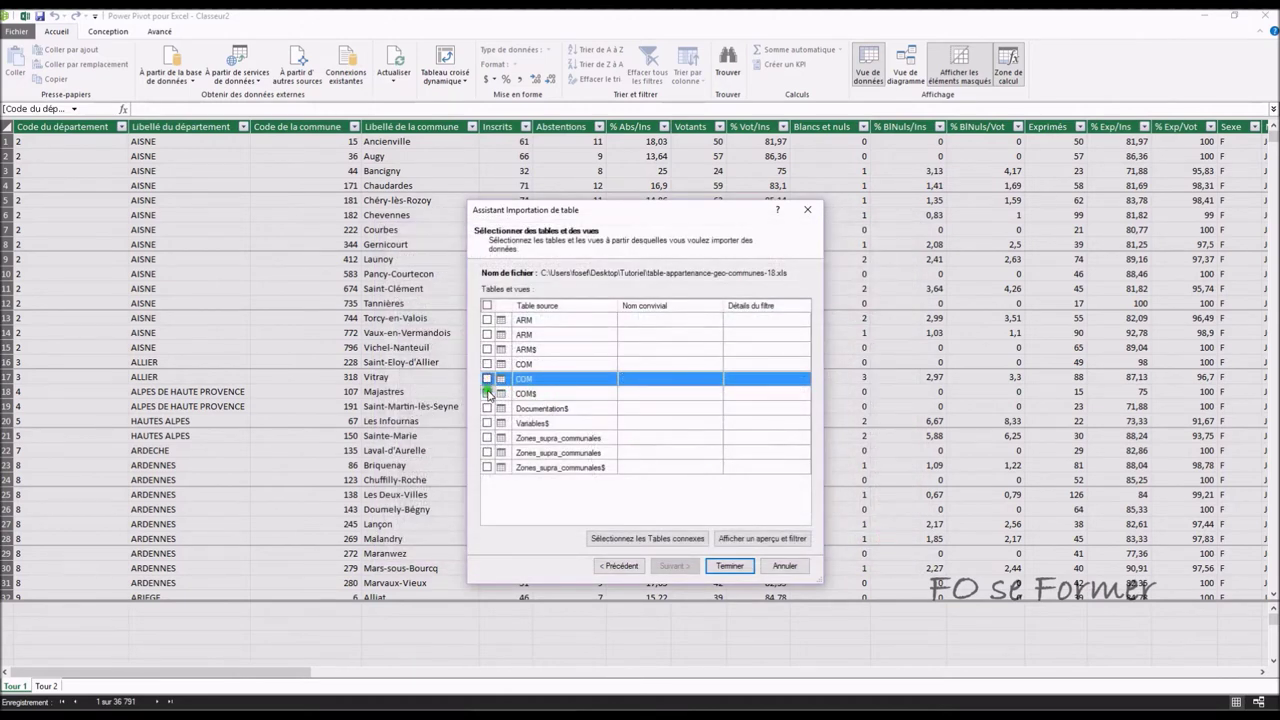
{"action": "left_click", "coordinate": [487, 393]}
{"action": "left_click", "coordinate": [768, 539]}
{"action": "left_click", "coordinate": [768, 539]}
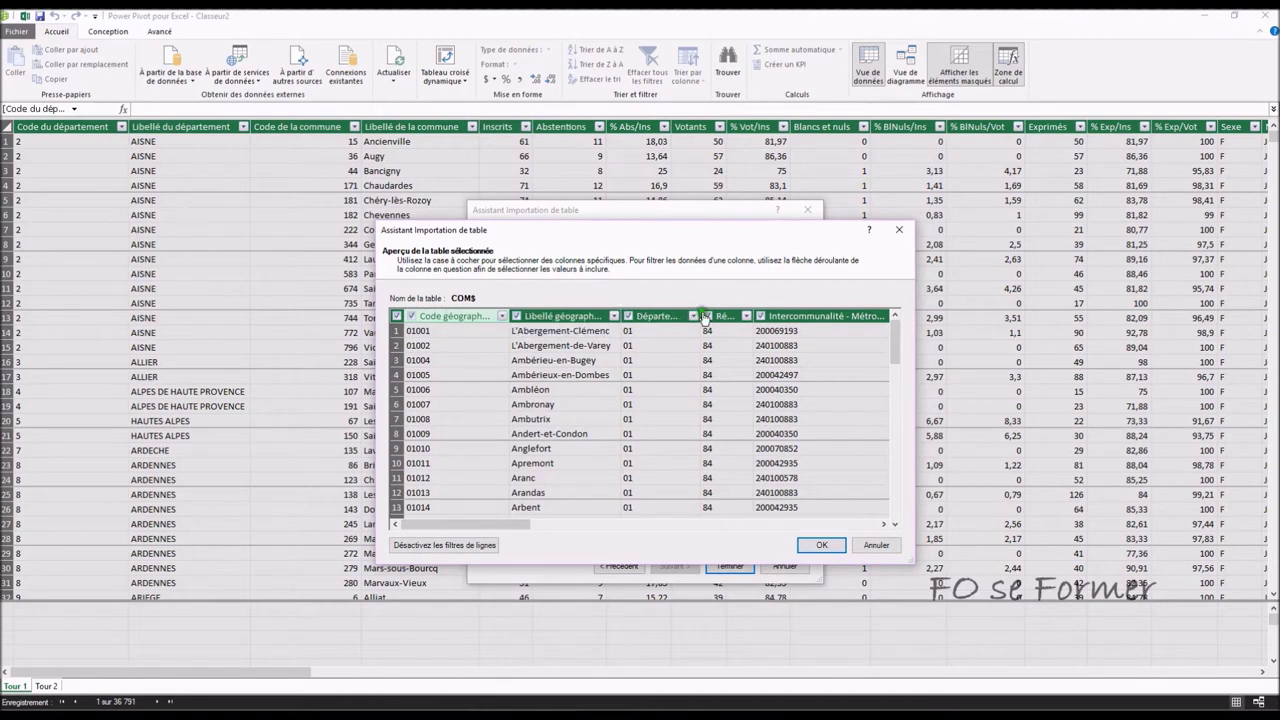
- Try excluding Intercommunalité, Région and Département, then clear every column checkbox in the COM$ preview
{"action": "left_click", "coordinate": [498, 530]}
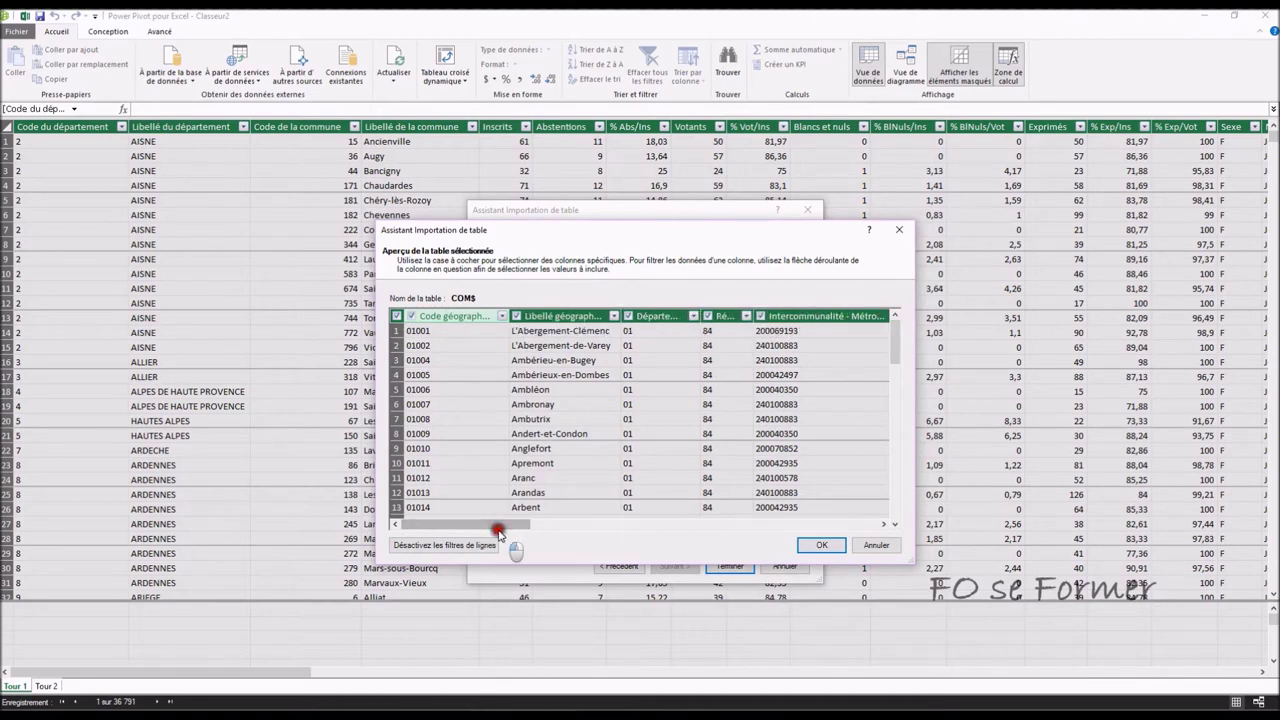
{"action": "mouse_move", "coordinate": [498, 530]}
{"action": "left_mouse_down"}
{"action": "mouse_move", "coordinate": [829, 529]}
{"action": "mouse_move", "coordinate": [508, 524]}
{"action": "left_mouse_up"}
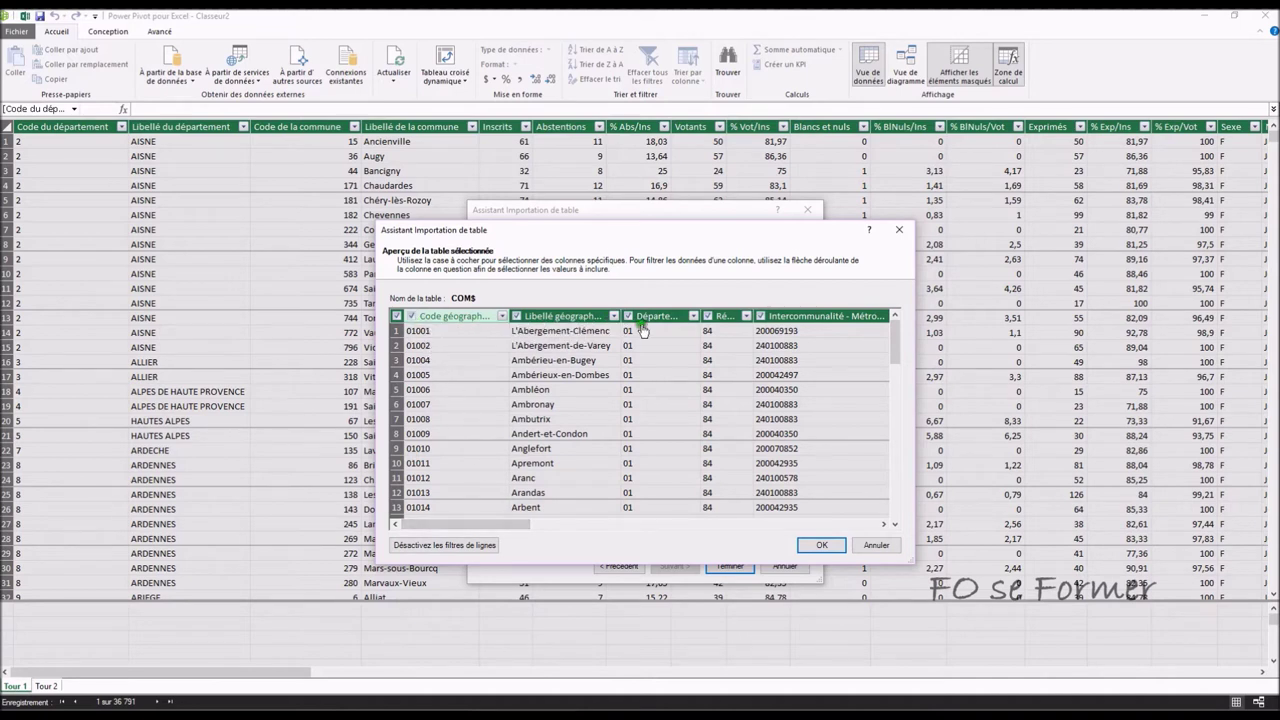
{"action": "left_click", "coordinate": [760, 318]}
{"action": "left_click", "coordinate": [708, 317]}
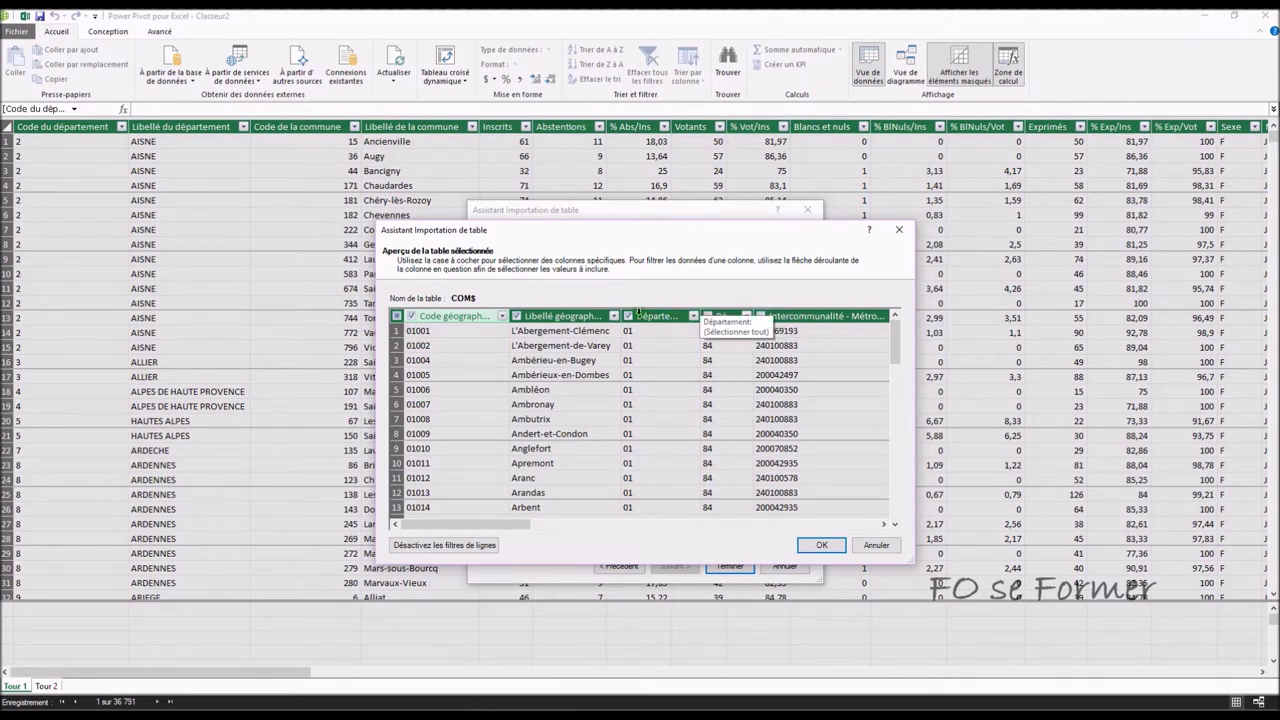
{"action": "left_click", "coordinate": [629, 316]}
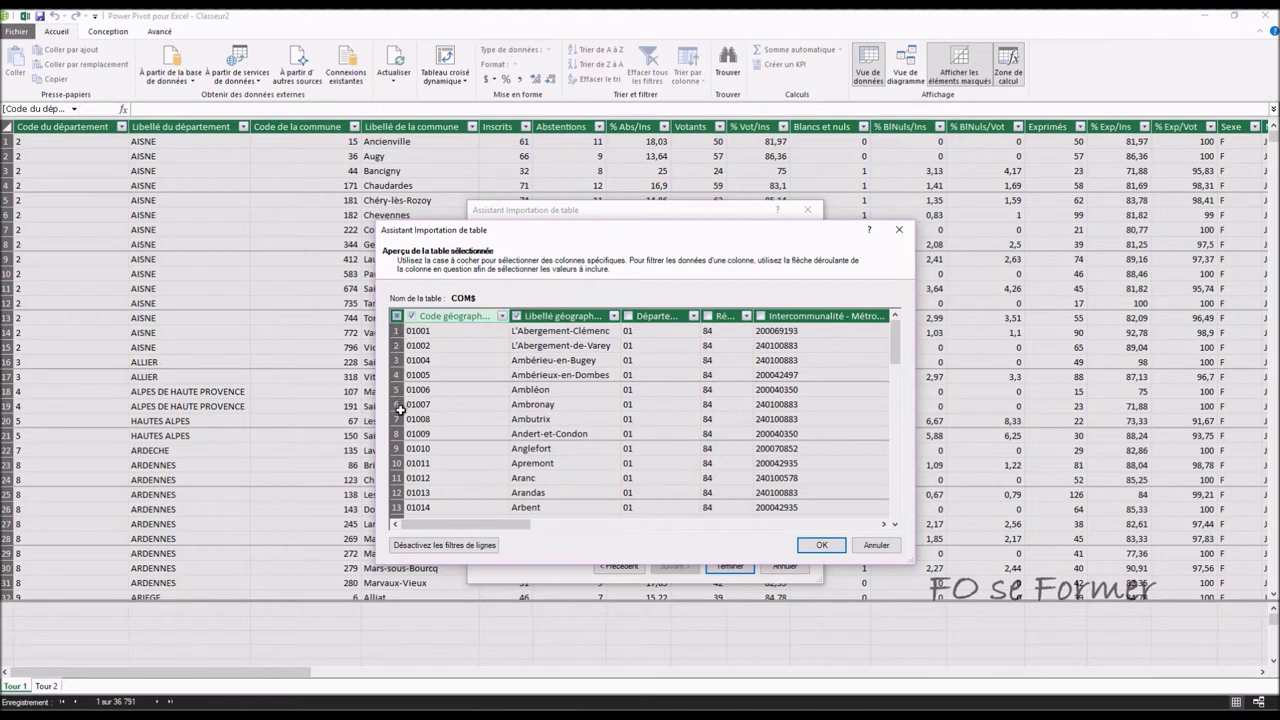
{"action": "left_click", "coordinate": [396, 317]}
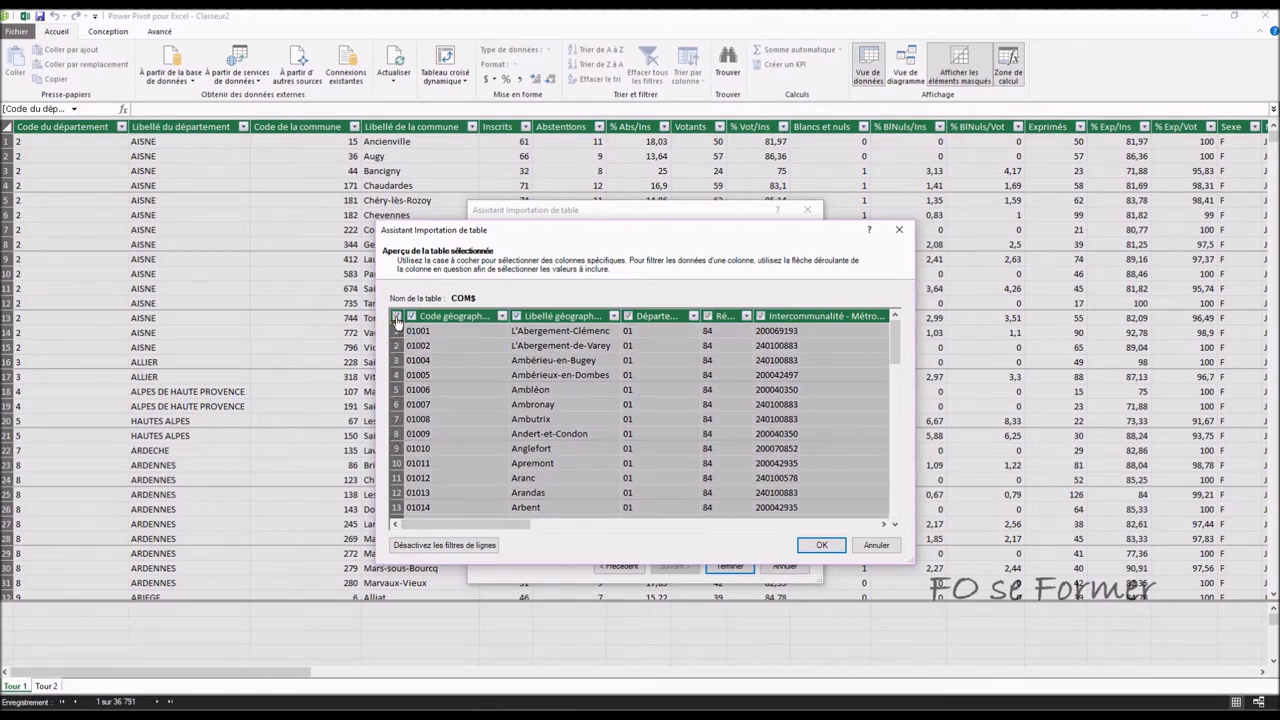
{"action": "left_click", "coordinate": [396, 317]}
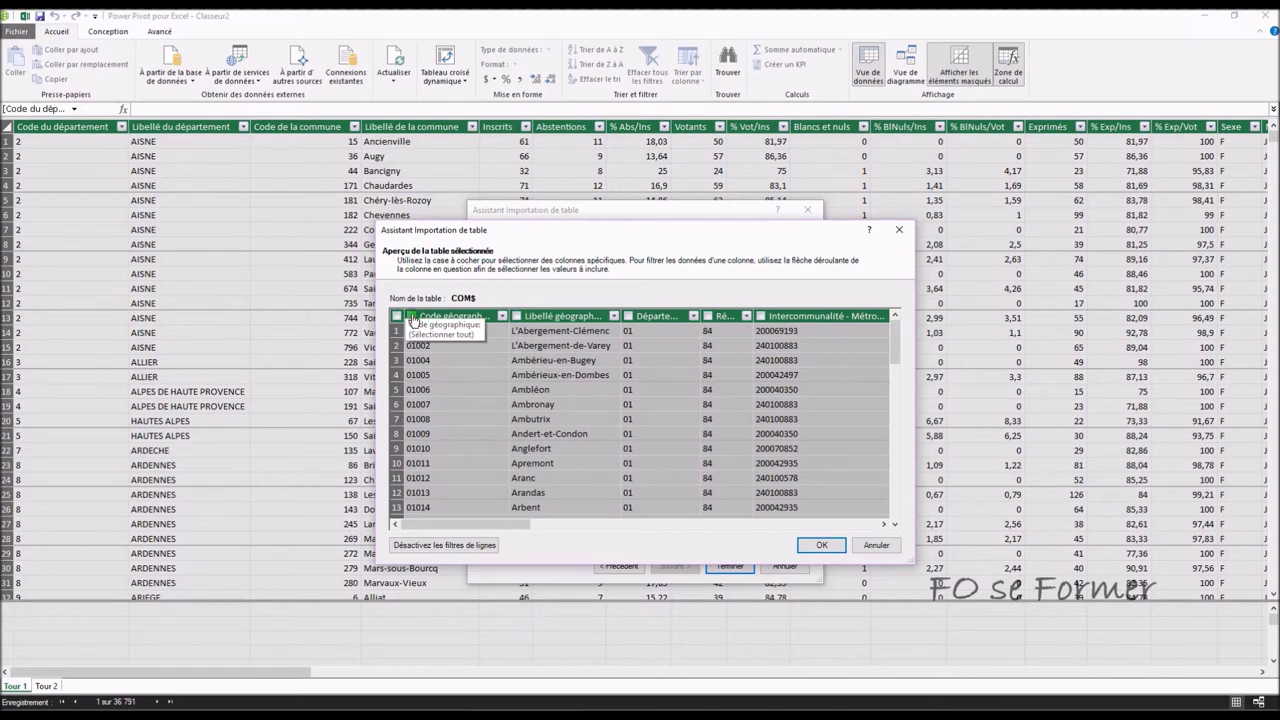
- Keep only Code géographique, Libellé géographique, Département and Région, and confirm the COM$ filter
{"action": "left_click", "coordinate": [397, 316]}
{"action": "left_click", "coordinate": [411, 316]}
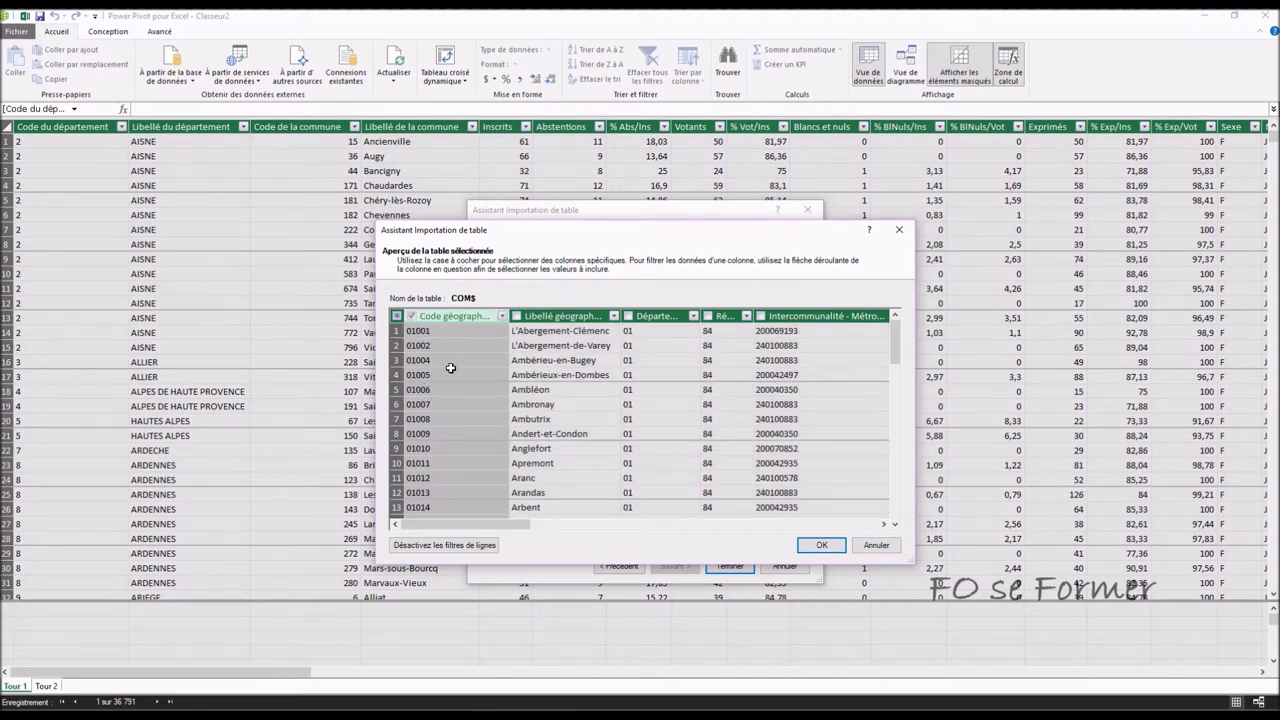
{"action": "left_click", "coordinate": [516, 316]}
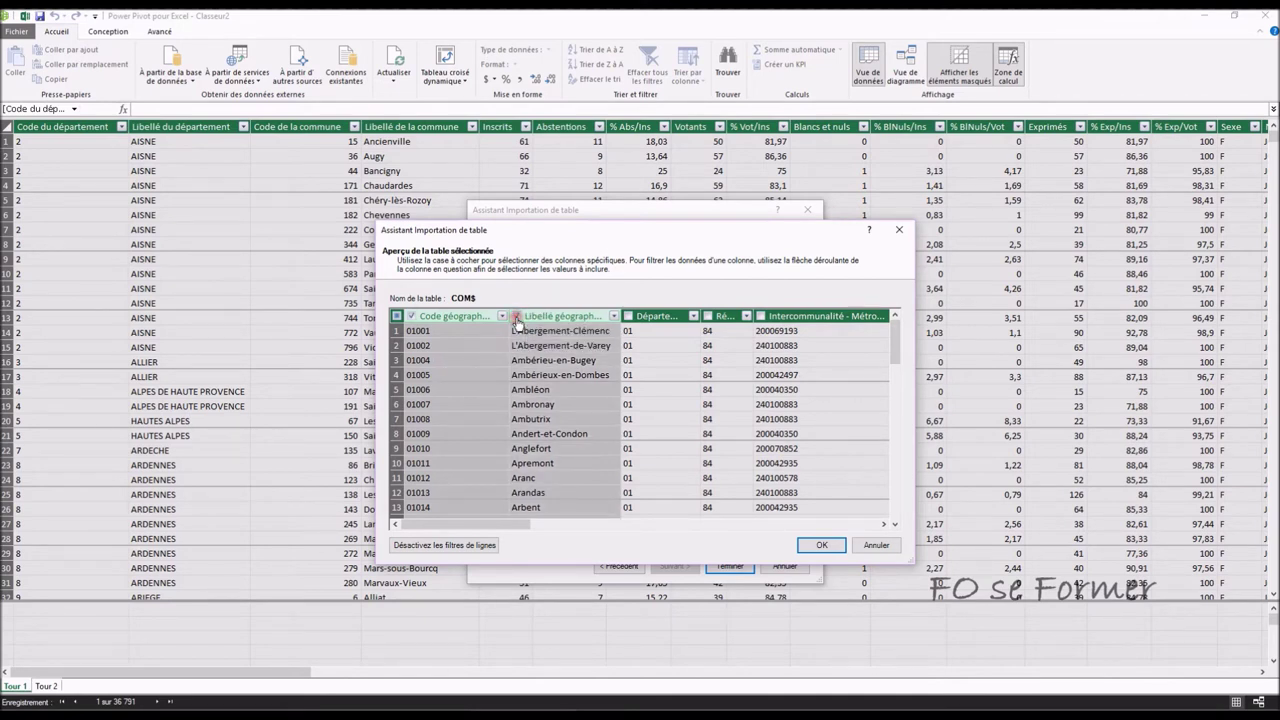
{"action": "left_click", "coordinate": [628, 316]}
{"action": "left_click", "coordinate": [707, 316]}
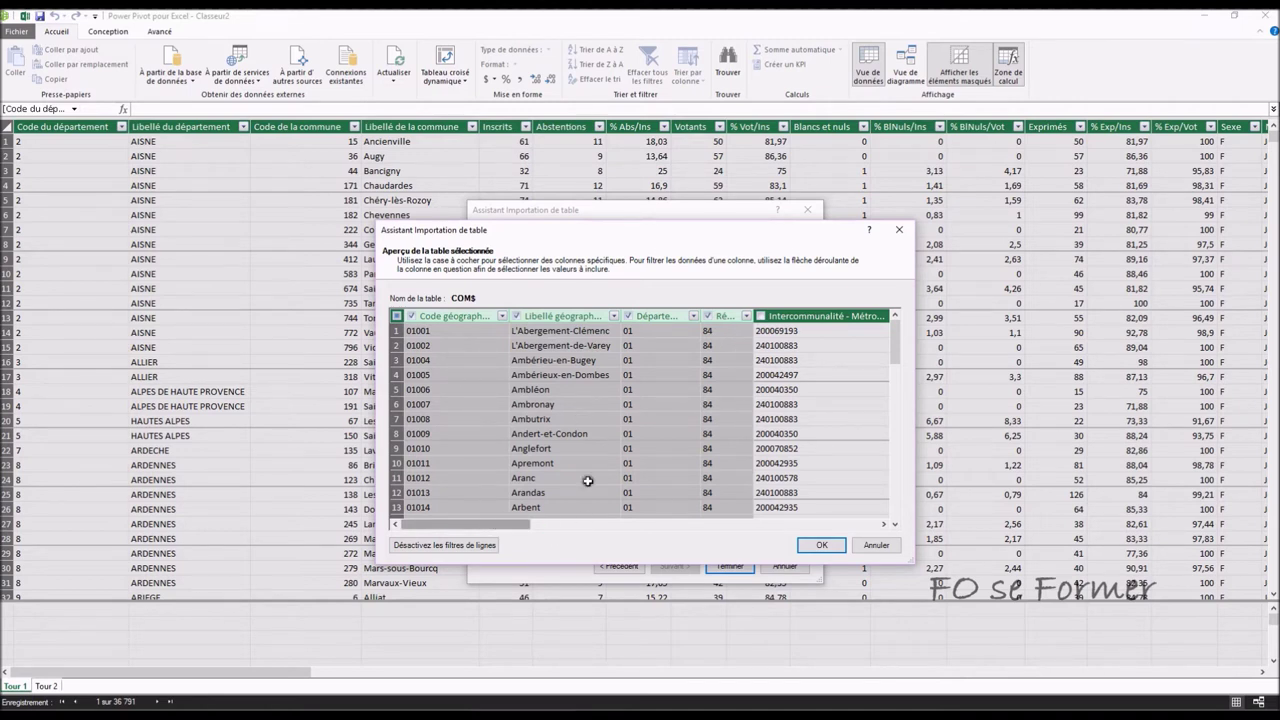
{"action": "mouse_move", "coordinate": [508, 523]}
{"action": "left_mouse_down"}
{"action": "mouse_move", "coordinate": [853, 526]}
{"action": "mouse_move", "coordinate": [568, 534]}
{"action": "left_mouse_up"}
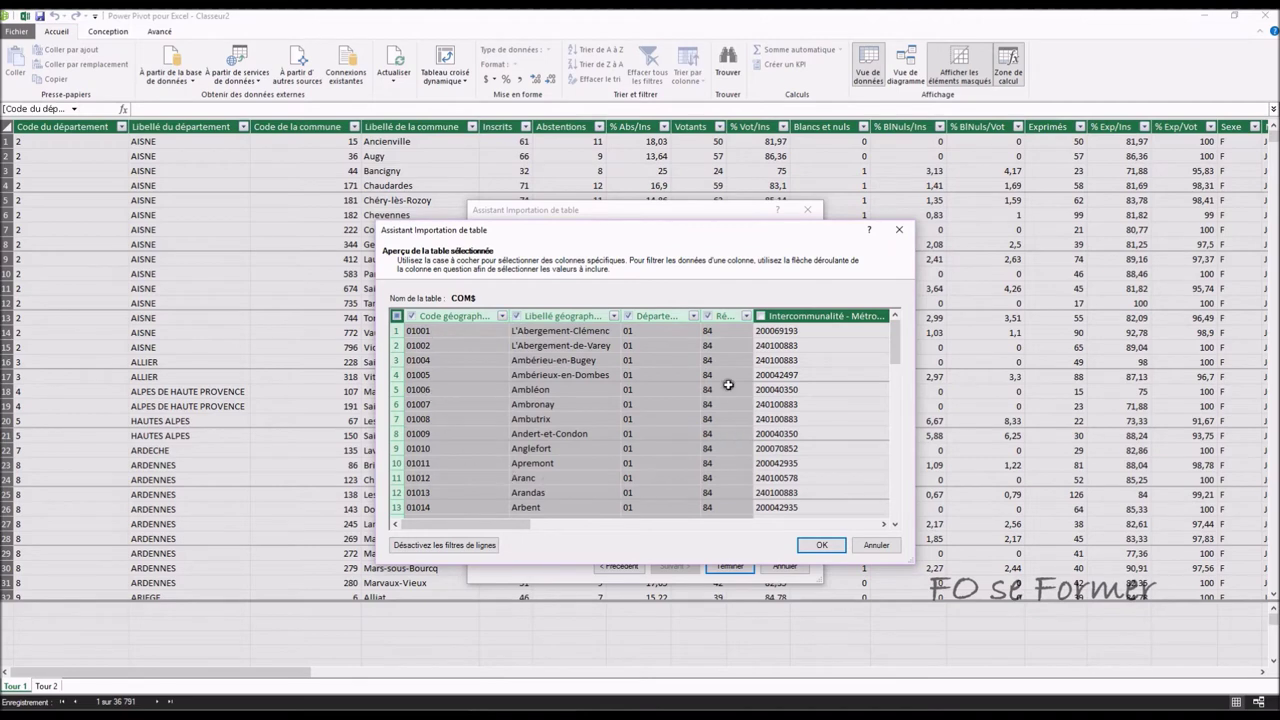
{"action": "left_click", "coordinate": [819, 547]}
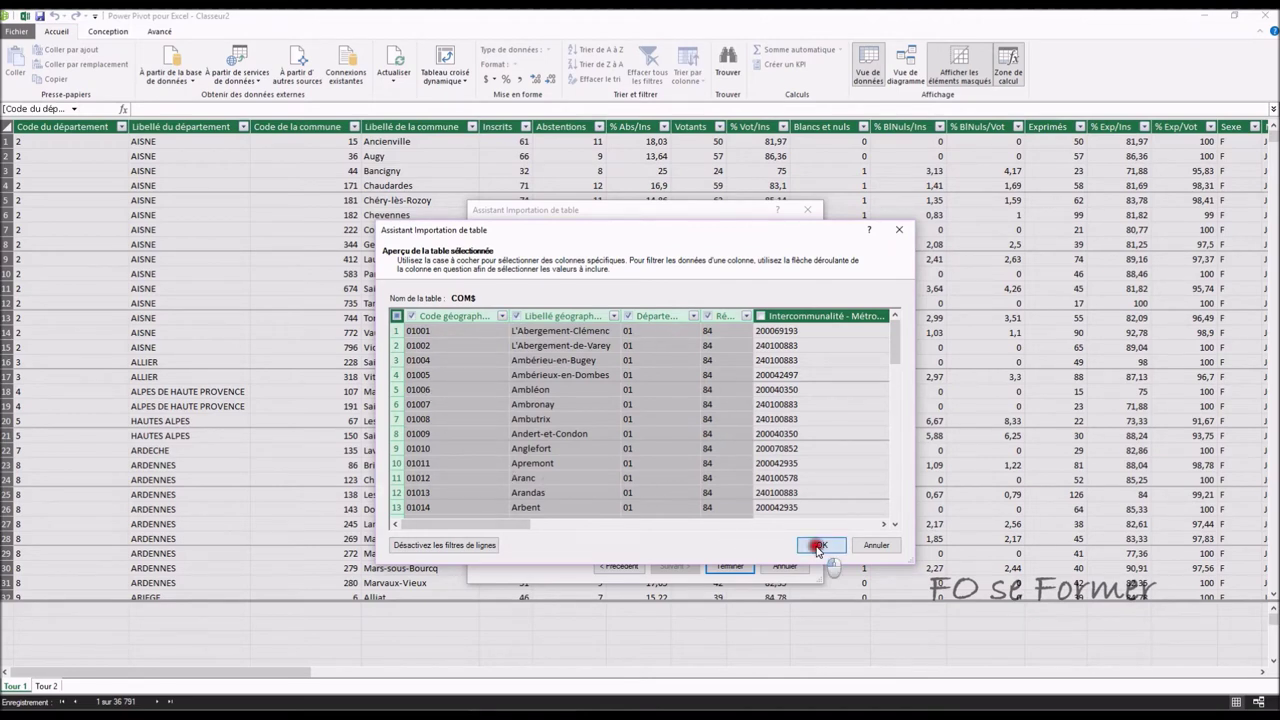
- Import the filtered COM table (35,357 rows) and close the wizard
{"action": "left_click", "coordinate": [738, 567]}
{"action": "left_click", "coordinate": [730, 566]}
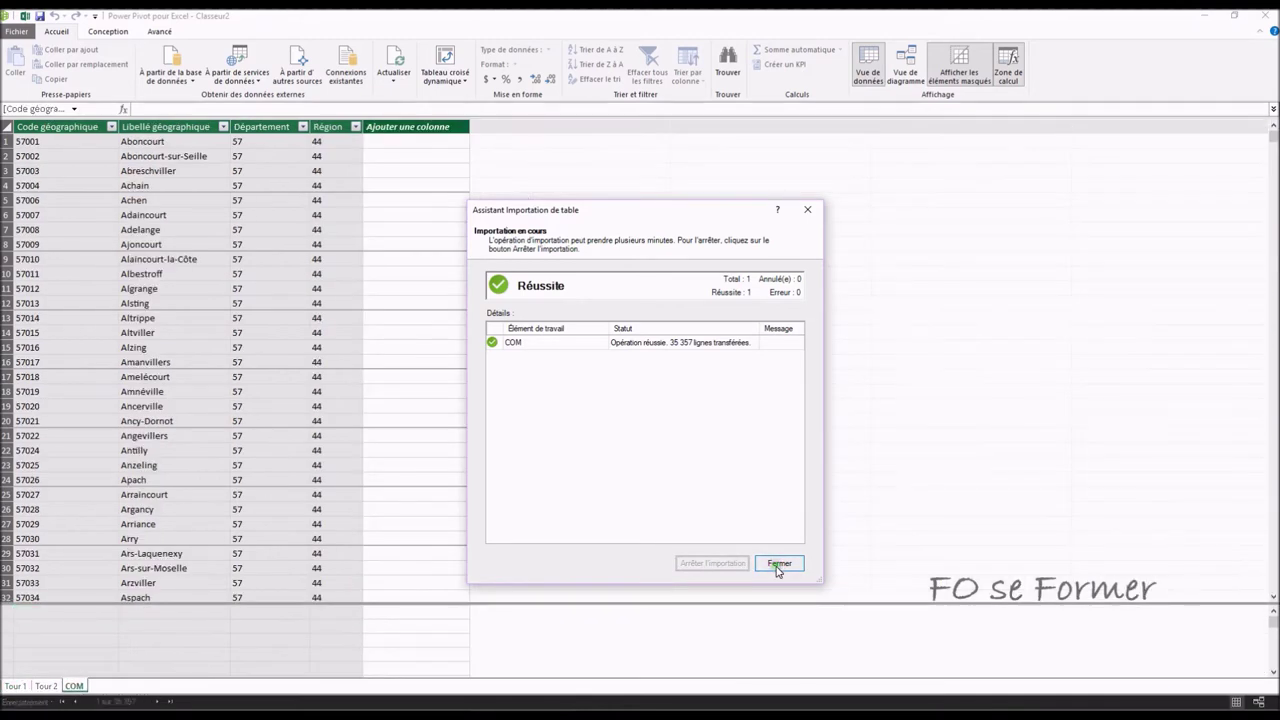
{"action": "left_click", "coordinate": [778, 564]}
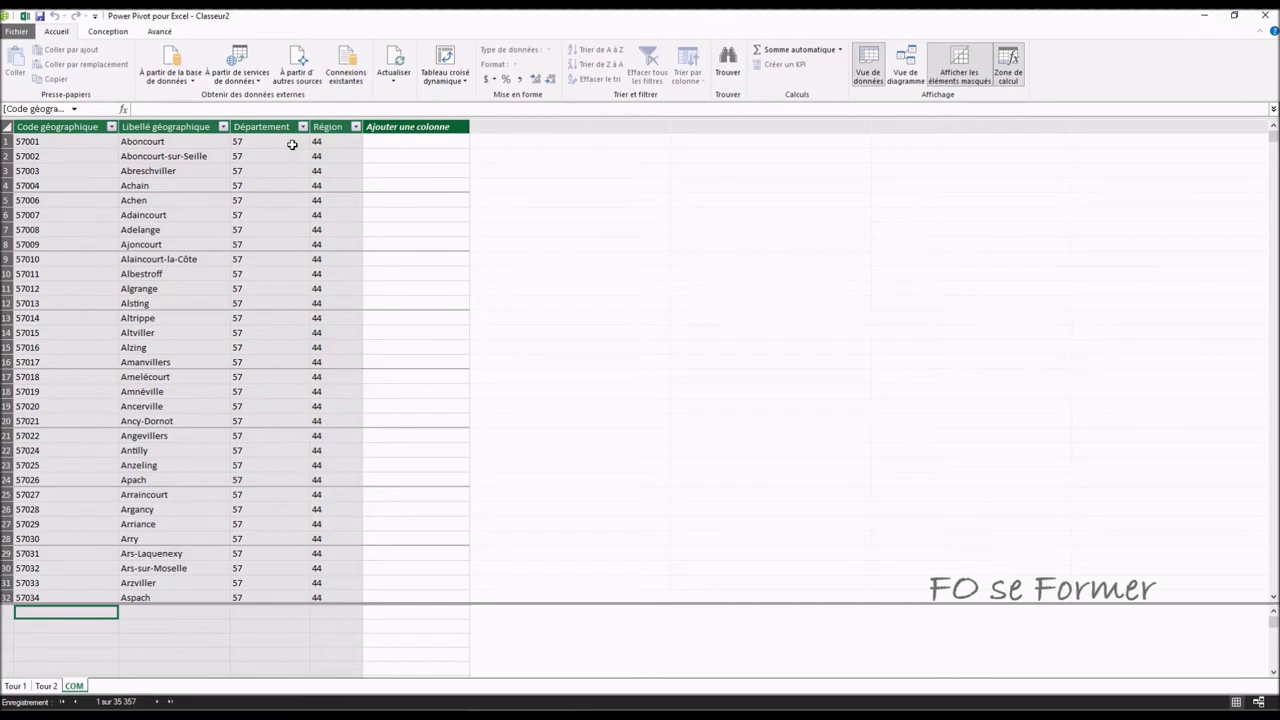
- Connect the import wizard to the reg2016 text file and widen the F1 preview column
{"action": "left_click", "coordinate": [305, 63]}
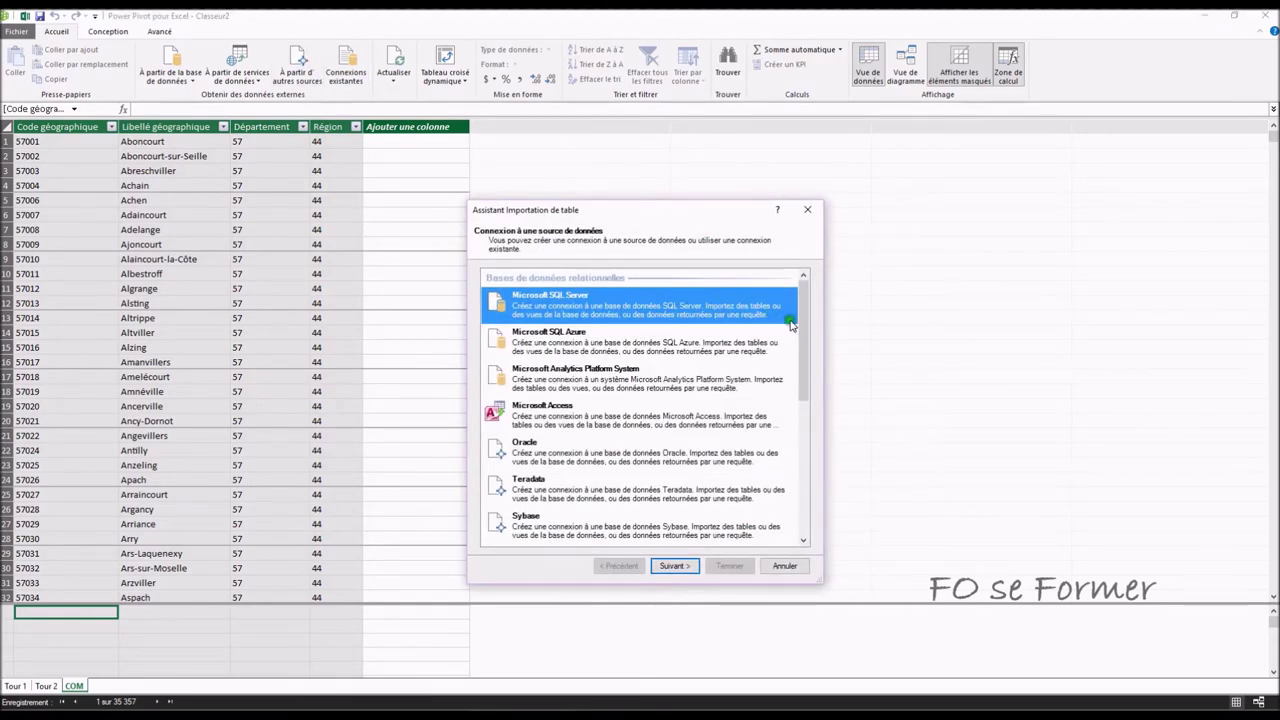
{"action": "left_click_drag", "start_coordinate": [803, 322], "coordinate": [806, 462]}
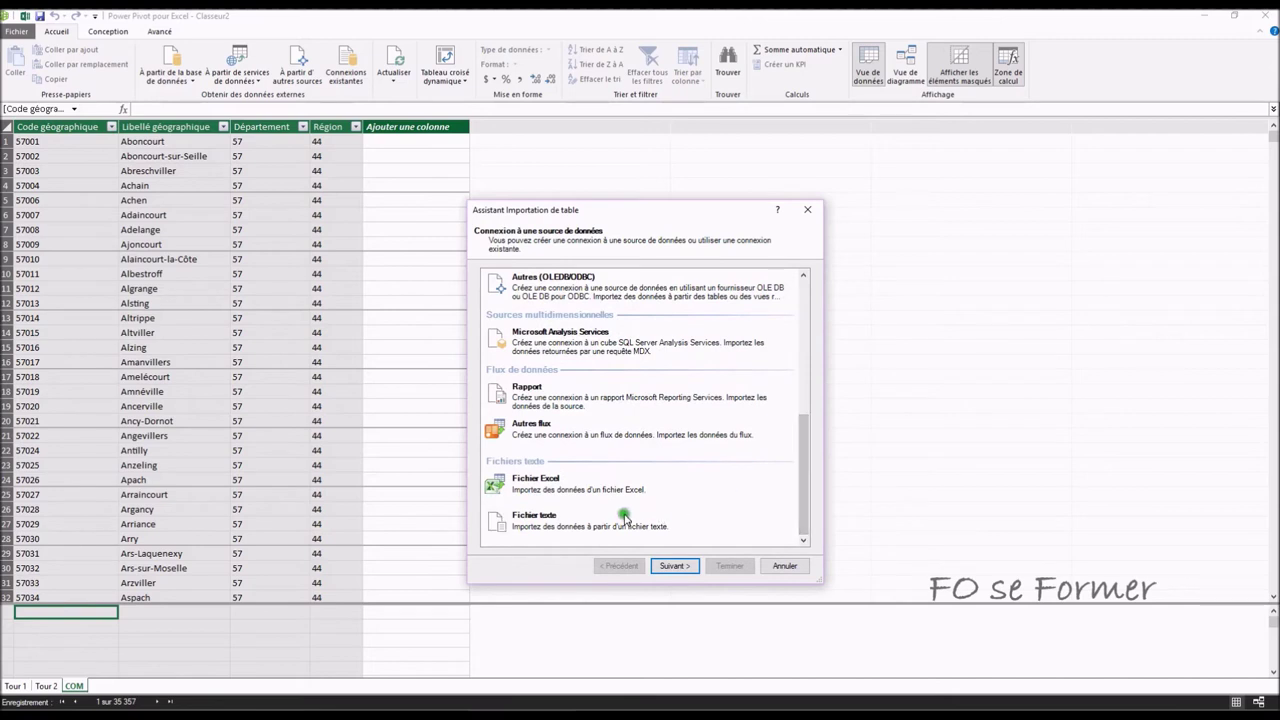
{"action": "left_click", "coordinate": [657, 518]}
{"action": "left_click", "coordinate": [677, 567]}
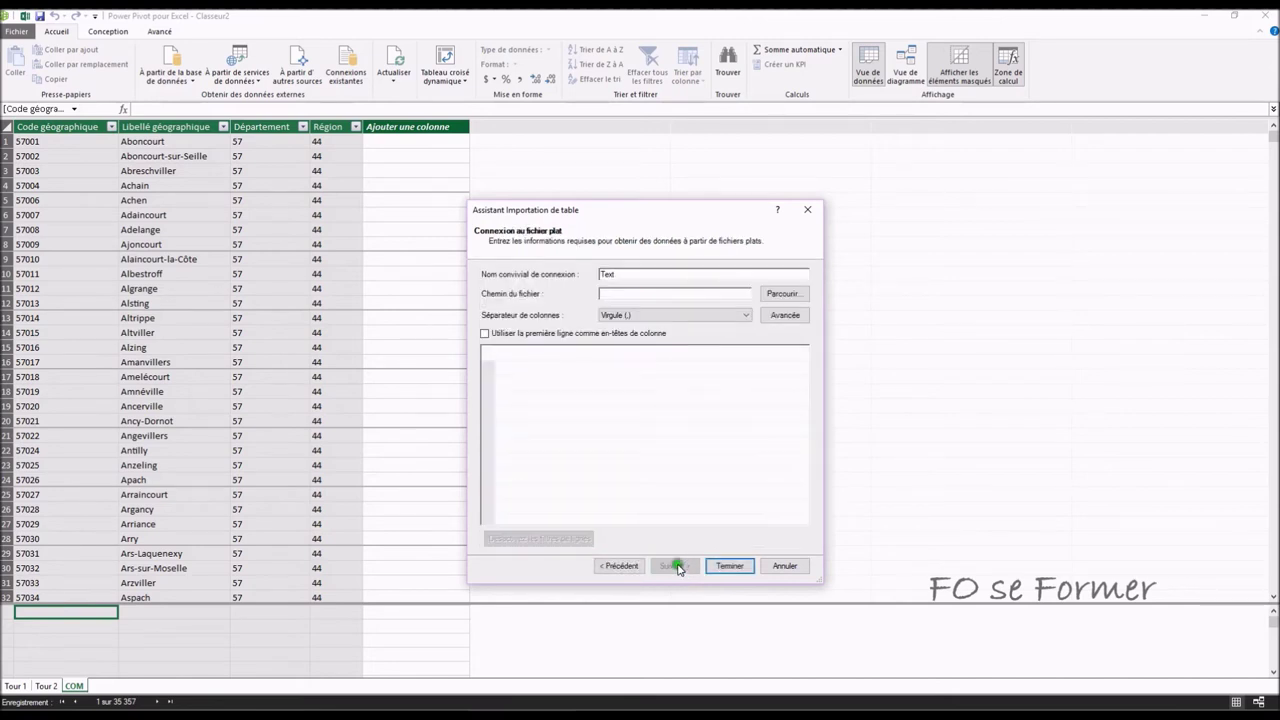
{"action": "left_click", "coordinate": [781, 296]}
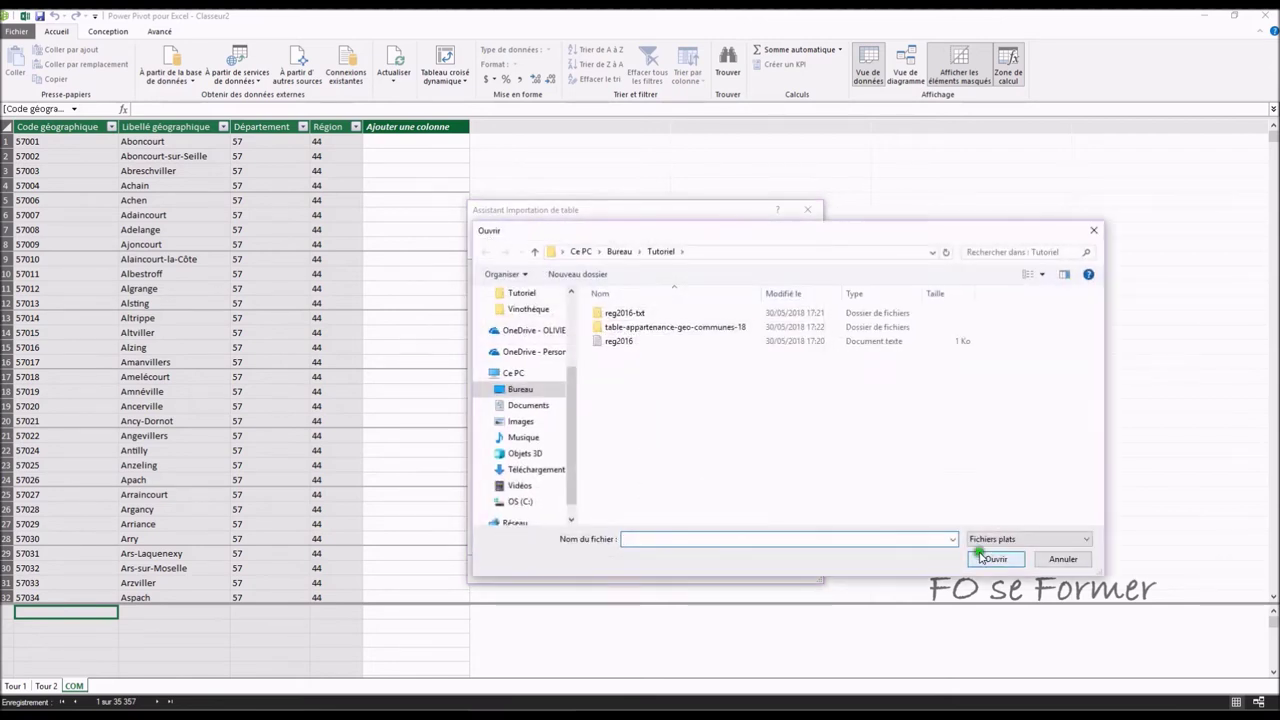
{"action": "left_click", "coordinate": [656, 340]}
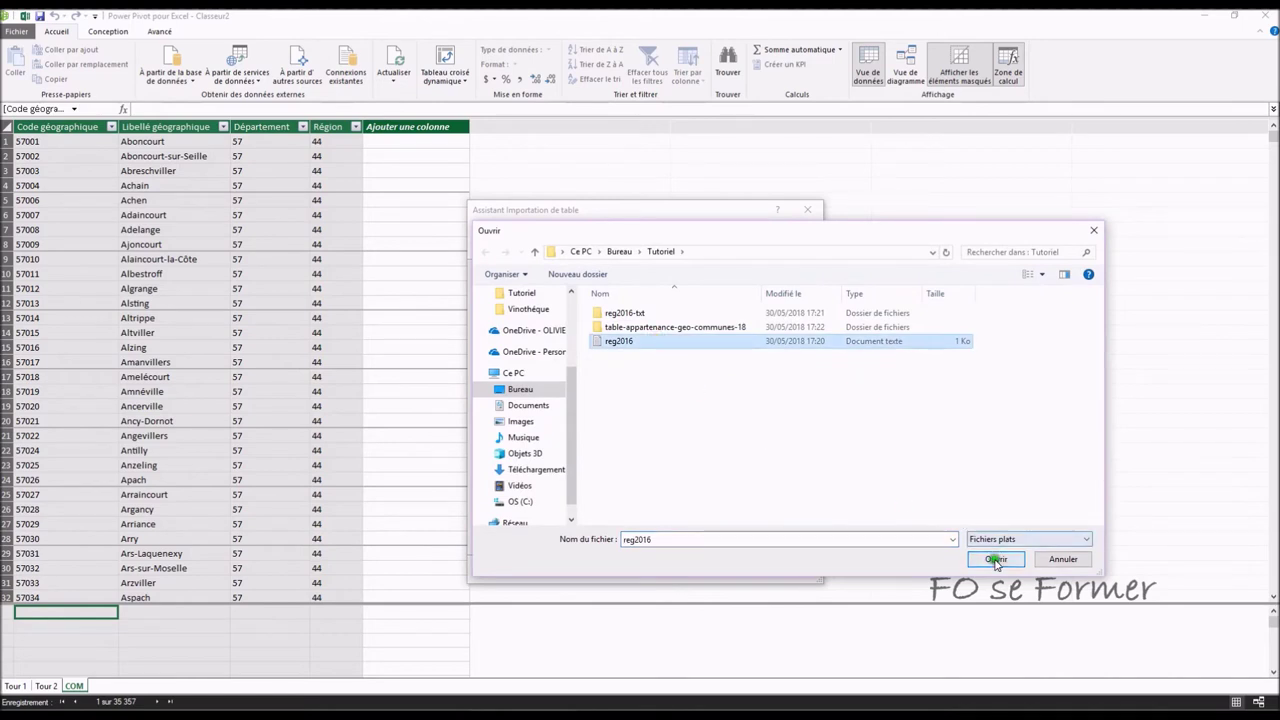
{"action": "left_click", "coordinate": [993, 559]}
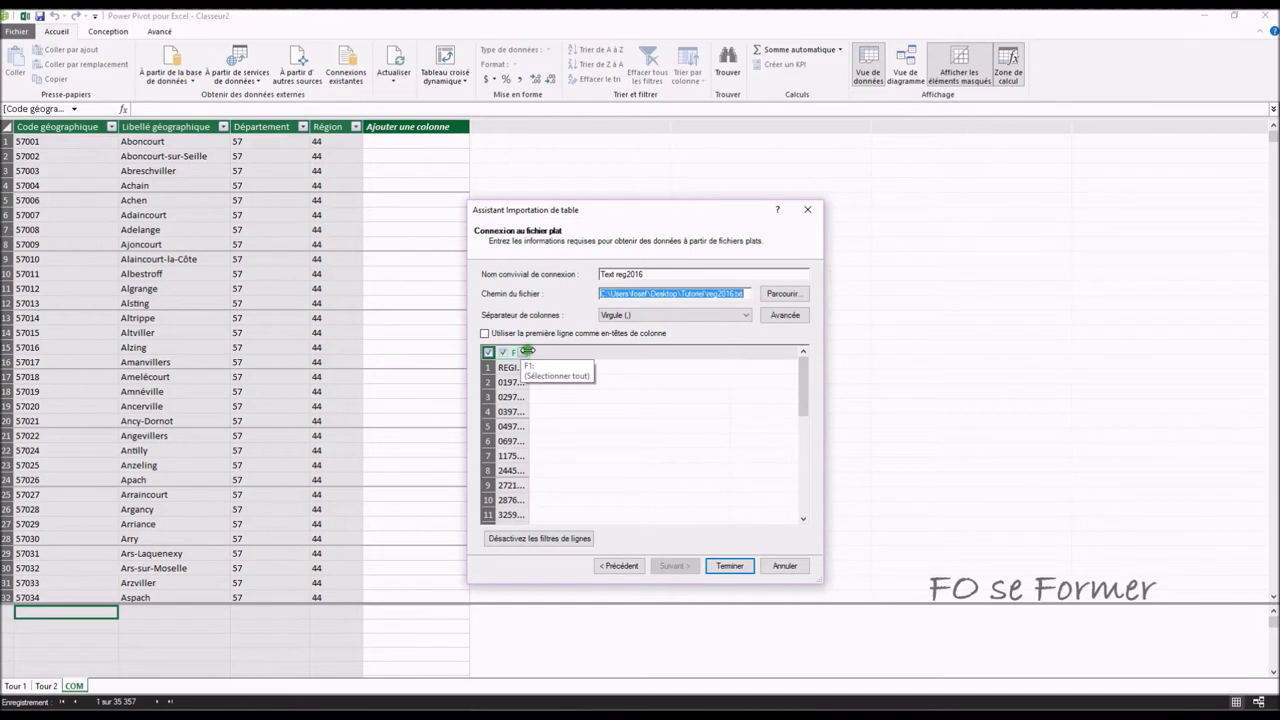
{"action": "left_click_drag", "start_coordinate": [528, 350], "coordinate": [647, 352]}
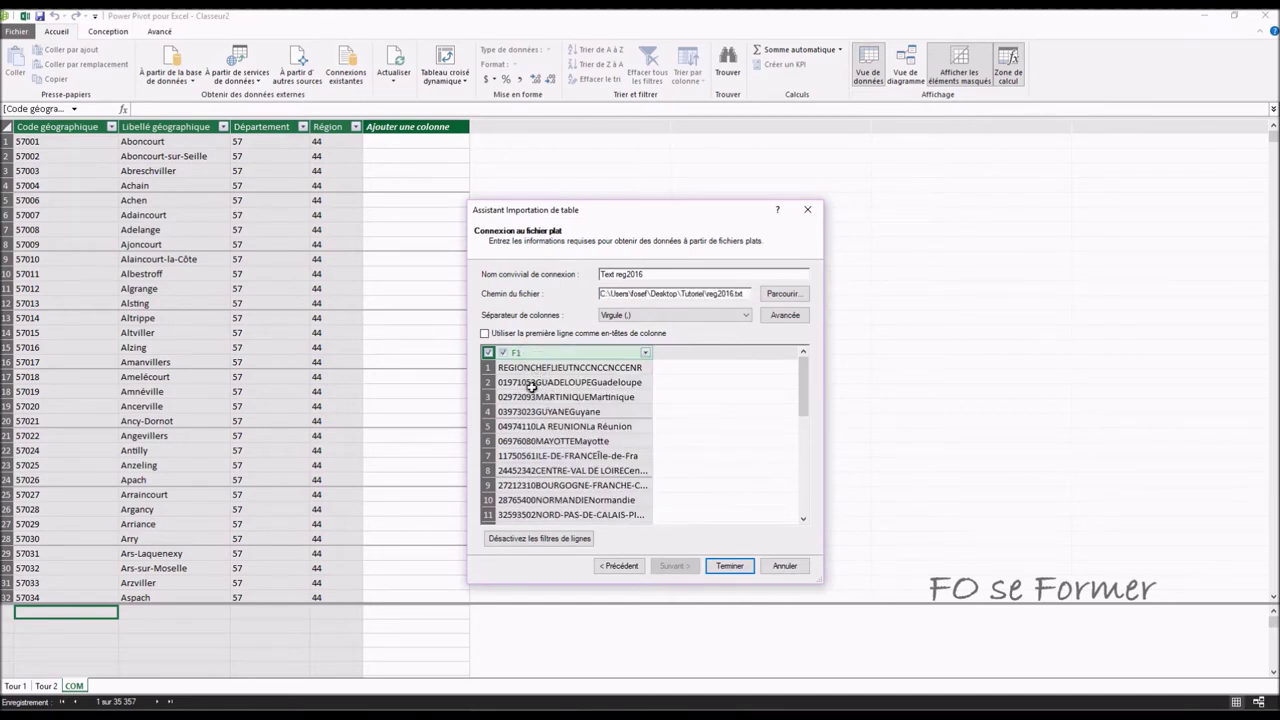
- Split reg2016 on tabs with first-row headers, leaving out the CHEFLIEU column
{"action": "left_click", "coordinate": [630, 318]}
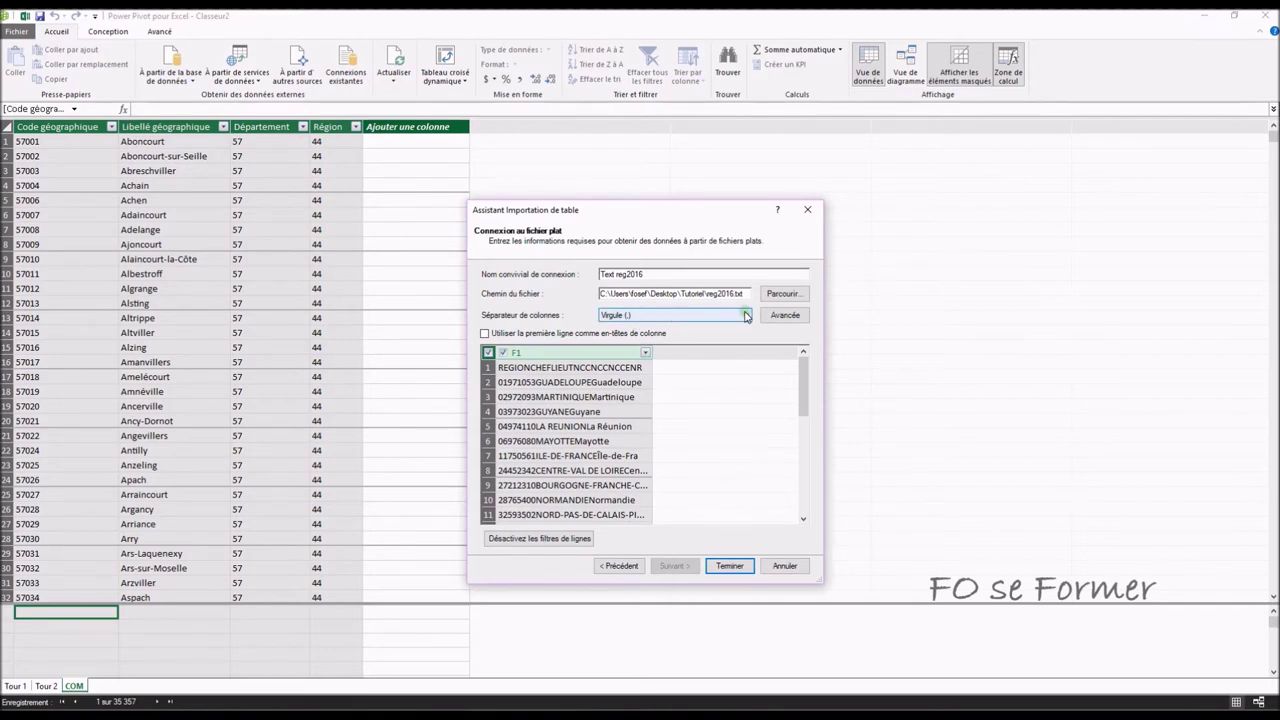
{"action": "left_click", "coordinate": [486, 333]}
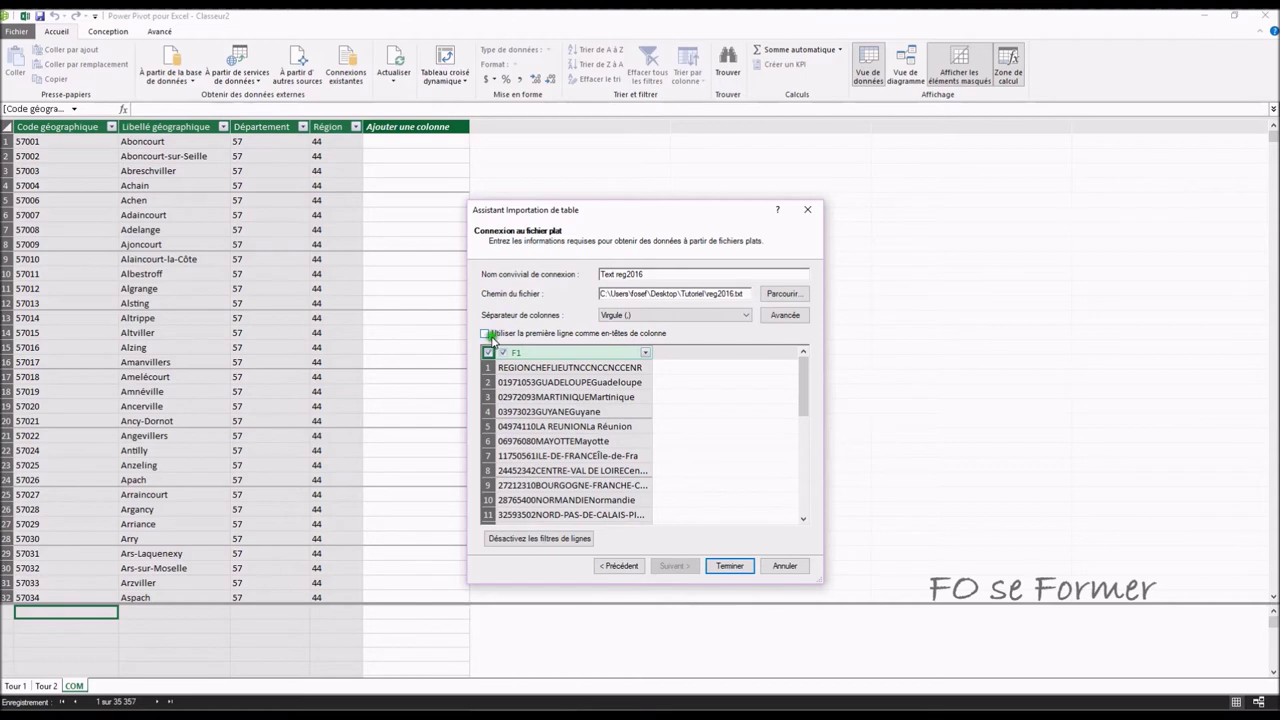
{"action": "left_click", "coordinate": [747, 316]}
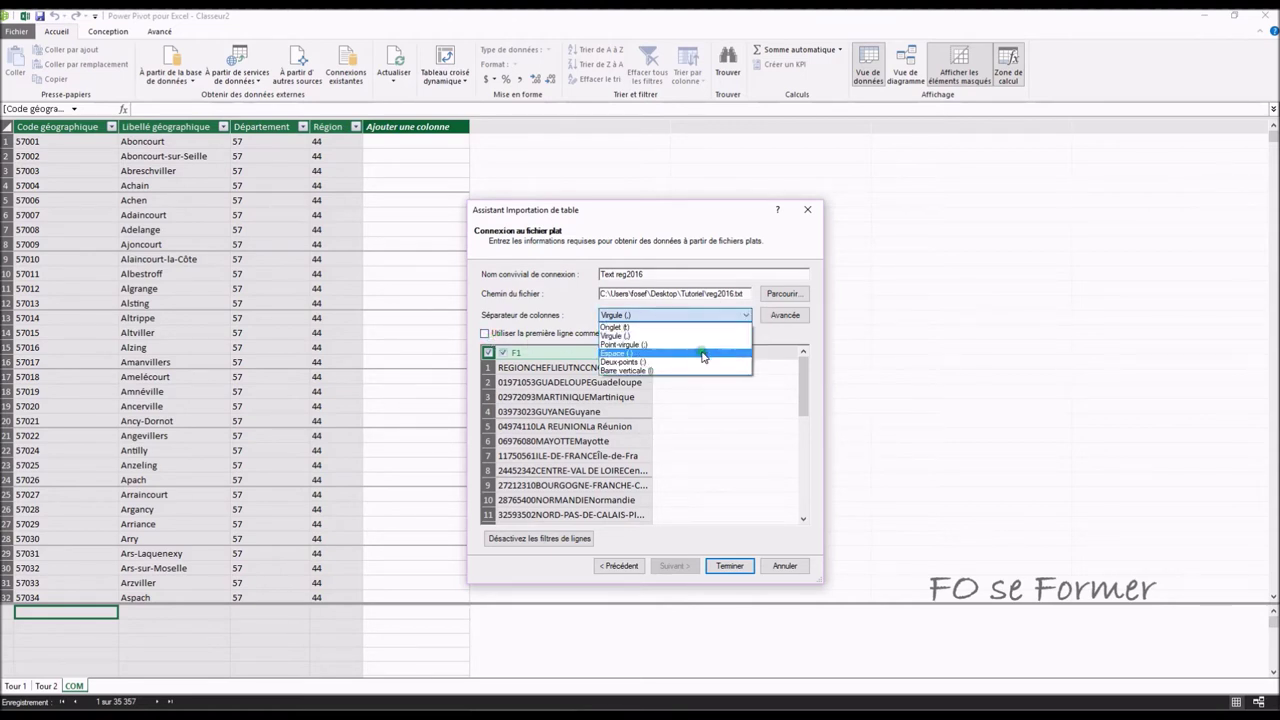
{"action": "left_click", "coordinate": [703, 354]}
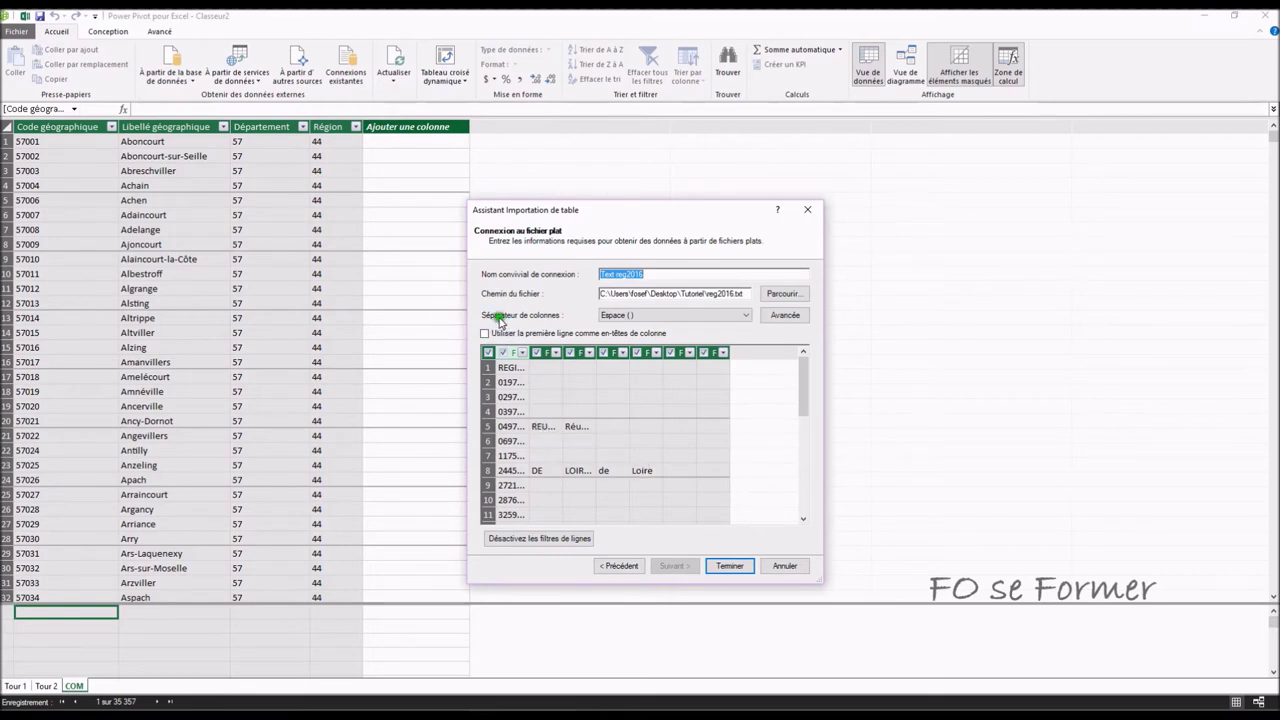
{"action": "left_click", "coordinate": [745, 315]}
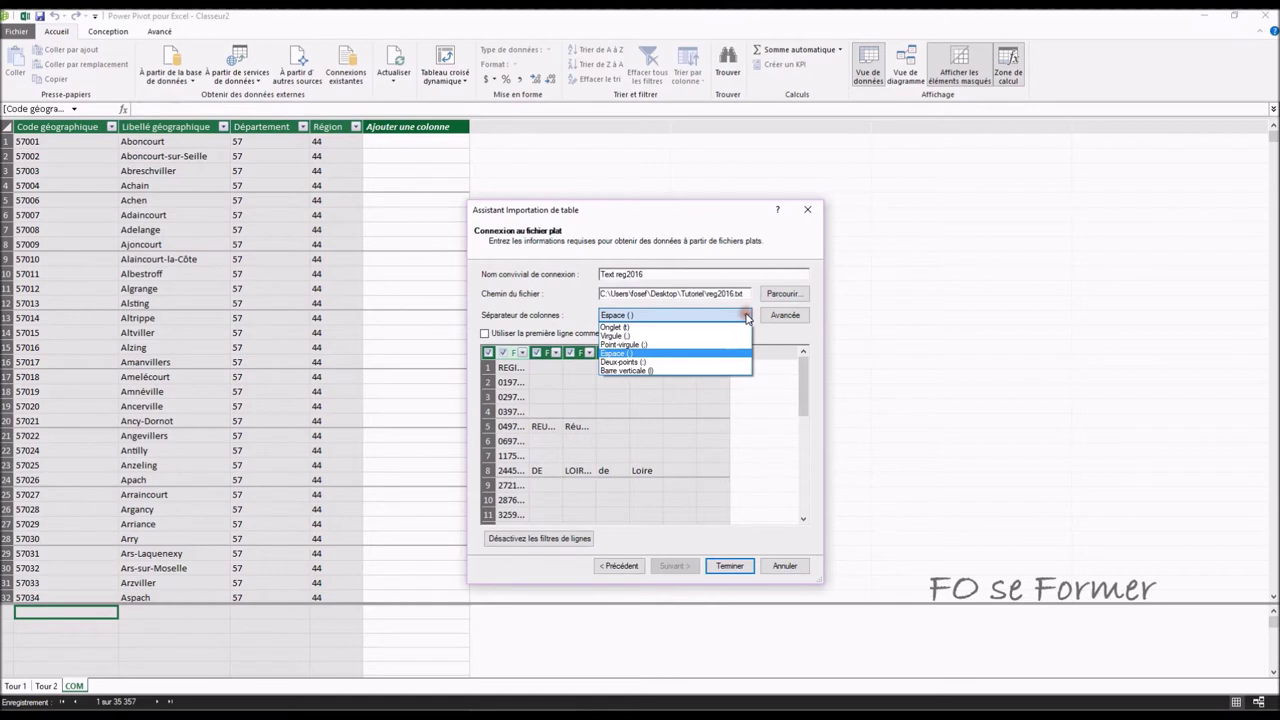
{"action": "left_click", "coordinate": [659, 371]}
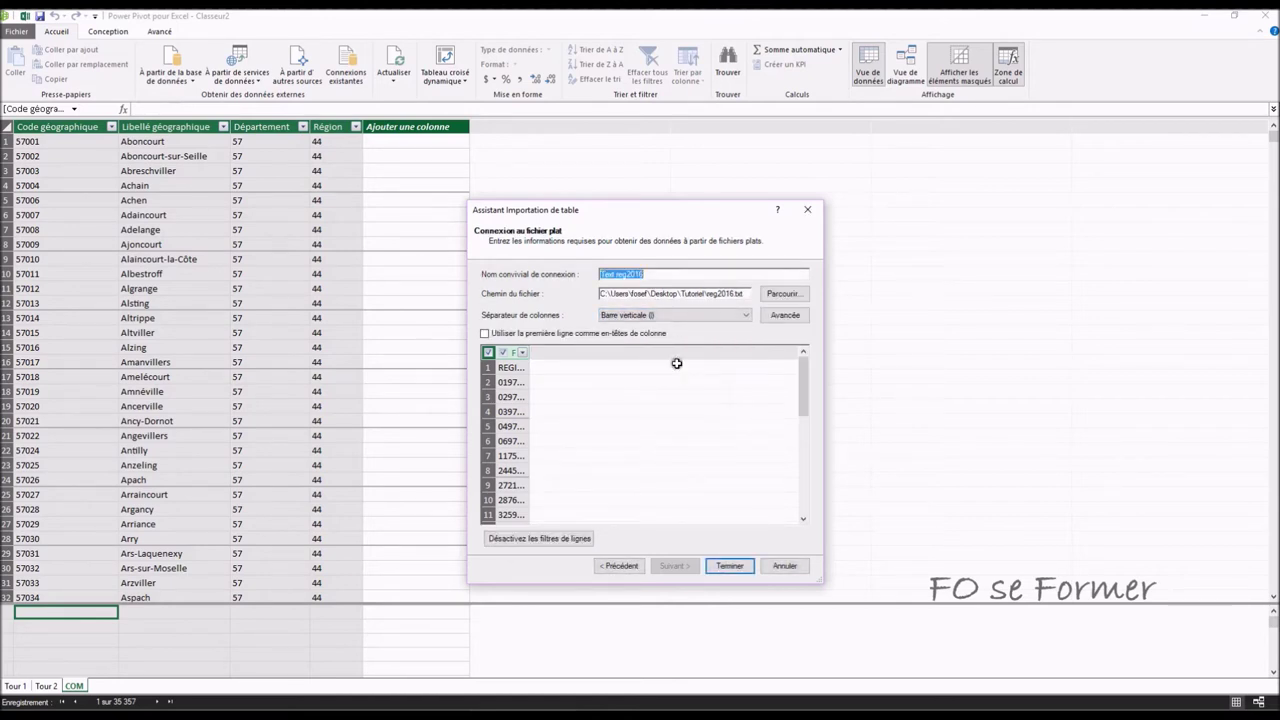
{"action": "left_click", "coordinate": [744, 315]}
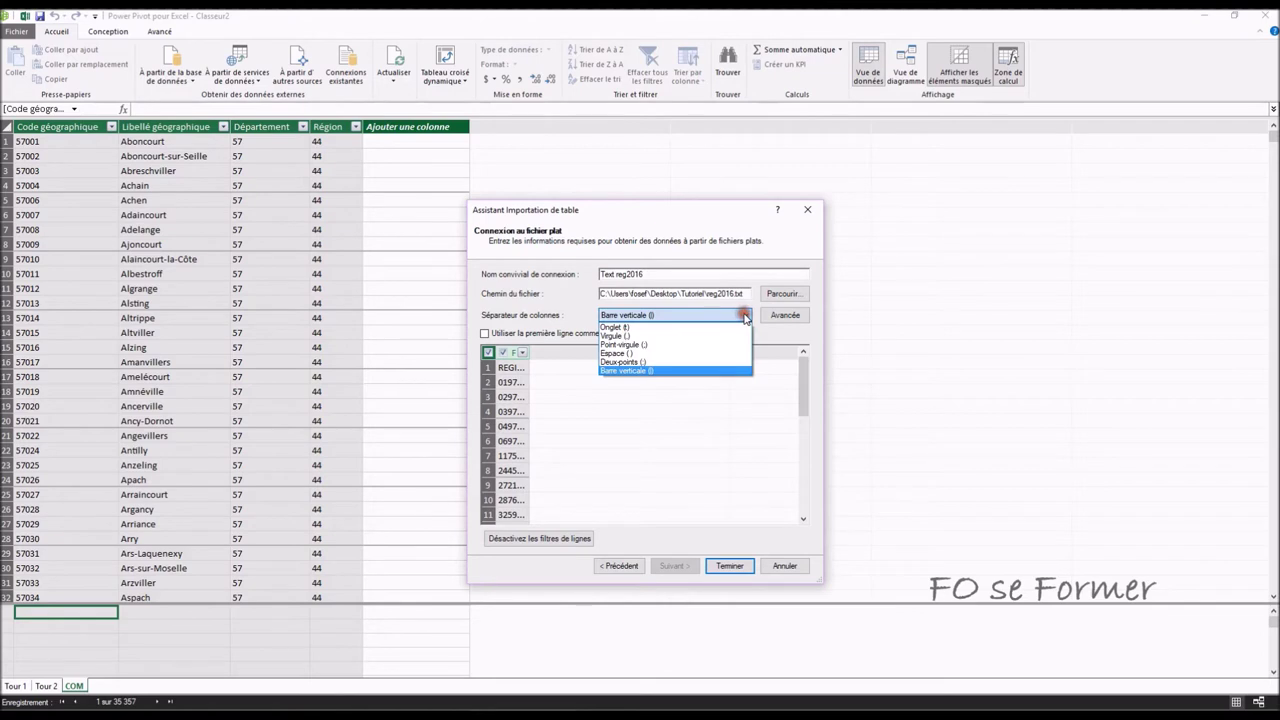
{"action": "left_click", "coordinate": [647, 329]}
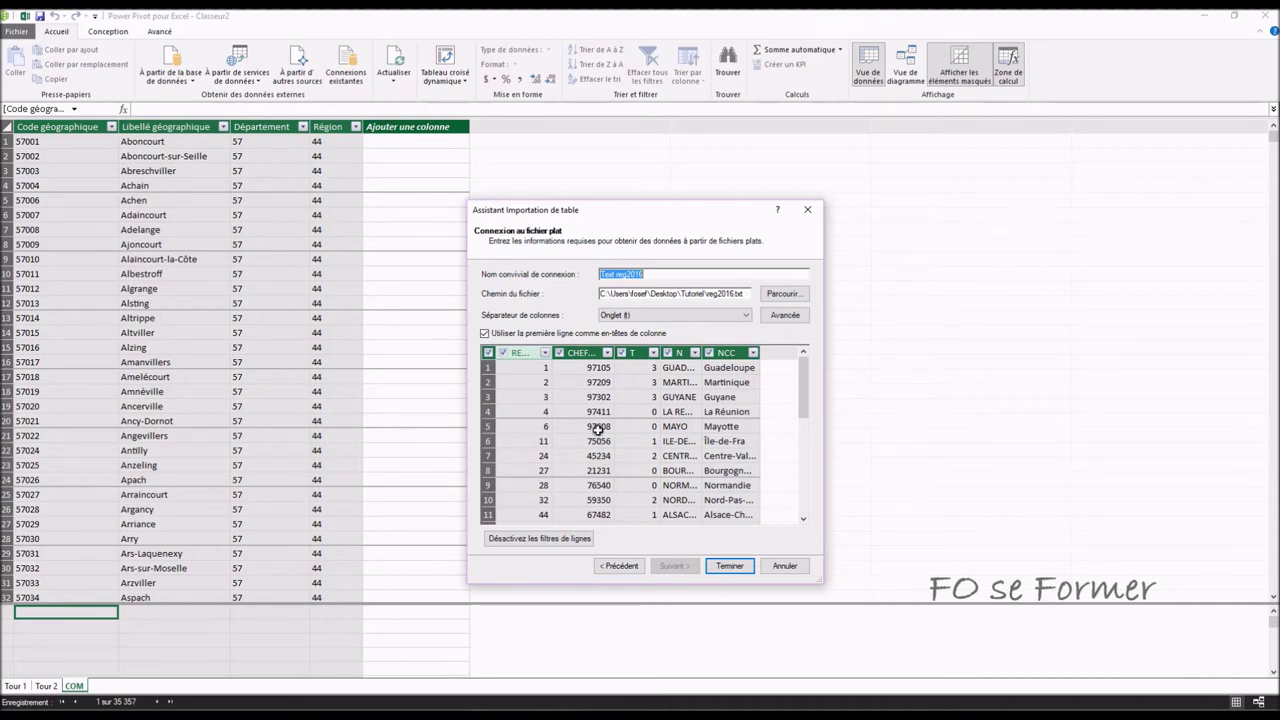
{"action": "left_click", "coordinate": [559, 353]}
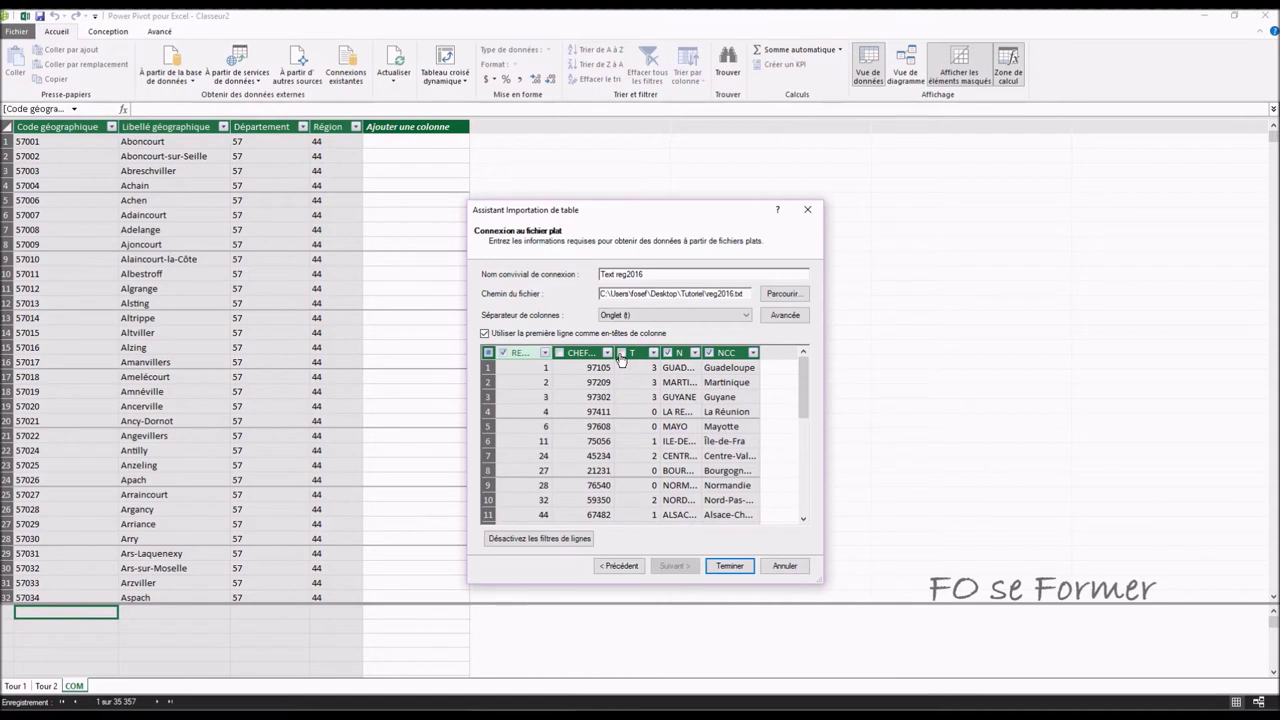
- Also exclude TNCC and NCCENR, then import reg2016's 18 regions with REGION and NCC
{"action": "left_click", "coordinate": [621, 354]}
{"action": "left_click", "coordinate": [709, 354]}
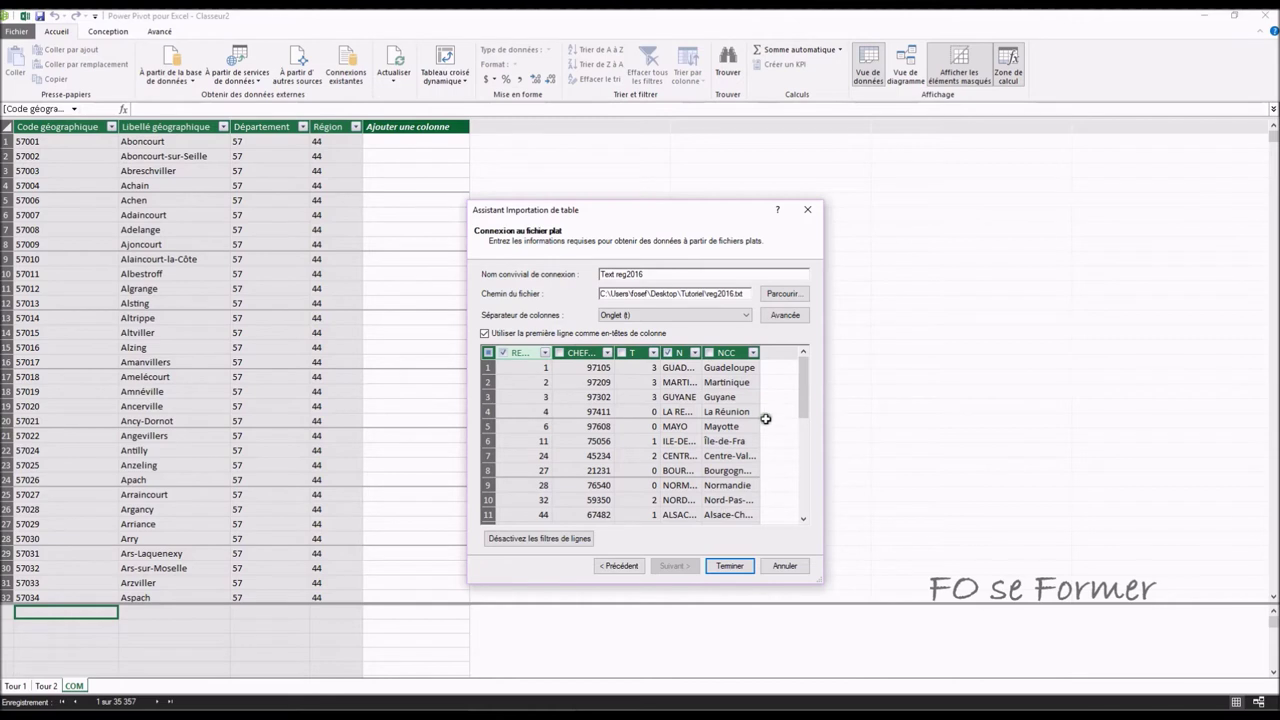
{"action": "left_click_drag", "start_coordinate": [803, 405], "coordinate": [806, 470]}
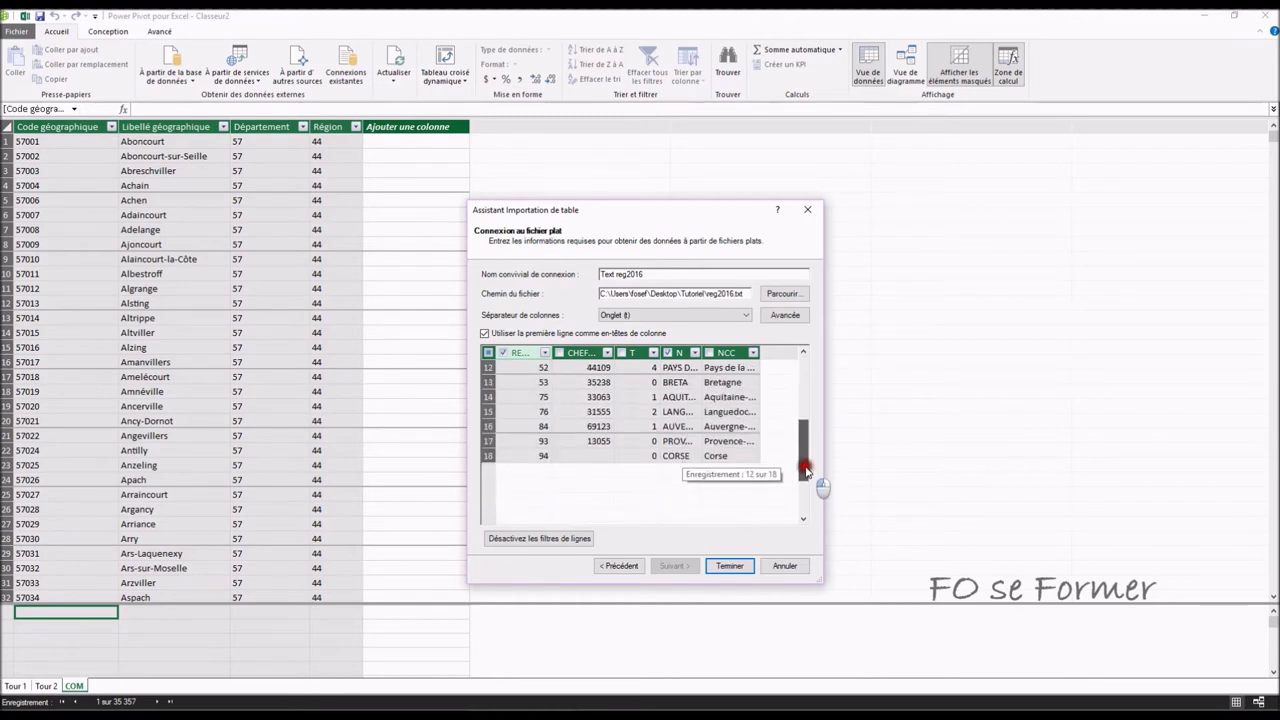
{"action": "mouse_move", "coordinate": [806, 470]}
{"action": "left_mouse_down"}
{"action": "mouse_move", "coordinate": [803, 413]}
{"action": "mouse_move", "coordinate": [806, 457]}
{"action": "left_mouse_up"}
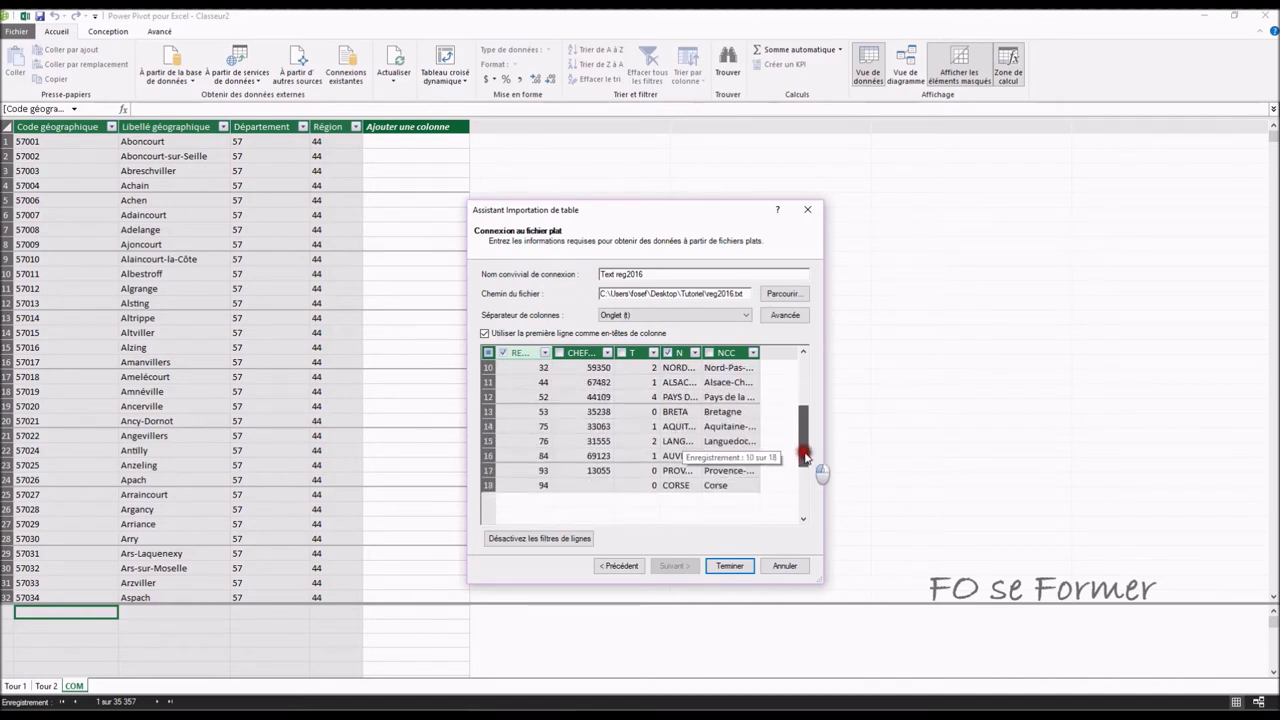
{"action": "left_click_drag", "start_coordinate": [806, 457], "coordinate": [806, 385]}
{"action": "left_click", "coordinate": [723, 568]}
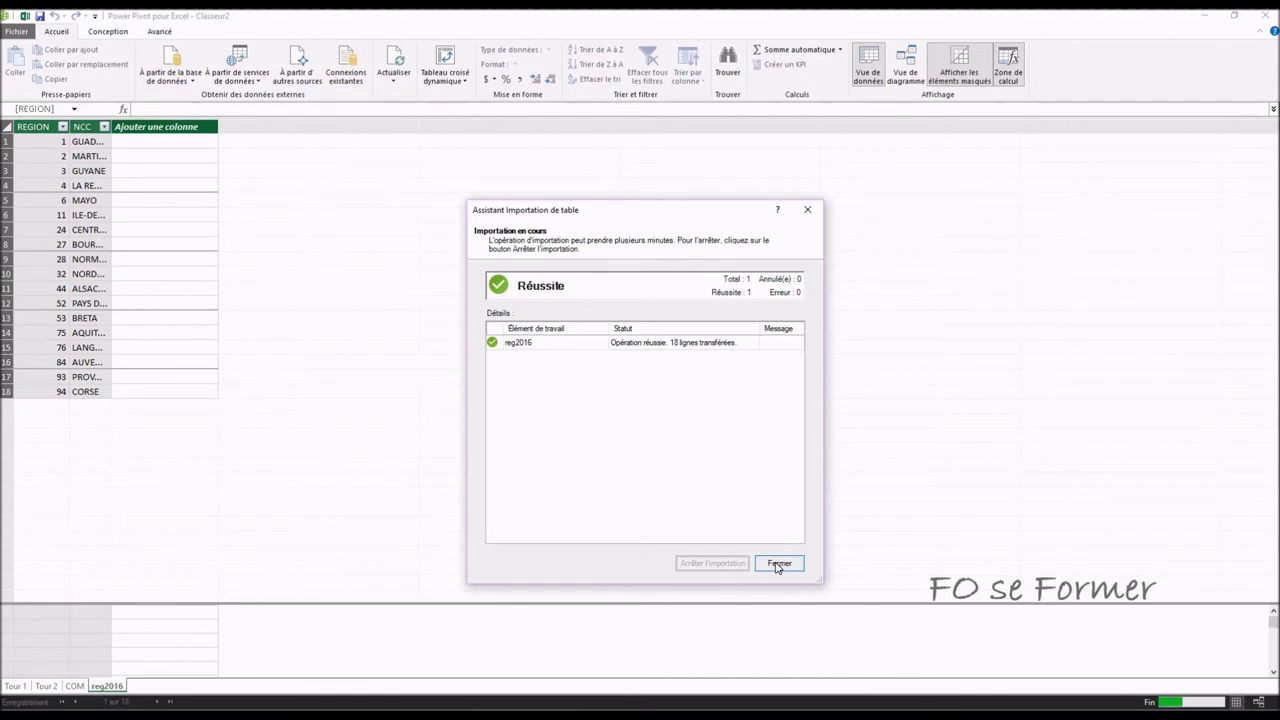
{"action": "left_click", "coordinate": [770, 562]}
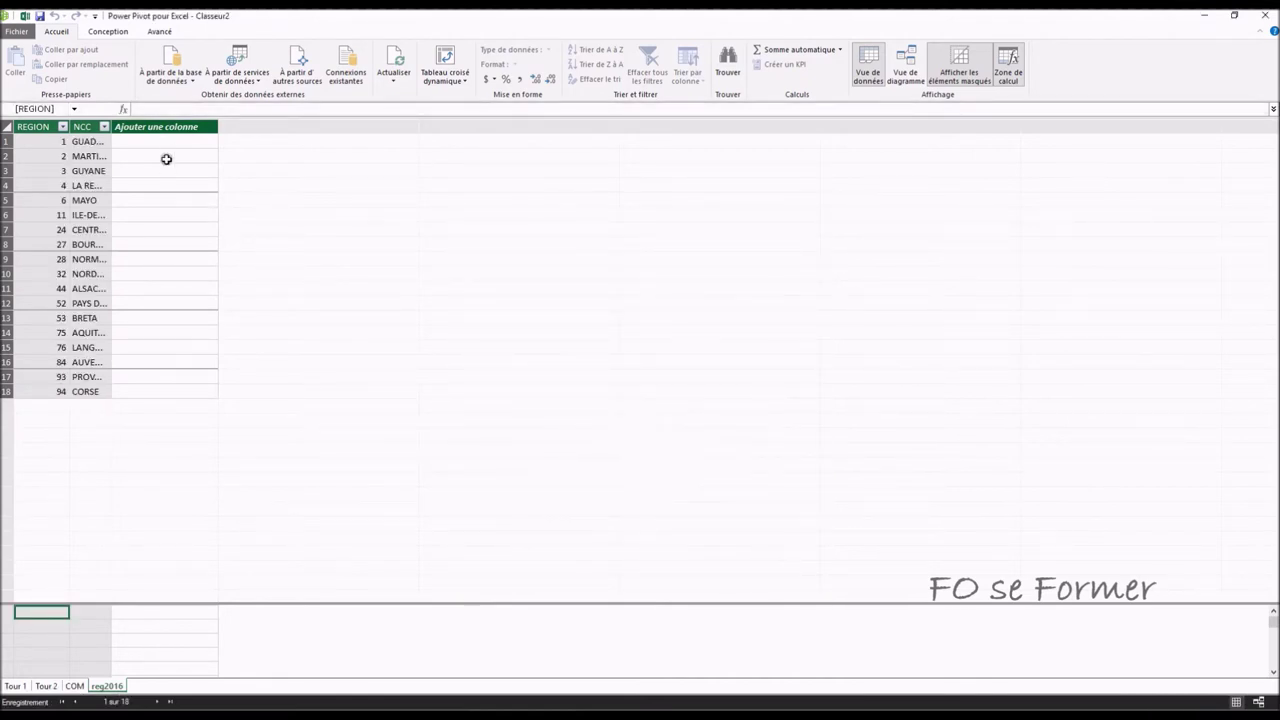
- Widen reg2016's NCC column to show full region names, then return to the Tour 1 table
{"action": "left_click_drag", "start_coordinate": [111, 128], "coordinate": [174, 128]}
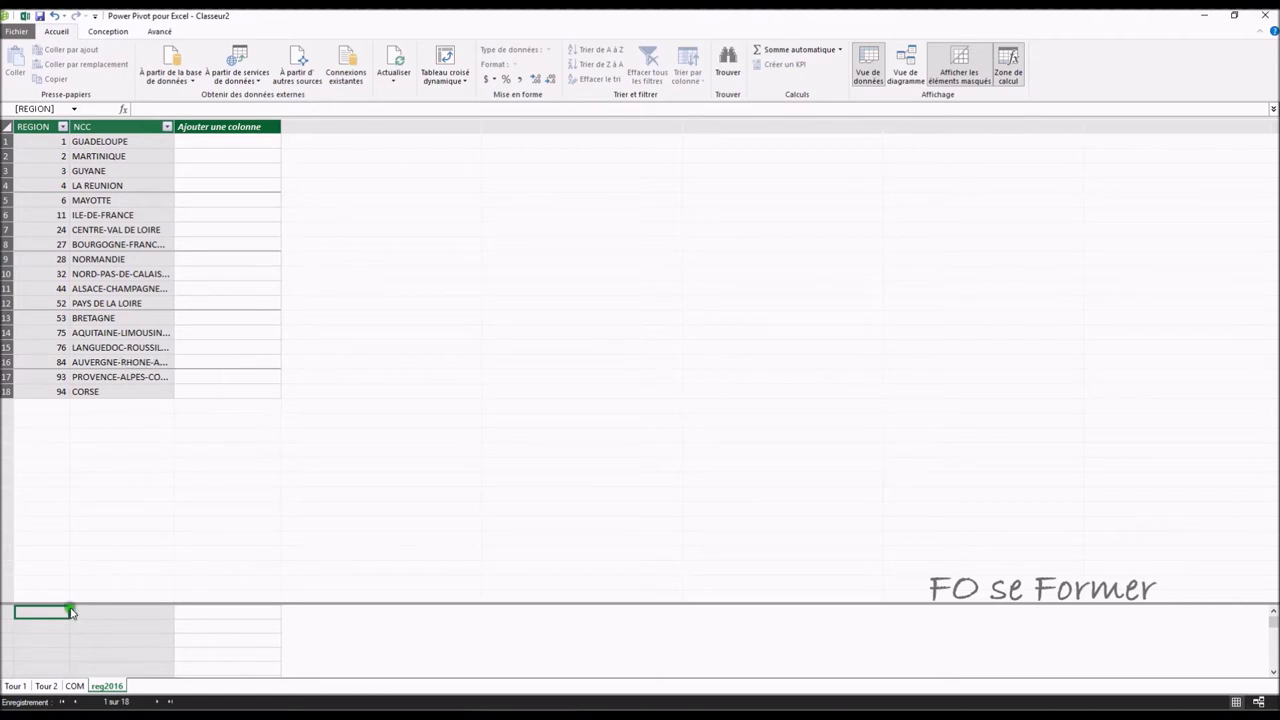
{"action": "left_click", "coordinate": [15, 687]}
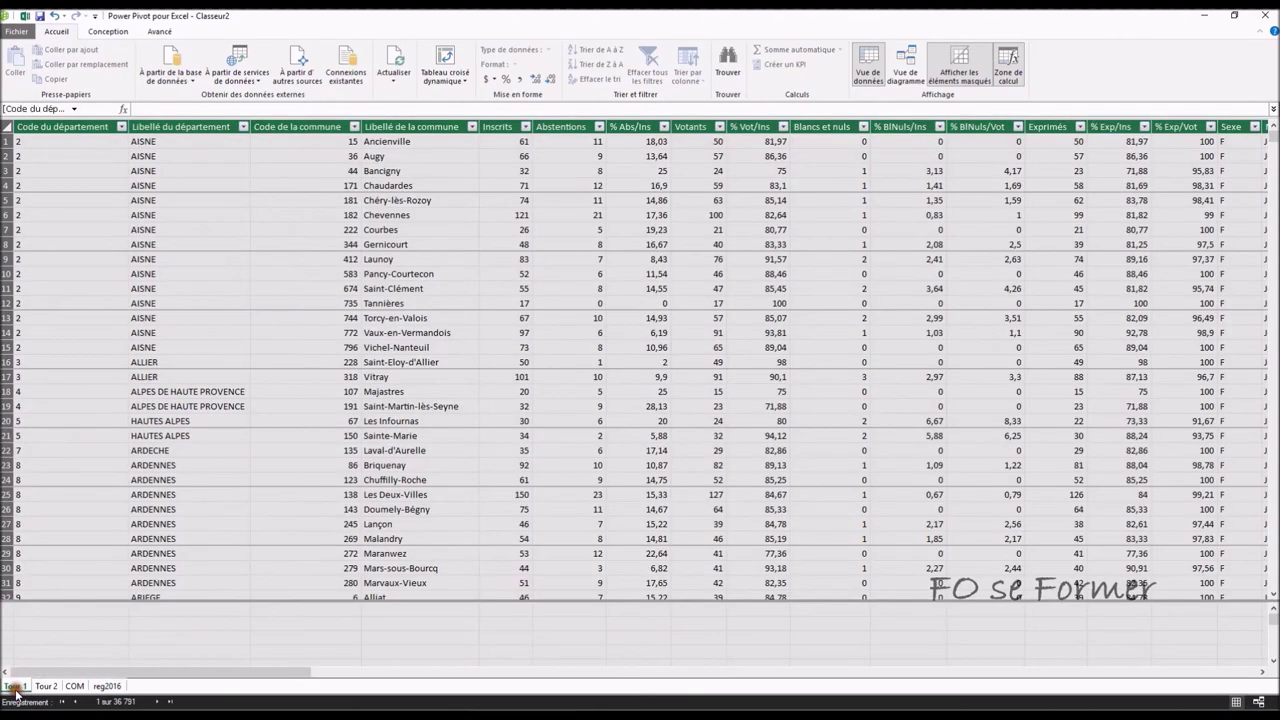
{"action": "left_click", "coordinate": [355, 347]}
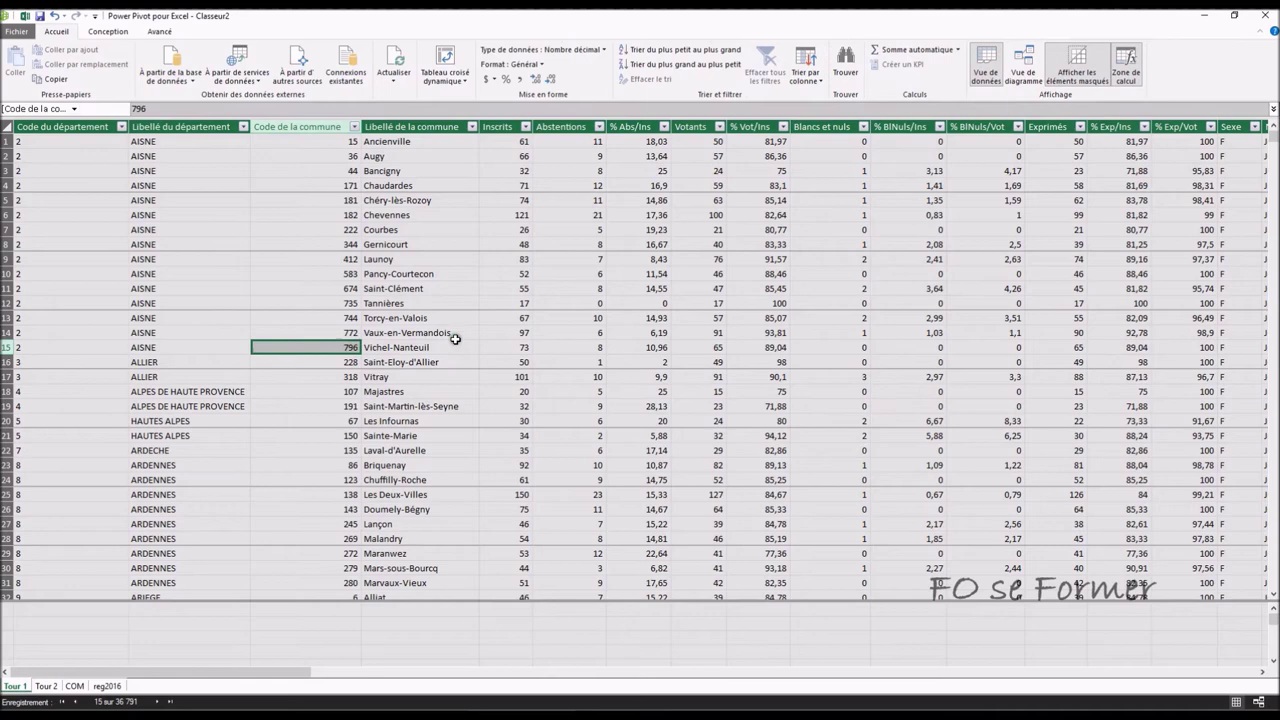
- Insert a data-model PivotTable on the existing sheet at Feuil1!$A$1
{"action": "left_click", "coordinate": [447, 58]}
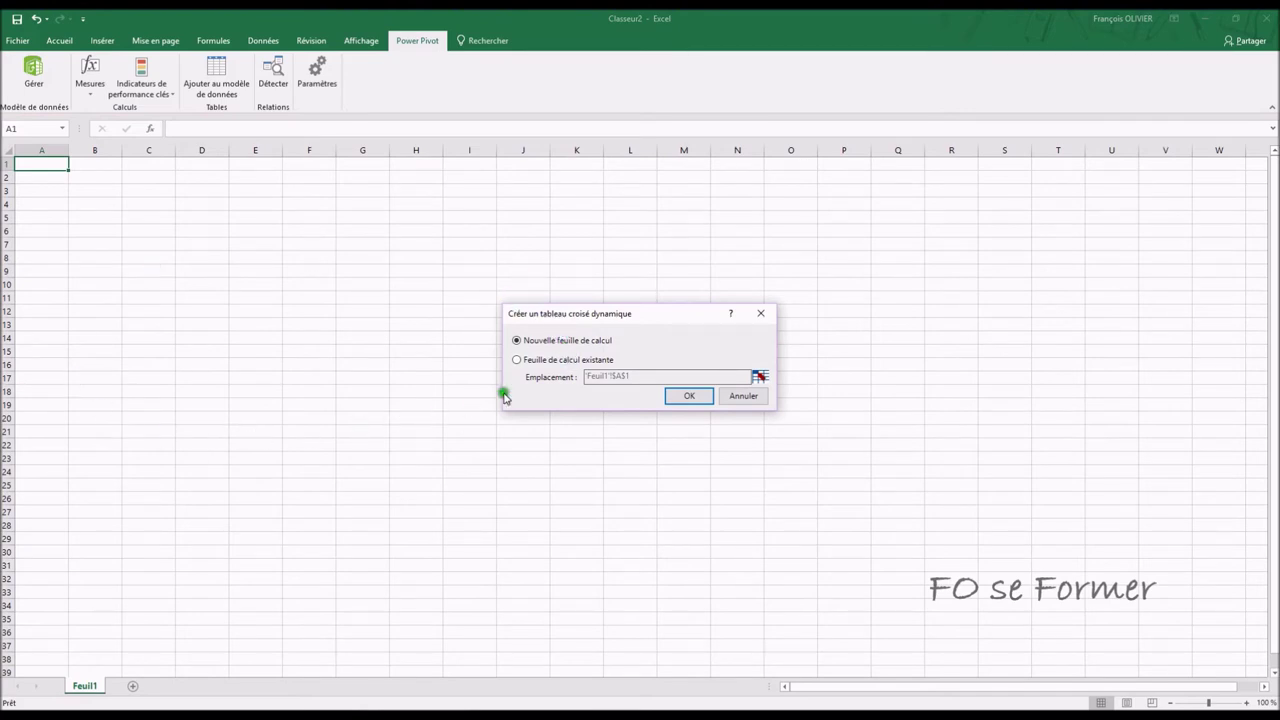
{"action": "left_click", "coordinate": [517, 362]}
{"action": "left_click", "coordinate": [655, 375]}
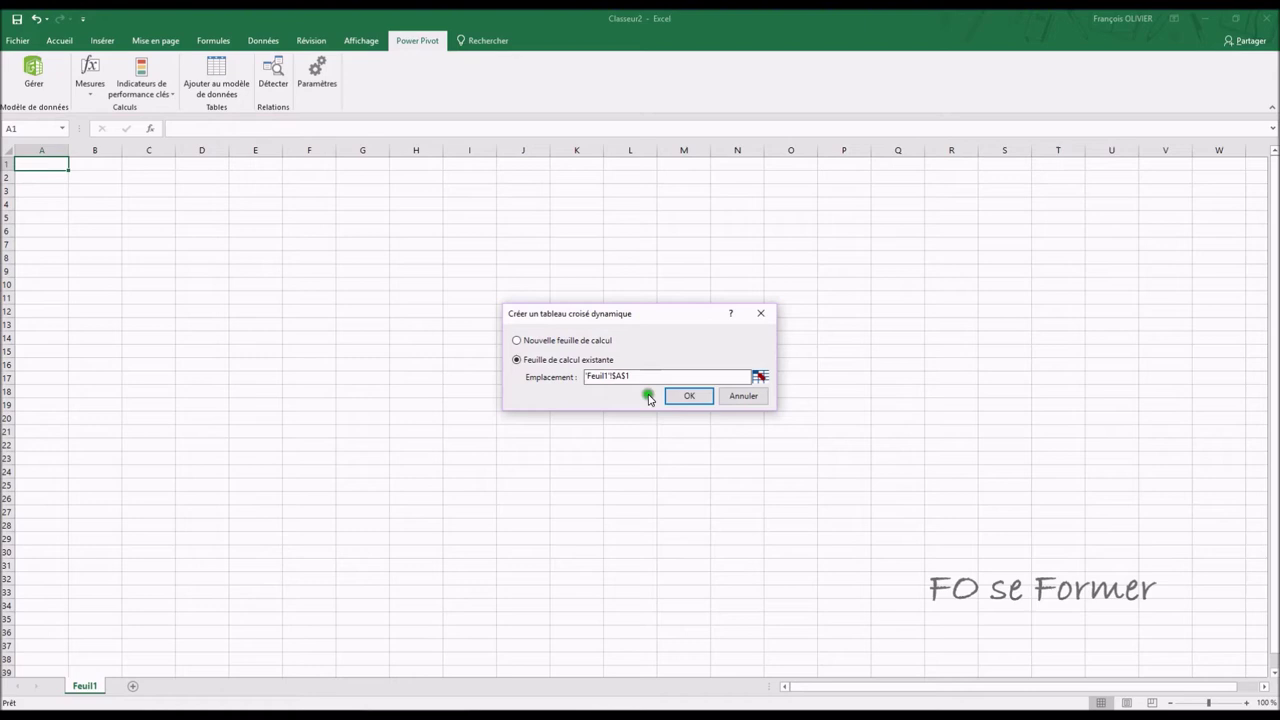
{"action": "left_click", "coordinate": [689, 397]}
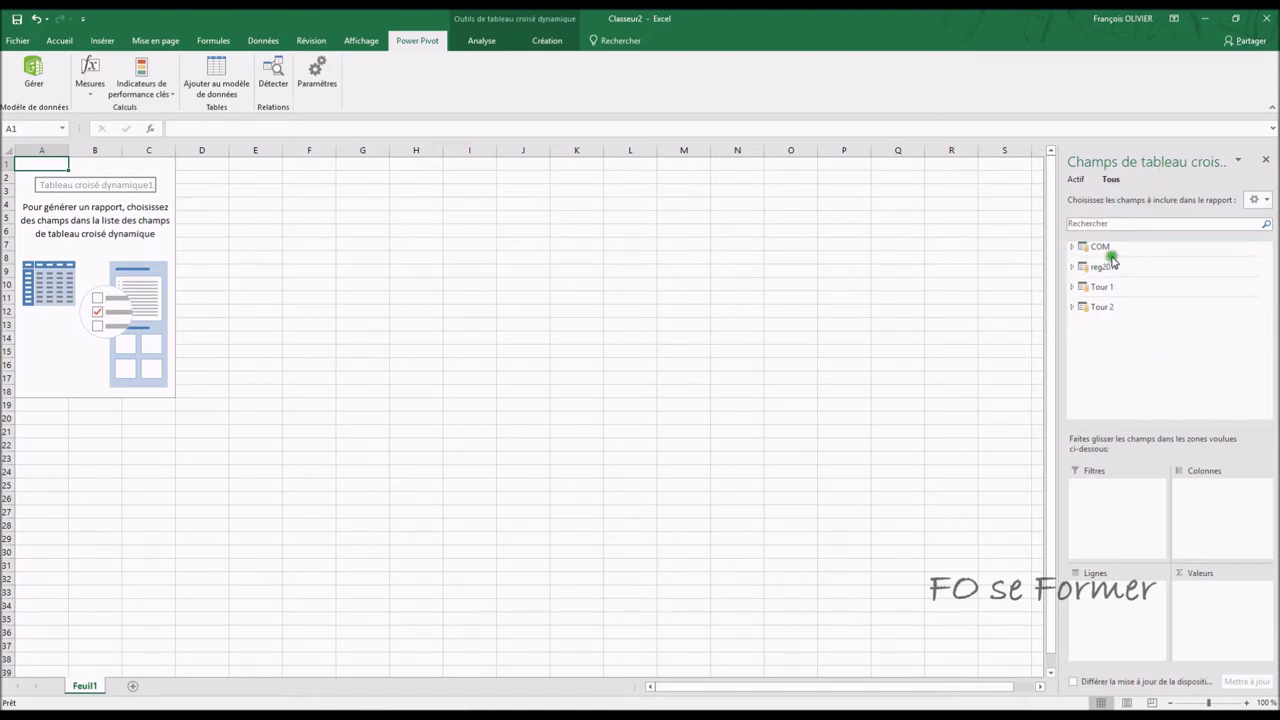
- Expand and collapse the COM table's field list several times in the PivotTable Fields pane
{"action": "left_click_drag", "start_coordinate": [1116, 260], "coordinate": [1098, 270]}
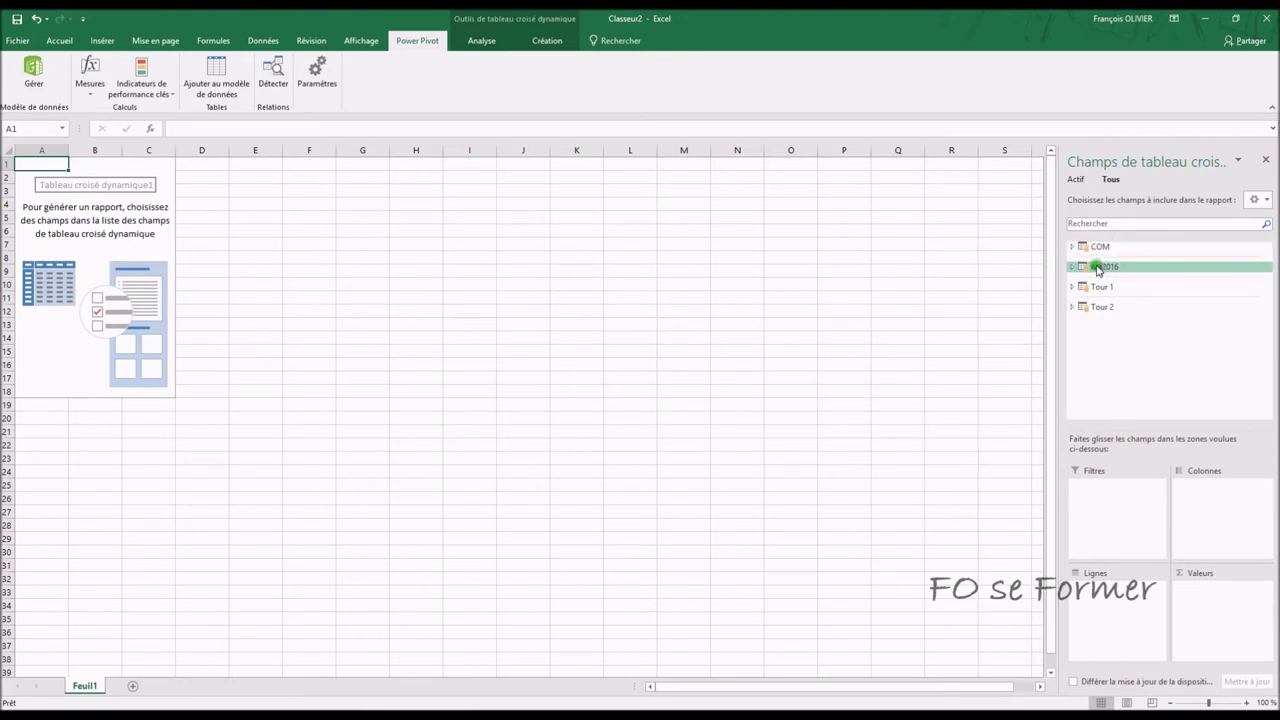
{"action": "left_click_drag", "start_coordinate": [1098, 270], "coordinate": [1080, 250]}
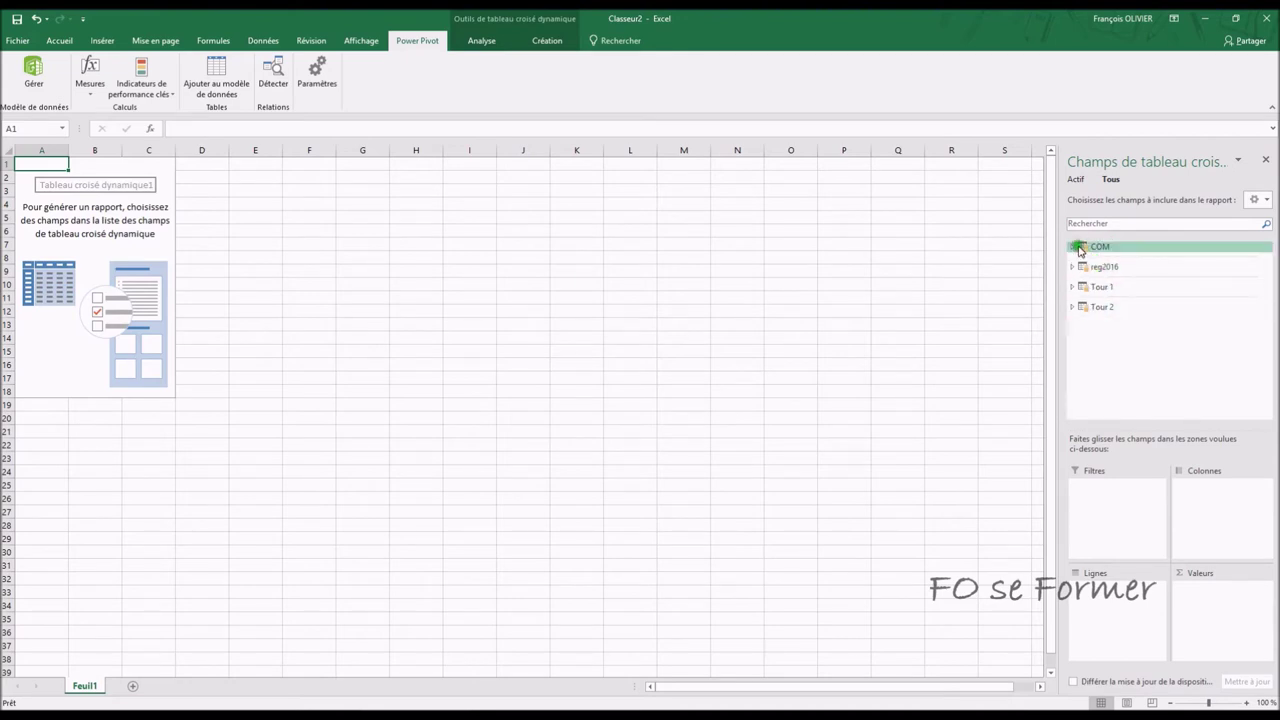
{"action": "left_click", "coordinate": [1071, 247]}
{"action": "left_click", "coordinate": [1071, 247]}
{"action": "left_click", "coordinate": [1071, 247]}
{"action": "left_click", "coordinate": [1071, 247]}
{"action": "left_click", "coordinate": [1071, 247]}
{"action": "left_click", "coordinate": [1071, 247]}
{"action": "left_click", "coordinate": [1071, 247]}
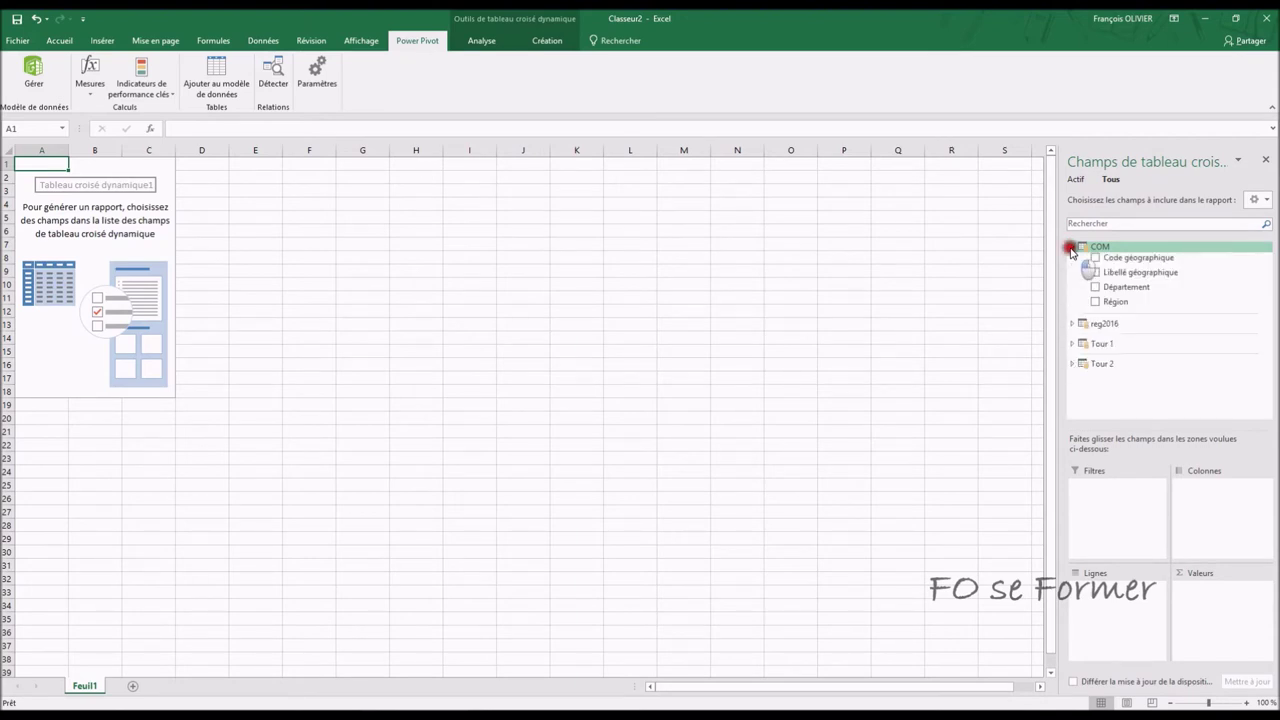
{"action": "left_click", "coordinate": [1071, 247]}
- Check the reg2016 table's fields, then expand Tour 1 and scroll to its vote fields
{"action": "left_click", "coordinate": [1072, 267]}
{"action": "left_click", "coordinate": [1072, 267]}
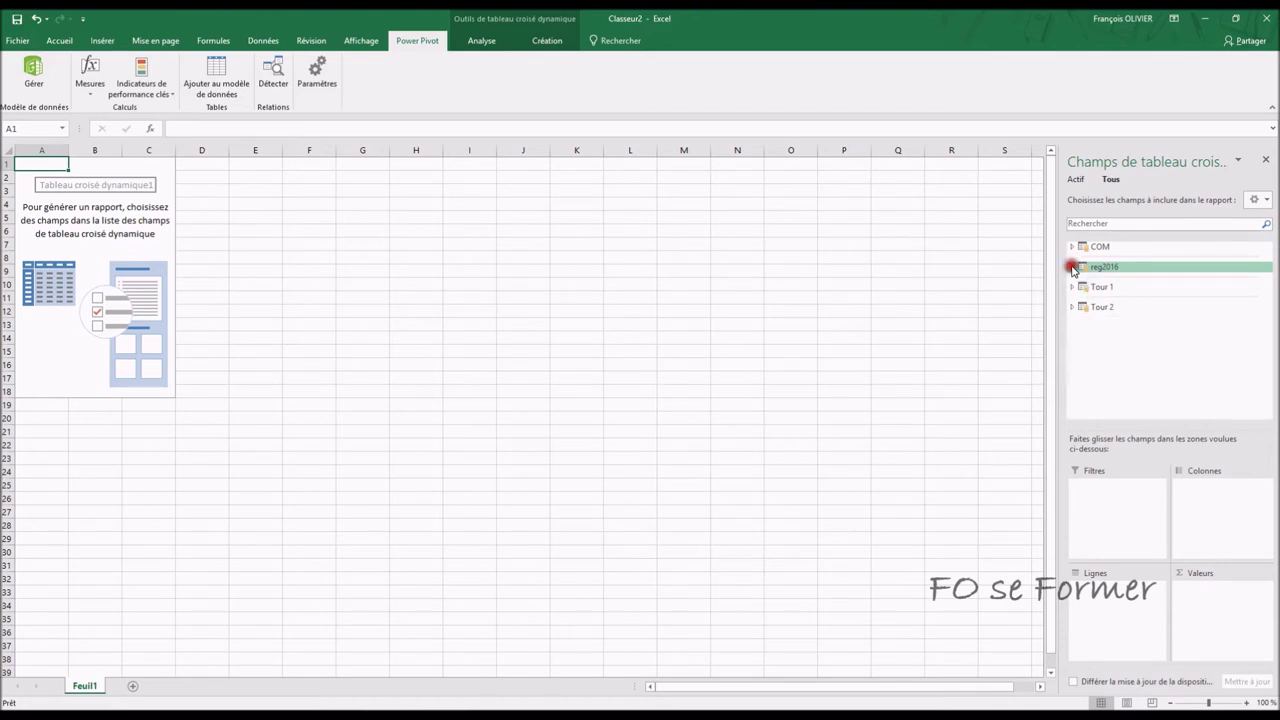
{"action": "left_click", "coordinate": [1072, 287]}
{"action": "left_click", "coordinate": [1072, 249]}
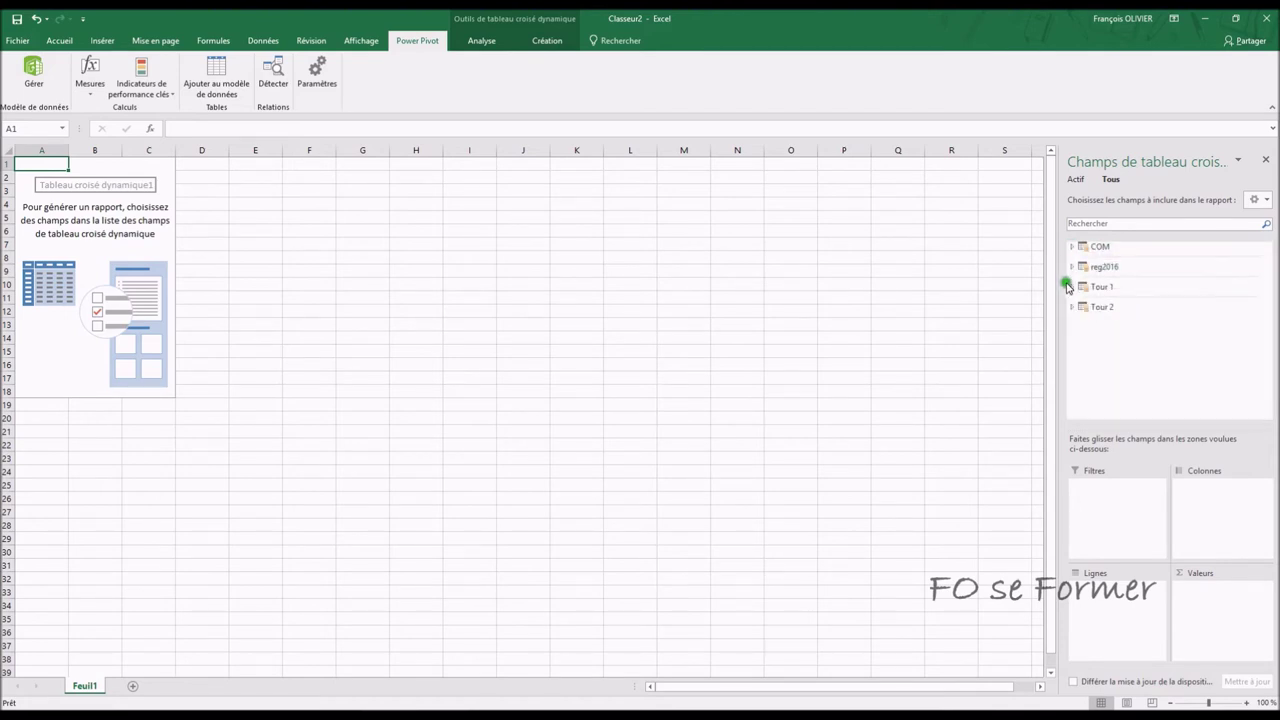
{"action": "left_click", "coordinate": [1071, 286]}
{"action": "left_click_drag", "start_coordinate": [1267, 272], "coordinate": [1270, 309]}
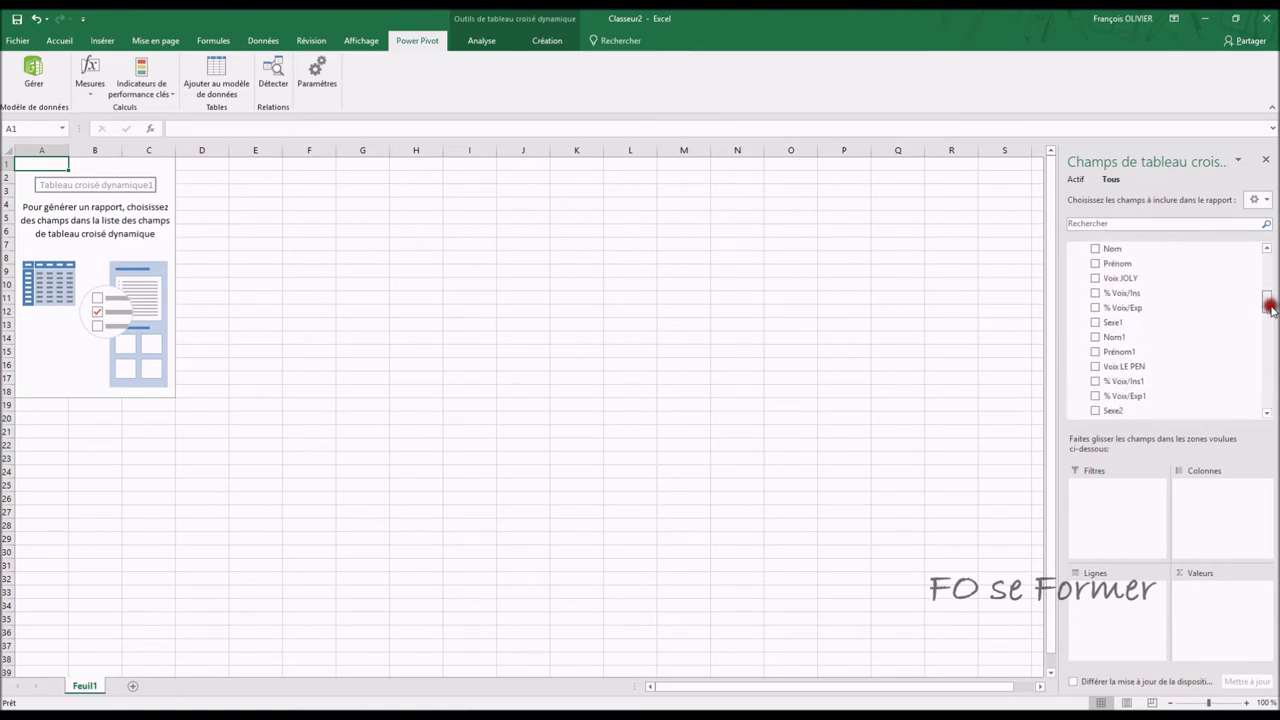
- Add Voix JOLY, LE PEN, SARKOZY, MELENCHON and POUTOU sums to the pivot table
{"action": "left_click", "coordinate": [1095, 278]}
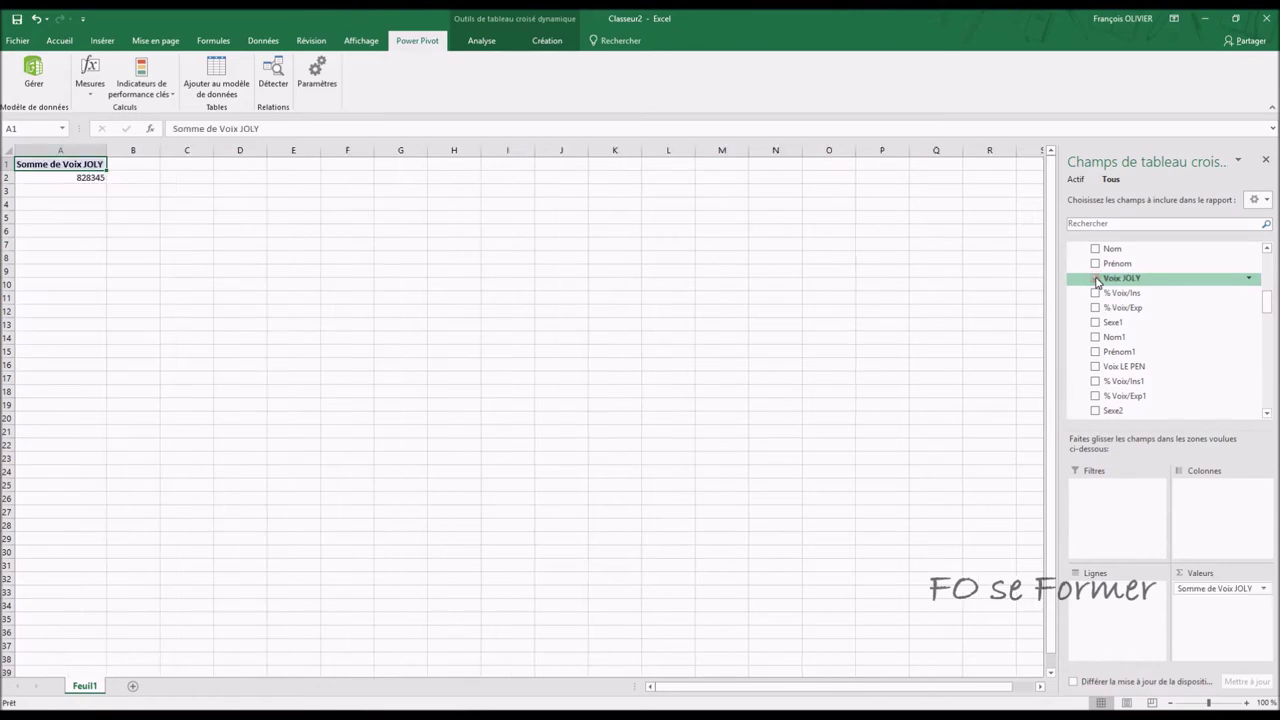
{"action": "left_click", "coordinate": [1095, 366]}
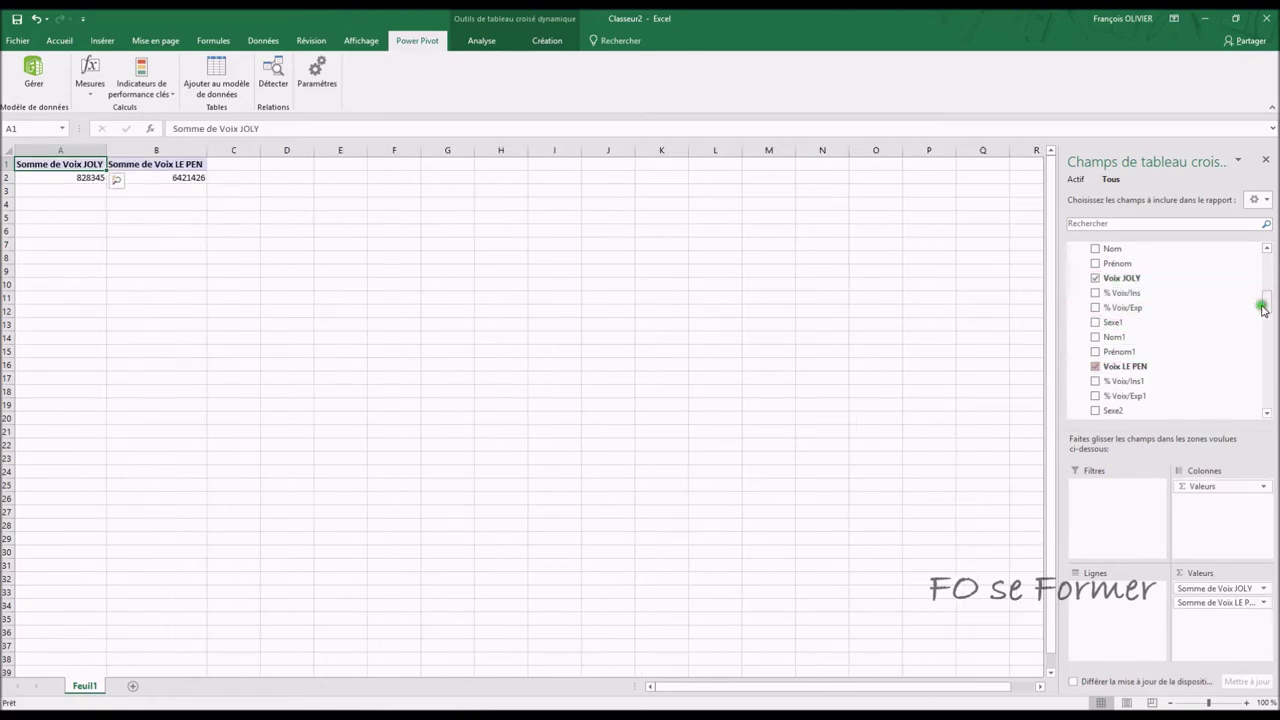
{"action": "left_click_drag", "start_coordinate": [1267, 304], "coordinate": [1267, 328]}
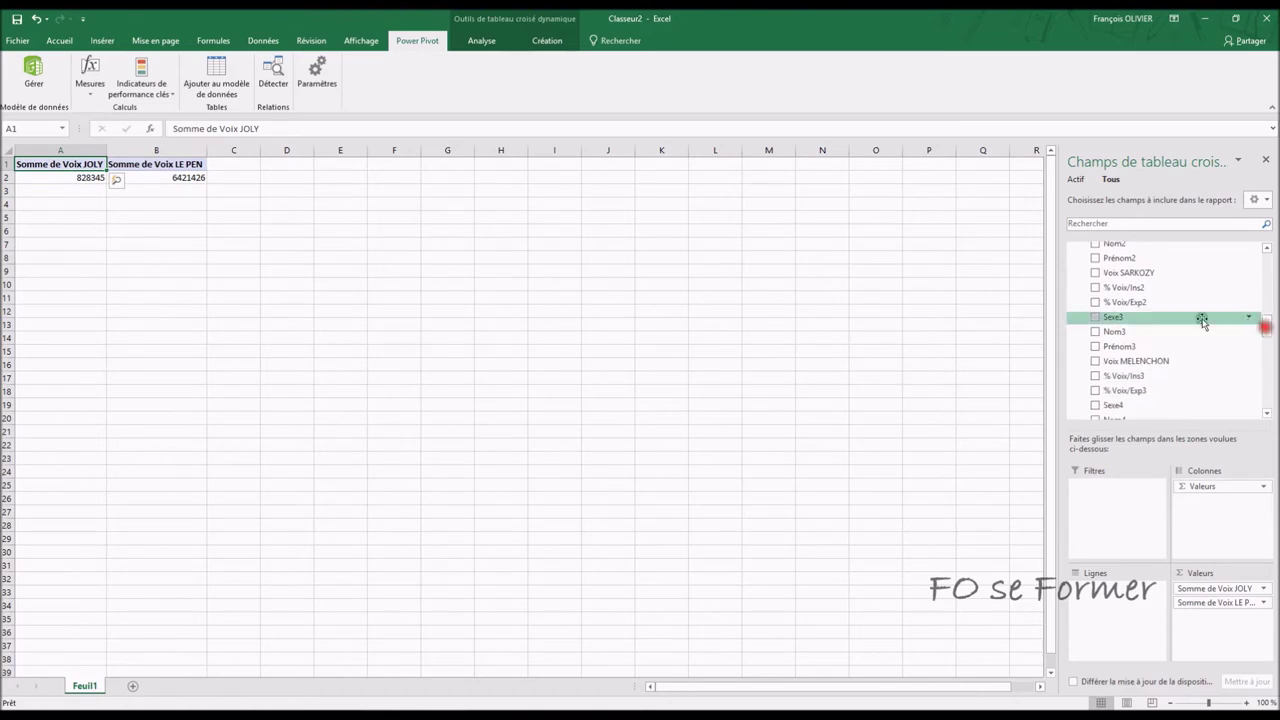
{"action": "left_click", "coordinate": [1095, 272]}
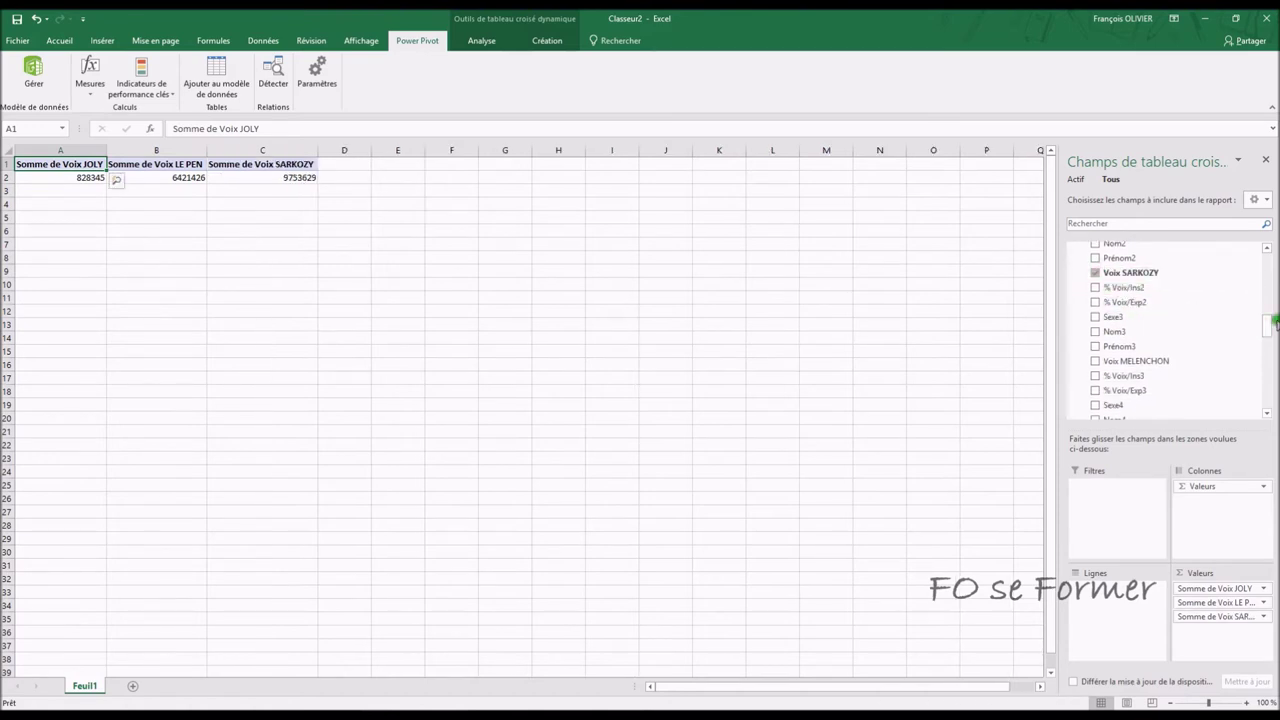
{"action": "left_click_drag", "start_coordinate": [1267, 326], "coordinate": [1268, 338]}
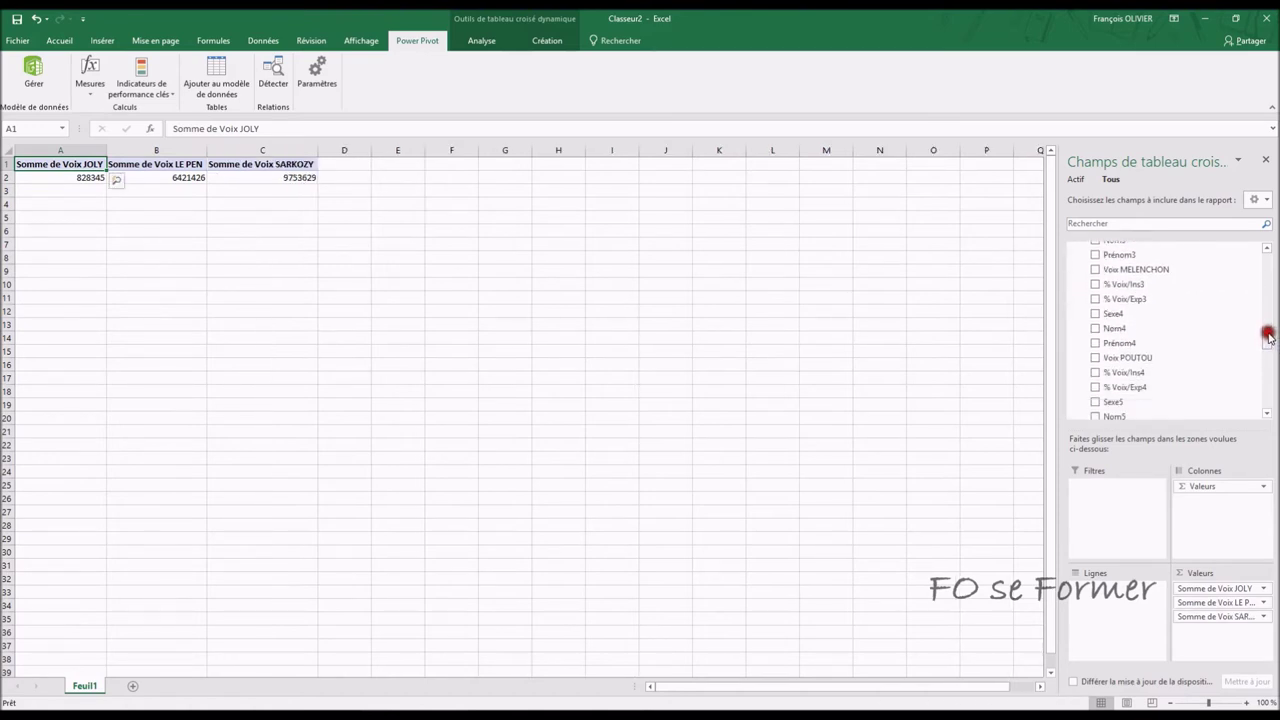
{"action": "left_click", "coordinate": [1095, 270]}
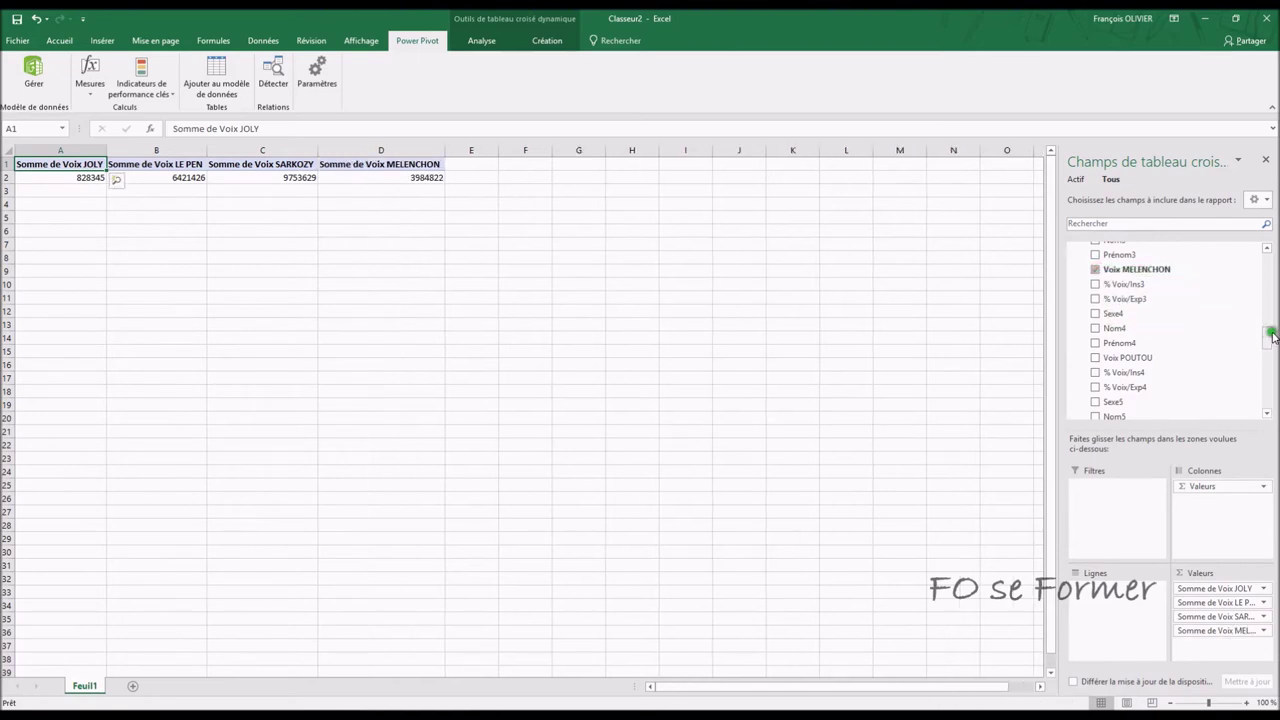
{"action": "left_click_drag", "start_coordinate": [1136, 314], "coordinate": [1133, 316]}
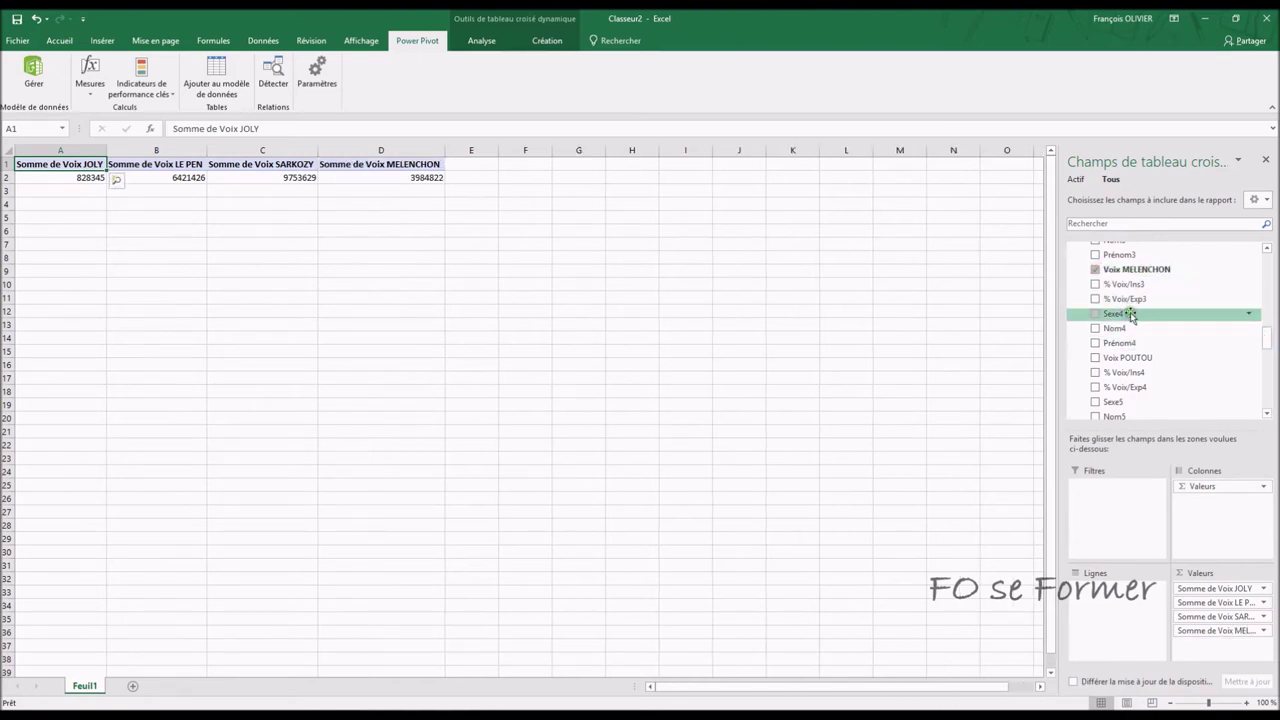
{"action": "left_click", "coordinate": [1094, 358]}
{"action": "left_click_drag", "start_coordinate": [1266, 338], "coordinate": [1265, 357]}
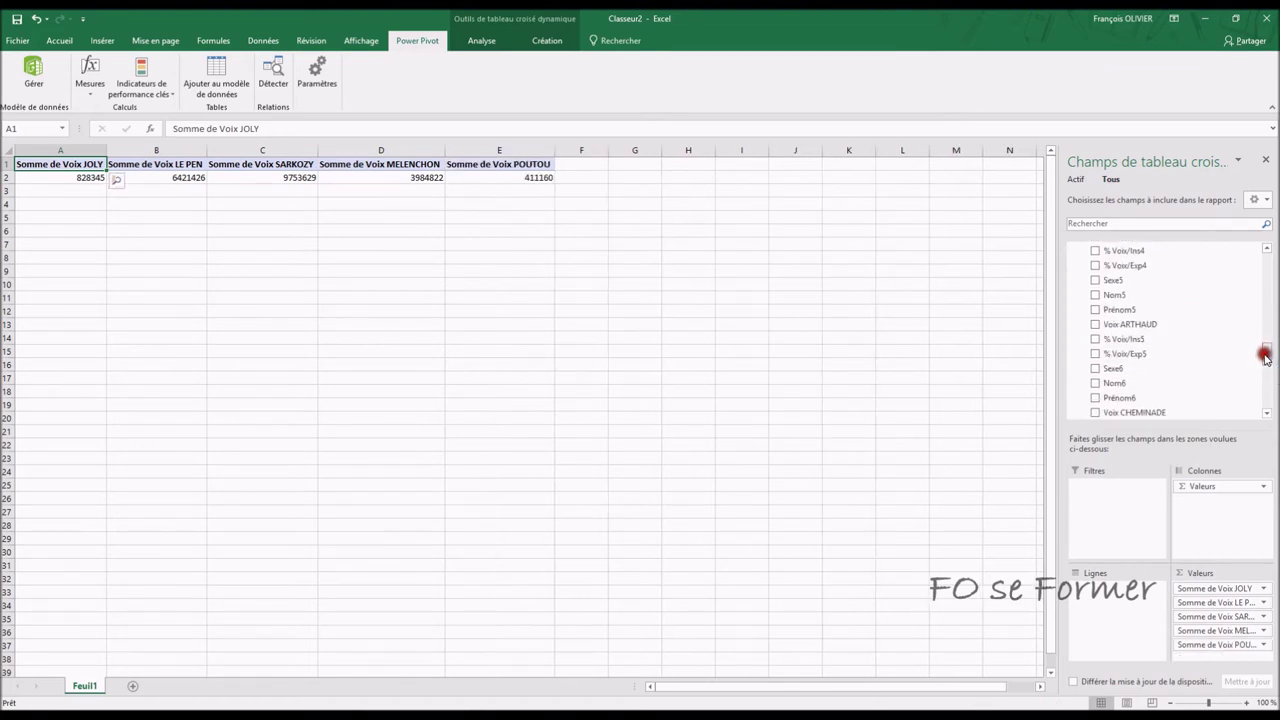
- Add Voix ARTHAUD, CHEMINADE, BAYROU, DUPONT-AIGNAN and HOLLANDE sums, then collapse Tour 1
{"action": "left_click", "coordinate": [1094, 324]}
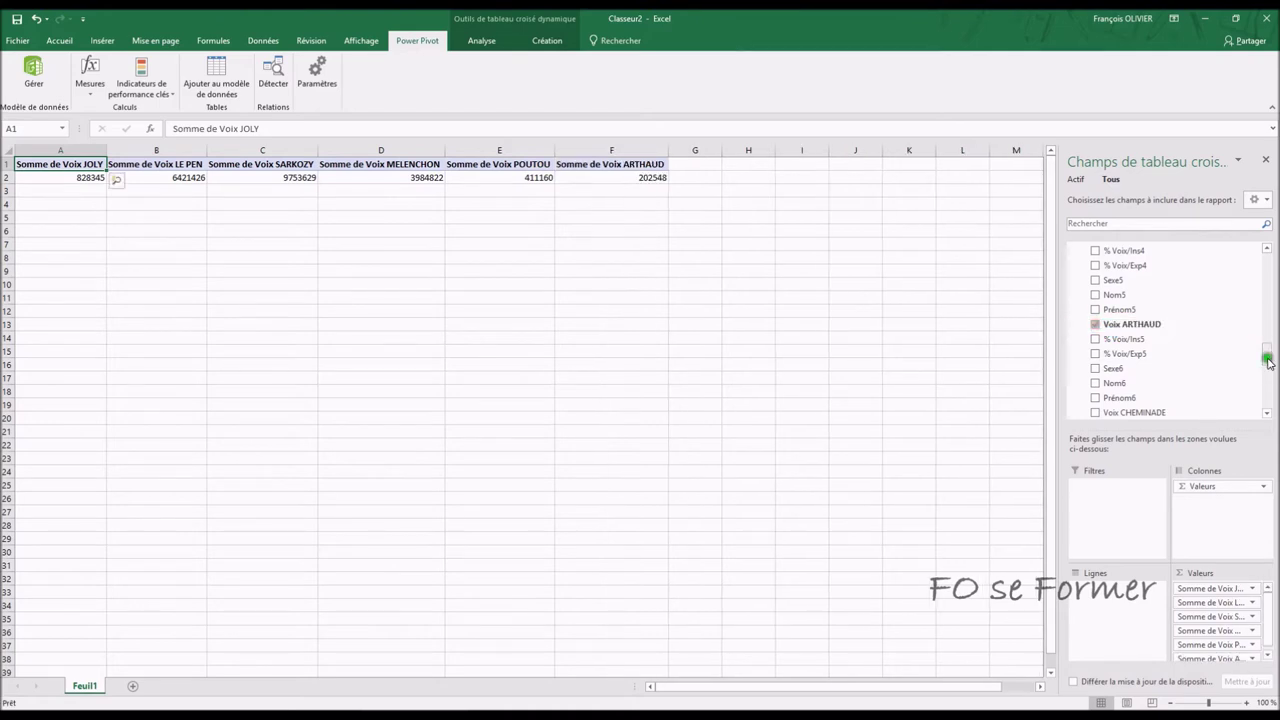
{"action": "left_click_drag", "start_coordinate": [1267, 360], "coordinate": [1266, 370]}
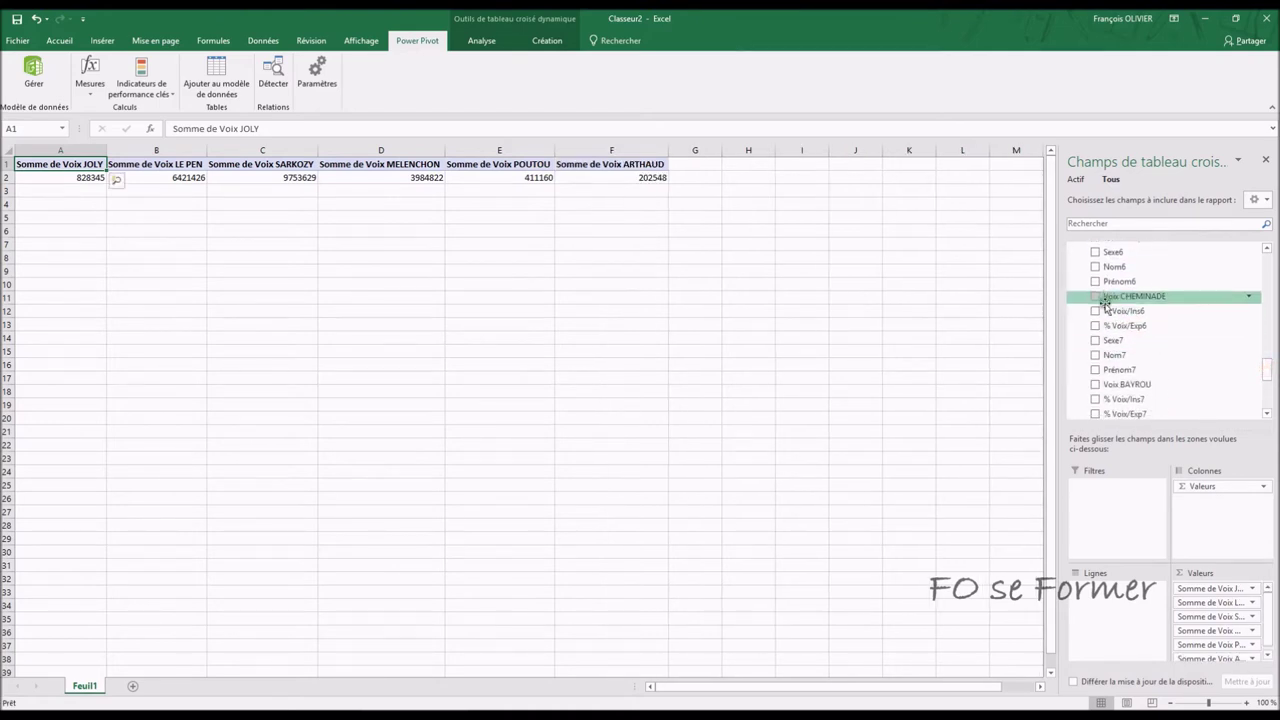
{"action": "left_click", "coordinate": [1095, 296]}
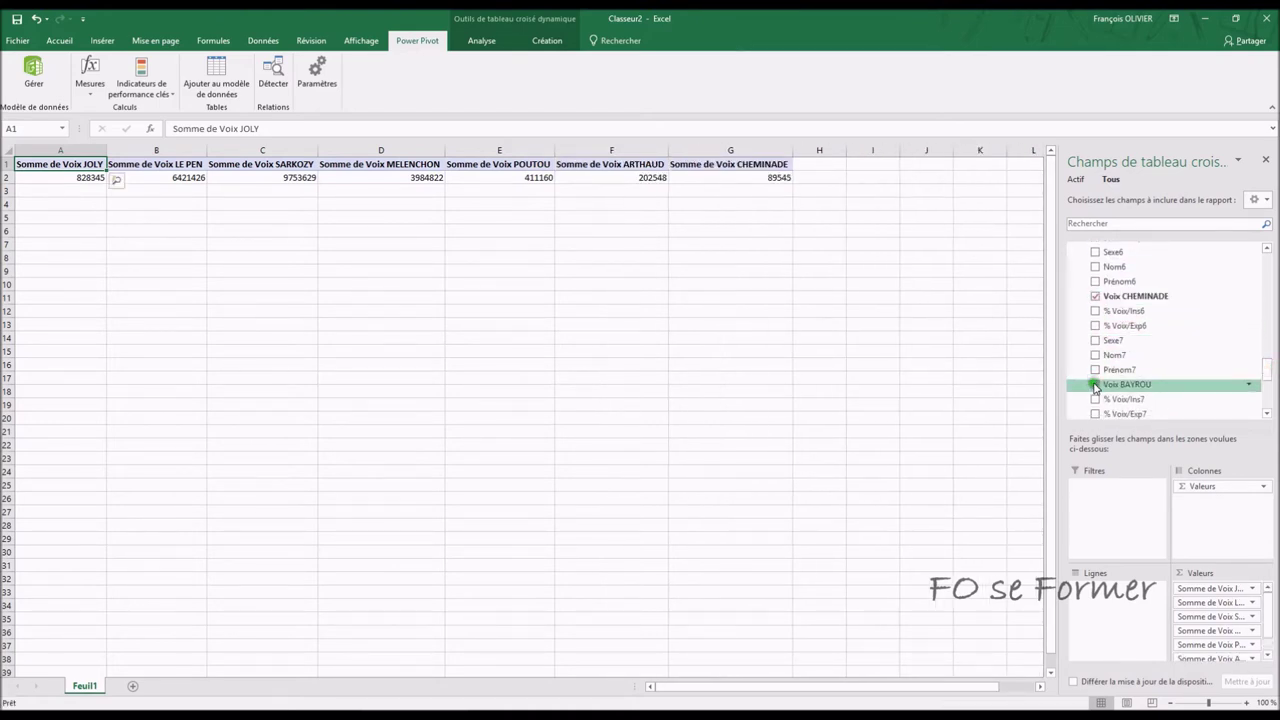
{"action": "left_click", "coordinate": [1095, 384]}
{"action": "left_click_drag", "start_coordinate": [1266, 370], "coordinate": [1266, 396]}
{"action": "left_click", "coordinate": [1095, 277]}
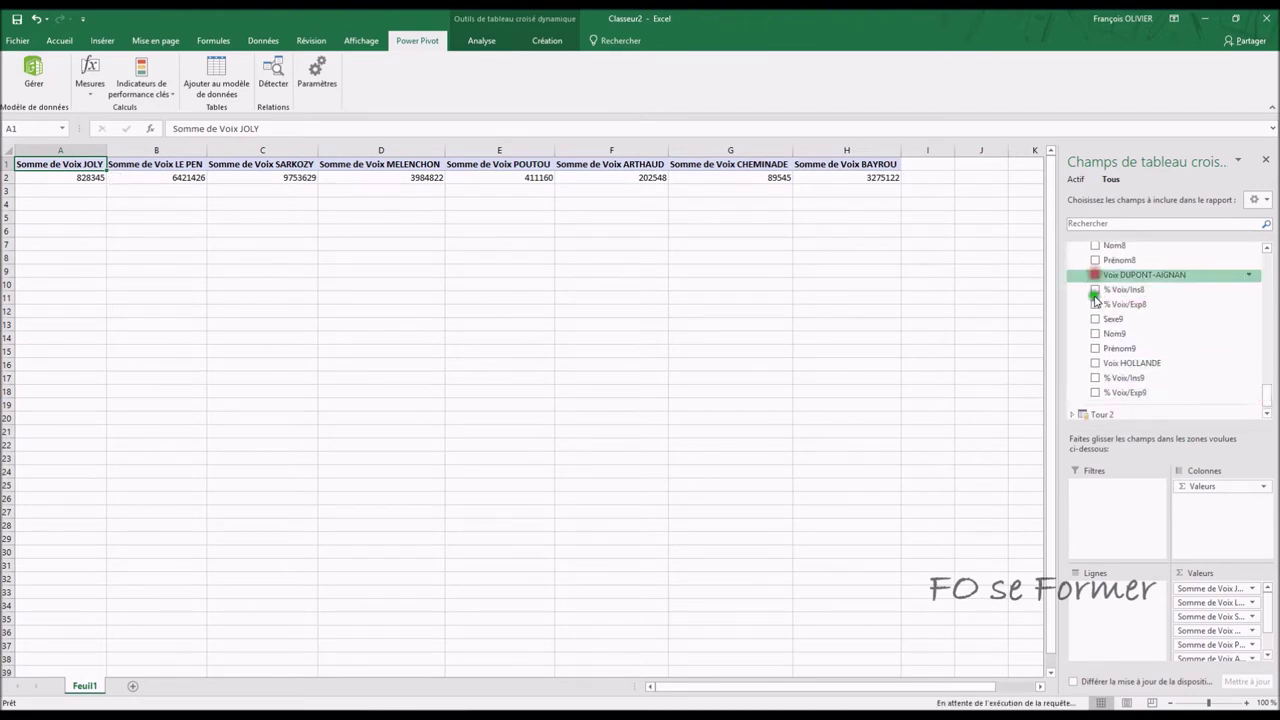
{"action": "left_click", "coordinate": [1095, 363]}
{"action": "left_click_drag", "start_coordinate": [1267, 405], "coordinate": [1267, 252]}
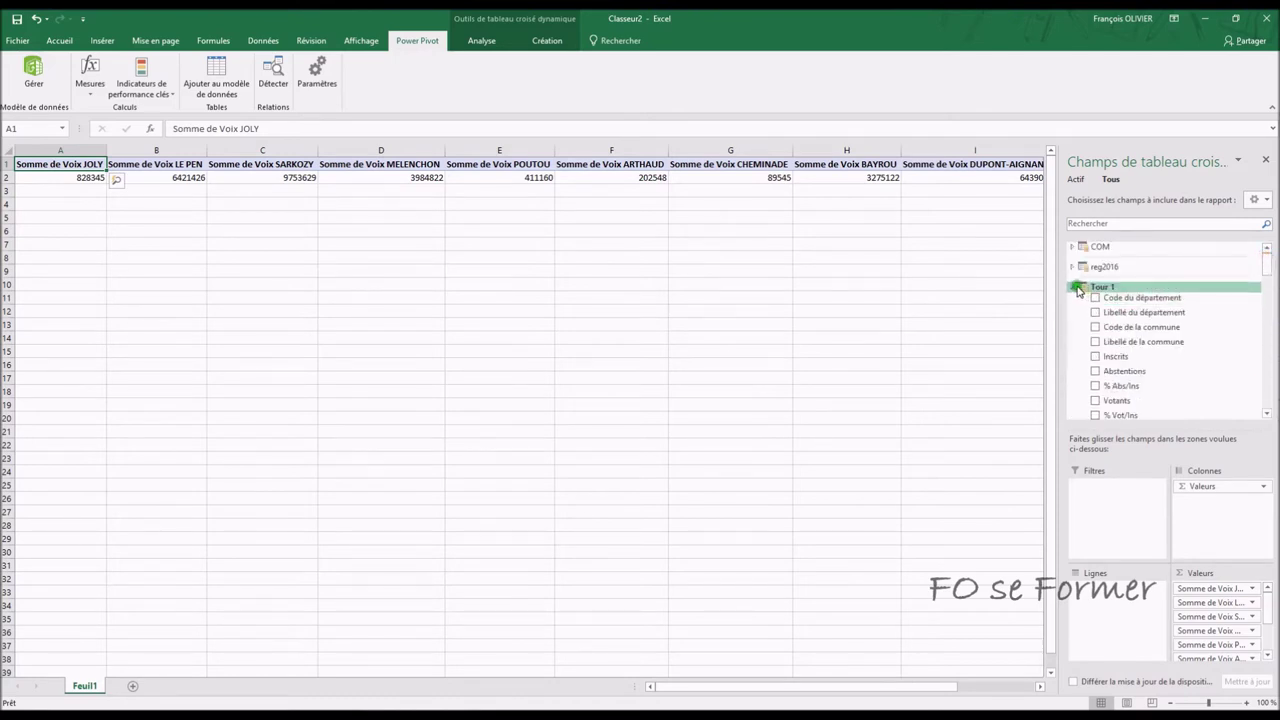
{"action": "left_click", "coordinate": [1077, 288]}
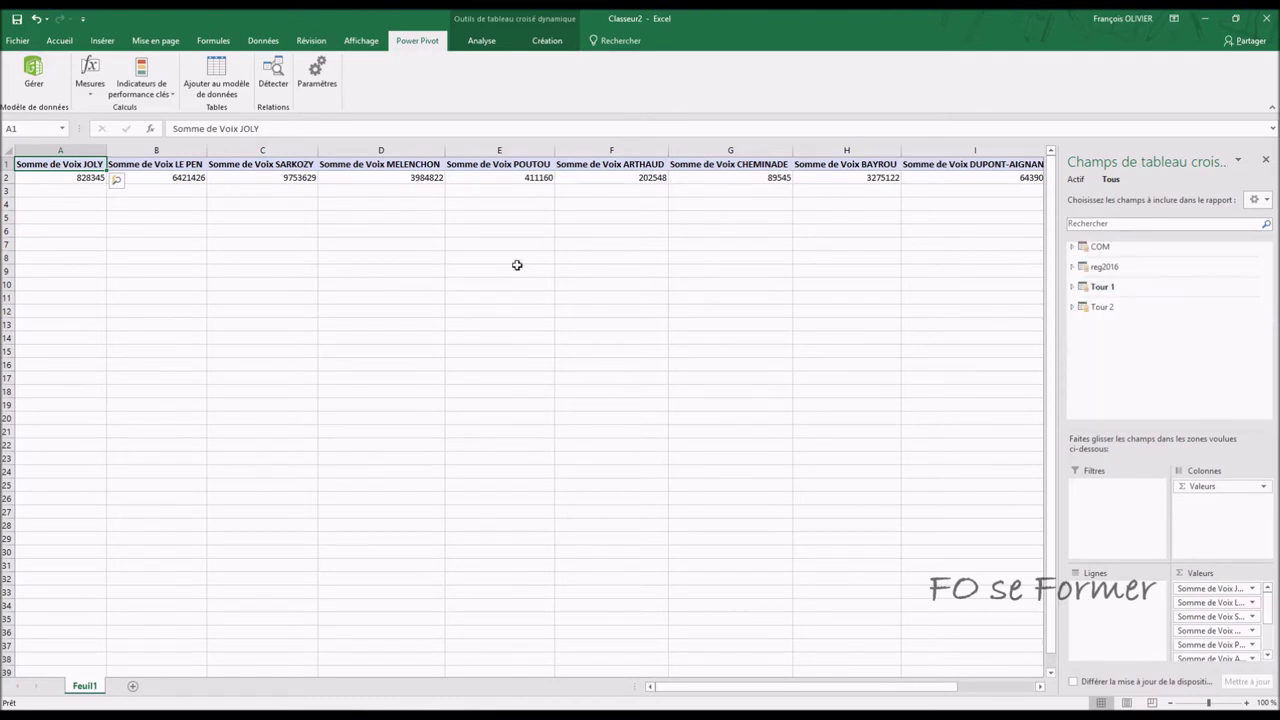
{"action": "left_click", "coordinate": [517, 265]}
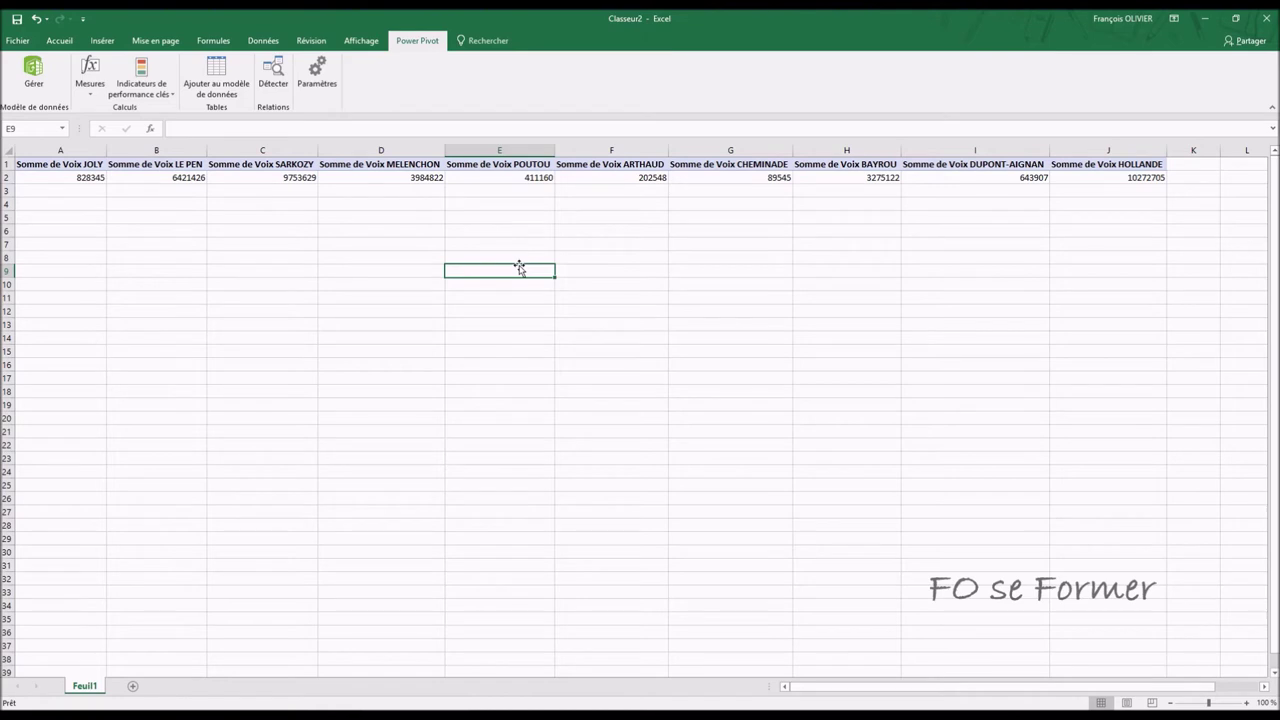
- Place COM's Région field in the pivot rows, listing region codes 01 to 94
{"action": "left_click", "coordinate": [527, 175]}
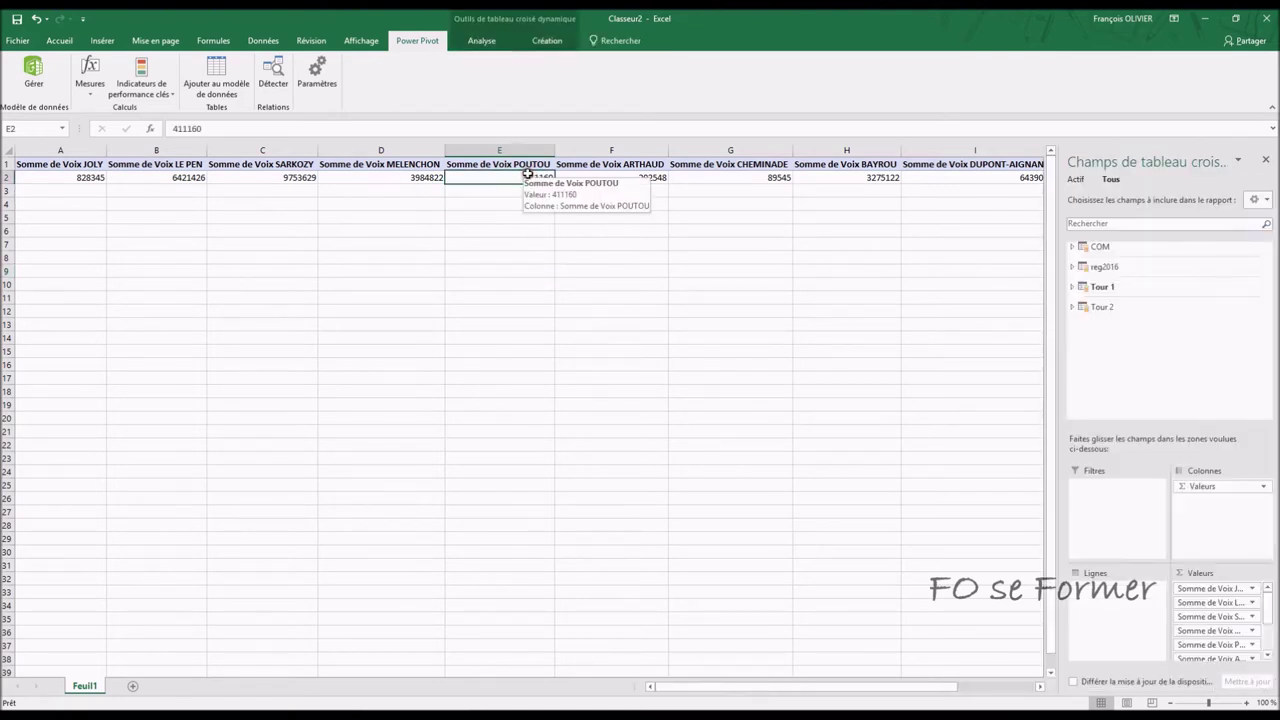
{"action": "left_click", "coordinate": [1072, 247]}
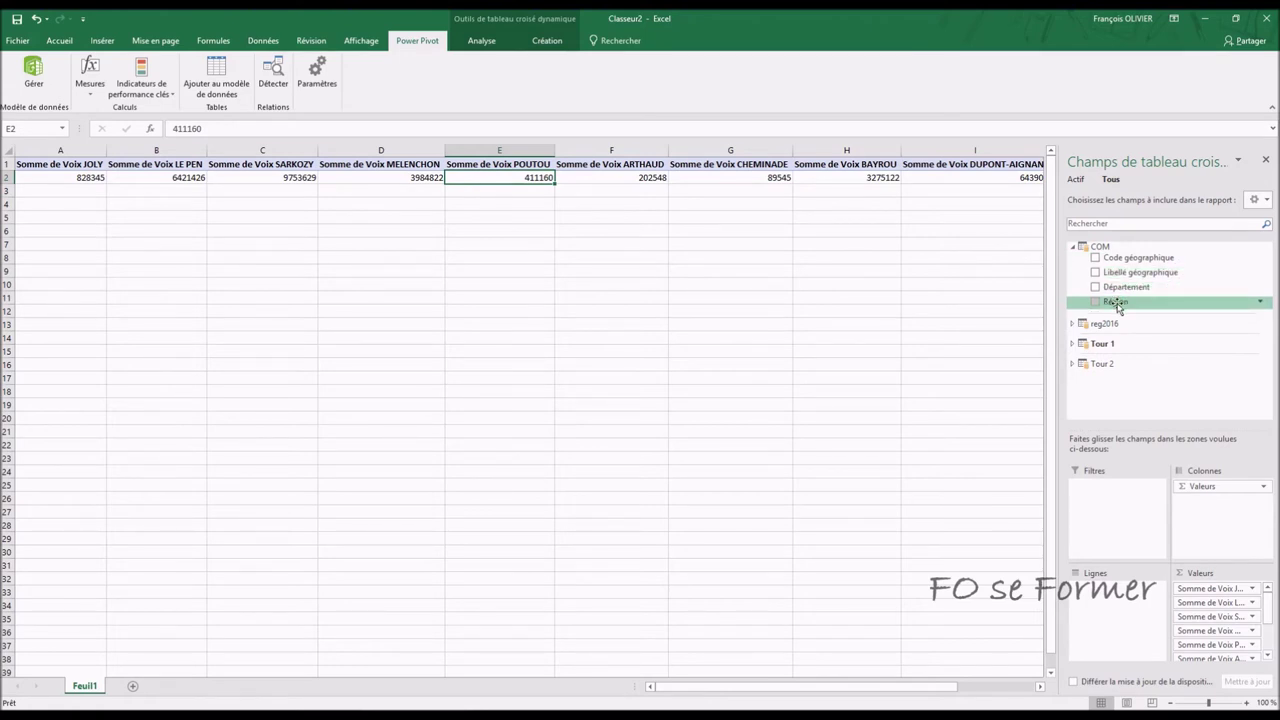
{"action": "left_click_drag", "start_coordinate": [1118, 307], "coordinate": [1110, 588]}
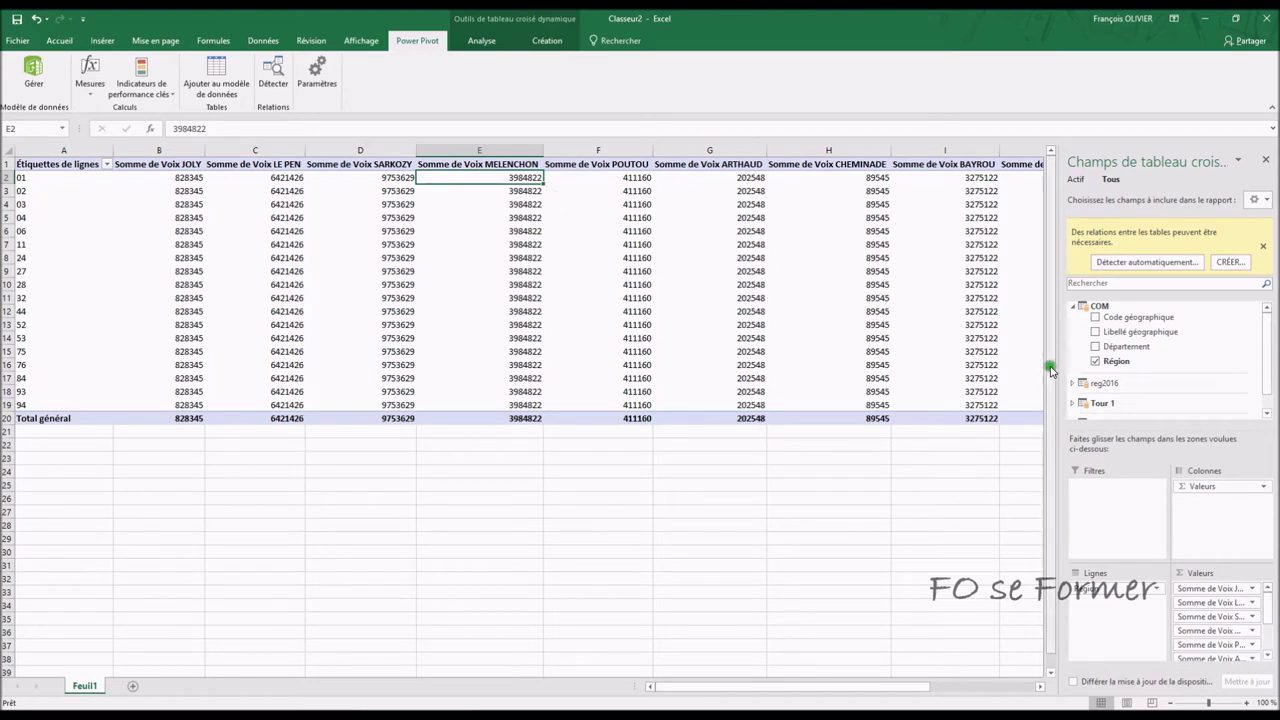
{"action": "left_click", "coordinate": [1104, 380]}
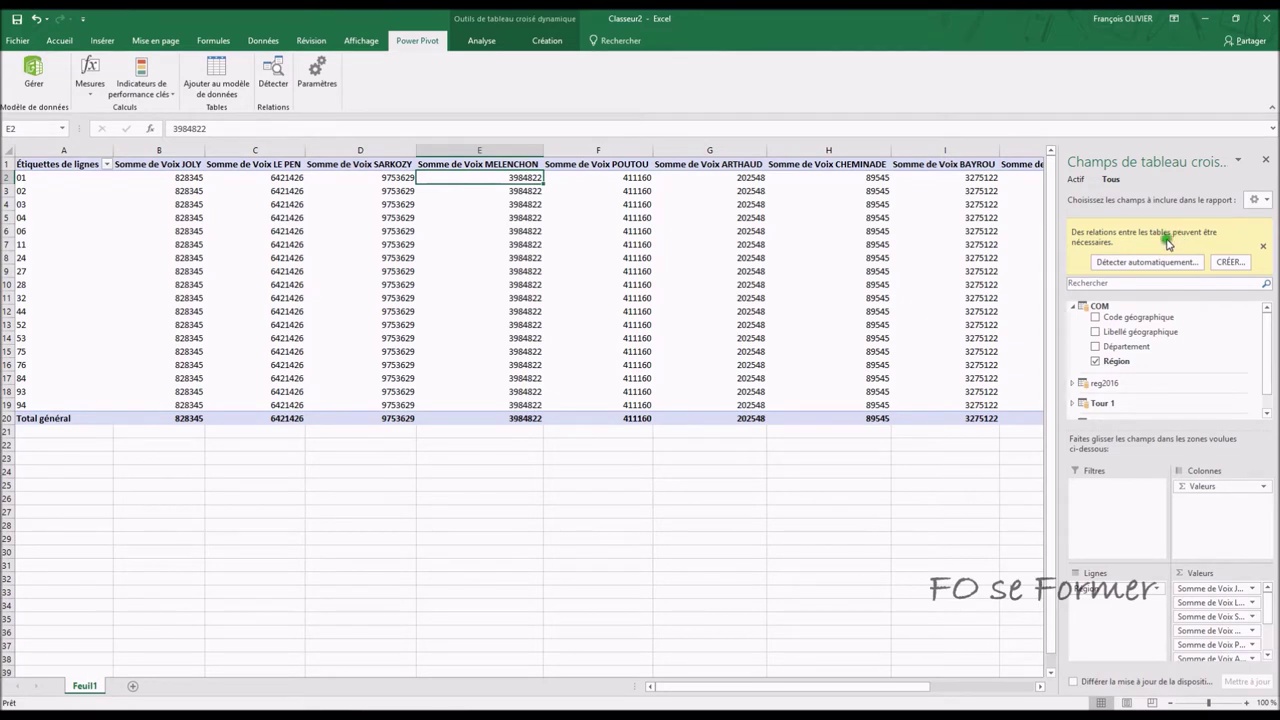
- Run automatic relationship detection; it finds no new relationships
{"action": "left_click", "coordinate": [1150, 262]}
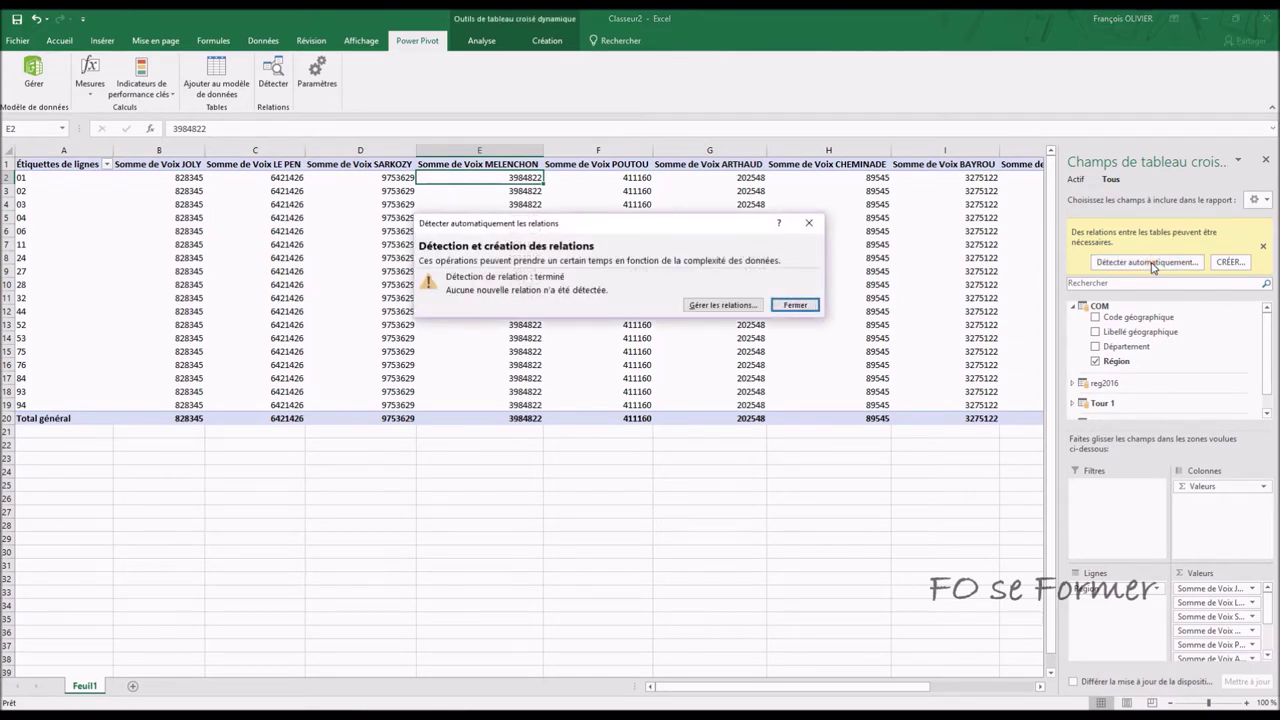
{"action": "left_click", "coordinate": [796, 308]}
{"action": "left_click", "coordinate": [796, 306]}
- Start a new relationship with Tour 1 as the table and COM as the related table
{"action": "left_click", "coordinate": [1233, 263]}
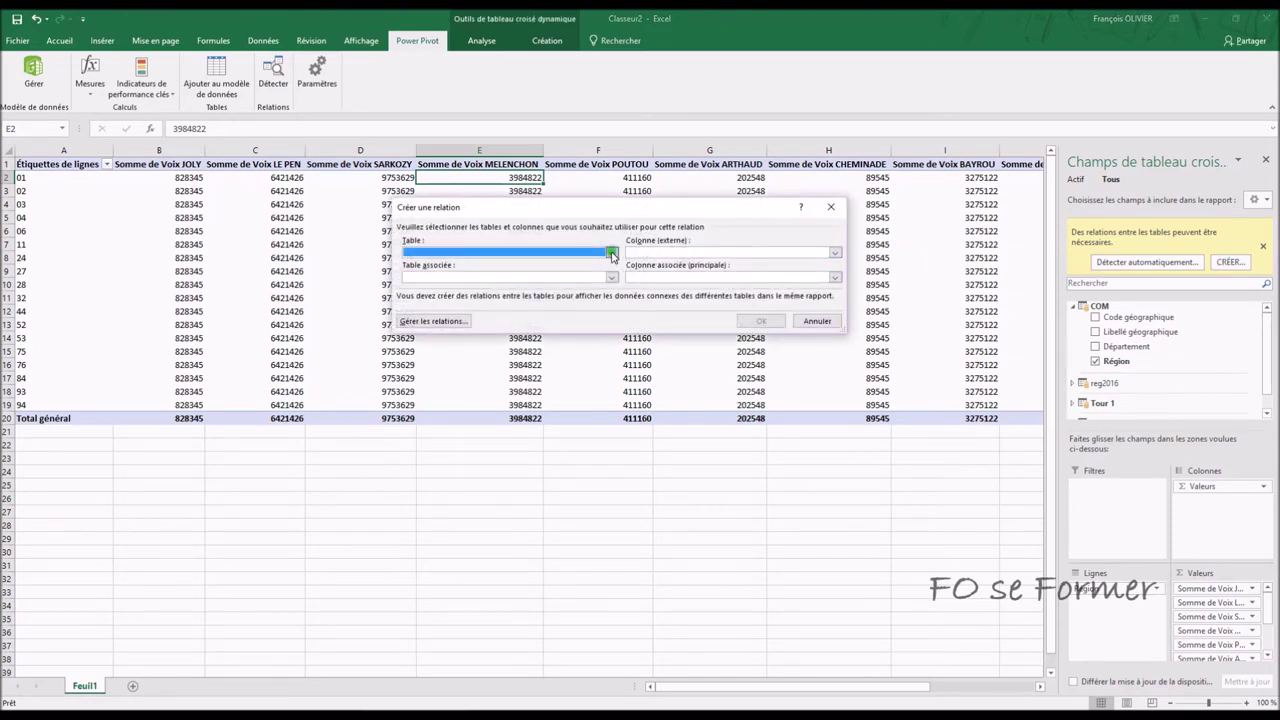
{"action": "left_click", "coordinate": [612, 253]}
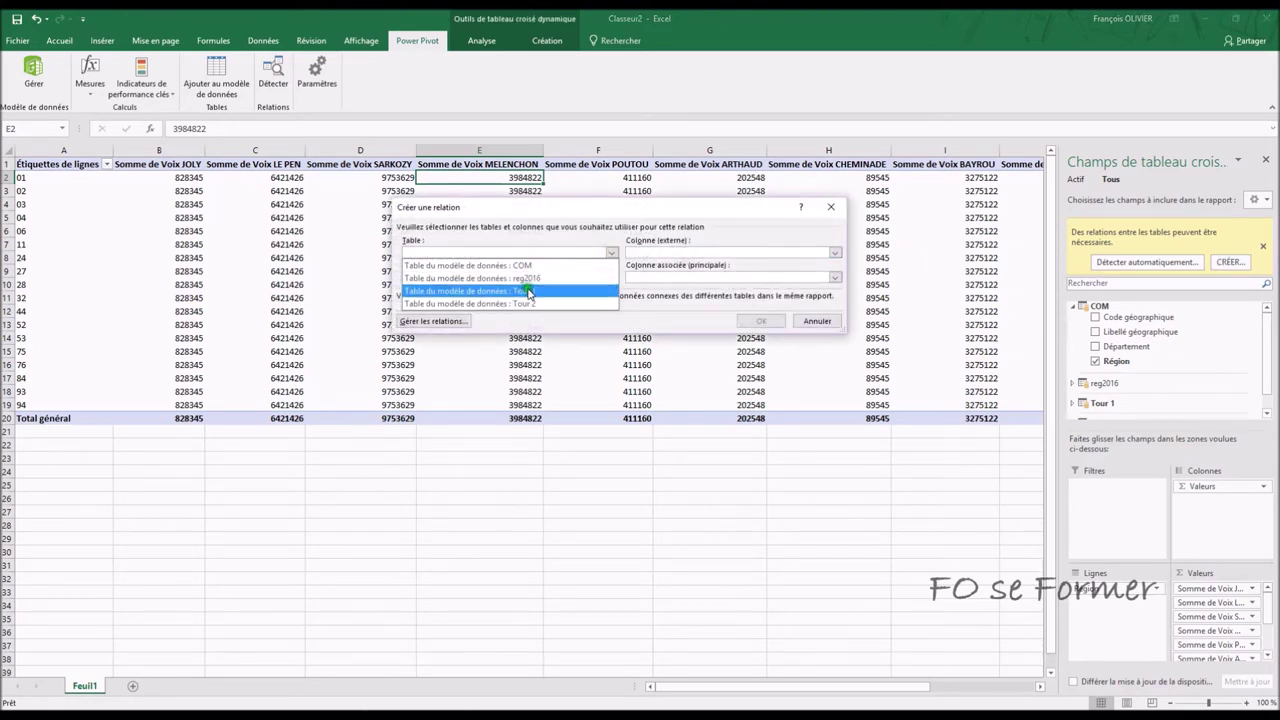
{"action": "left_click", "coordinate": [528, 290]}
{"action": "left_click", "coordinate": [618, 280]}
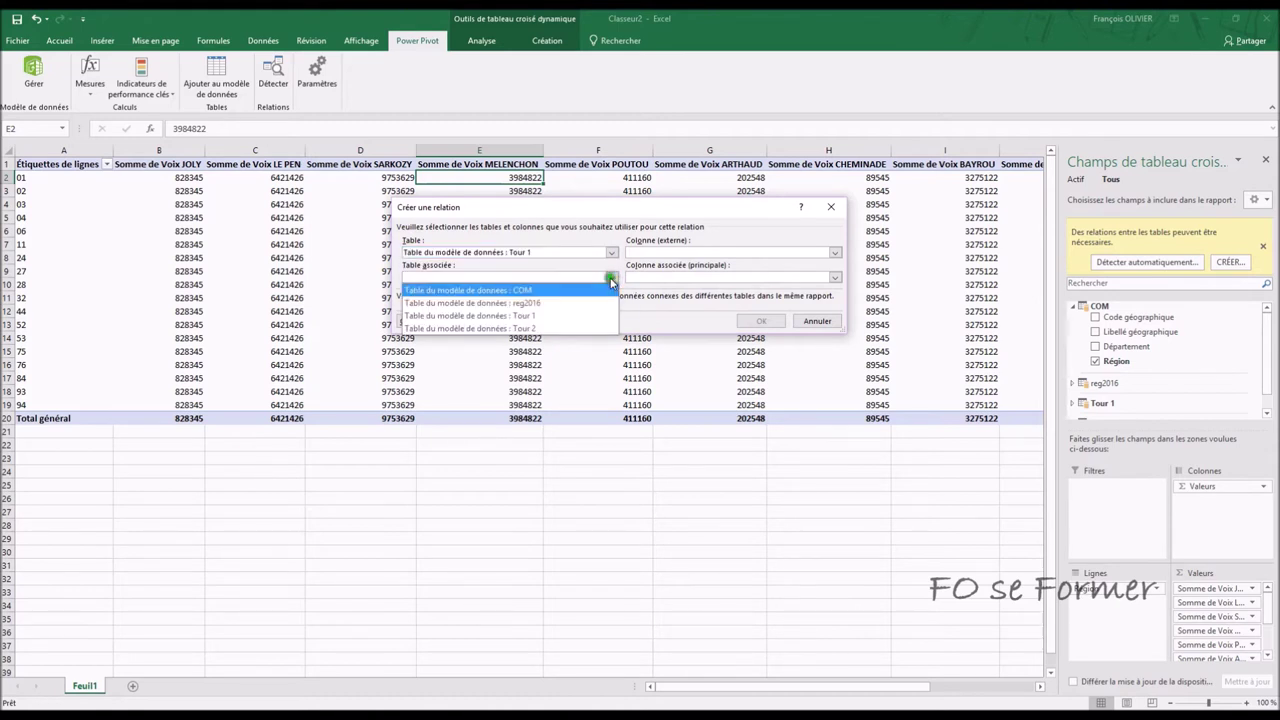
{"action": "left_click", "coordinate": [512, 290]}
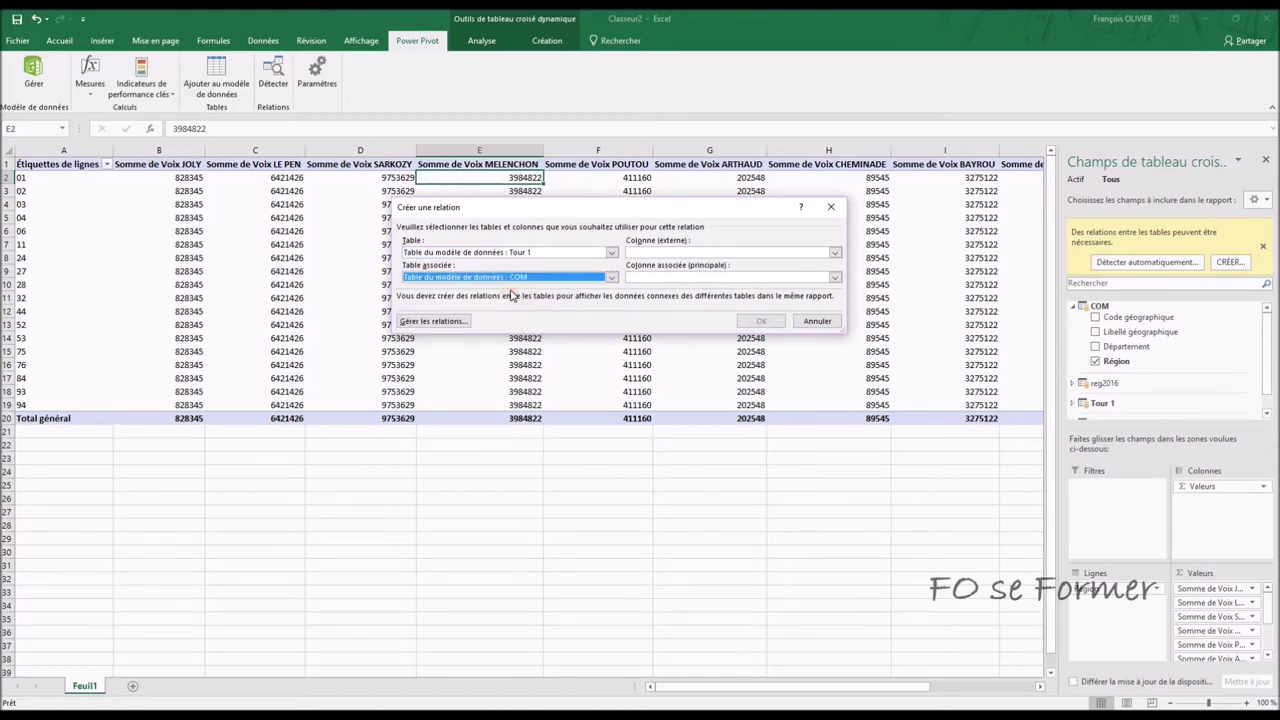
- Browse the Tour 1 column list, then abandon the relationship without choosing columns
{"action": "left_click", "coordinate": [834, 253]}
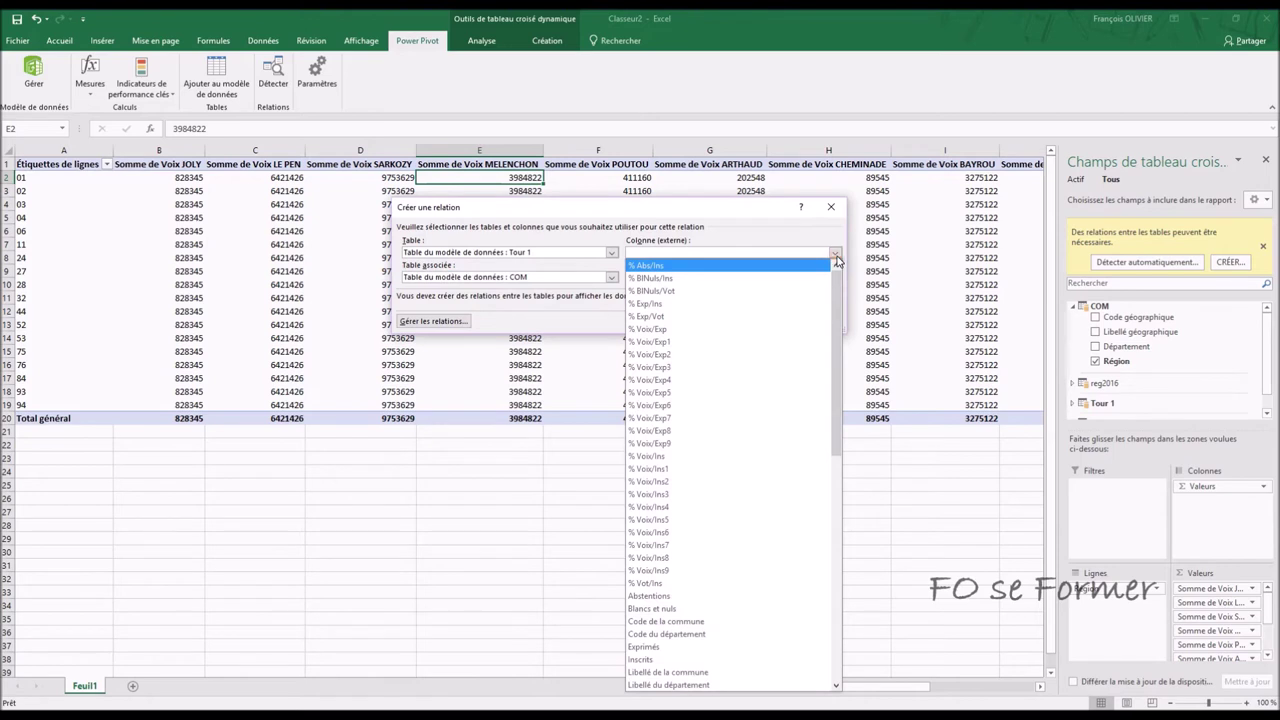
{"action": "left_click", "coordinate": [836, 277]}
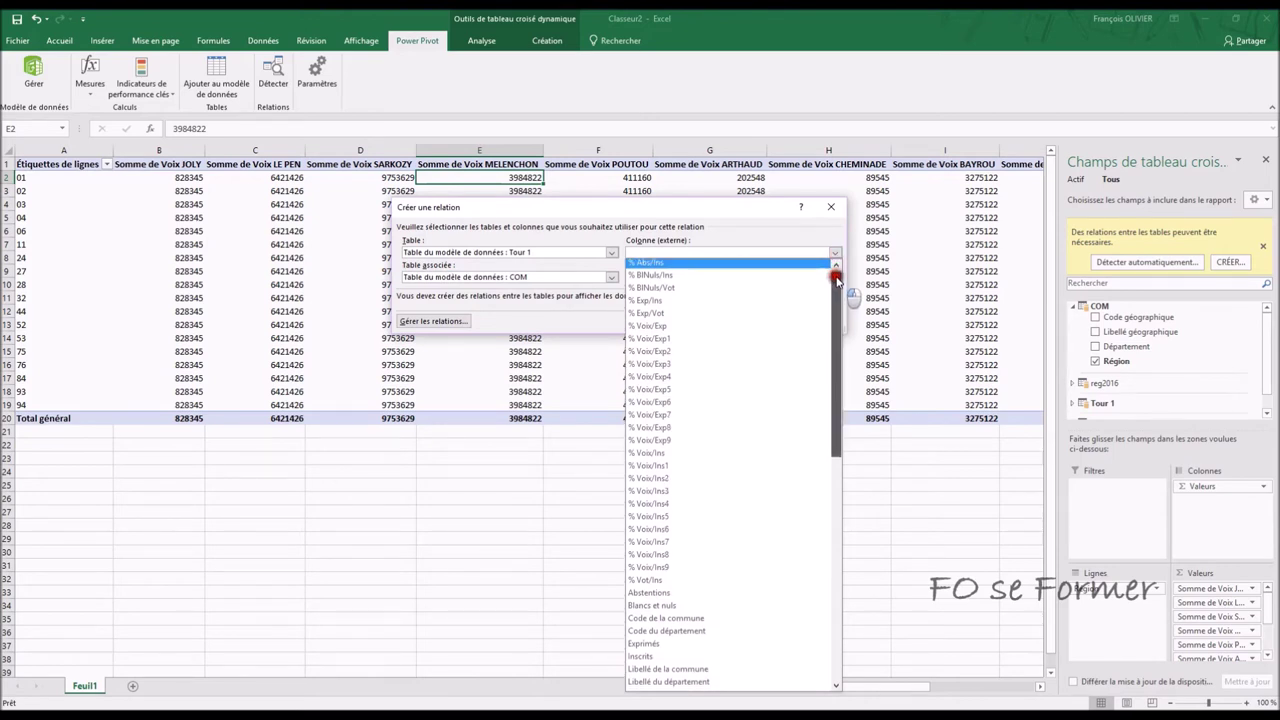
{"action": "left_click_drag", "start_coordinate": [836, 280], "coordinate": [836, 512]}
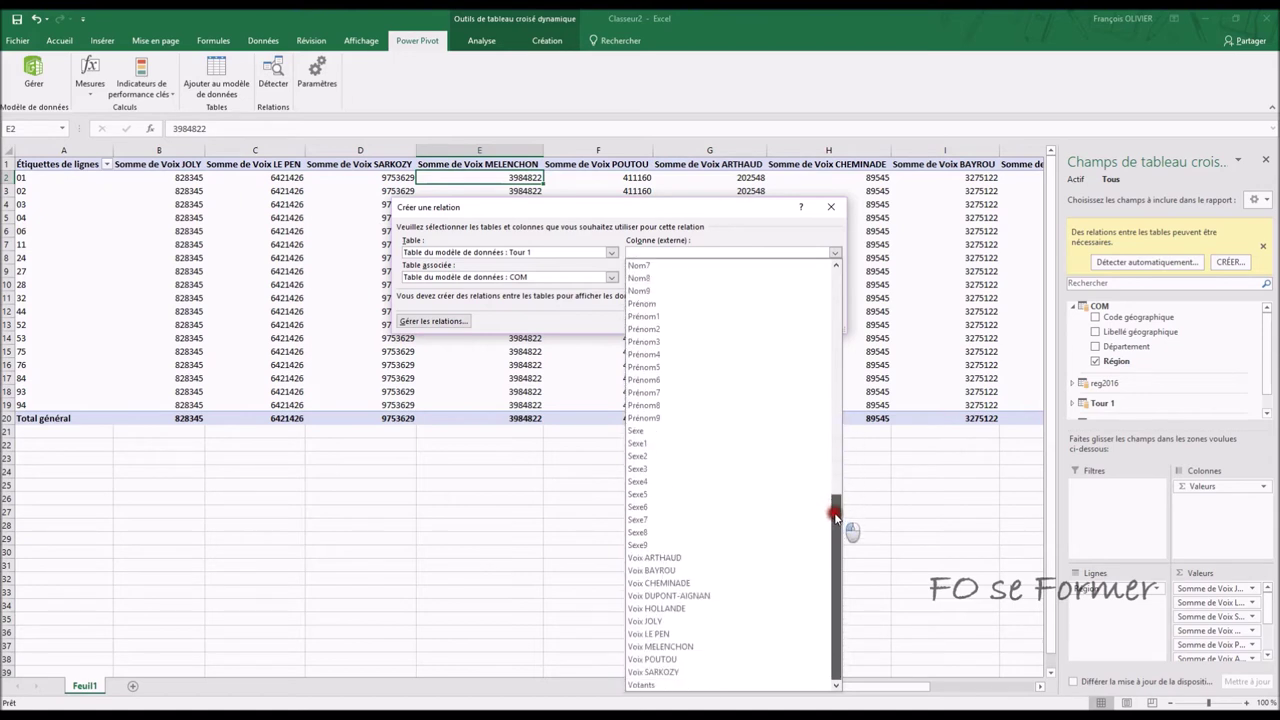
{"action": "left_click_drag", "start_coordinate": [836, 518], "coordinate": [829, 251]}
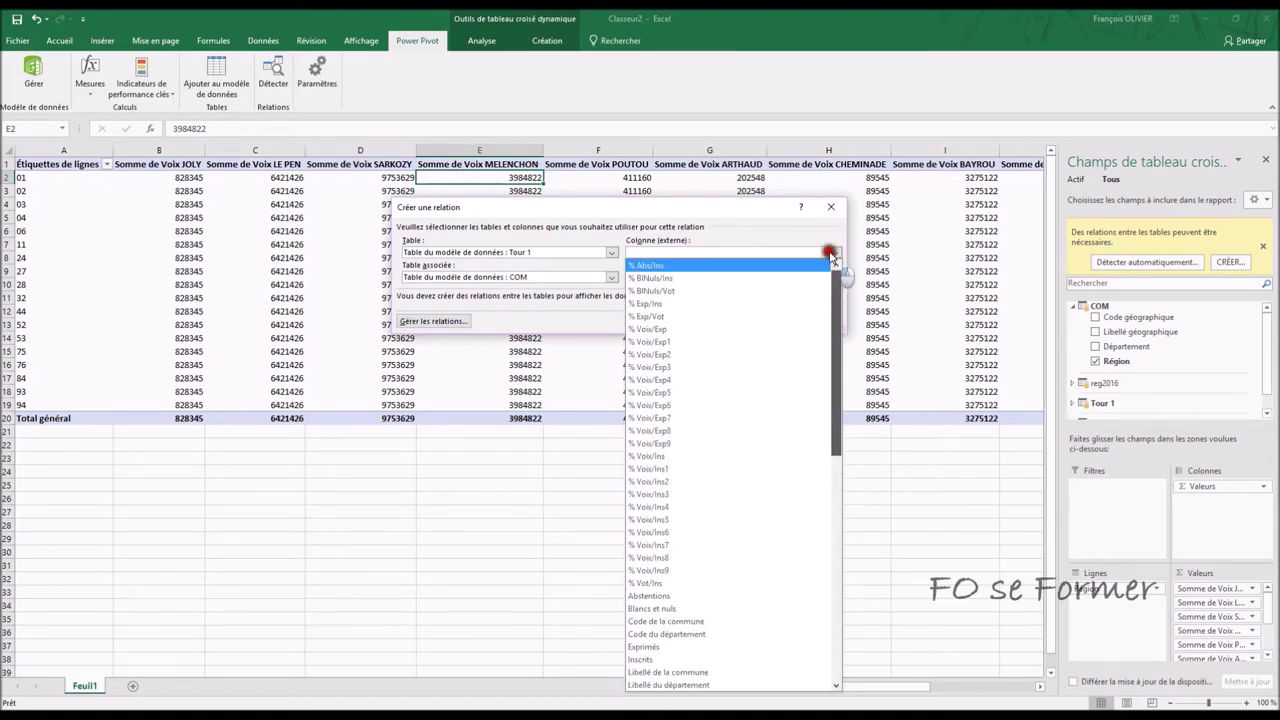
{"action": "left_click", "coordinate": [730, 214]}
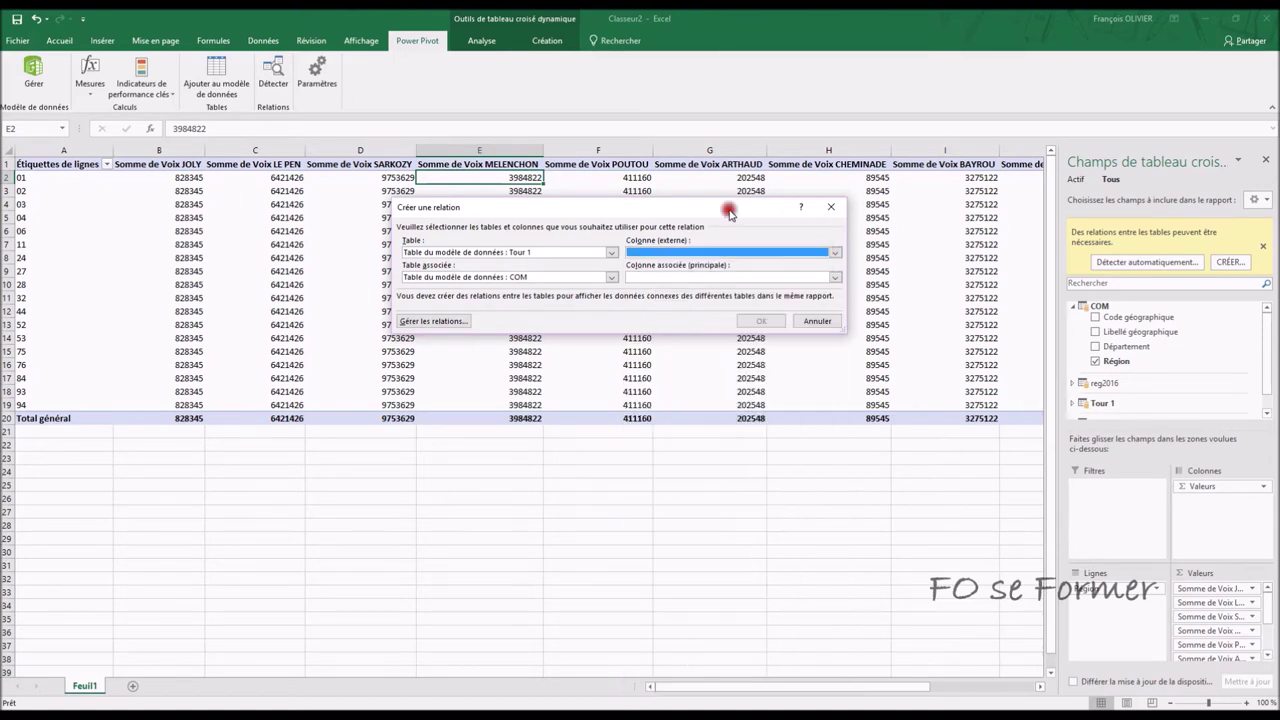
{"action": "left_click", "coordinate": [830, 207]}
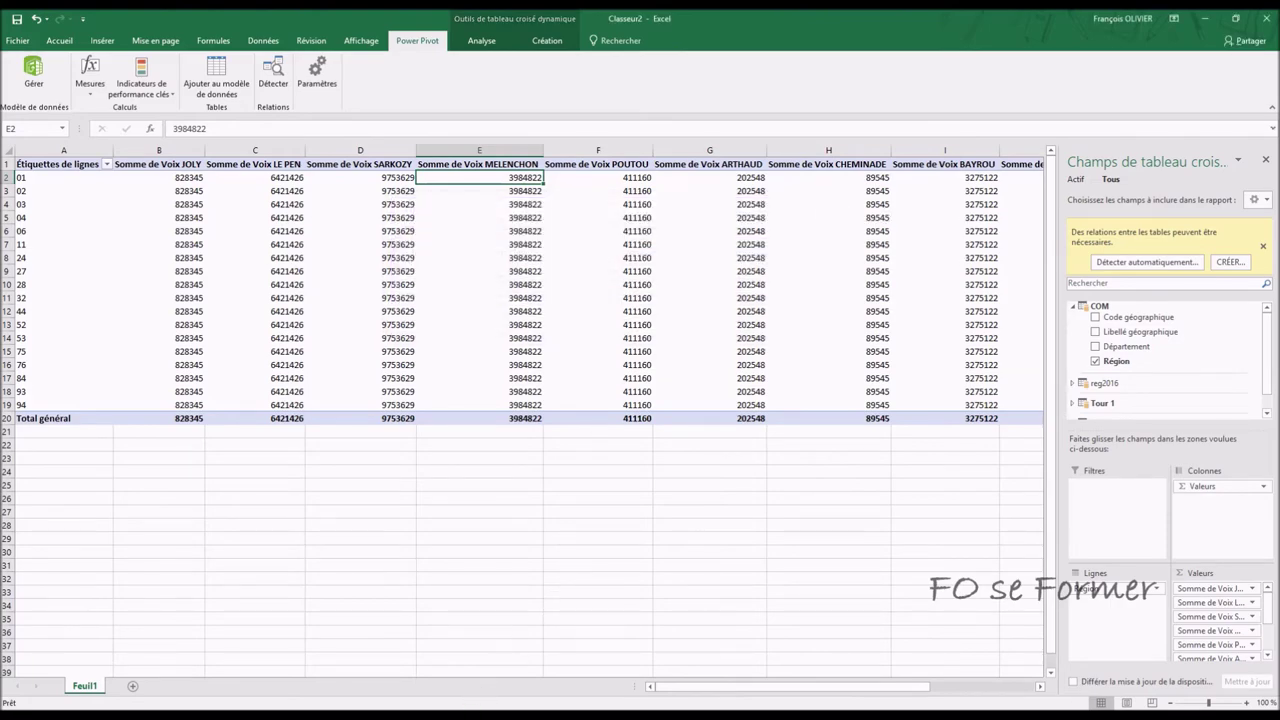
- Open the Power Pivot data model and view the COM and Tour 1 tables
{"action": "left_click", "coordinate": [490, 715]}
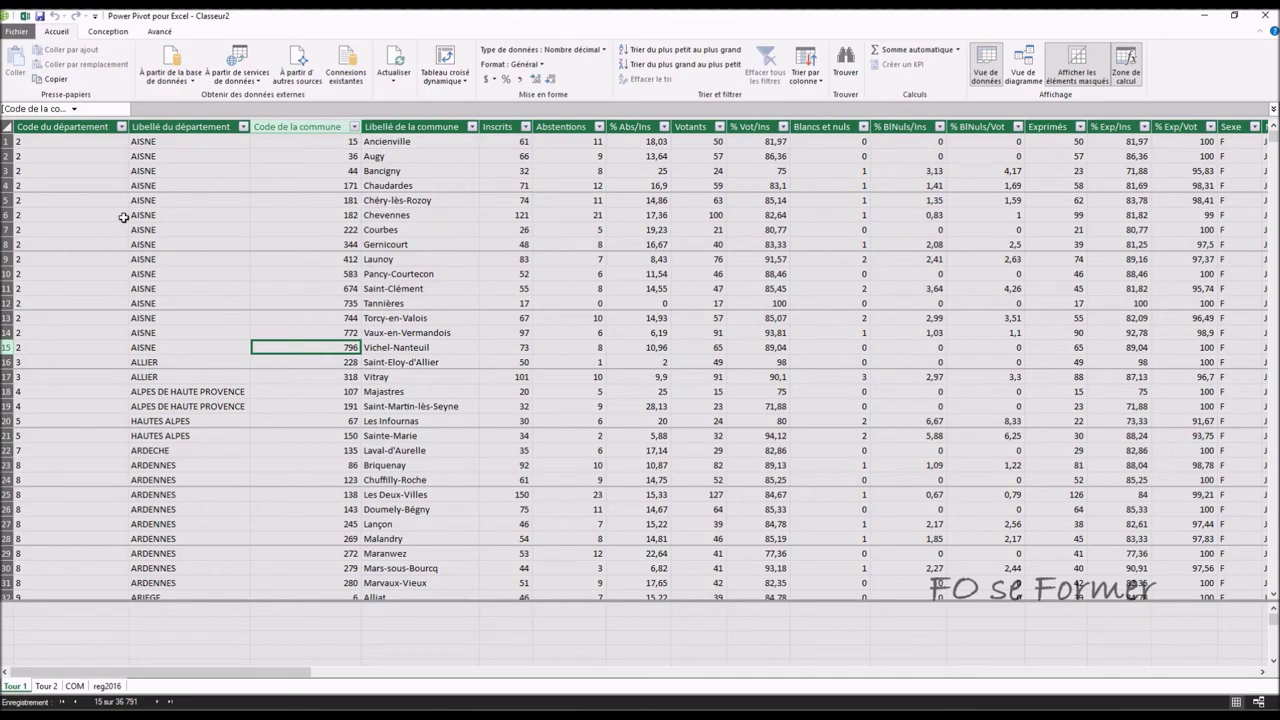
{"action": "left_click", "coordinate": [74, 686]}
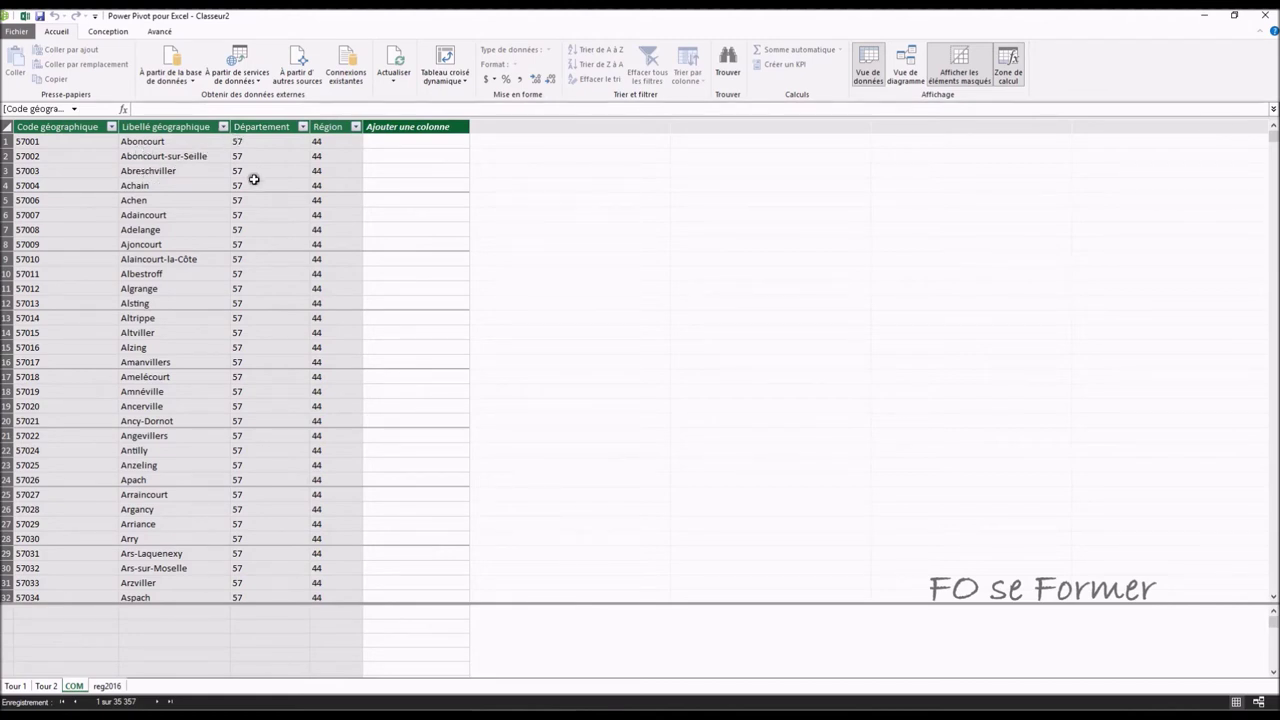
{"action": "left_click", "coordinate": [15, 686]}
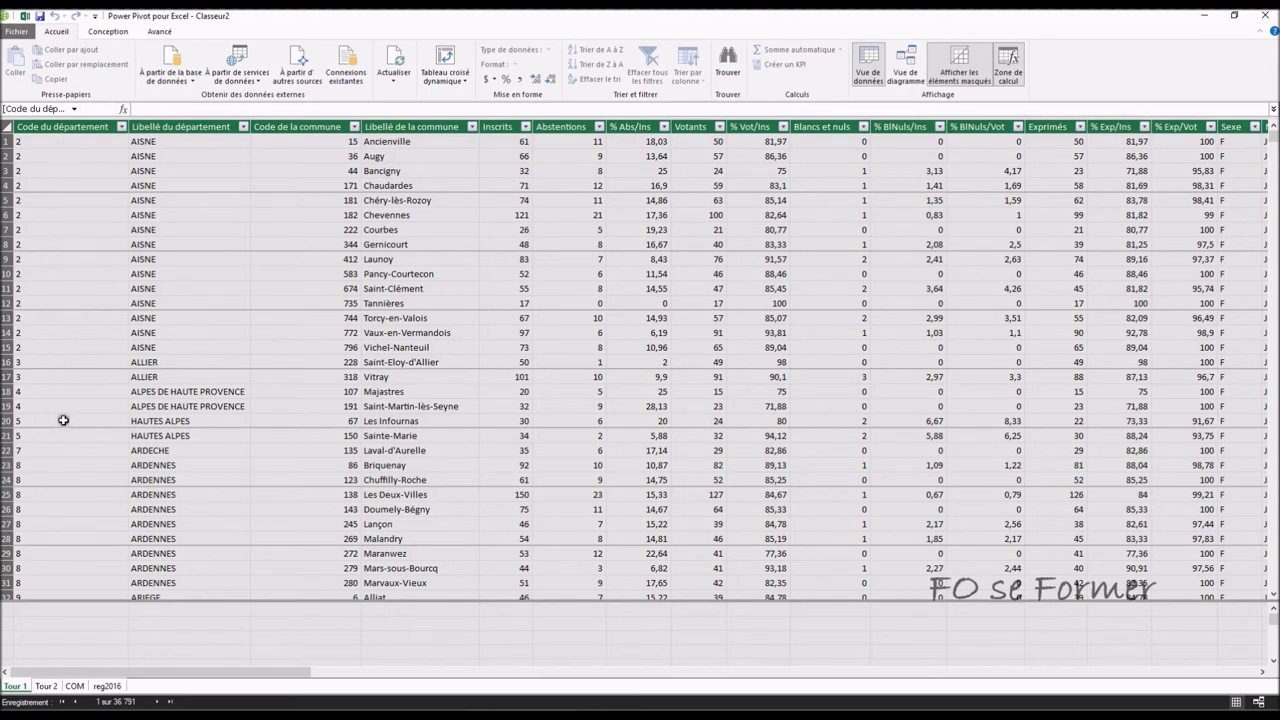
- Scroll through COM's communes, revisit Tour 1, and finish on the COM table
{"action": "left_click", "coordinate": [76, 686]}
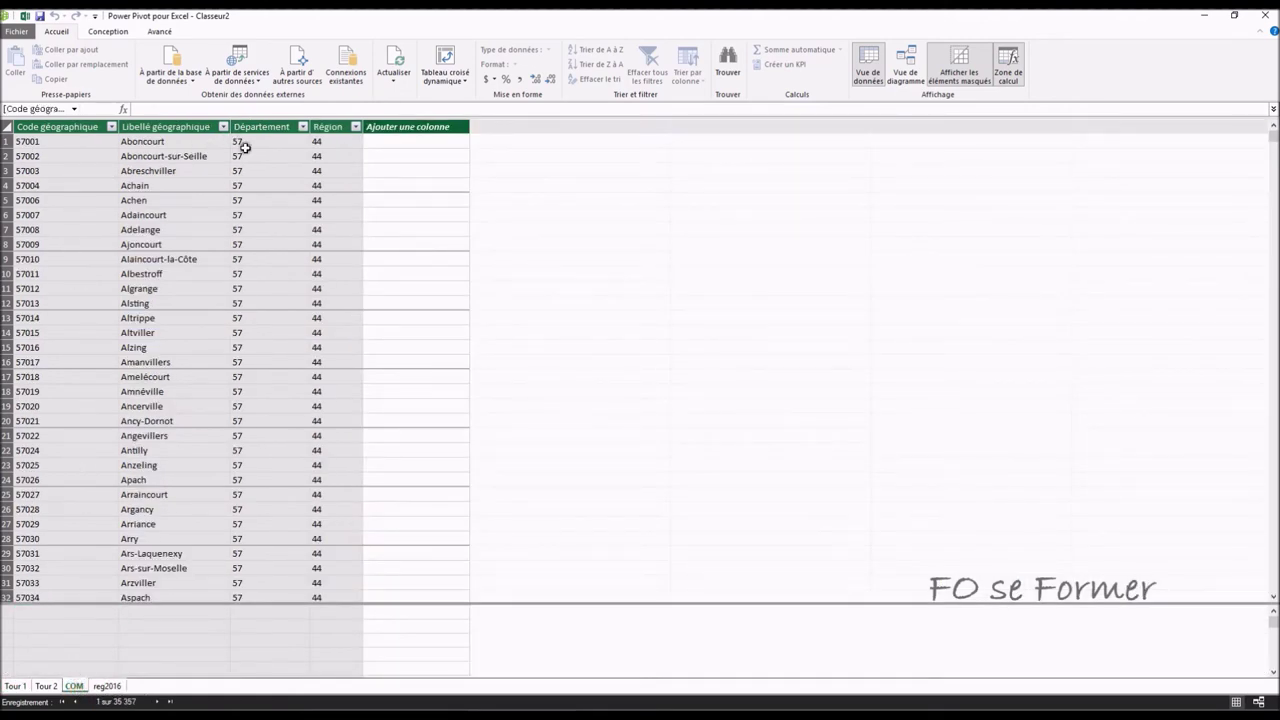
{"action": "scroll", "coordinate": [276, 360], "scroll_direction": "down", "scroll_amount": 1}
{"action": "scroll", "coordinate": [278, 374], "scroll_direction": "down", "scroll_amount": 2}
{"action": "scroll", "coordinate": [300, 376], "scroll_direction": "down", "scroll_amount": 3}
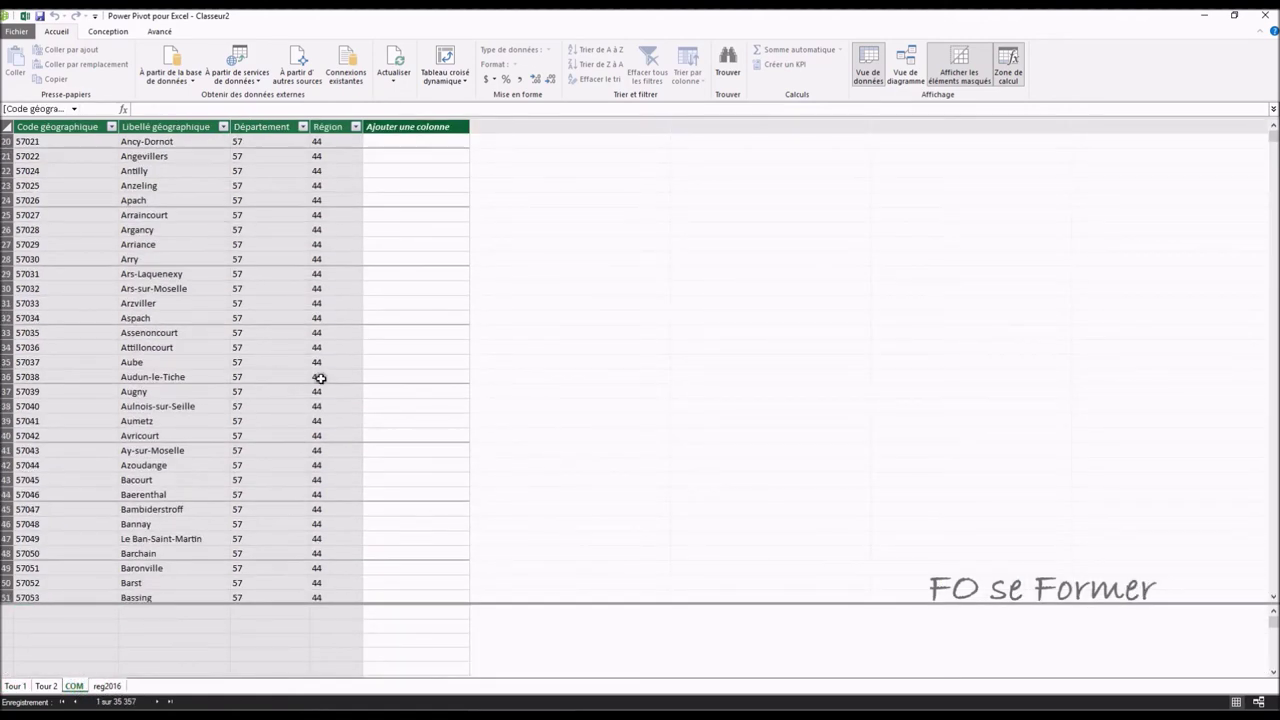
{"action": "left_click_drag", "start_coordinate": [1274, 141], "coordinate": [1274, 109]}
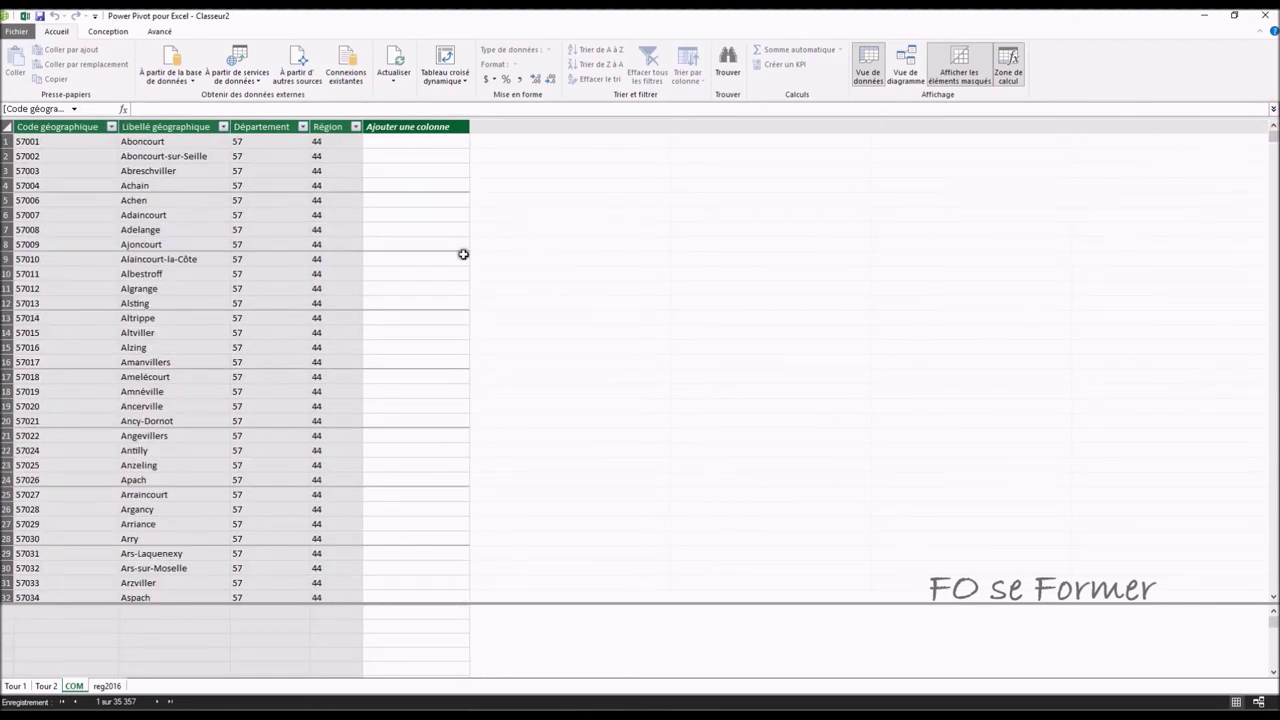
{"action": "right_click", "coordinate": [11, 686]}
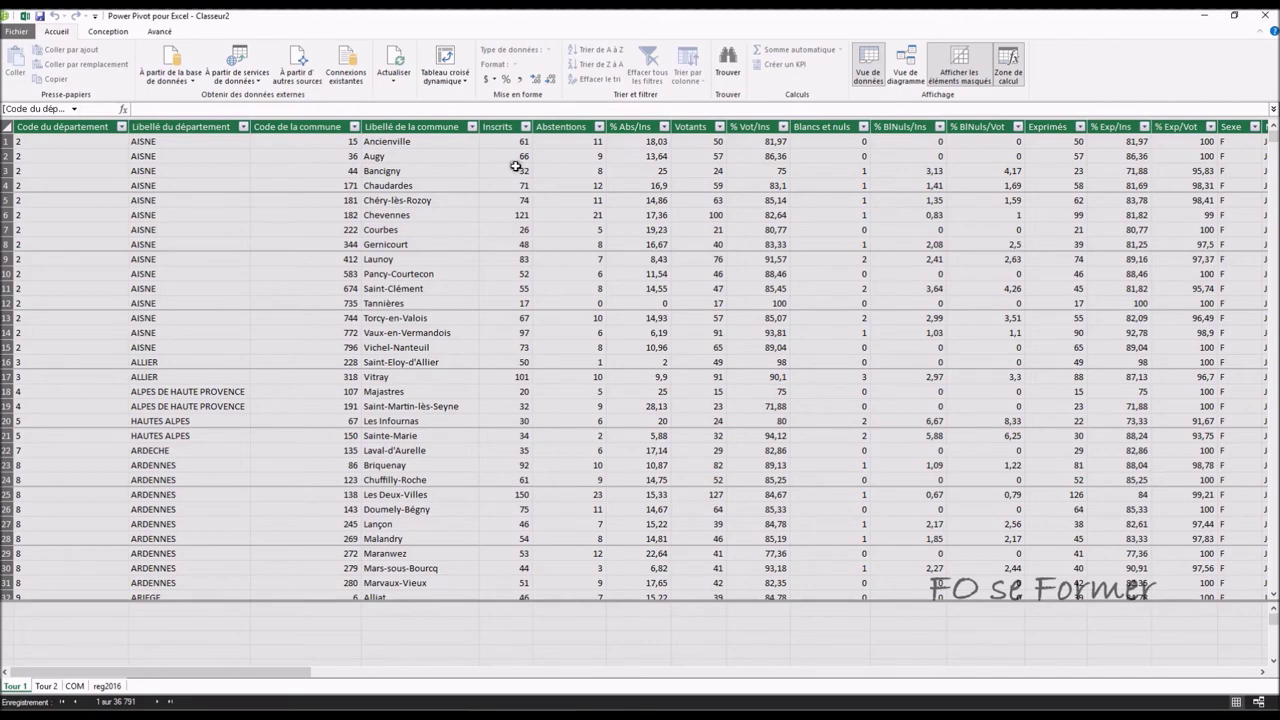
{"action": "left_click", "coordinate": [74, 686]}
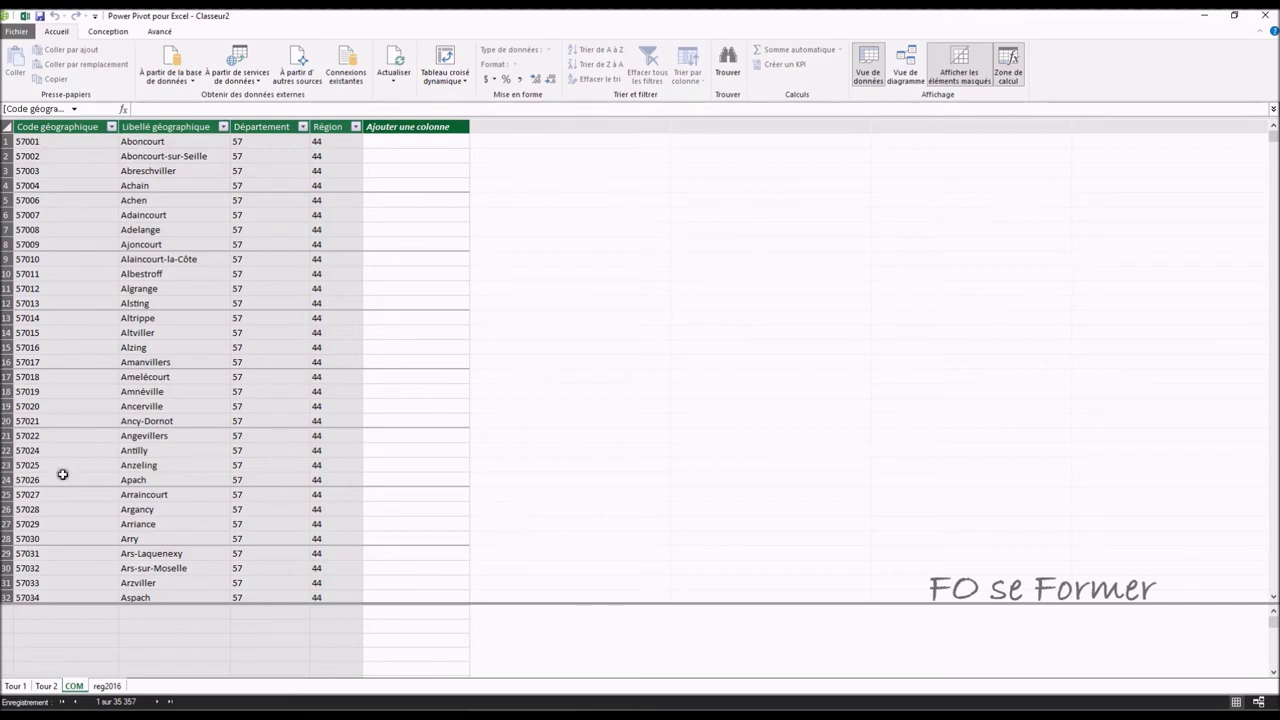
- Show the Tour 1 table and scroll right to its last columns, the HOLLANDE vote percentages
{"action": "left_click", "coordinate": [15, 686]}
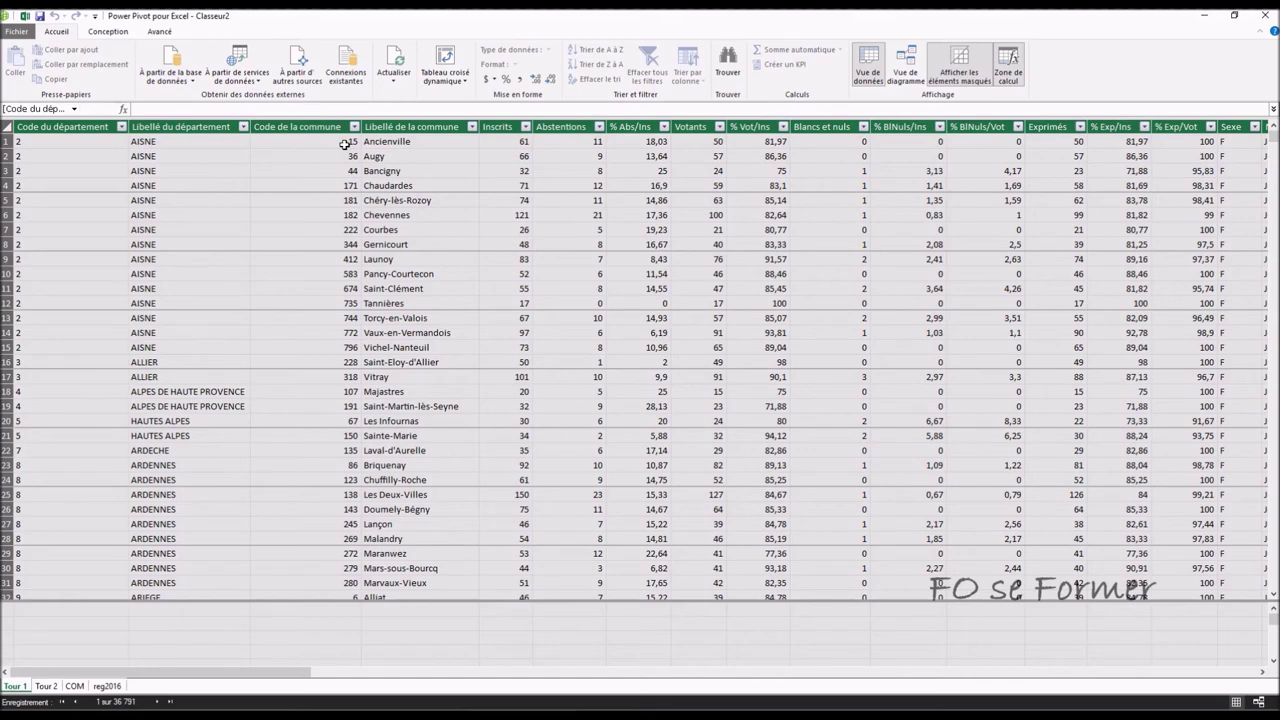
{"action": "scroll", "coordinate": [344, 145], "scroll_direction": "down", "scroll_amount": 1}
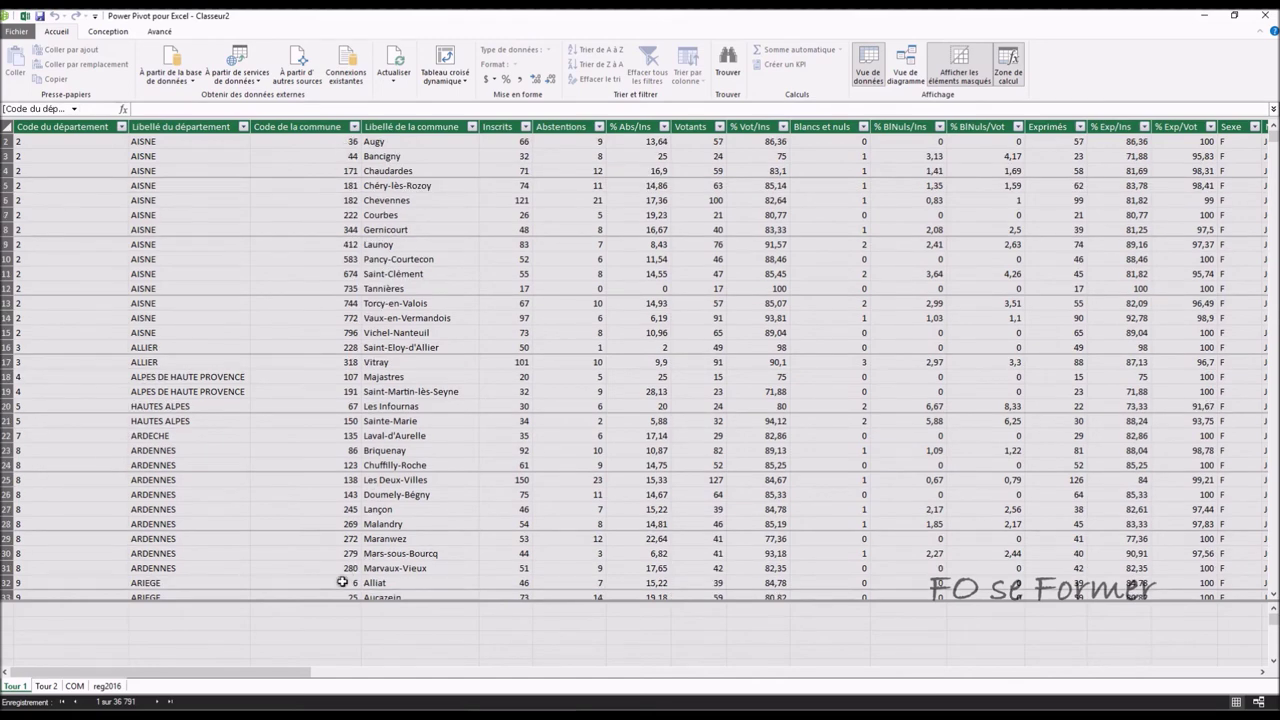
{"action": "scroll", "coordinate": [345, 552], "scroll_direction": "up", "scroll_amount": 1}
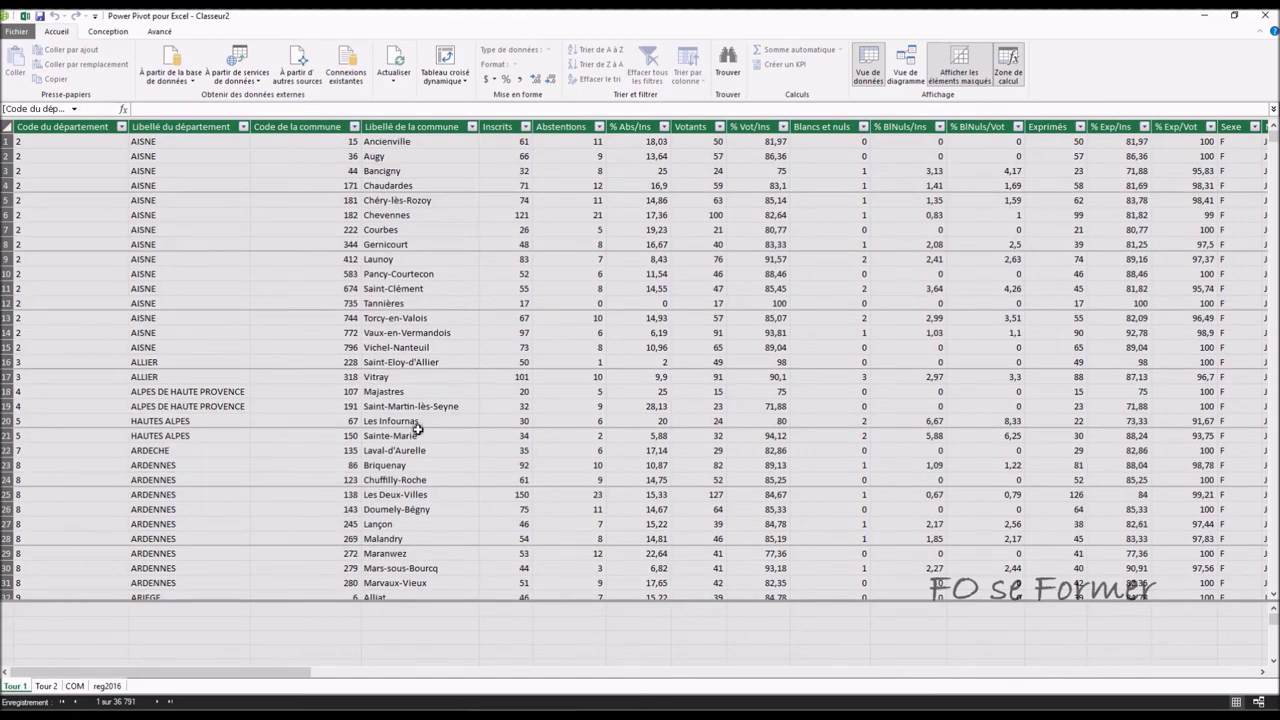
{"action": "left_click_drag", "start_coordinate": [298, 671], "coordinate": [1237, 680]}
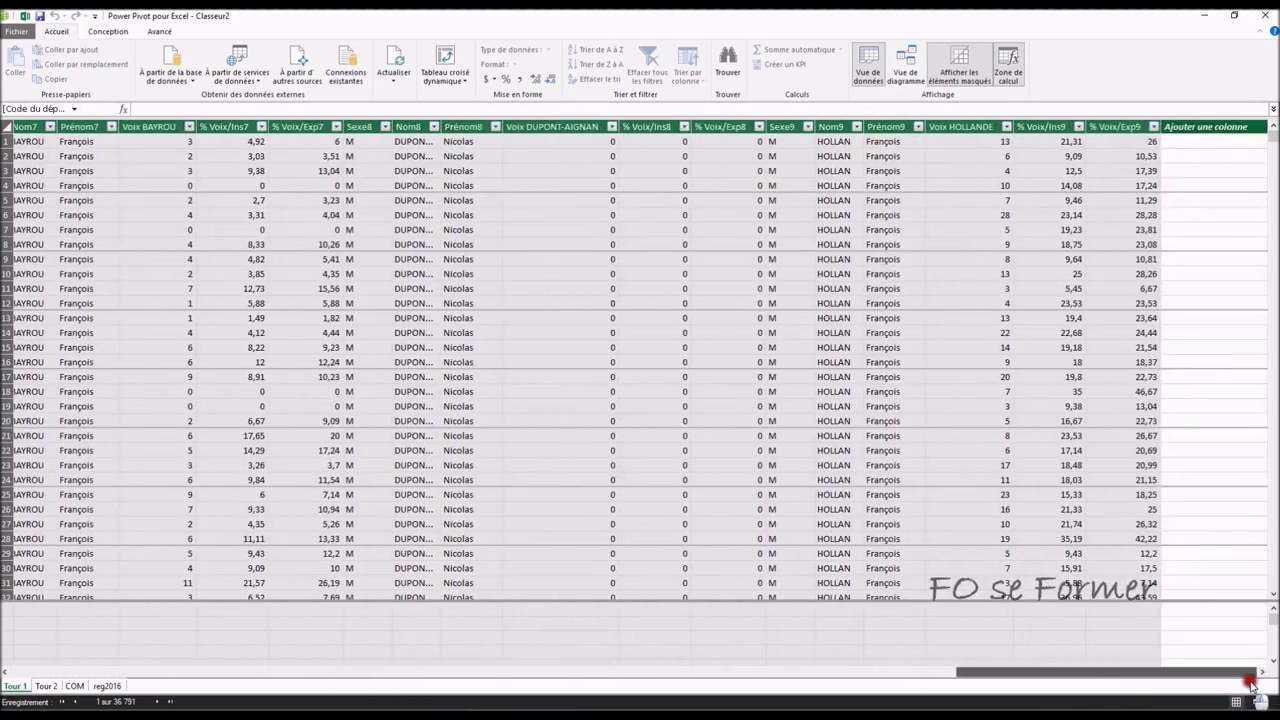
- Add a Tour 1 column with the formula =[Code du département]&FORMAT([Code de la commune];"000")
{"action": "left_click", "coordinate": [1183, 144]}
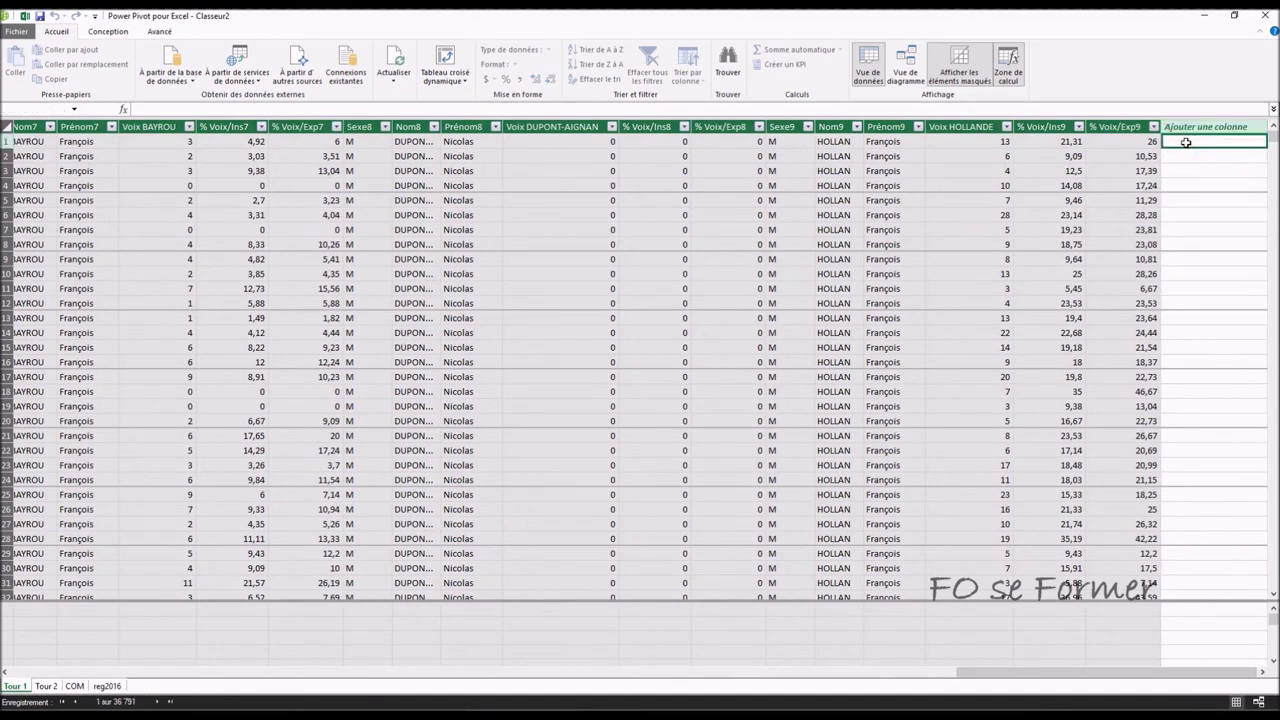
{"action": "left_click", "coordinate": [671, 108]}
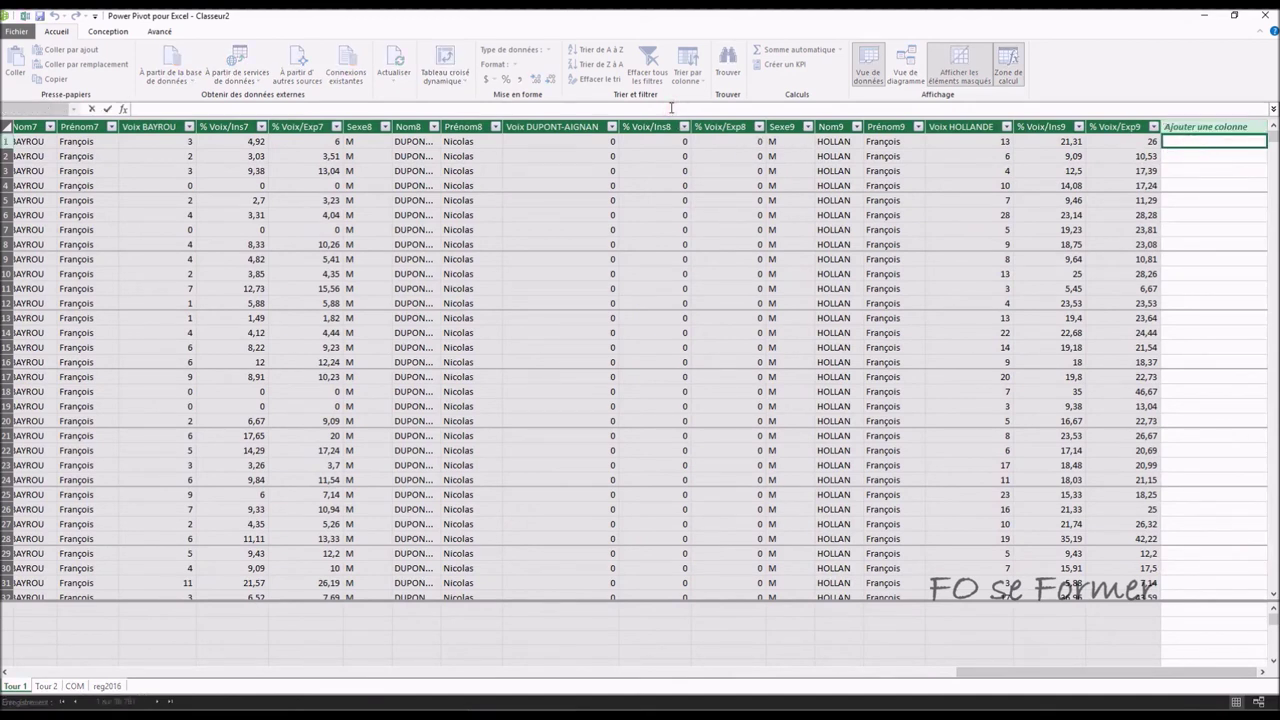
{"action": "type", "text": "="}
{"action": "type", "text": "code"}
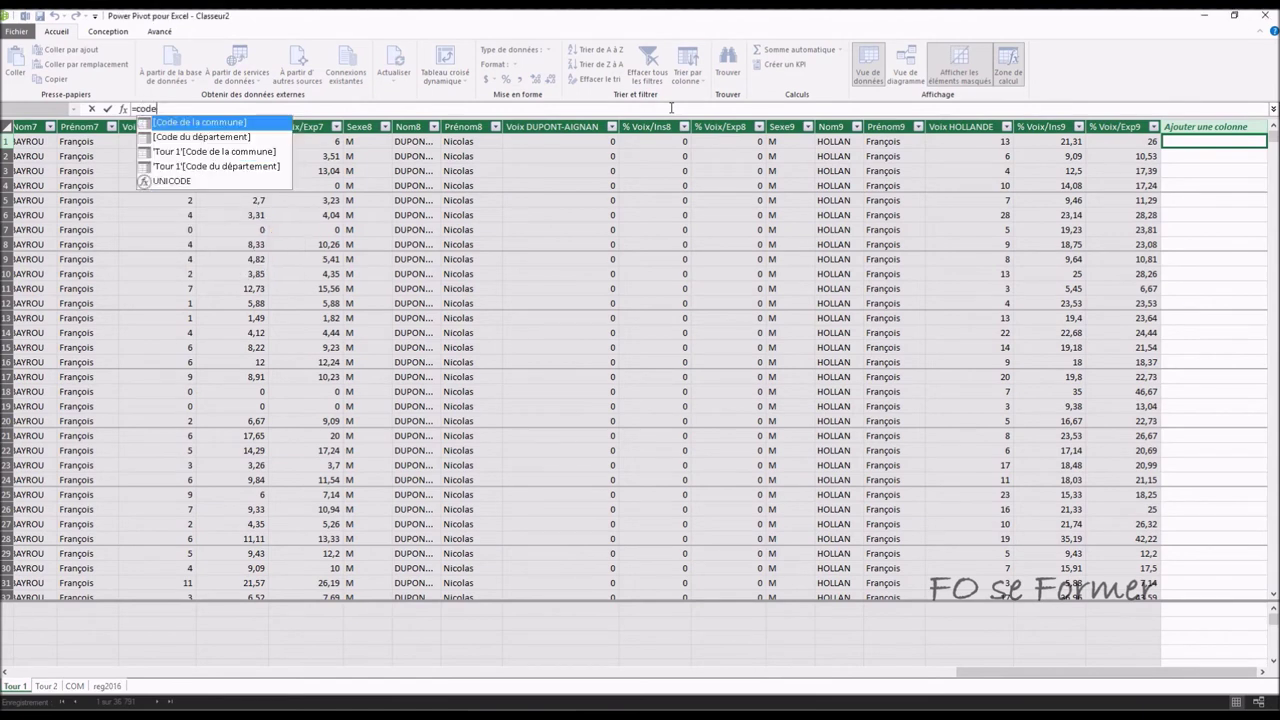
{"action": "double_click", "coordinate": [203, 137]}
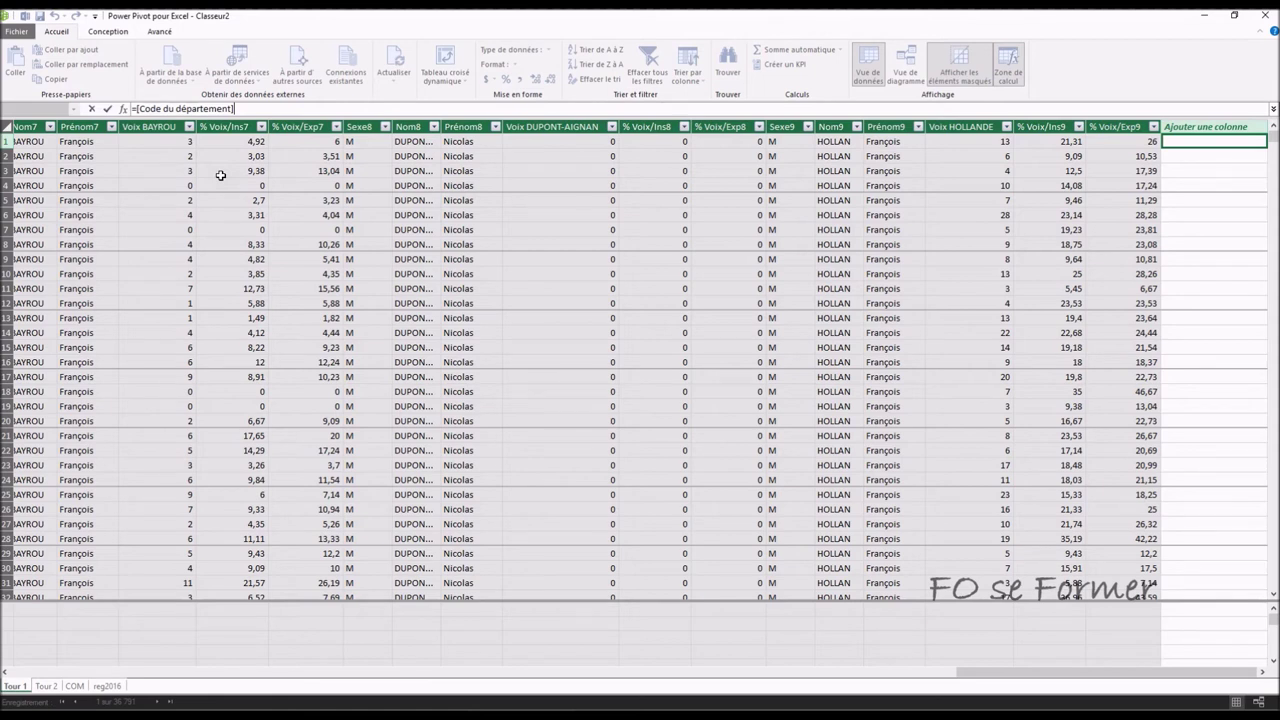
{"action": "type", "text": "&"}
{"action": "type", "text": "for"}
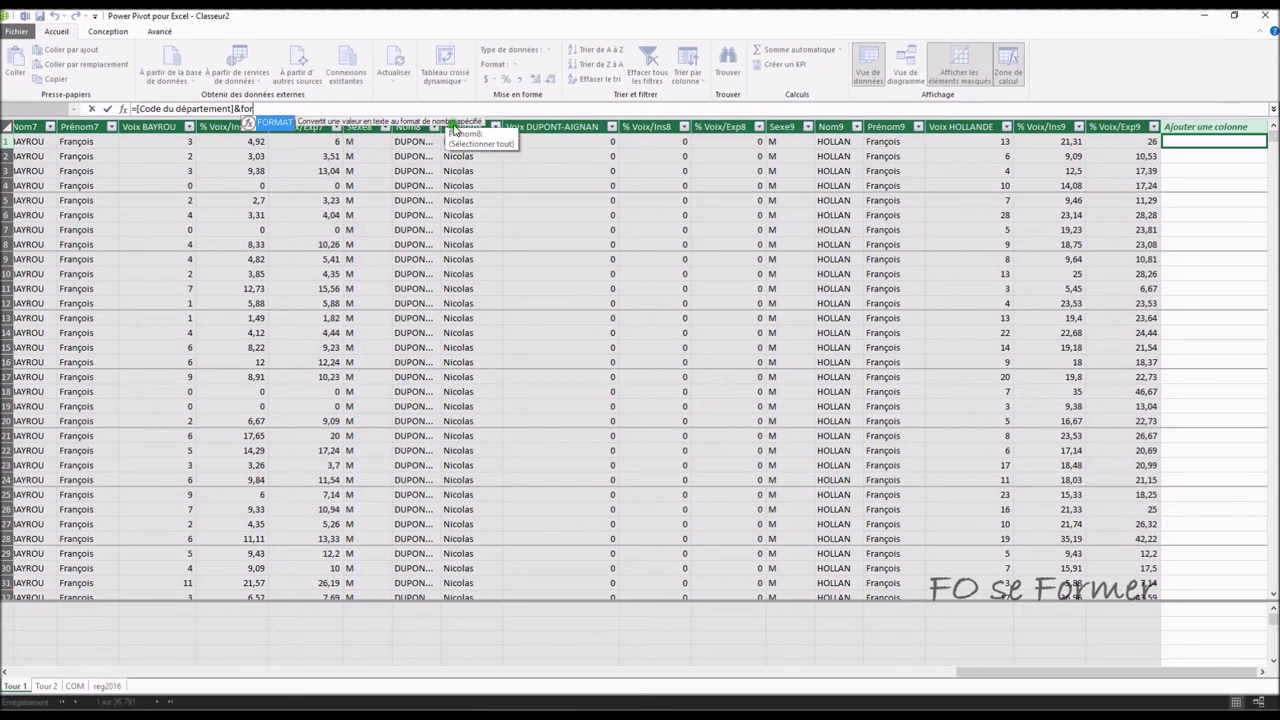
{"action": "double_click", "coordinate": [279, 124]}
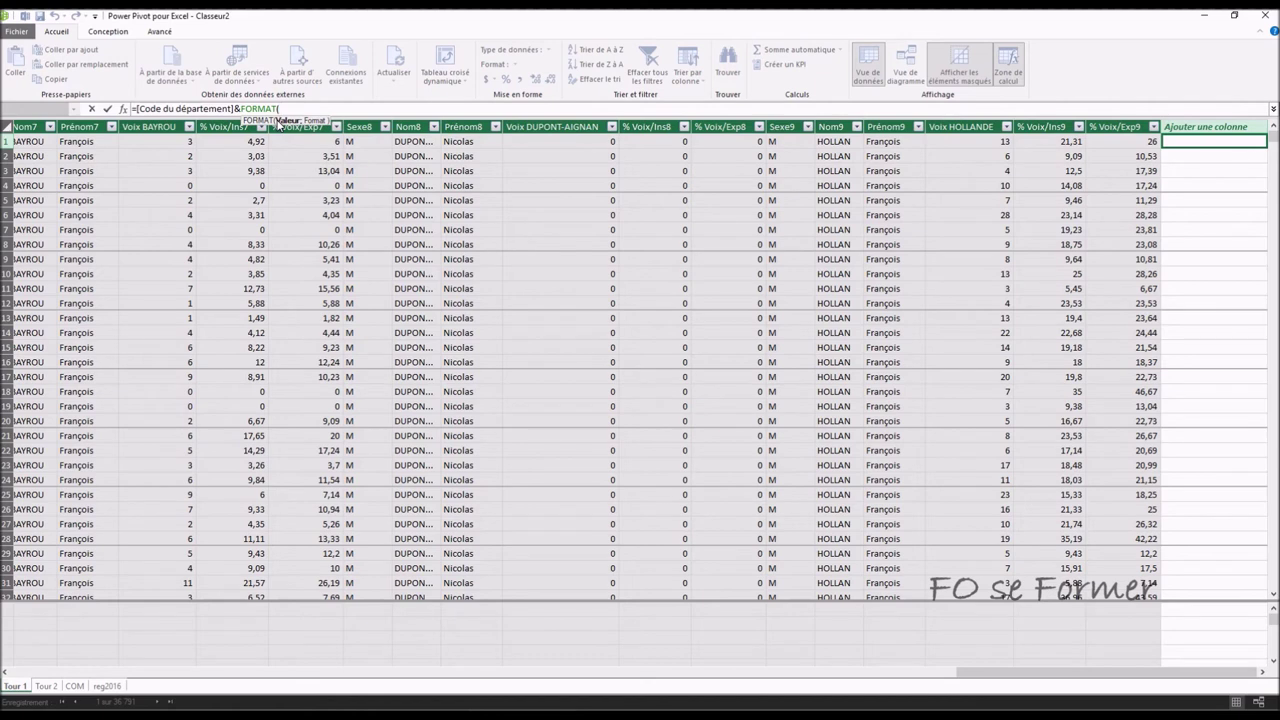
{"action": "type", "text": "code"}
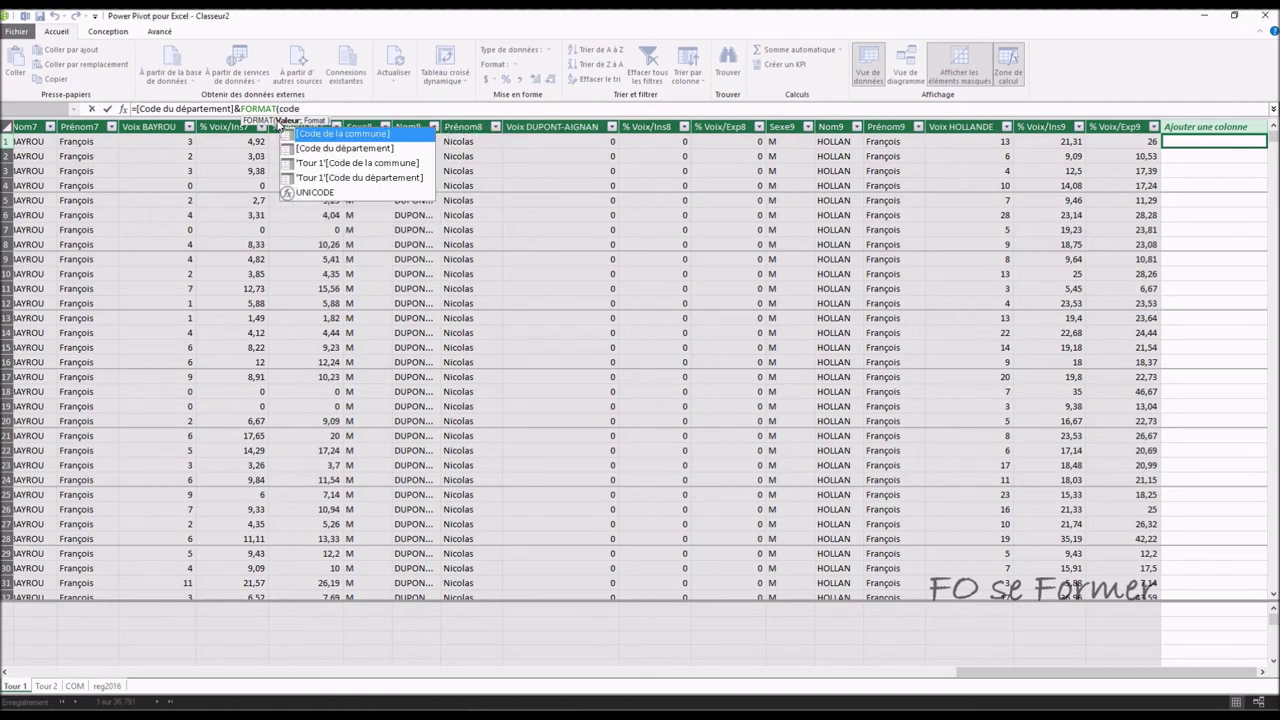
{"action": "double_click", "coordinate": [331, 136]}
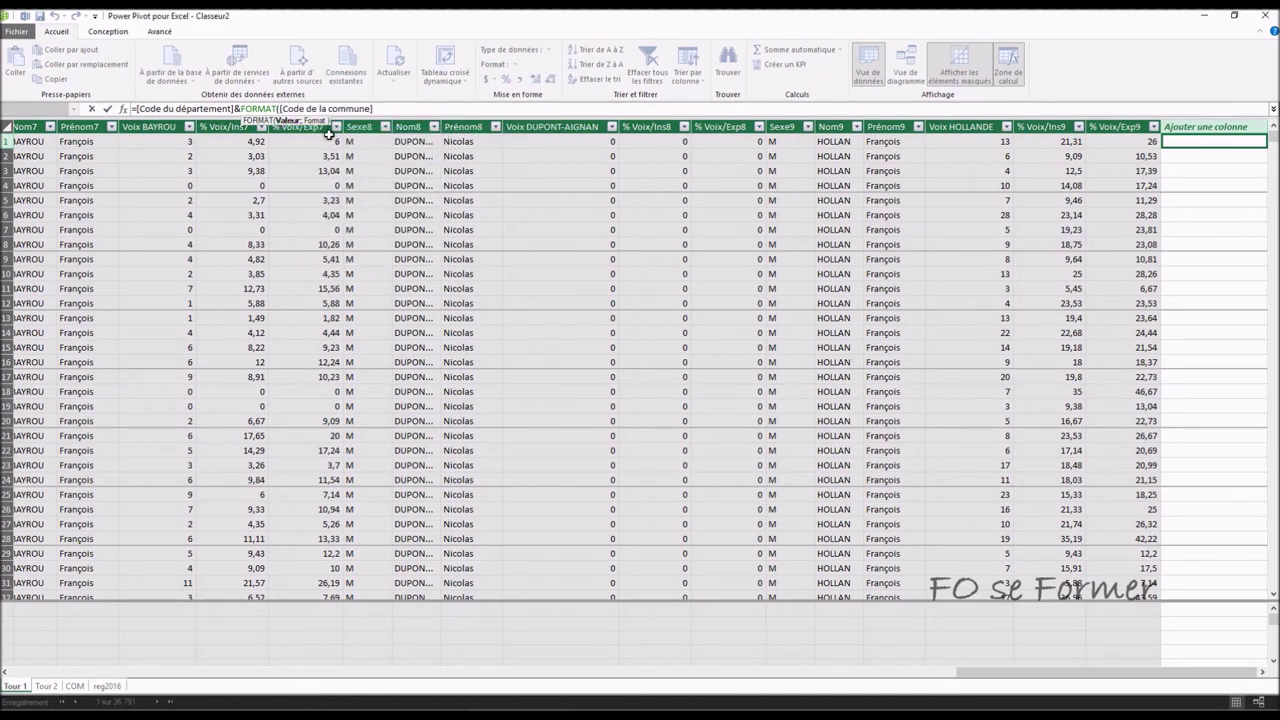
{"action": "type", "text": ";\""}
{"action": "type", "text": "0"}
{"action": "type", "text": "00"}
{"action": "type", "text": "\""}
{"action": "type", "text": ")"}
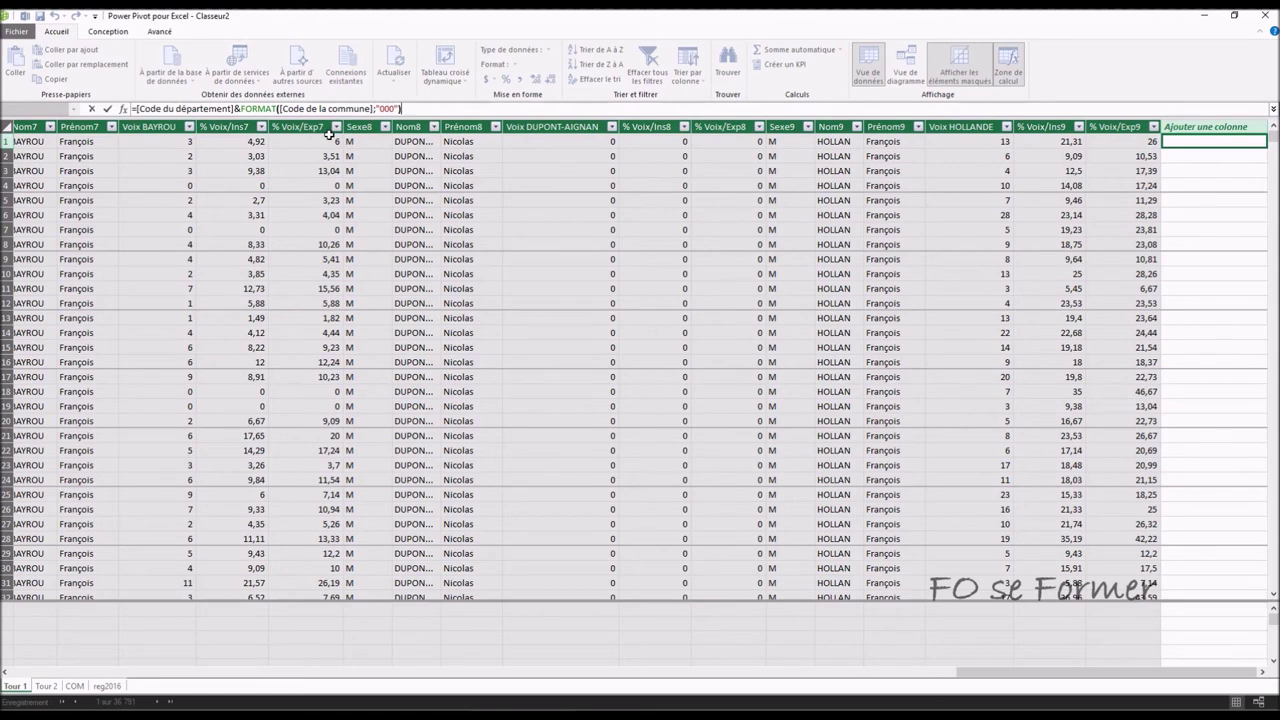
{"action": "key", "text": "Return"}
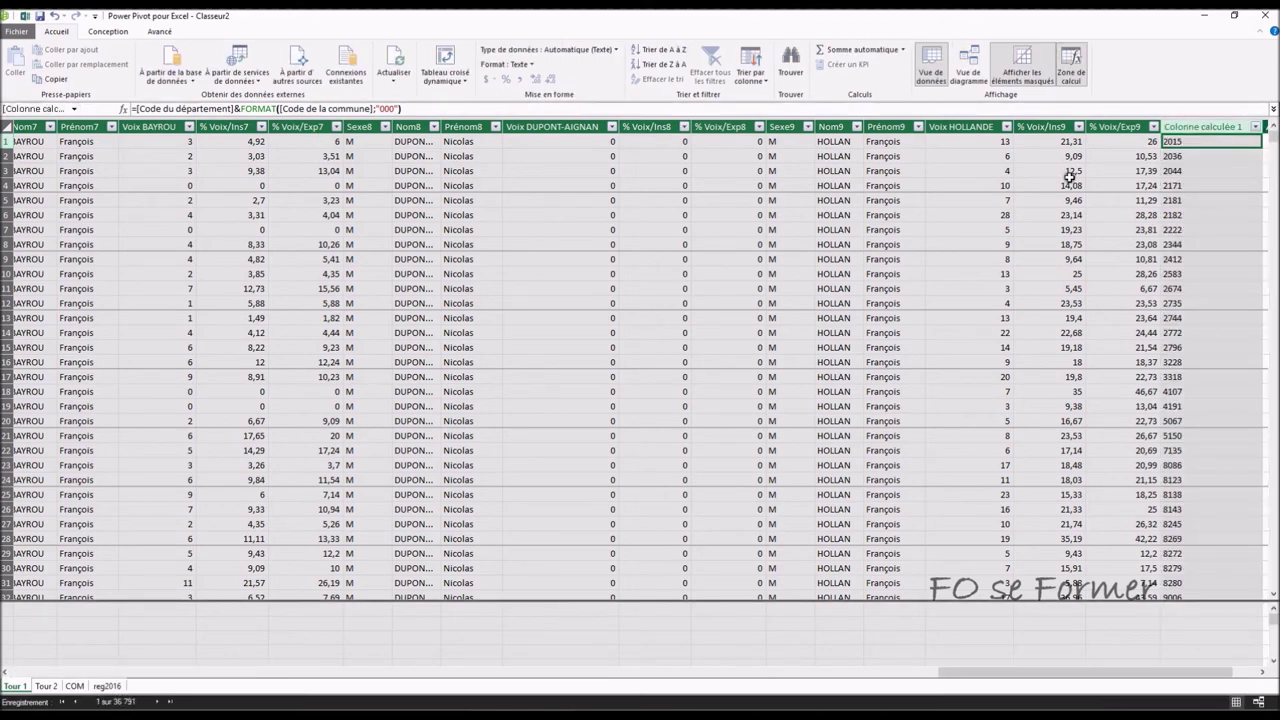
- Rename the Colonne calculée 1 column to 'Département Commune'
{"action": "right_click", "coordinate": [1203, 126]}
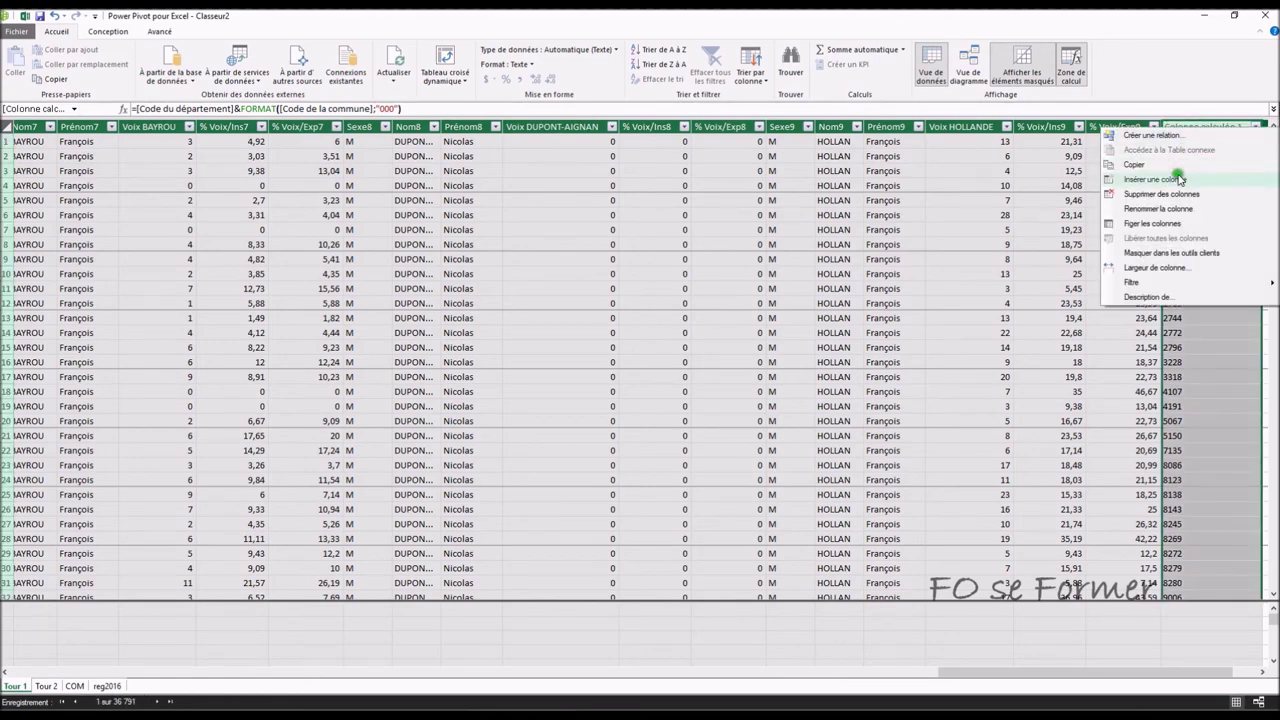
{"action": "left_click", "coordinate": [1160, 208]}
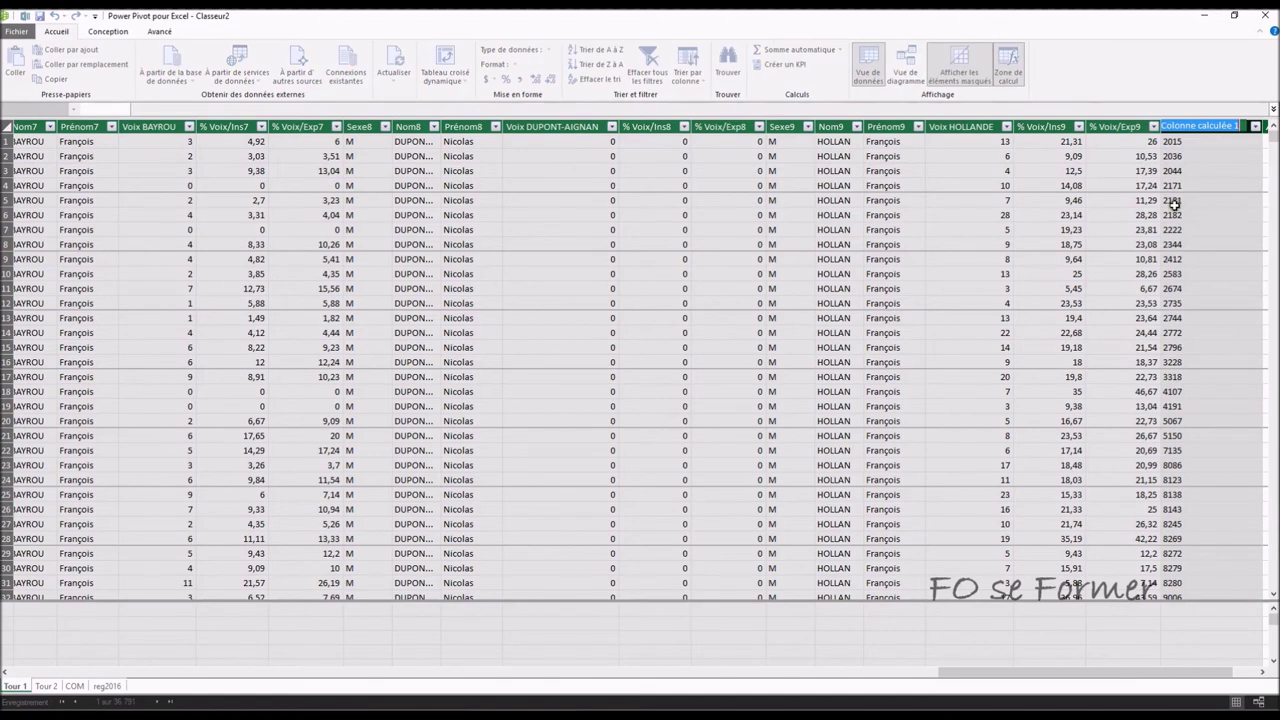
{"action": "type", "text": "O"}
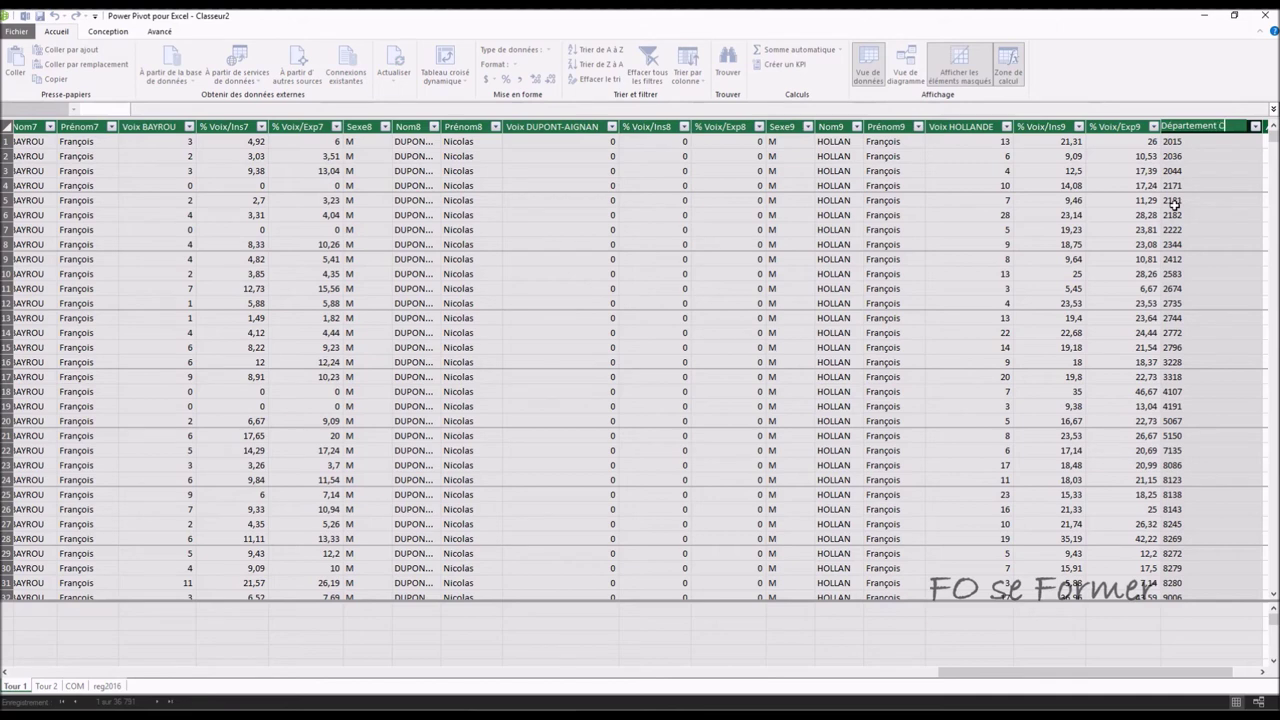
{"action": "type", "text": "une"}
{"action": "key", "text": "Return"}
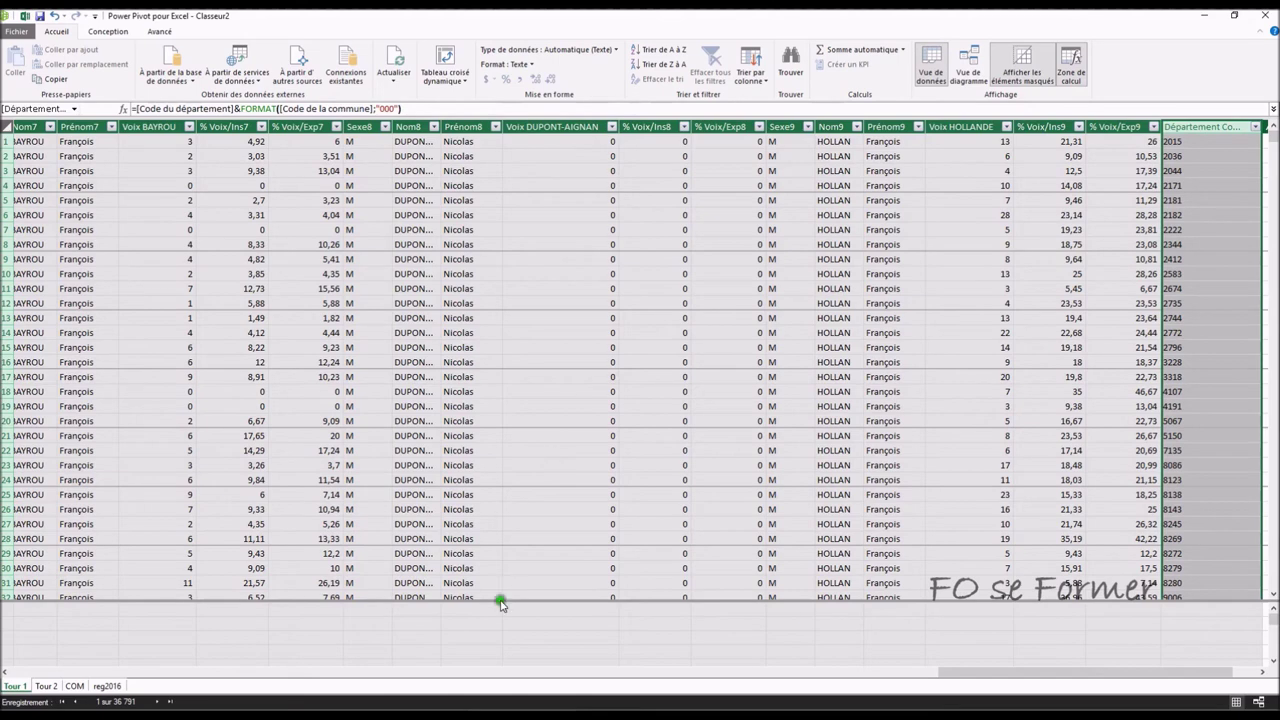
- Back in the Excel workbook, run automatic relationship detection and dismiss the results
{"action": "left_click", "coordinate": [340, 668]}
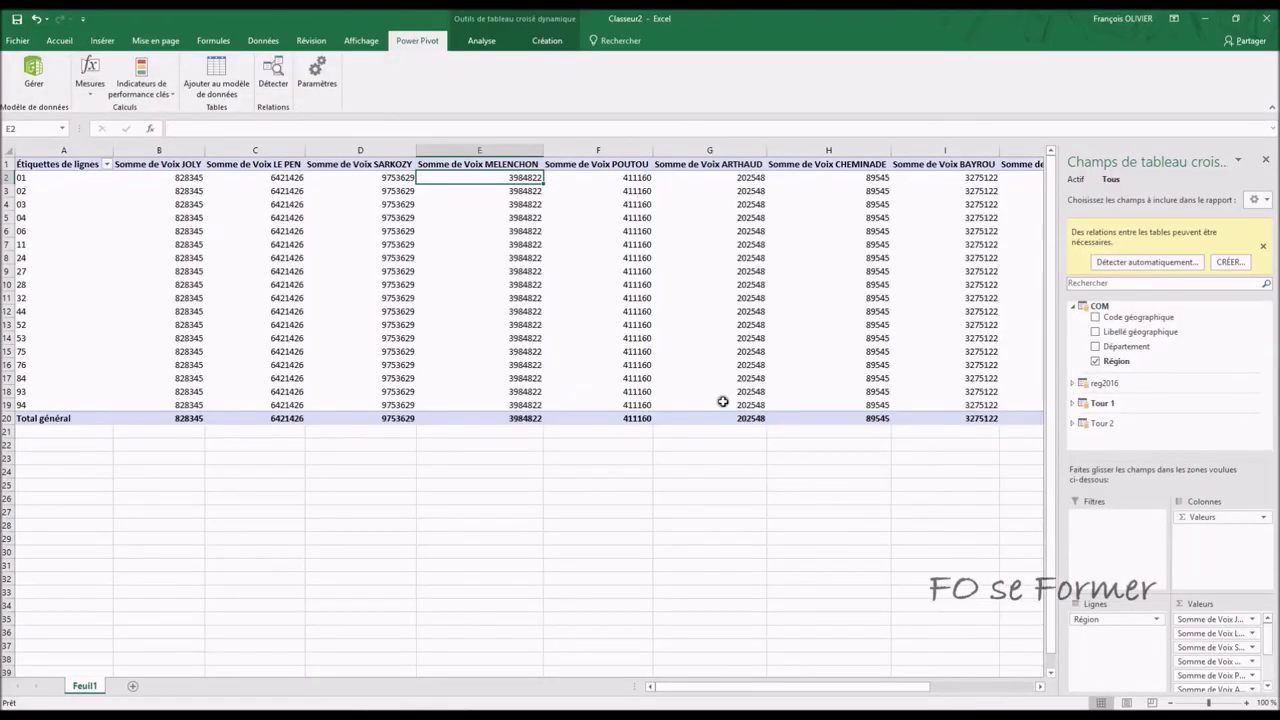
{"action": "left_click", "coordinate": [1124, 264]}
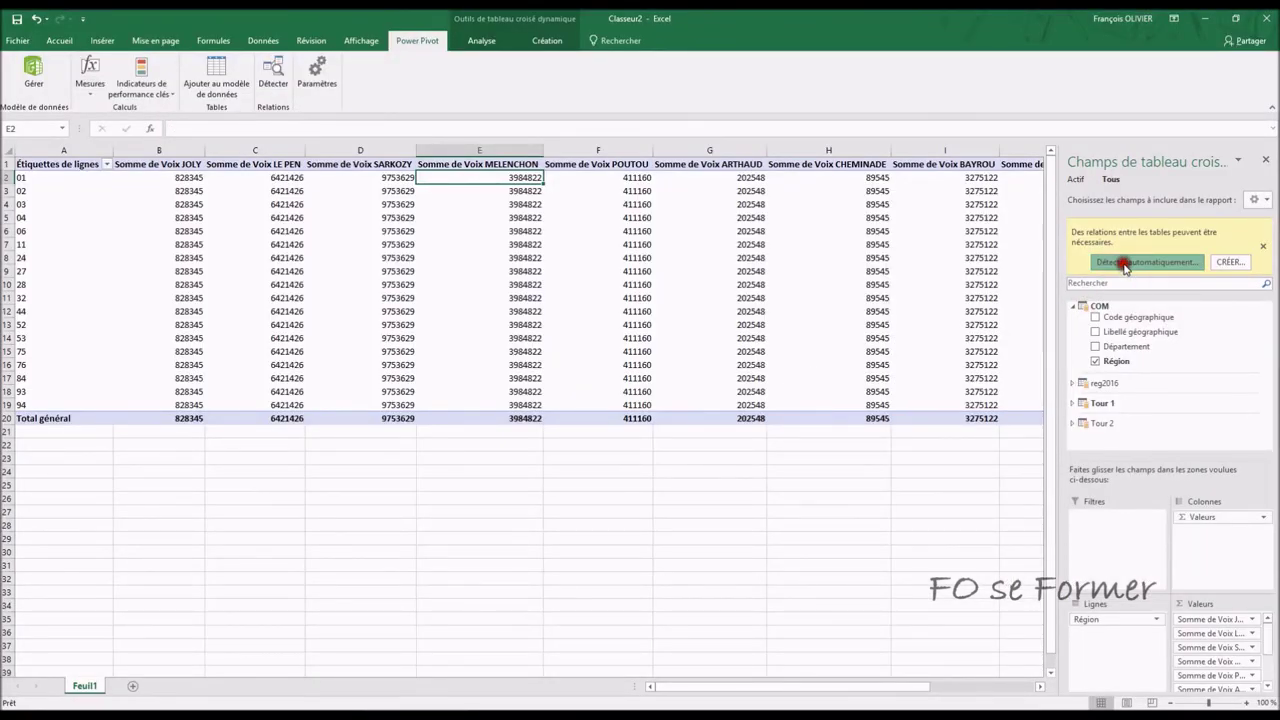
{"action": "left_click", "coordinate": [803, 306]}
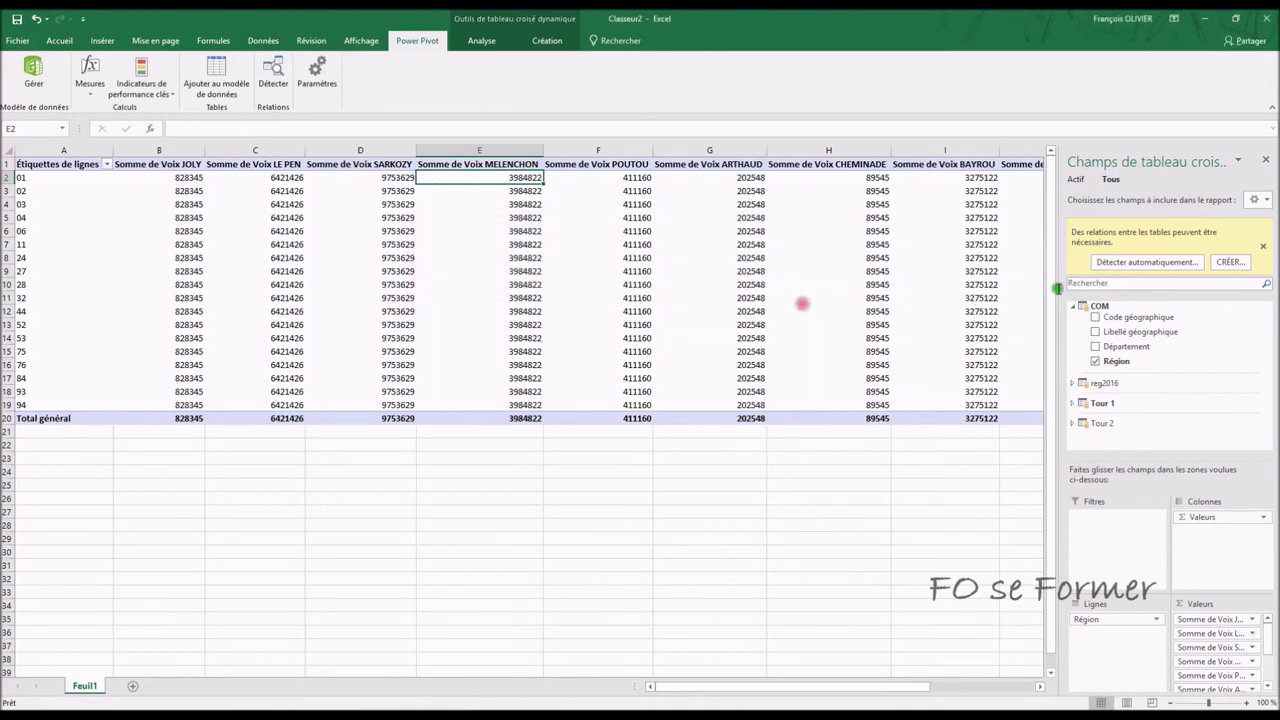
- Create a relationship from Tour 1's Département Commune to COM's Code géographique
{"action": "left_click", "coordinate": [1225, 263]}
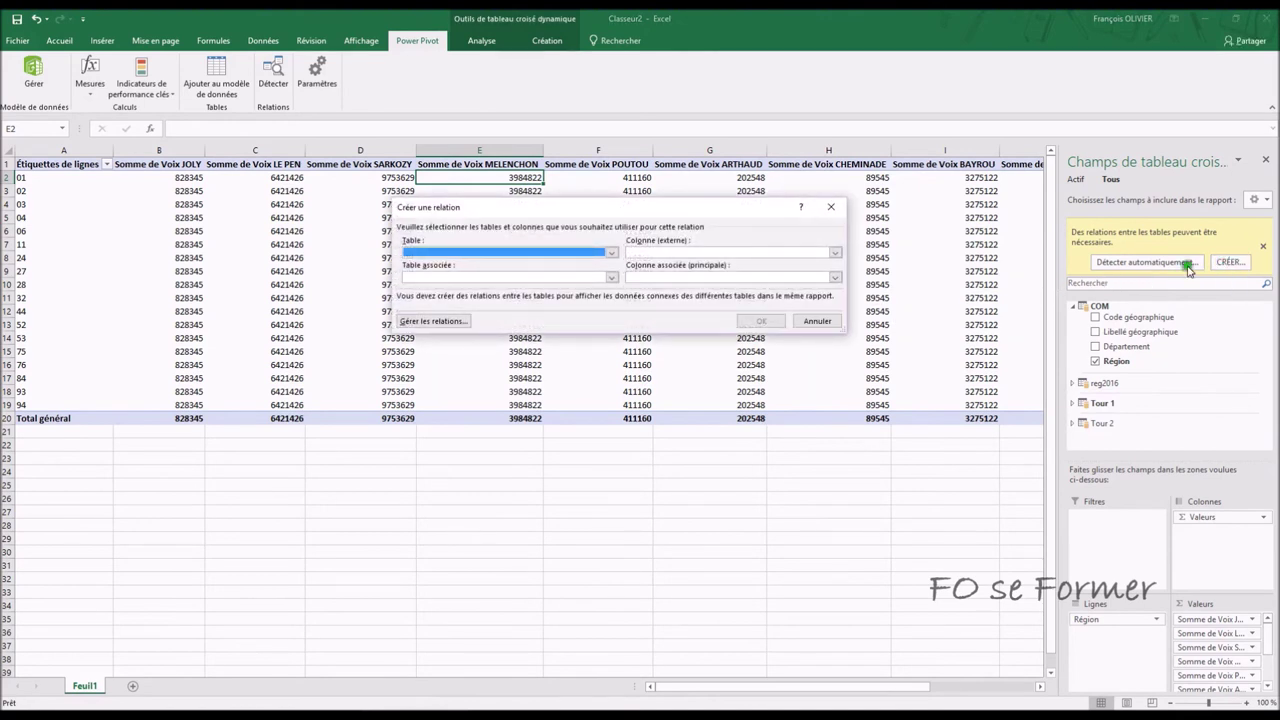
{"action": "left_click", "coordinate": [612, 253]}
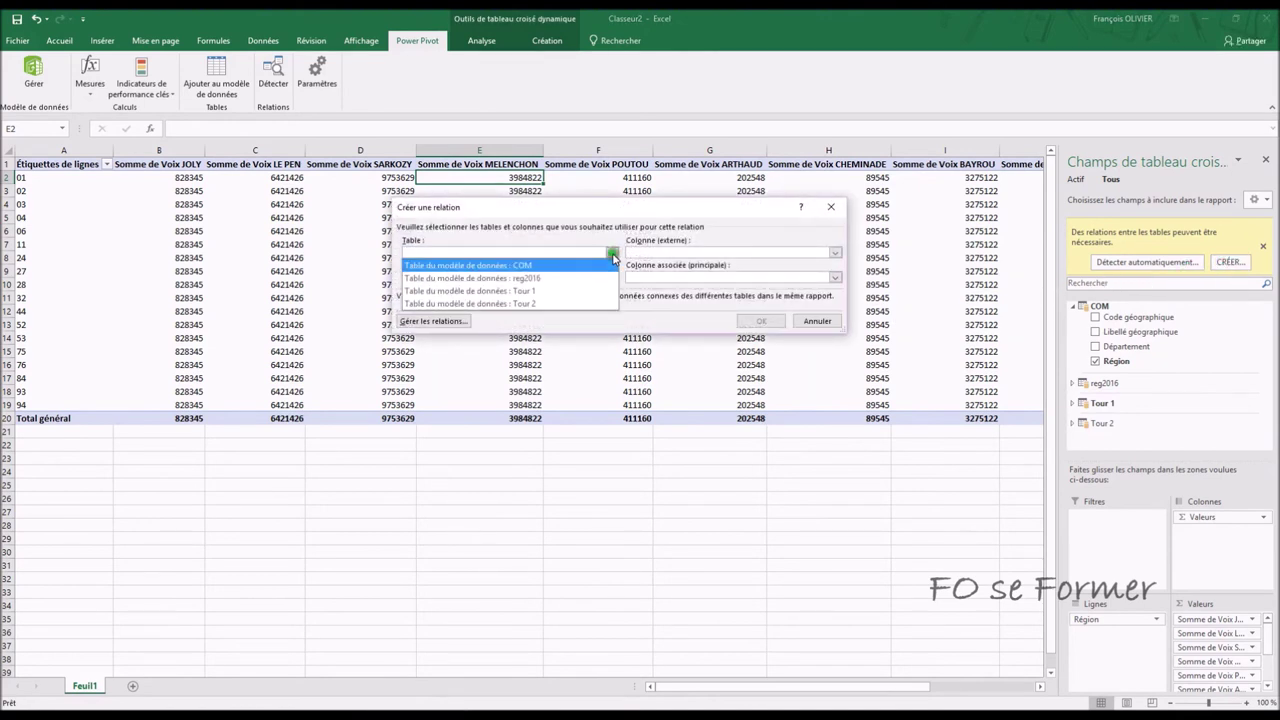
{"action": "left_click", "coordinate": [535, 290]}
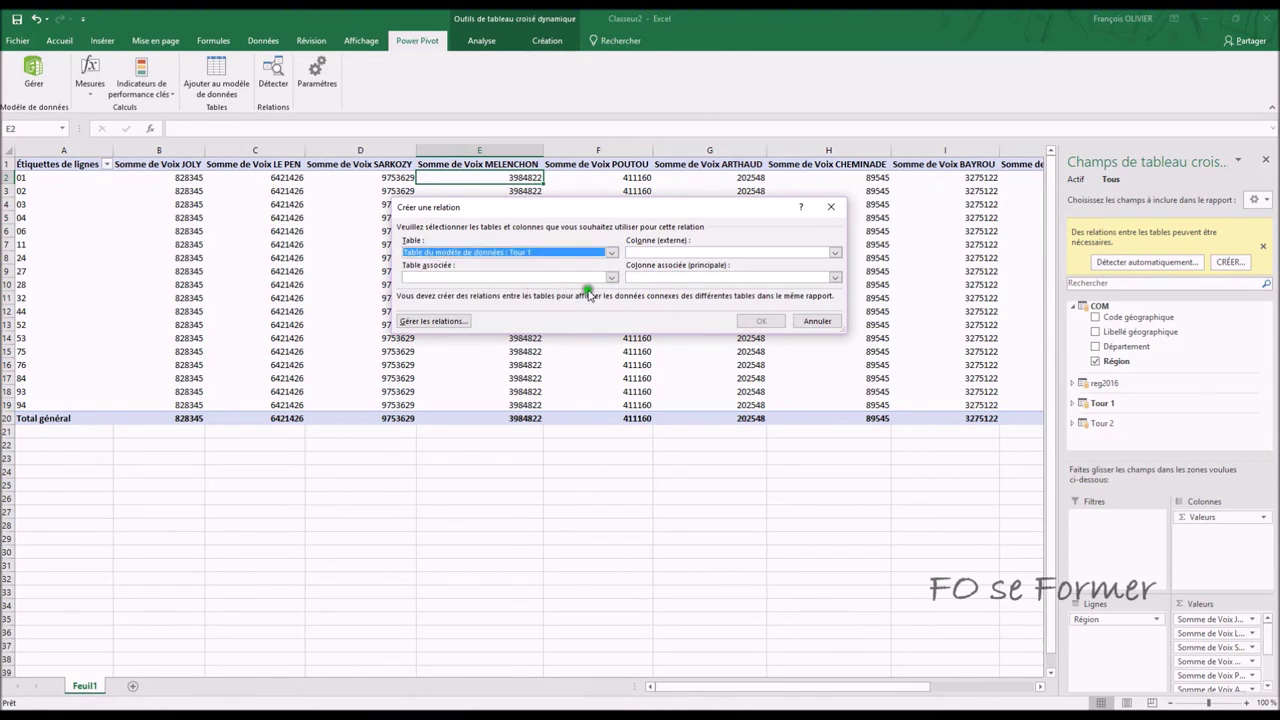
{"action": "left_click", "coordinate": [611, 277]}
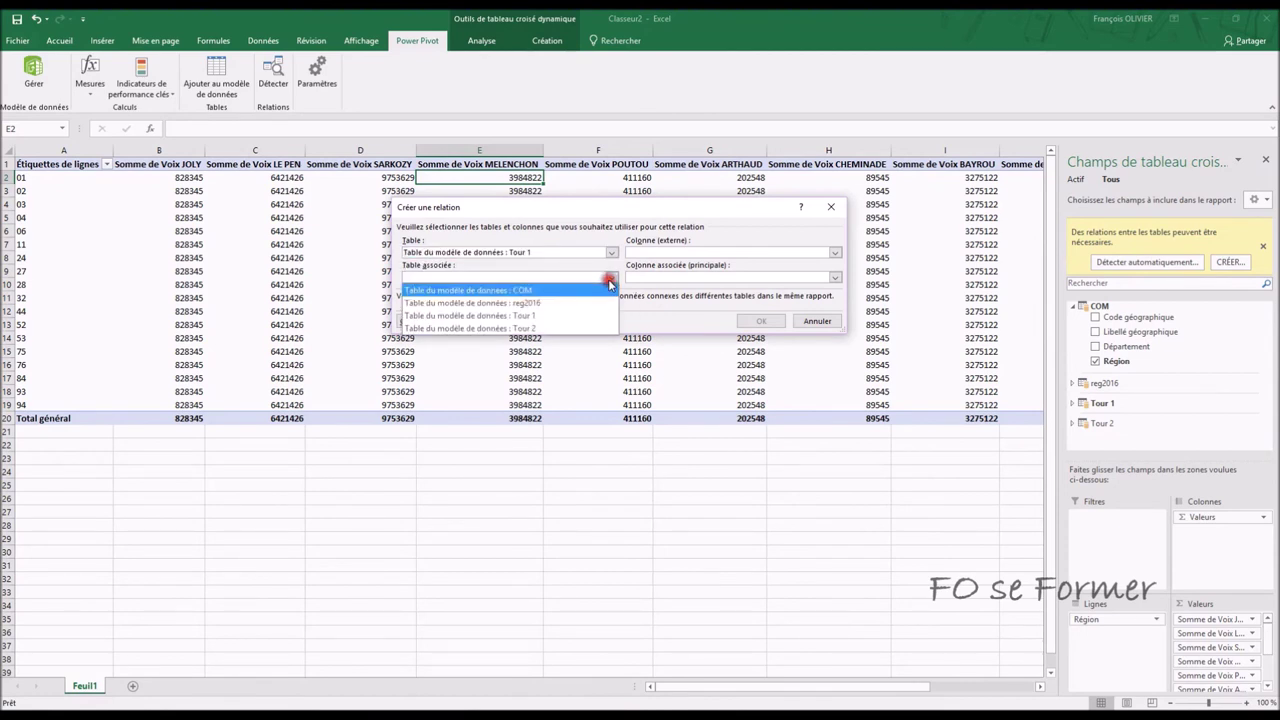
{"action": "left_click", "coordinate": [474, 291]}
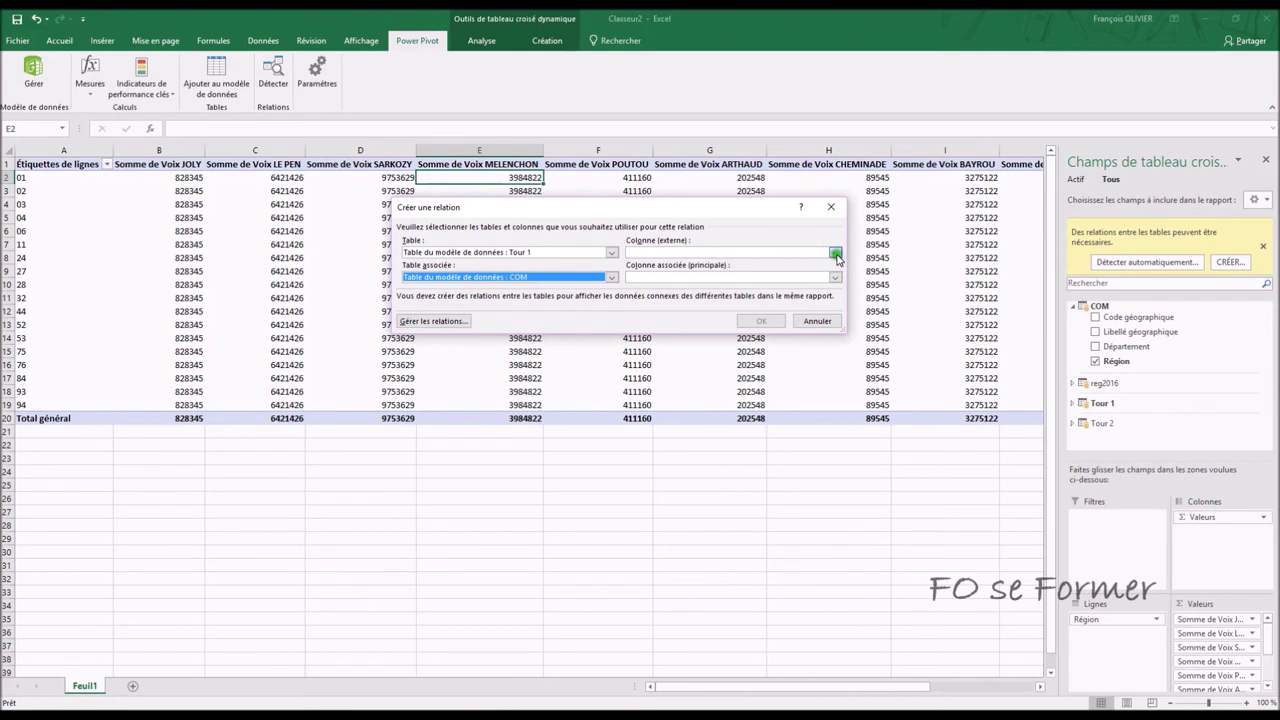
{"action": "left_click", "coordinate": [837, 257]}
{"action": "left_click_drag", "start_coordinate": [837, 285], "coordinate": [829, 371]}
{"action": "left_click", "coordinate": [738, 408]}
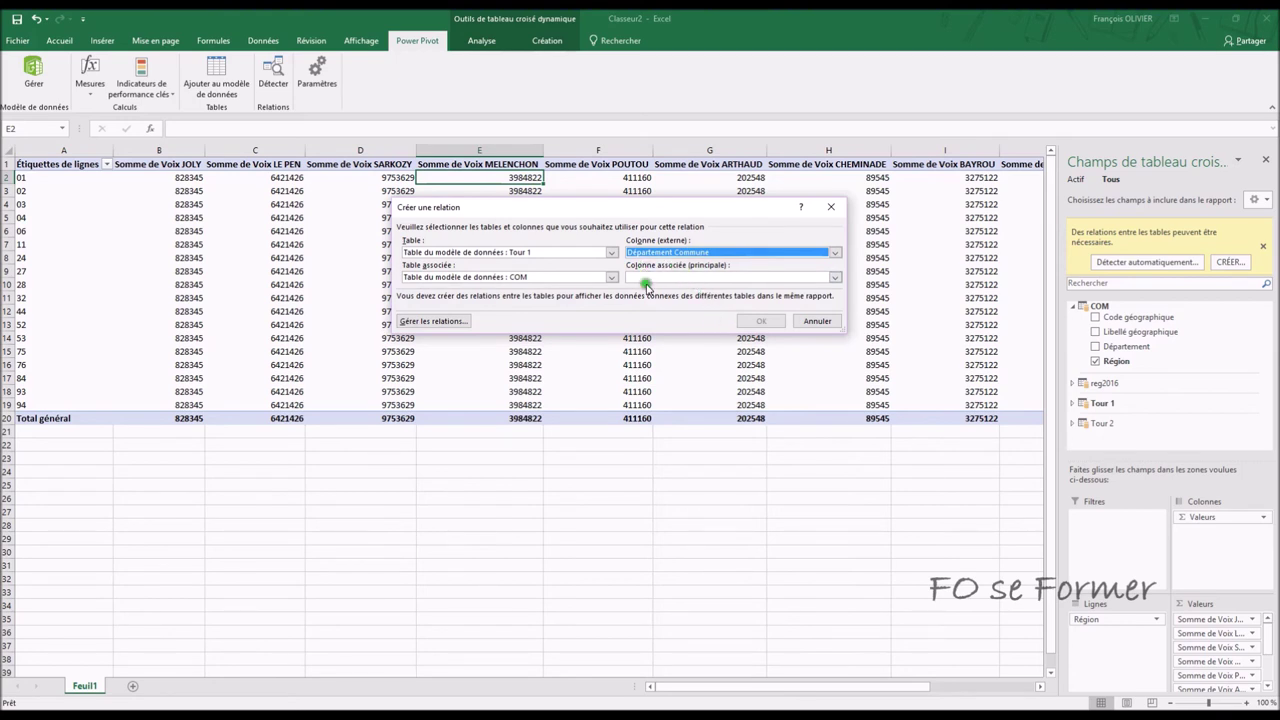
{"action": "left_click", "coordinate": [651, 282]}
{"action": "left_click", "coordinate": [834, 279]}
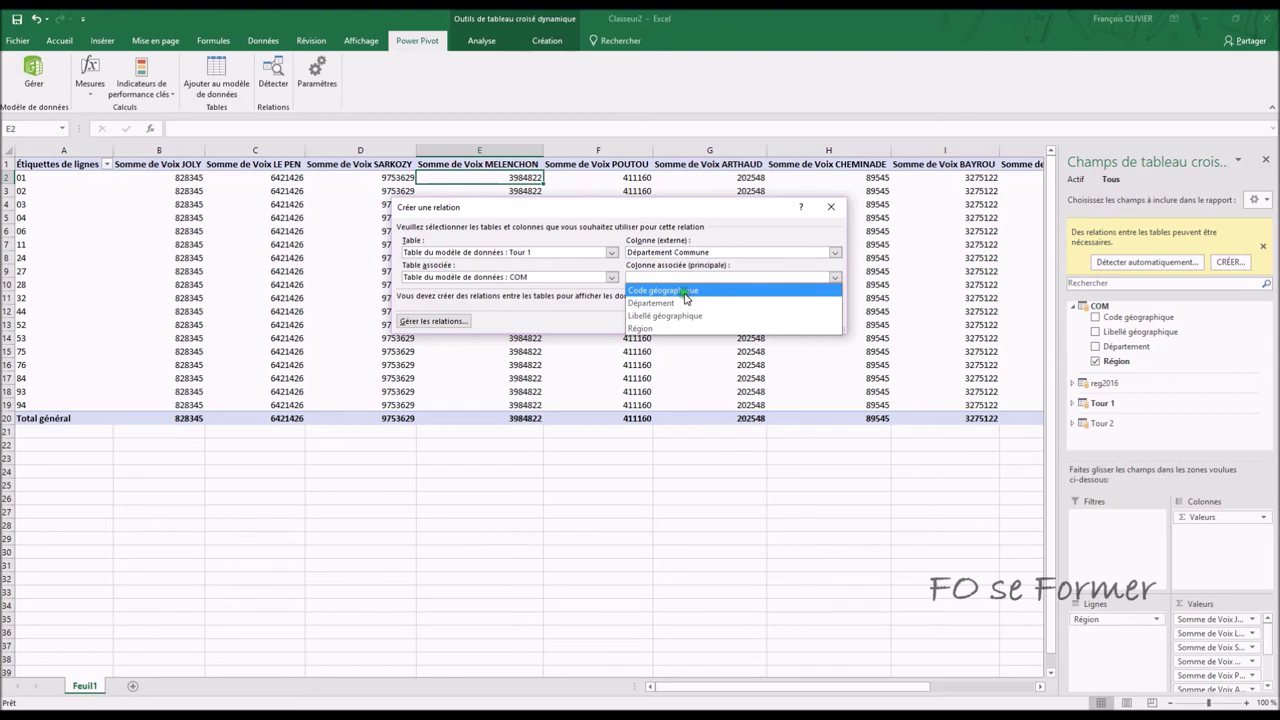
{"action": "left_click", "coordinate": [686, 292]}
{"action": "left_click", "coordinate": [756, 322]}
{"action": "left_click", "coordinate": [756, 324]}
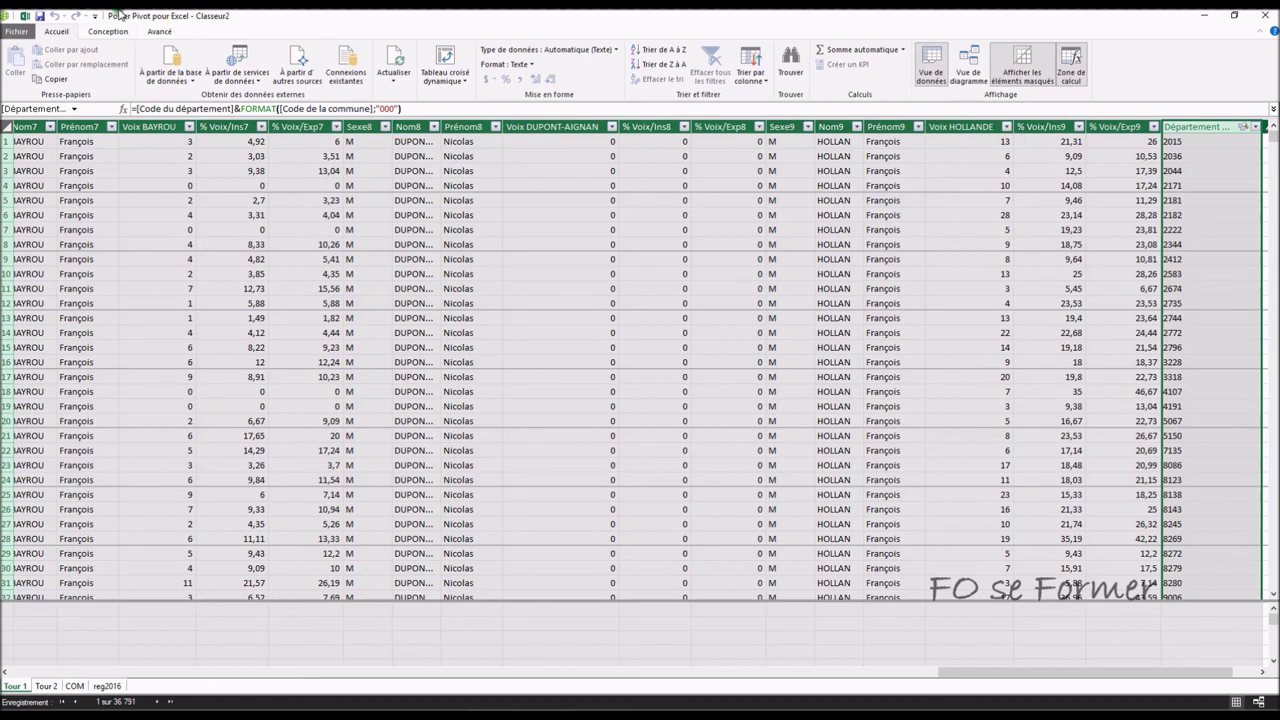
- In diagram view, enlarge the Tour 1 box and select its link to COM
{"action": "left_click", "coordinate": [968, 70]}
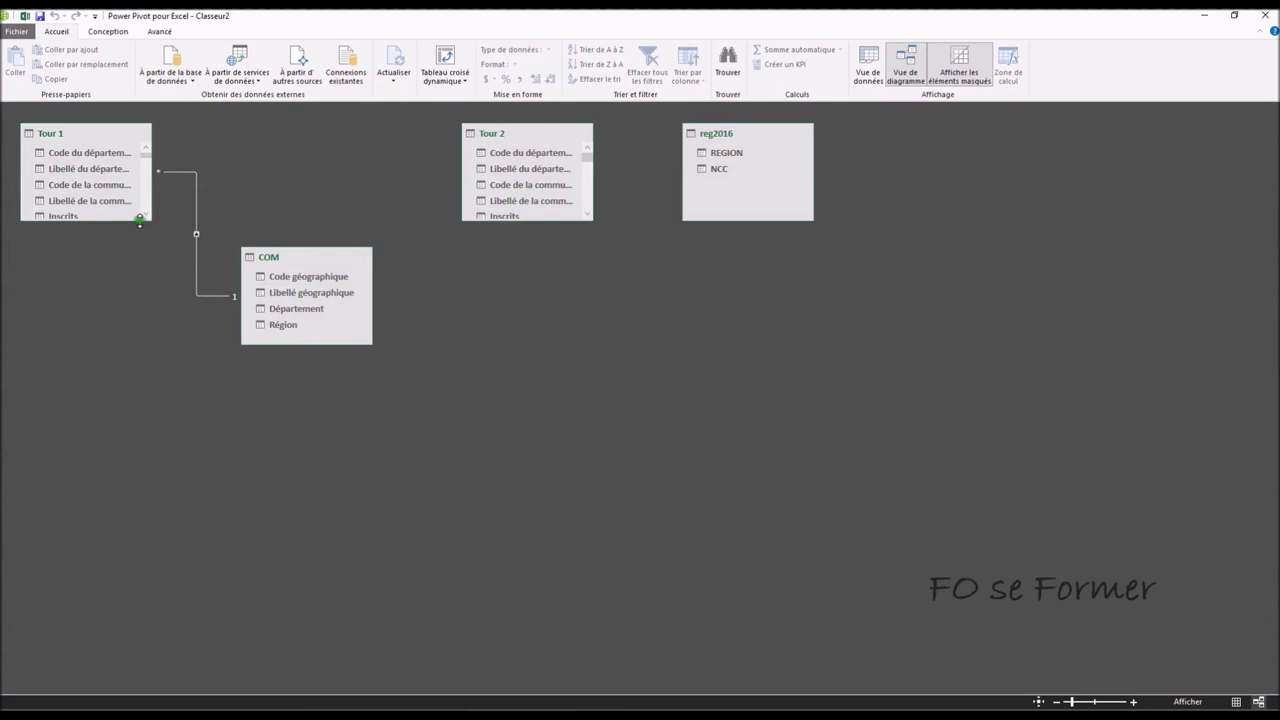
{"action": "left_click_drag", "start_coordinate": [132, 220], "coordinate": [146, 580]}
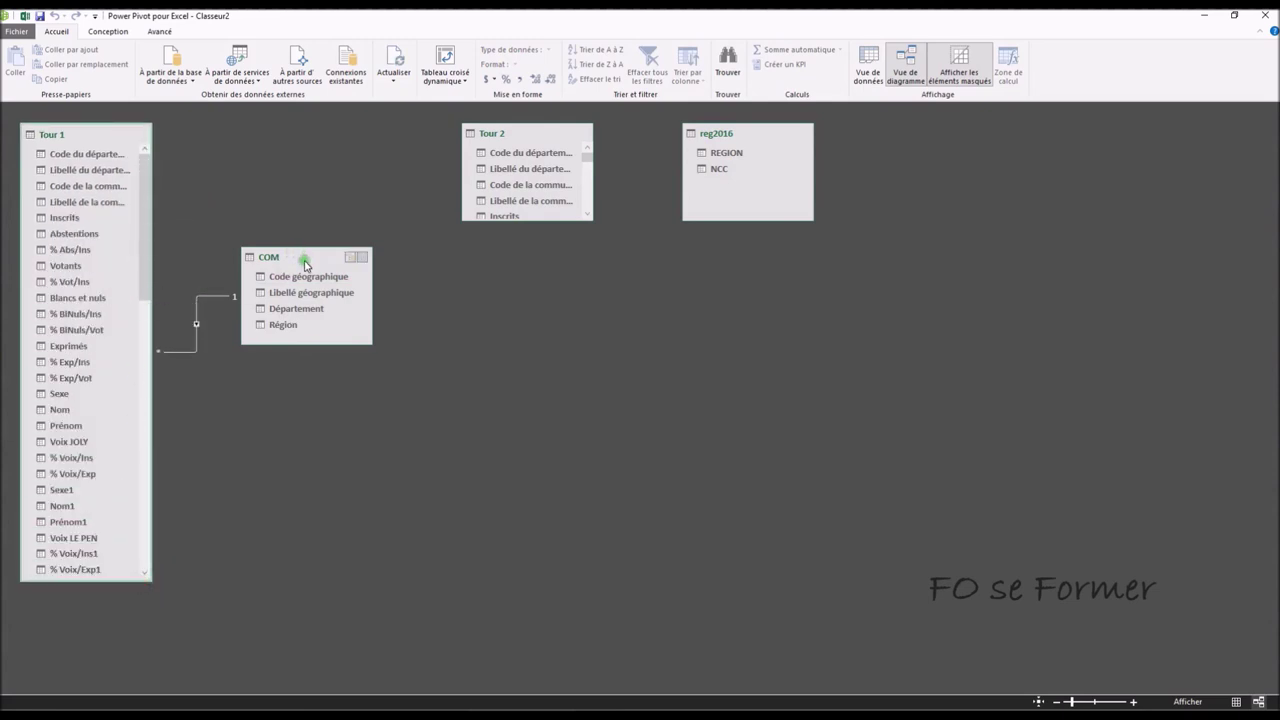
{"action": "left_click_drag", "start_coordinate": [154, 270], "coordinate": [148, 540]}
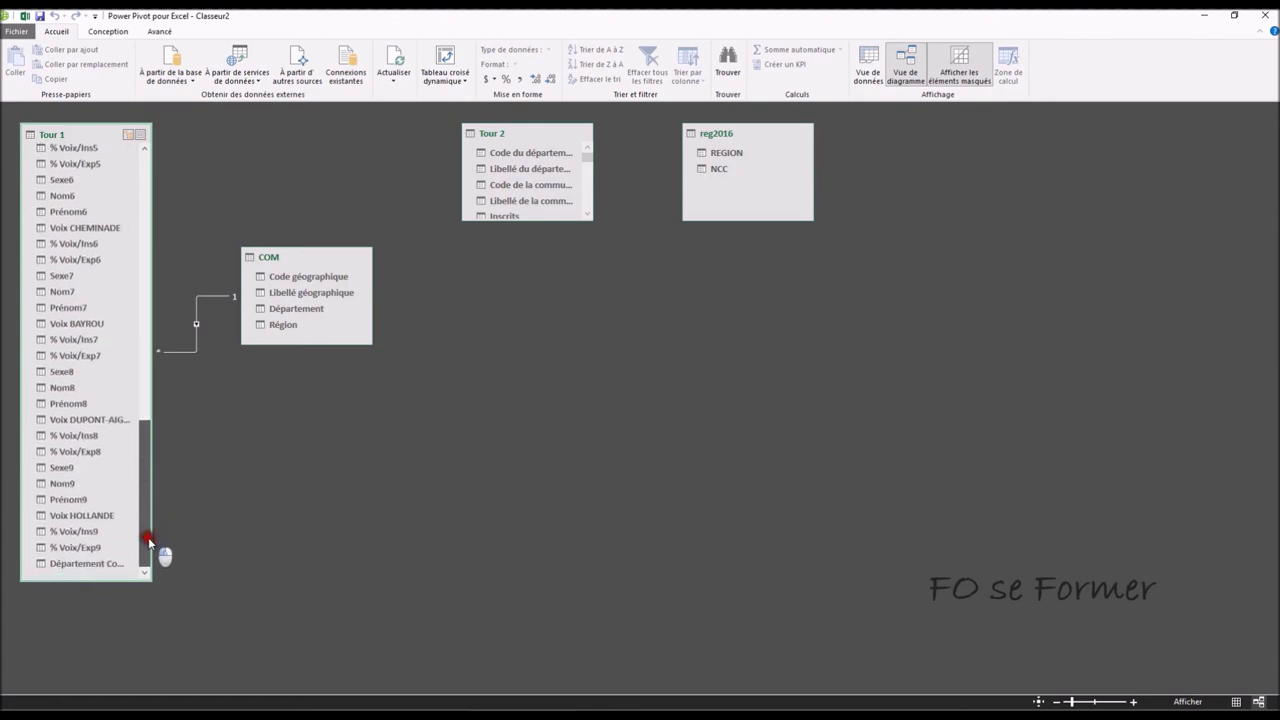
{"action": "left_click", "coordinate": [178, 351]}
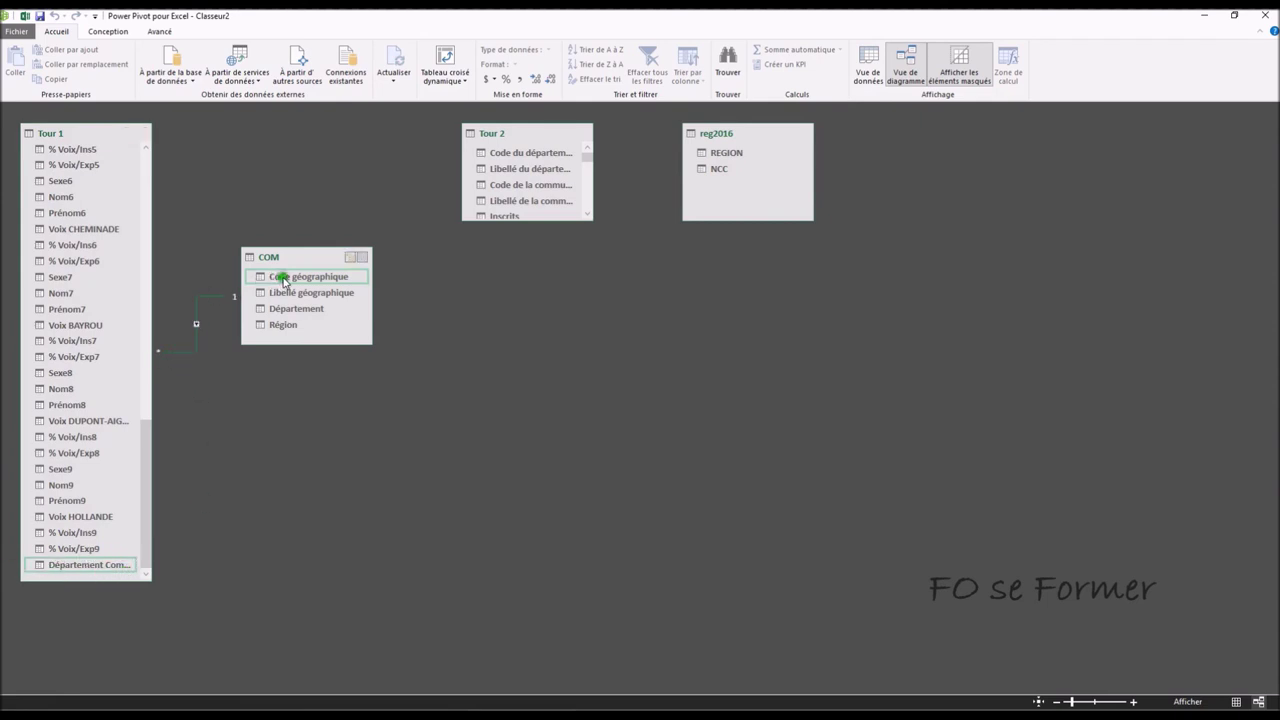
- Move Tour 2 aside and reg2016 beside COM, then link COM's Région to reg2016's REGION
{"action": "mouse_move", "coordinate": [308, 277]}
{"action": "left_click_drag", "start_coordinate": [529, 132], "coordinate": [934, 163]}
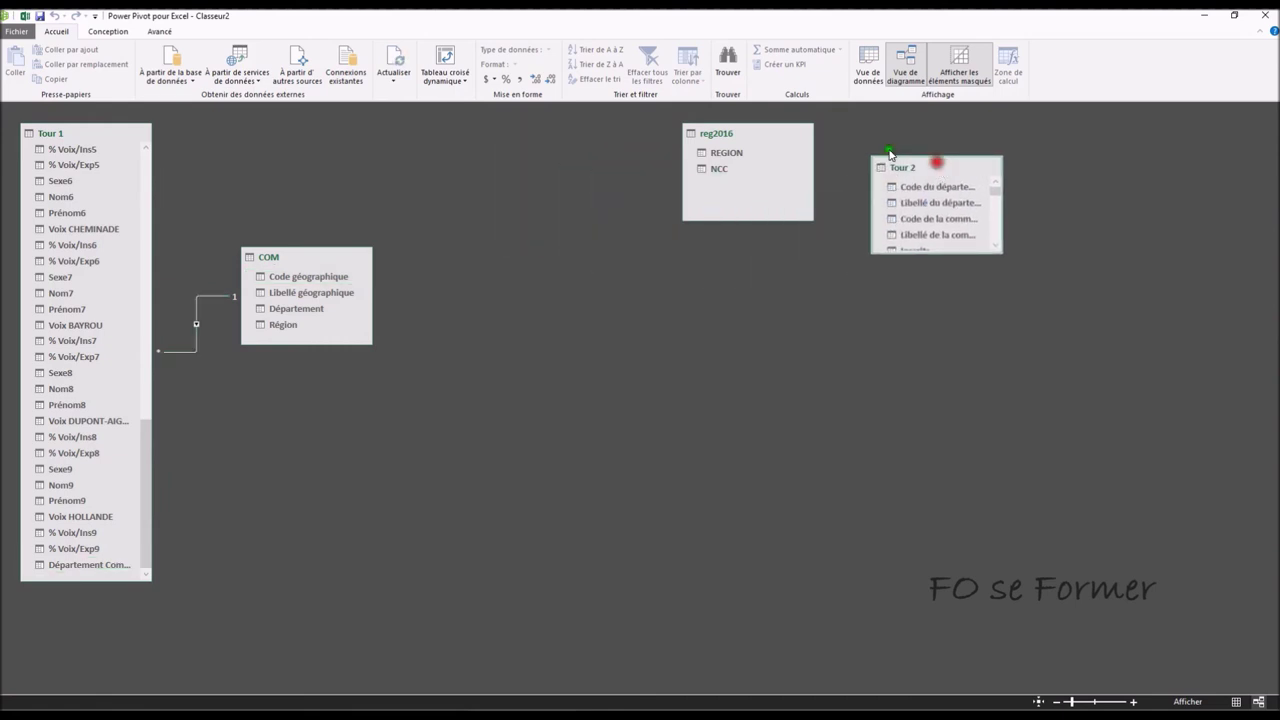
{"action": "left_click_drag", "start_coordinate": [760, 138], "coordinate": [537, 248]}
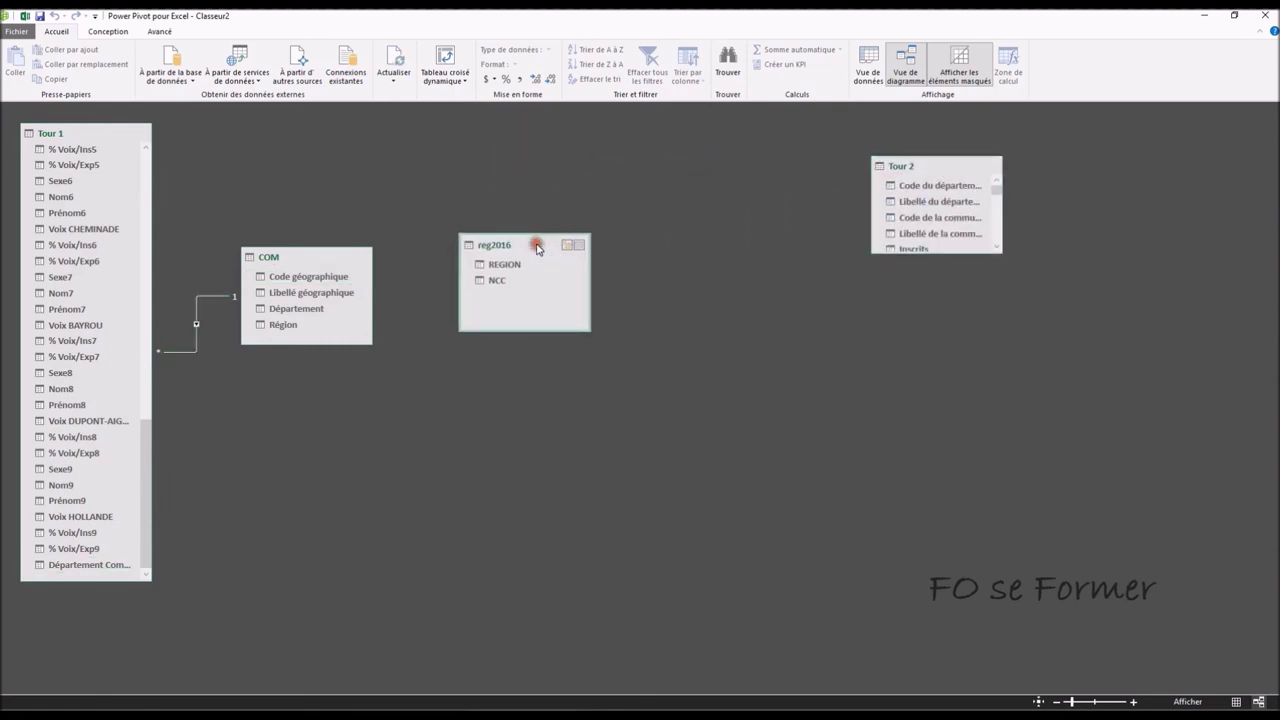
{"action": "left_click", "coordinate": [266, 259]}
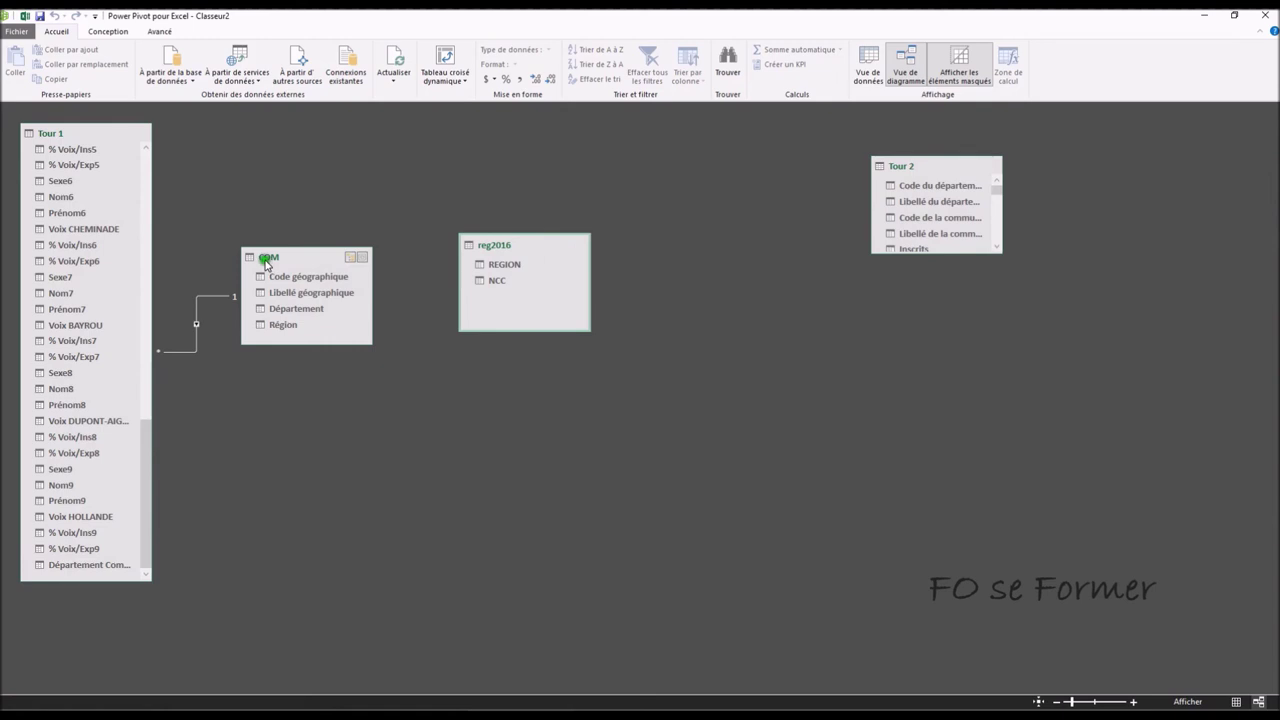
{"action": "left_click", "coordinate": [392, 303]}
{"action": "left_click", "coordinate": [300, 334]}
{"action": "left_click_drag", "start_coordinate": [284, 327], "coordinate": [285, 329]}
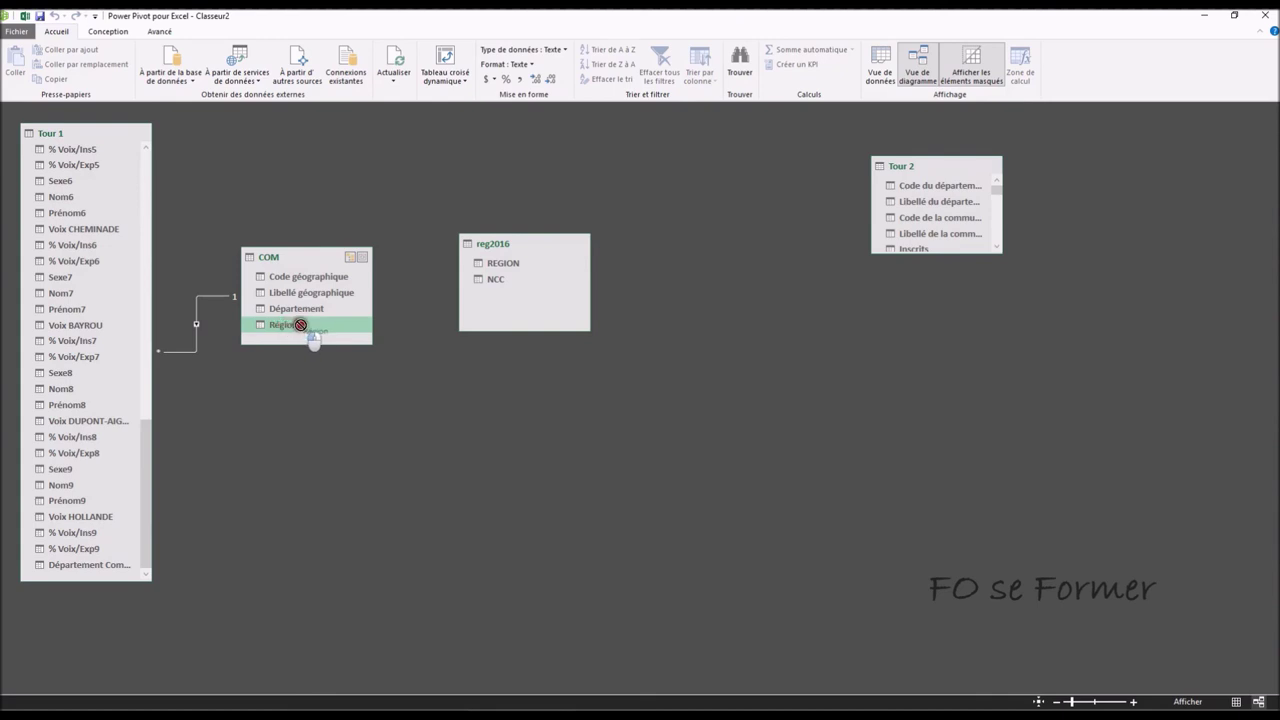
{"action": "left_click_drag", "start_coordinate": [284, 327], "coordinate": [504, 265]}
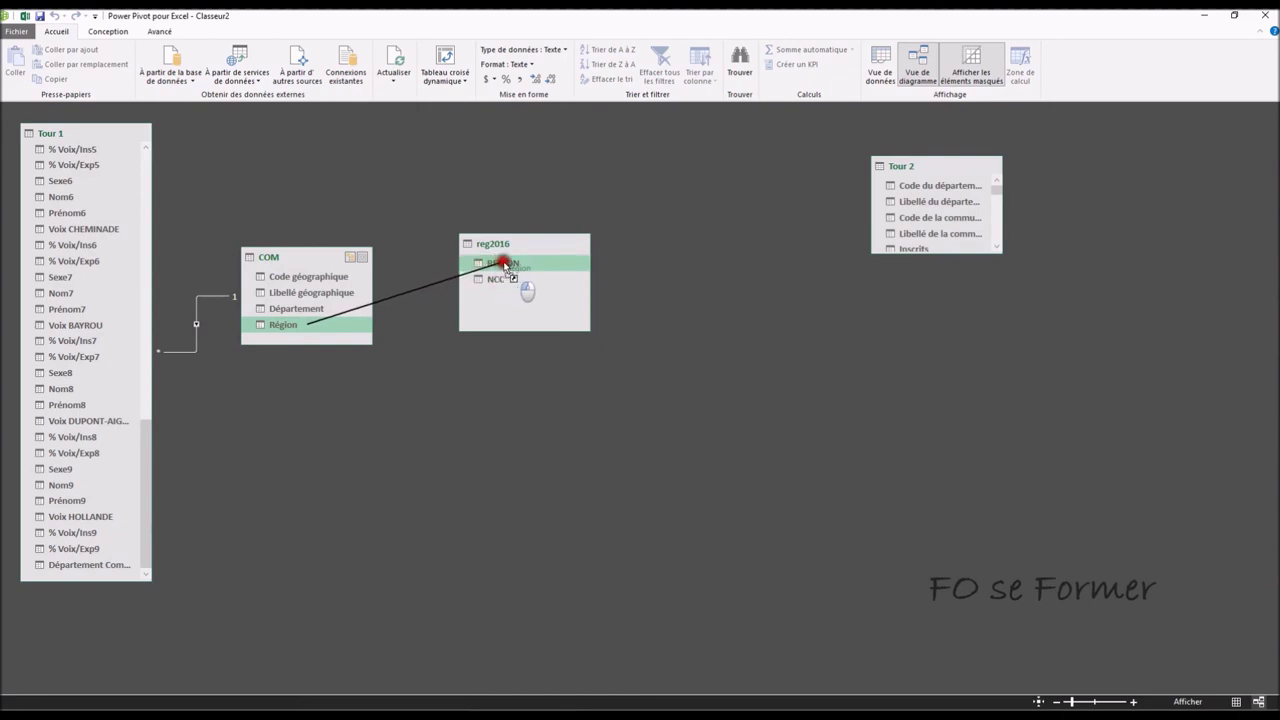
{"action": "left_click_drag", "start_coordinate": [505, 266], "coordinate": [505, 266]}
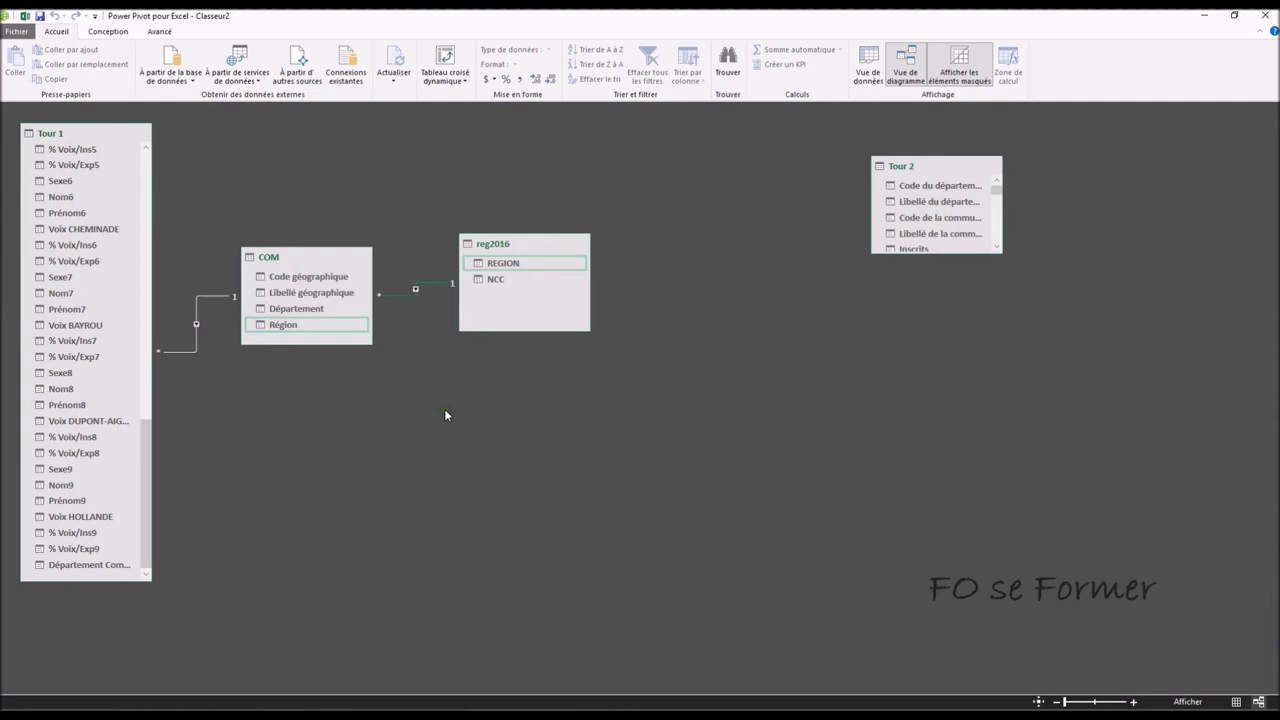
- Delete the COM–reg2016 relationship from the model and return to Data View
{"action": "left_click", "coordinate": [403, 338]}
{"action": "right_click", "coordinate": [403, 300]}
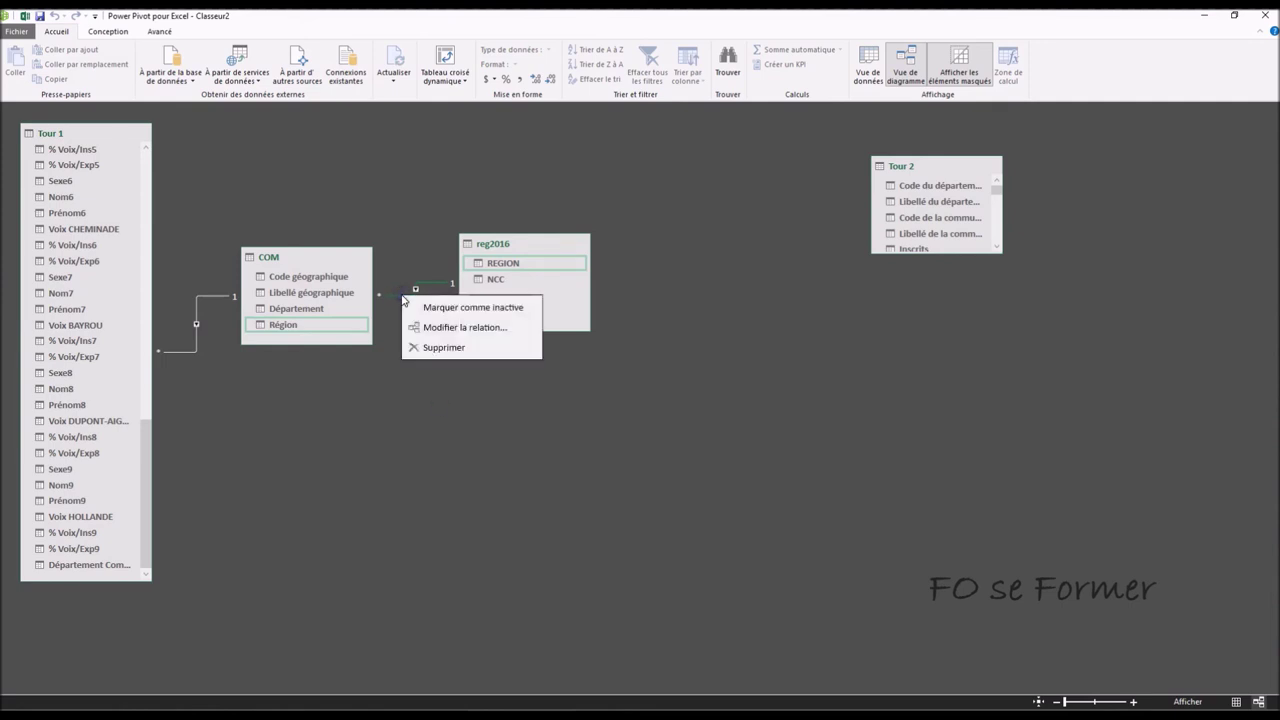
{"action": "left_click", "coordinate": [450, 351]}
{"action": "left_click", "coordinate": [590, 384]}
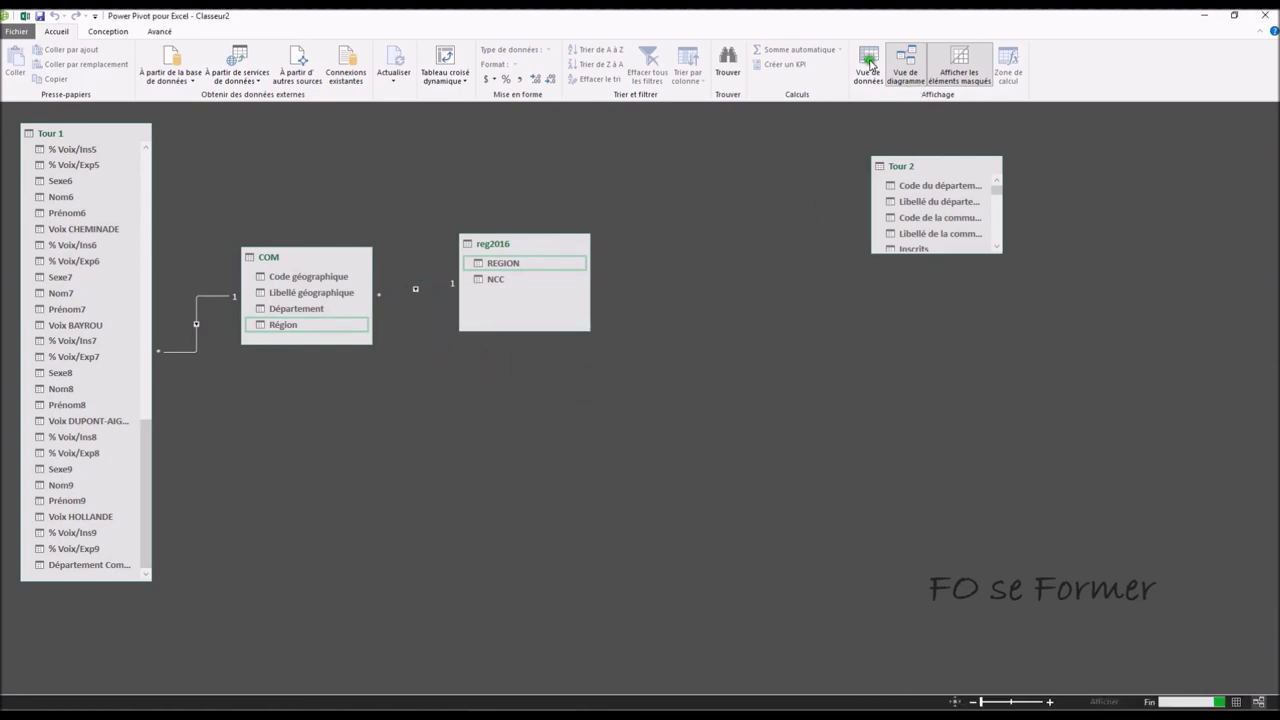
{"action": "left_click", "coordinate": [868, 62]}
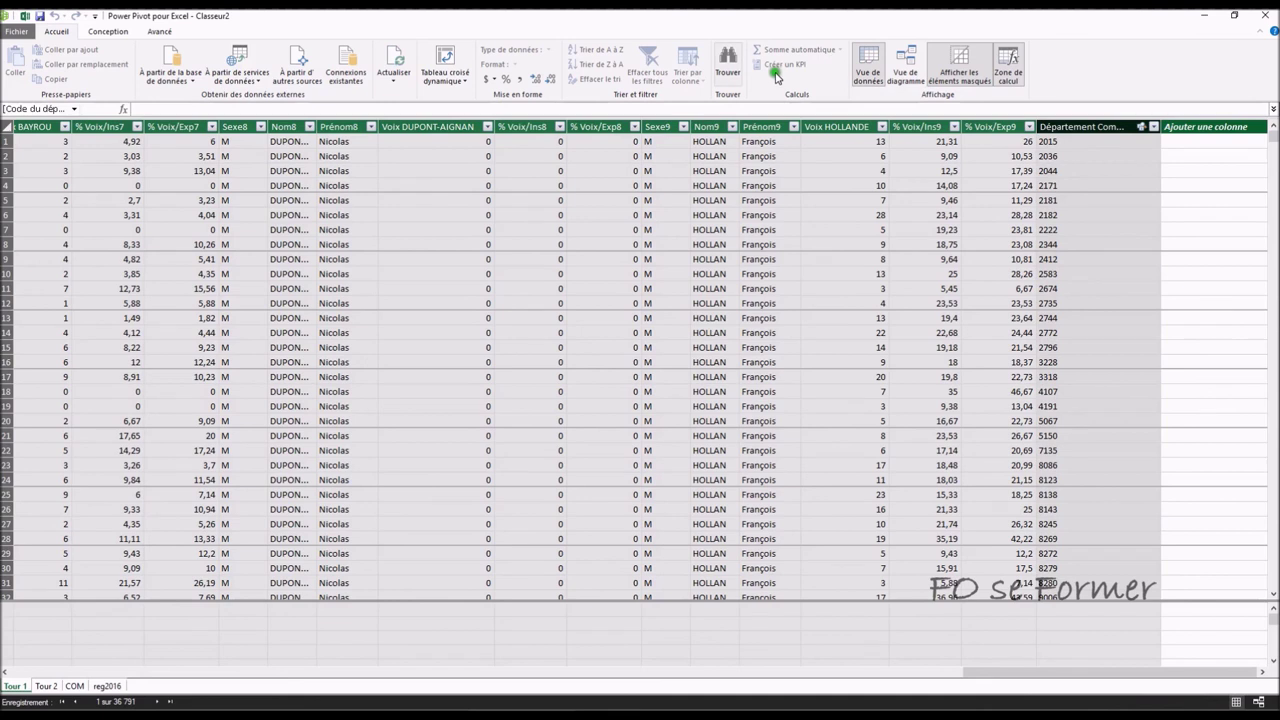
- Use the Créer une relation dialog to relate COM's Région to reg2016's REGION
{"action": "left_click", "coordinate": [104, 32]}
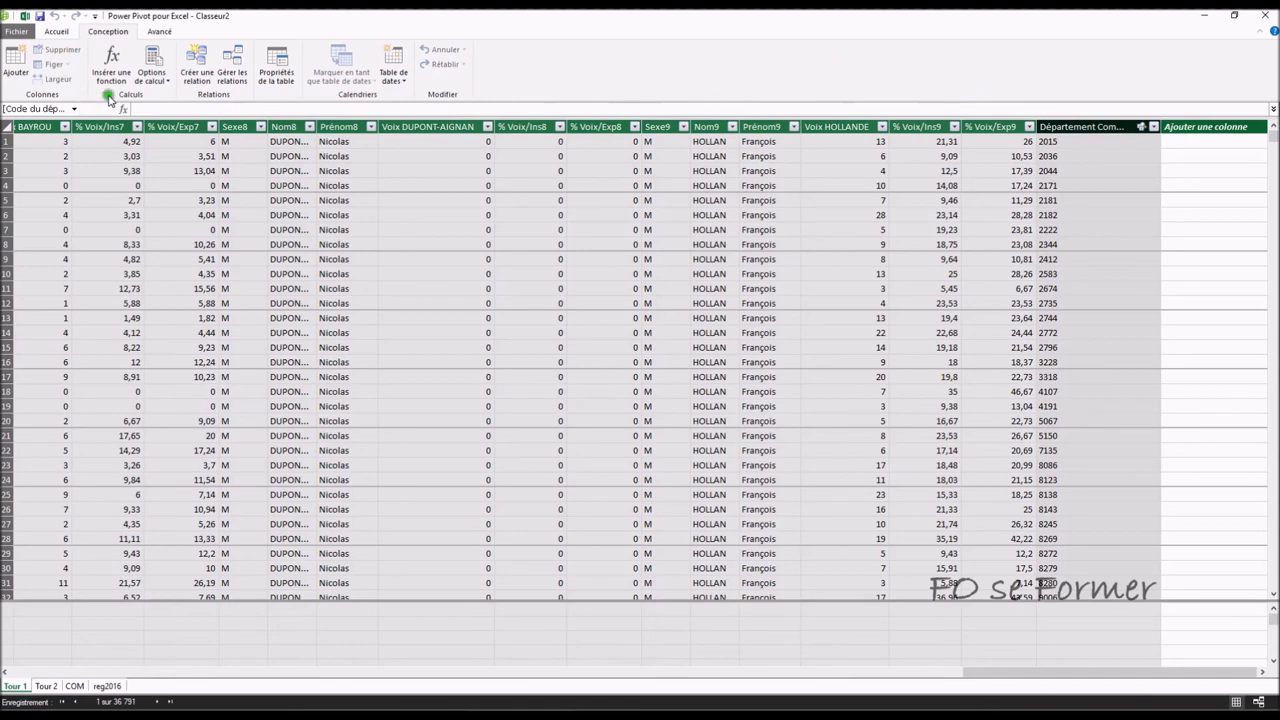
{"action": "left_click", "coordinate": [199, 82]}
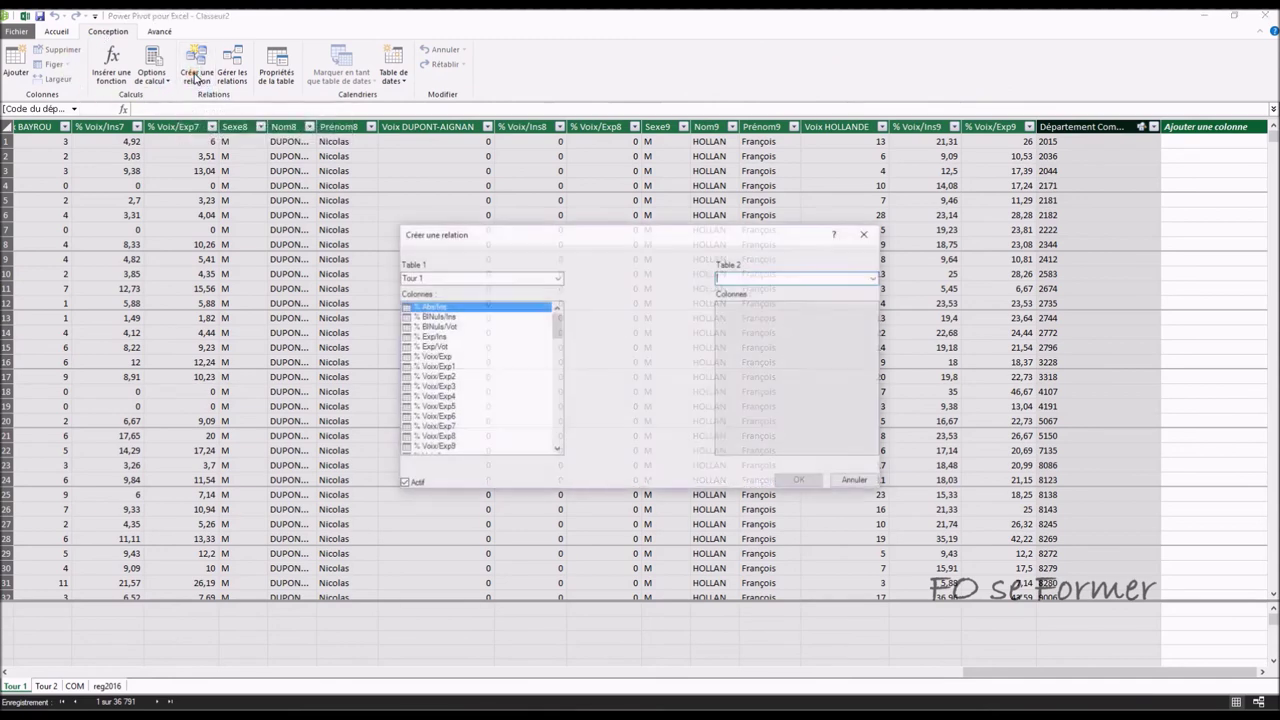
{"action": "left_click", "coordinate": [275, 216]}
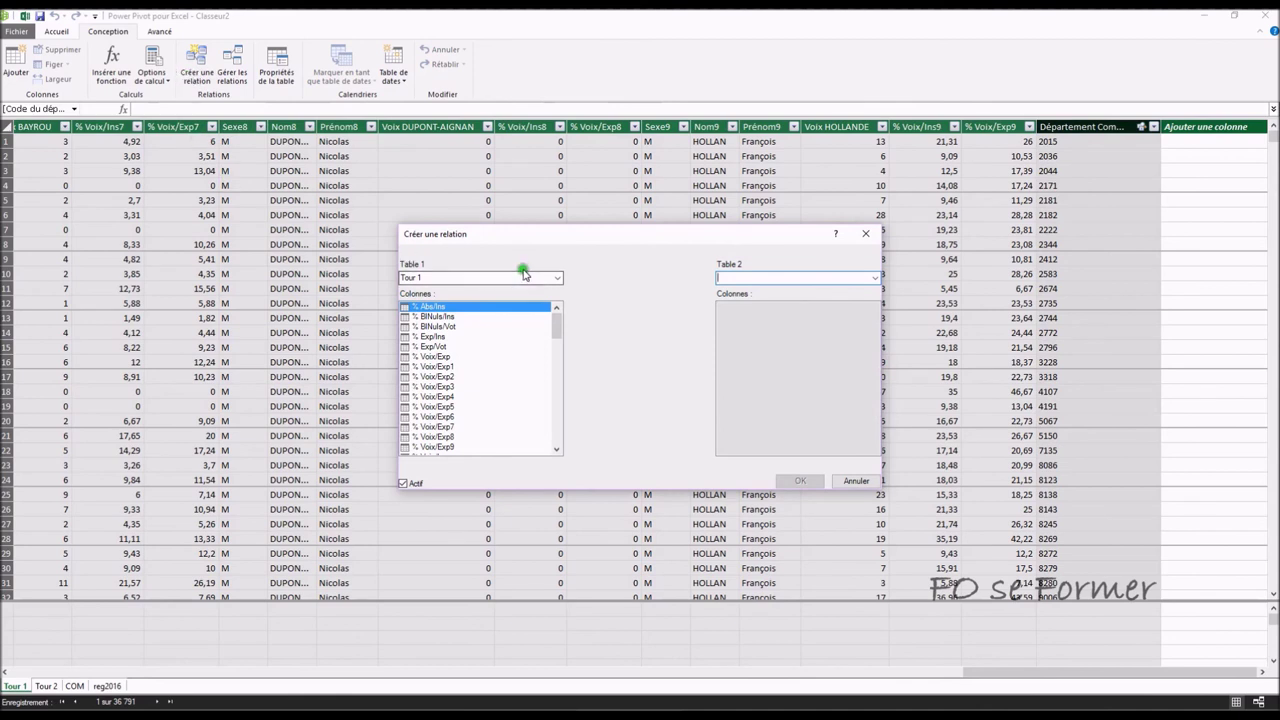
{"action": "left_click", "coordinate": [556, 278]}
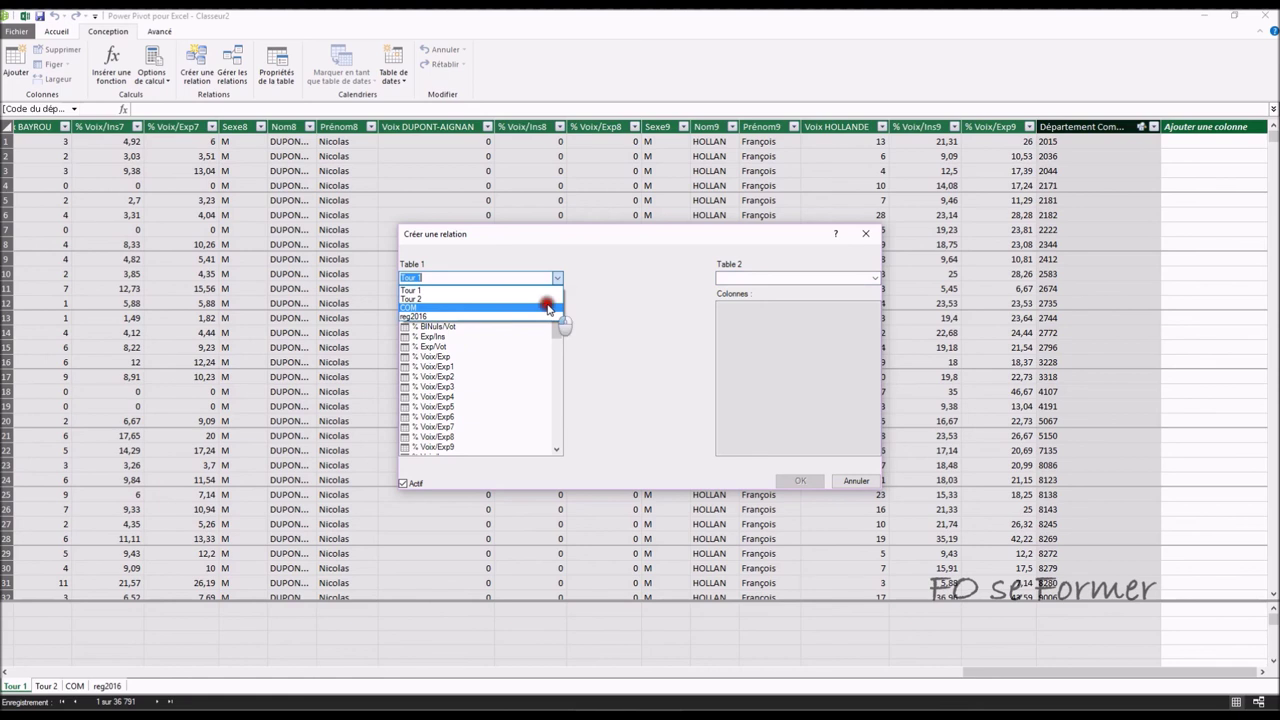
{"action": "left_click", "coordinate": [550, 305]}
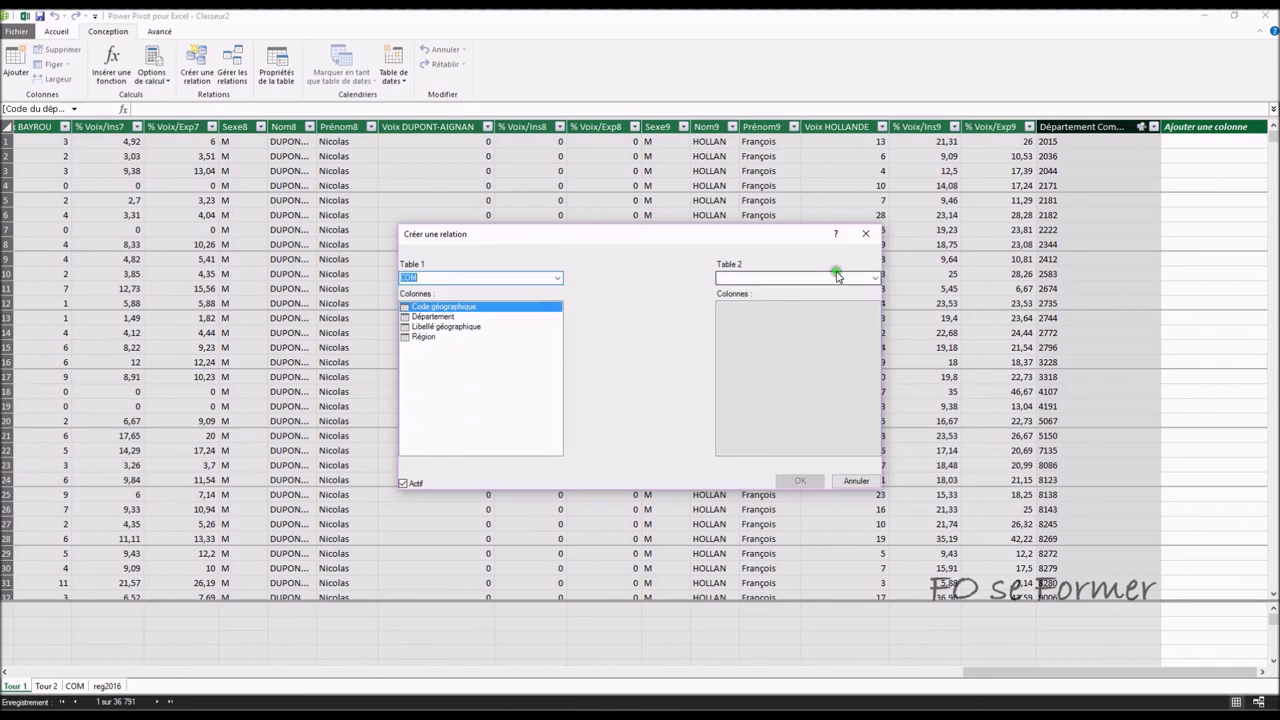
{"action": "left_click", "coordinate": [421, 337]}
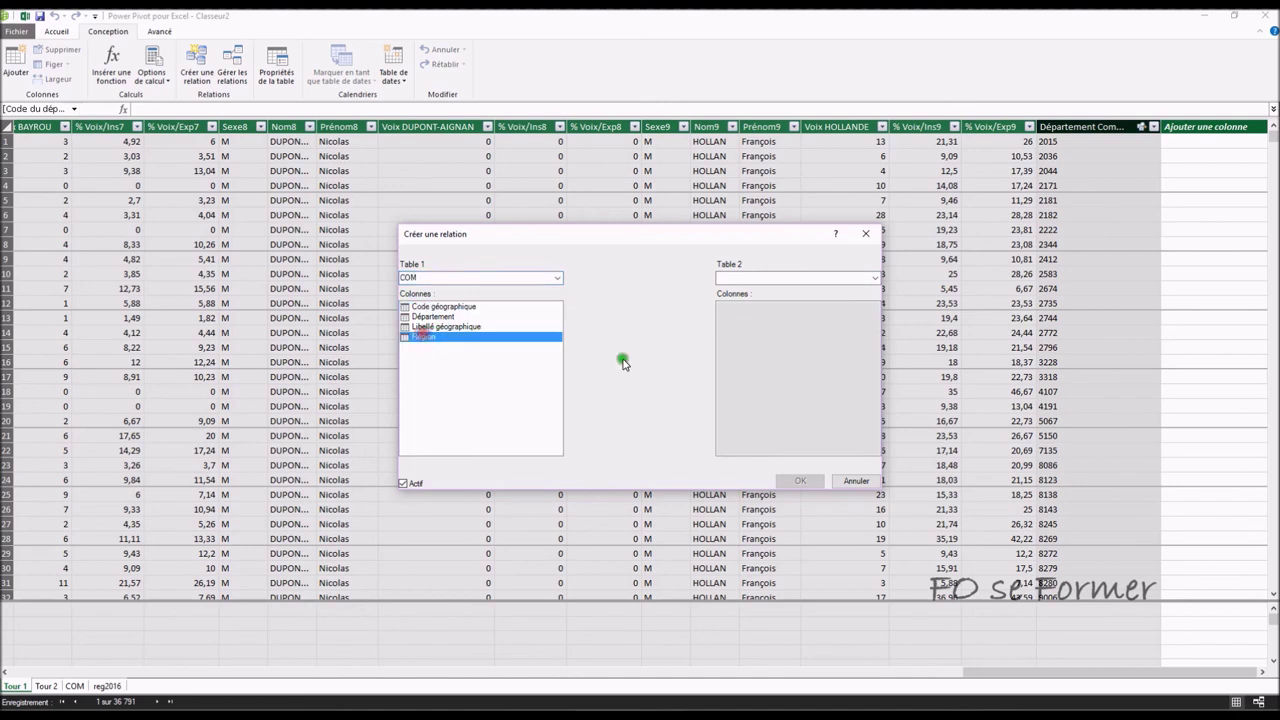
{"action": "left_click", "coordinate": [870, 279]}
{"action": "left_click", "coordinate": [745, 306]}
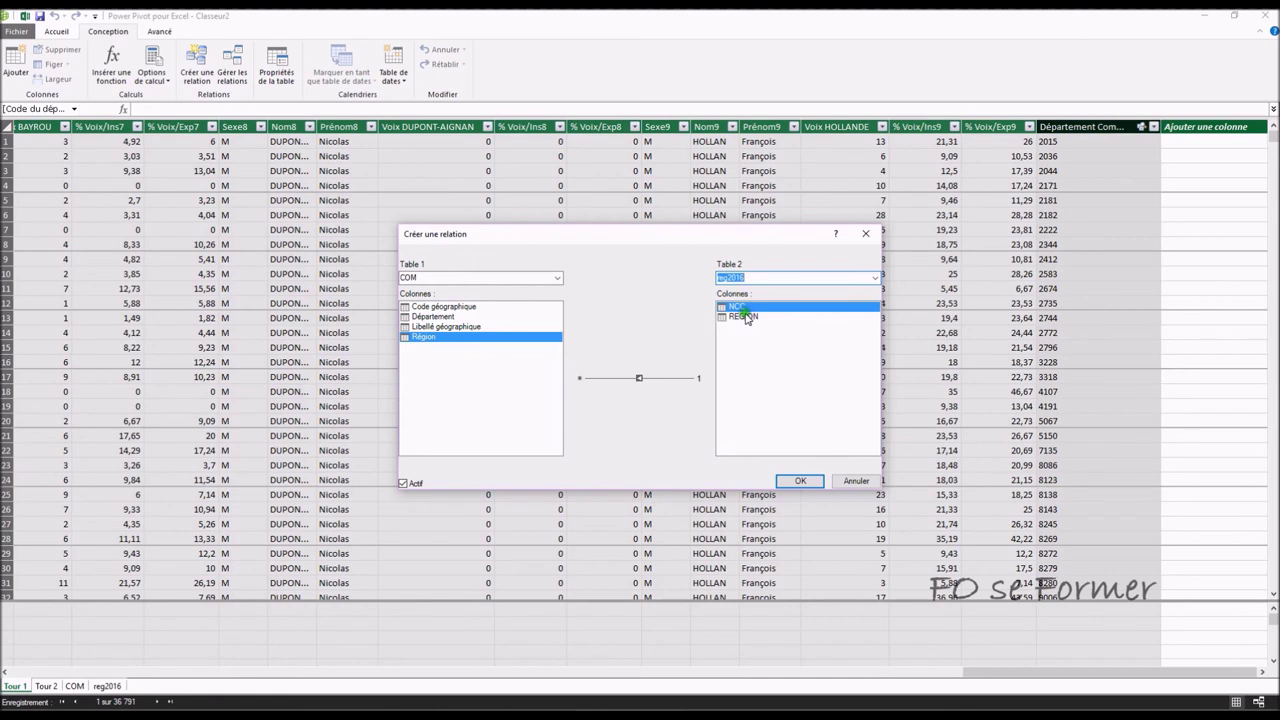
{"action": "left_click", "coordinate": [745, 317]}
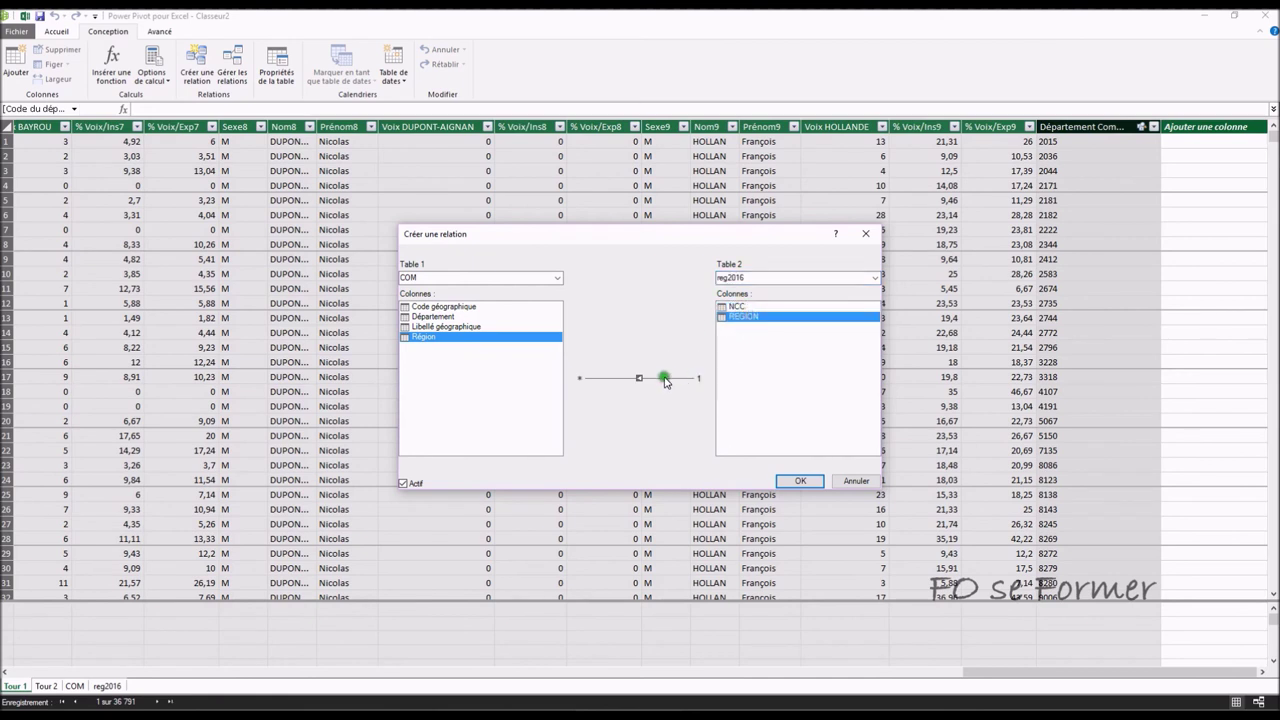
{"action": "left_click", "coordinate": [805, 481]}
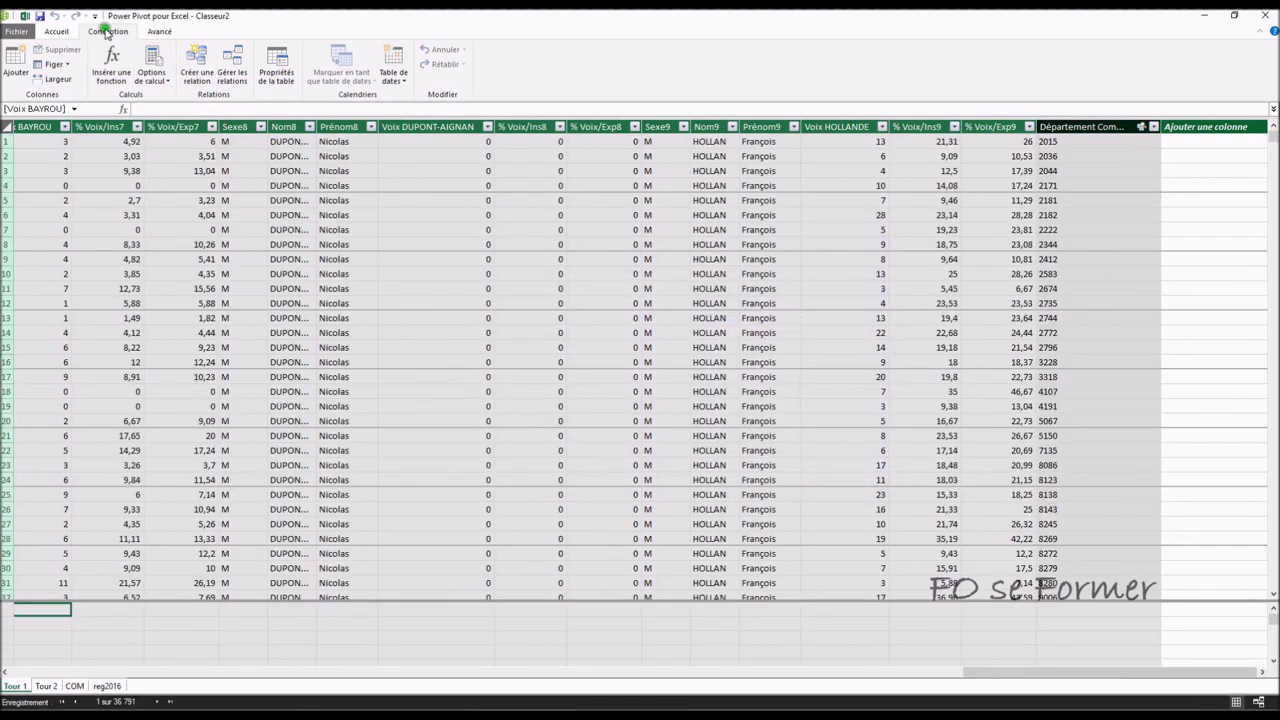
{"action": "left_click", "coordinate": [56, 31]}
{"action": "left_click", "coordinate": [905, 65]}
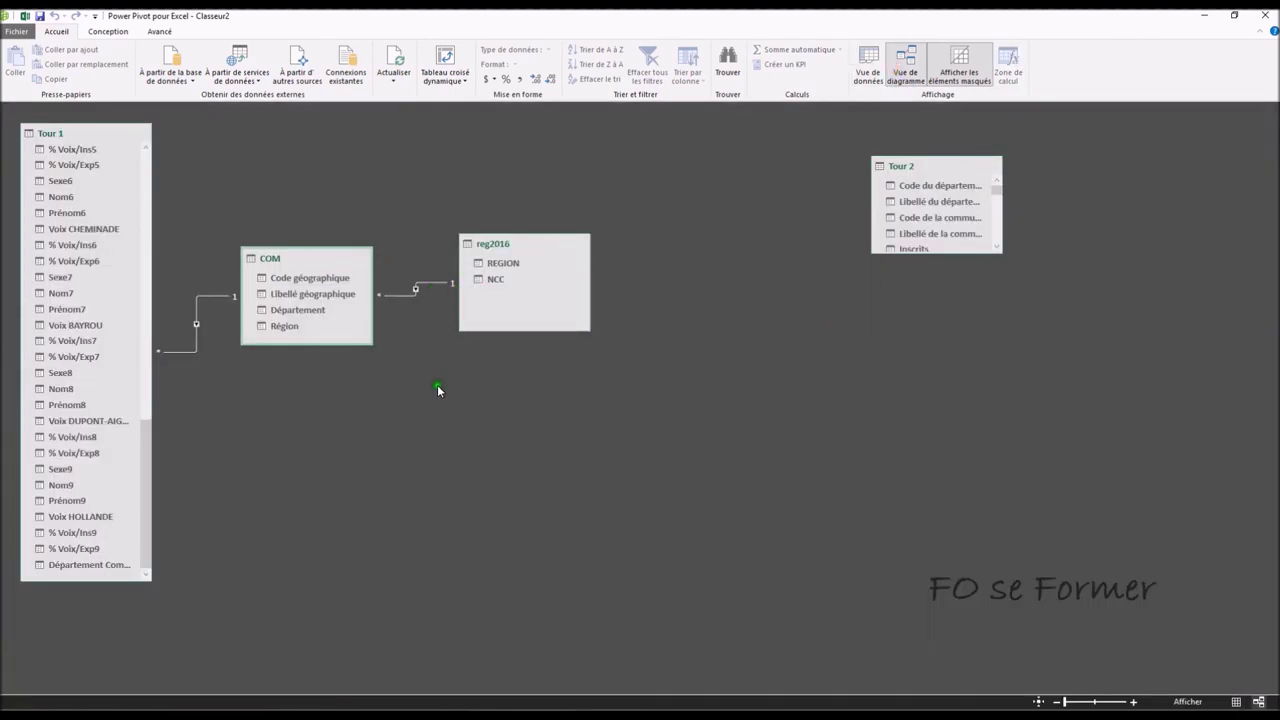
- Review the relationship list, confirming the active Tour 1→COM and COM→reg2016 links
{"action": "left_click", "coordinate": [106, 32]}
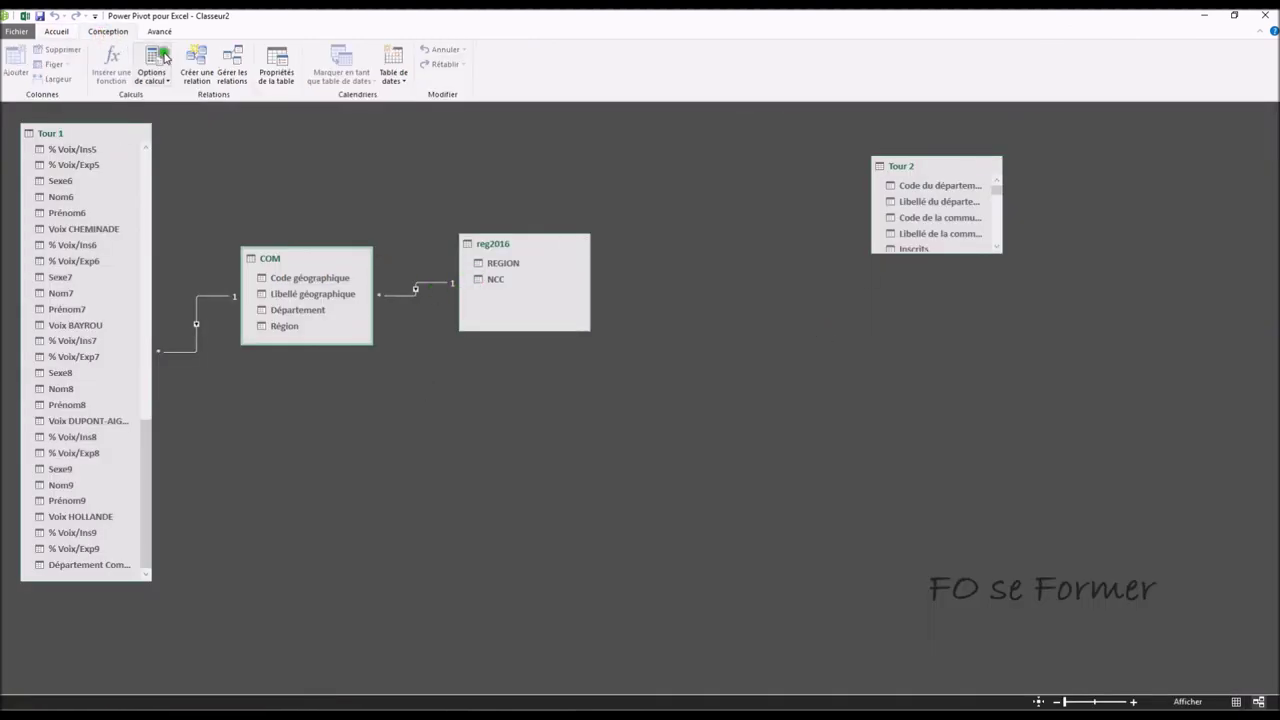
{"action": "left_click", "coordinate": [238, 76]}
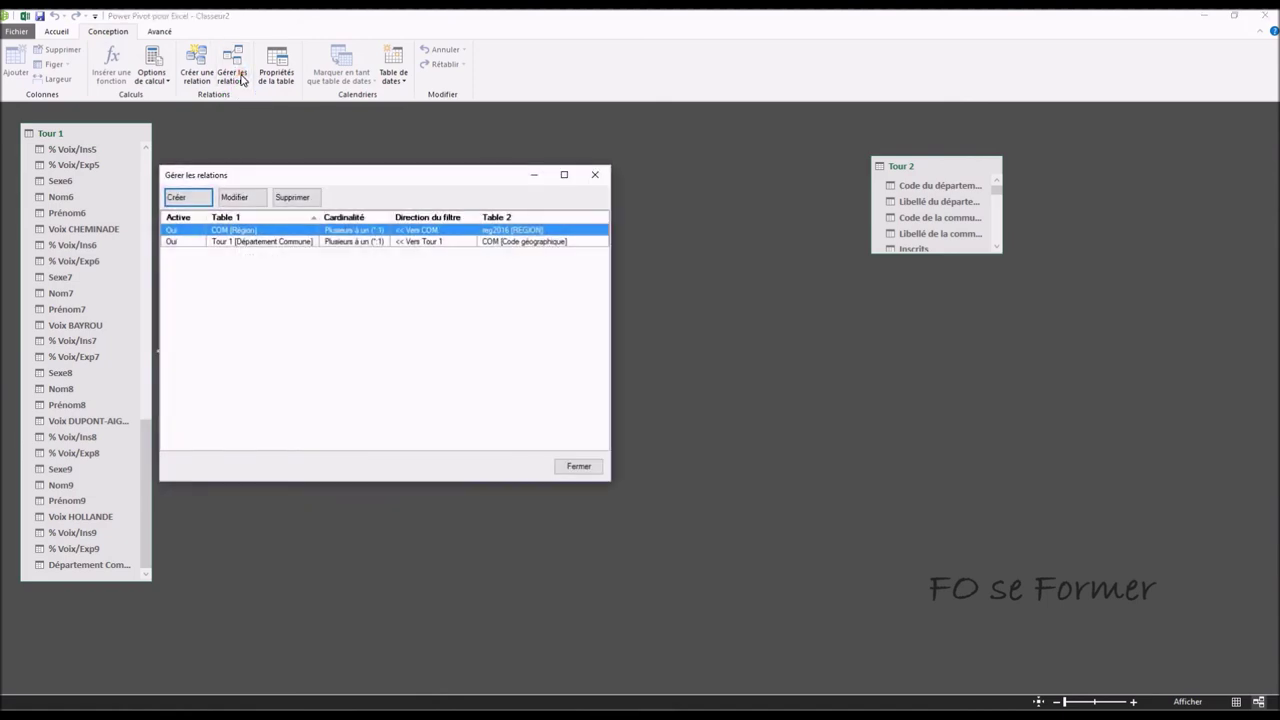
{"action": "left_click_drag", "start_coordinate": [364, 172], "coordinate": [537, 179]}
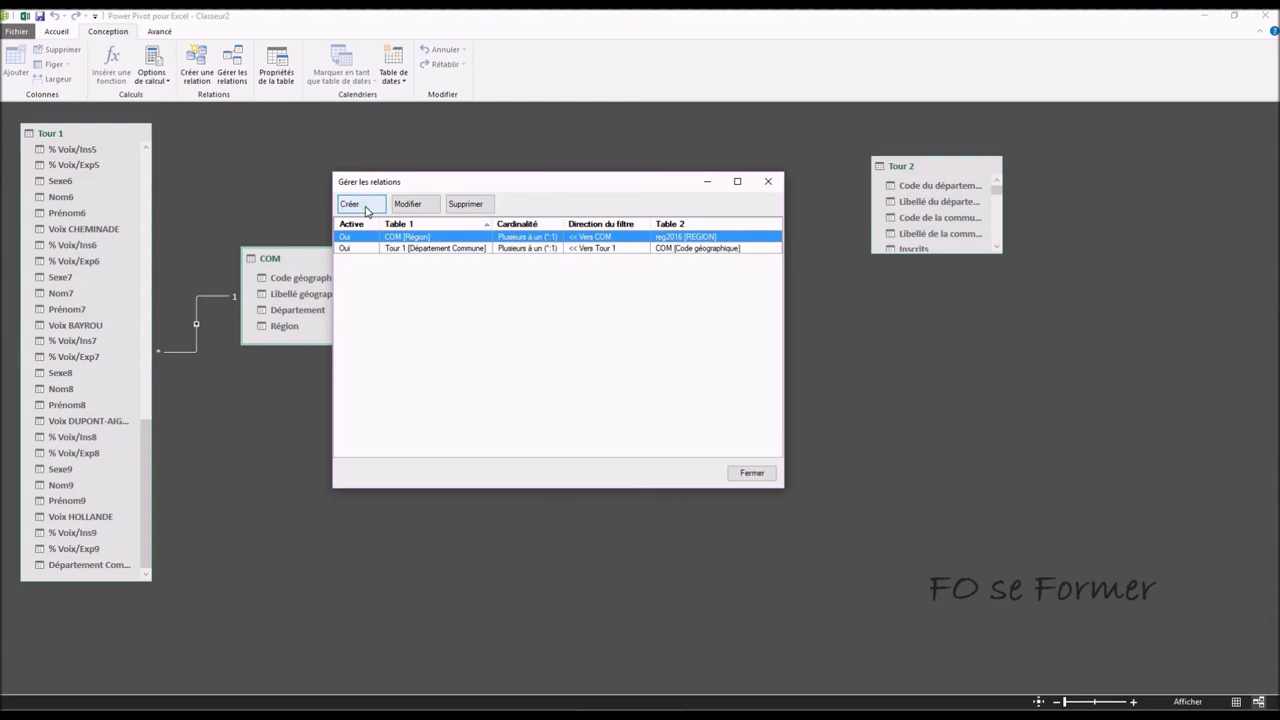
{"action": "left_click", "coordinate": [735, 476]}
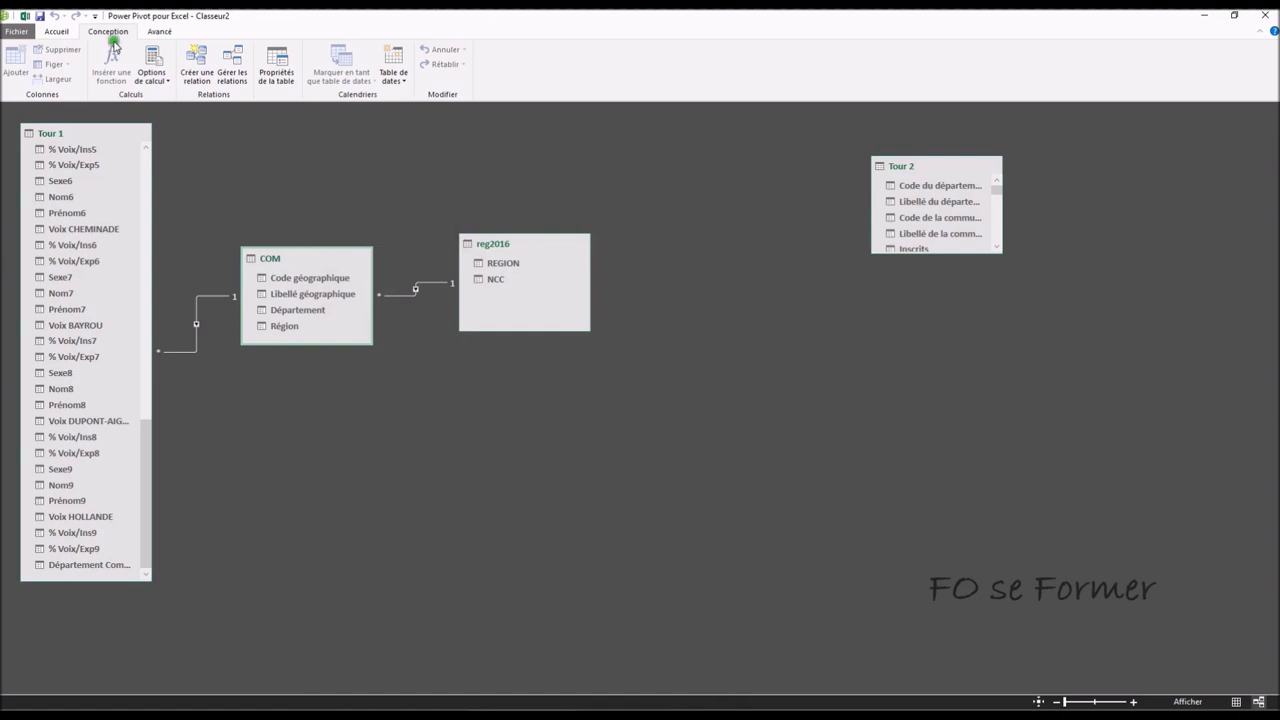
{"action": "left_click", "coordinate": [60, 31]}
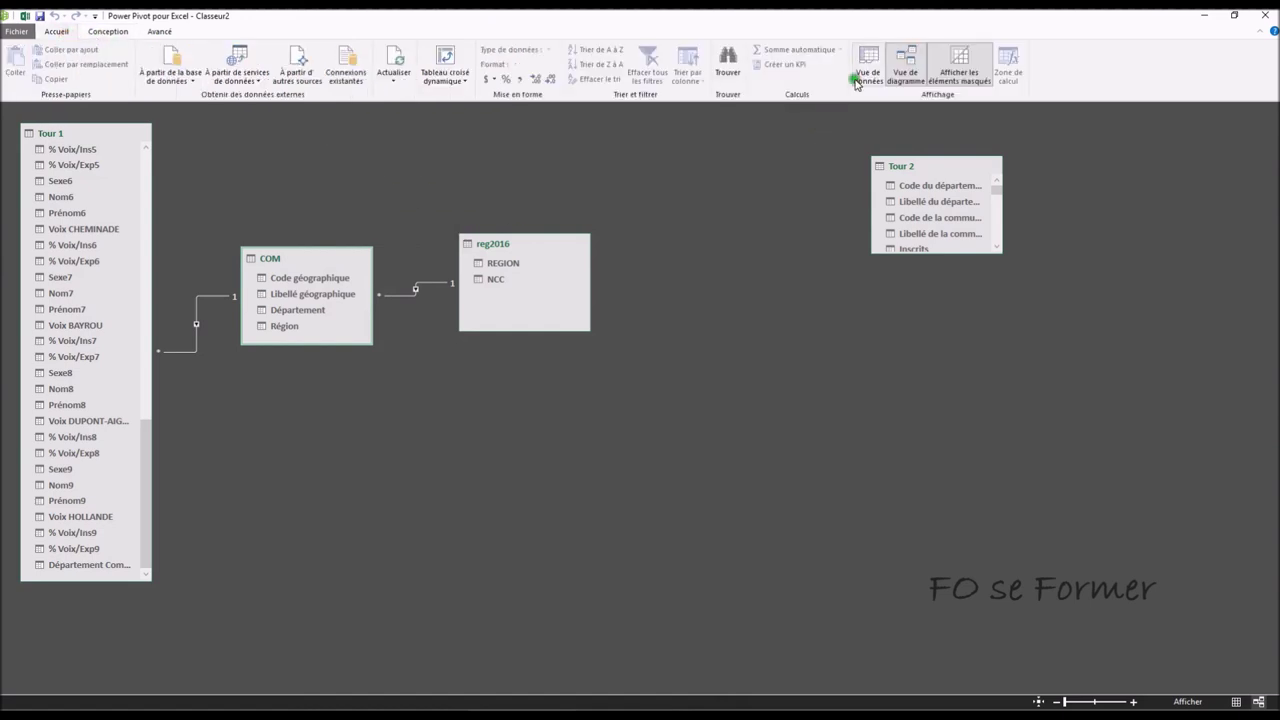
- In the Excel pivot table, replace the Région rows with reg2016's NCC region names
{"action": "left_click", "coordinate": [868, 68]}
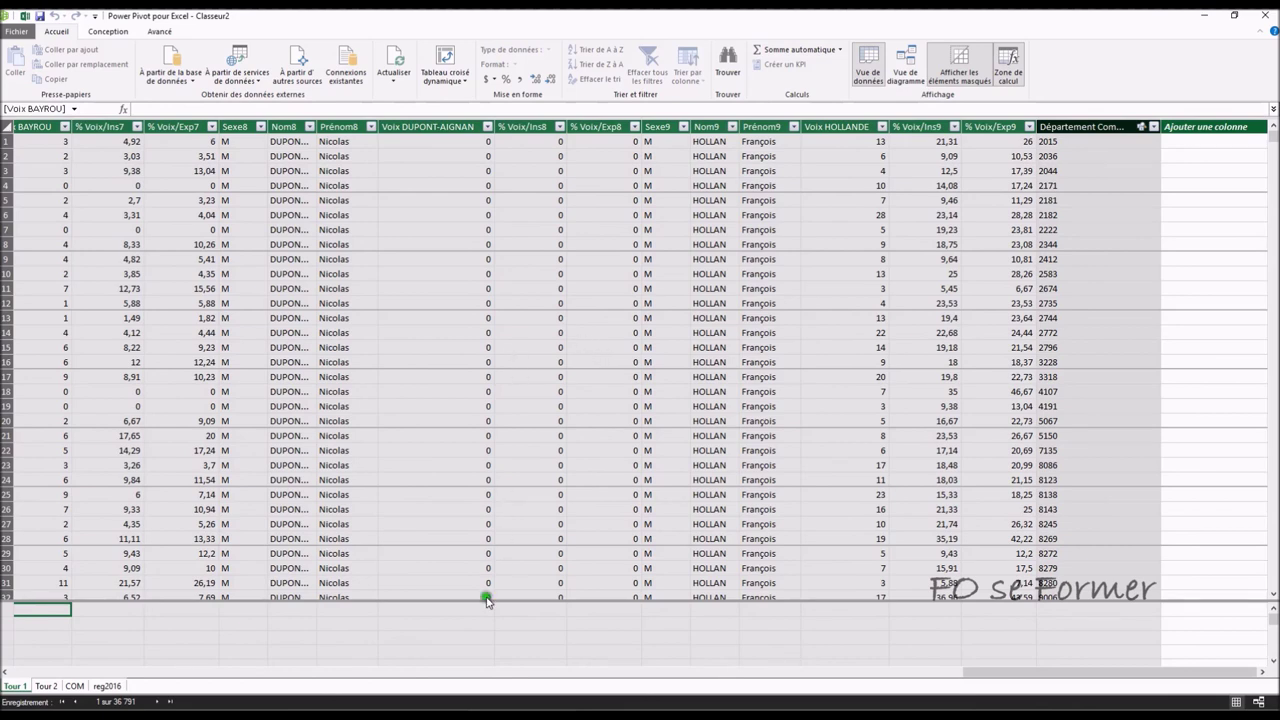
{"action": "left_click", "coordinate": [456, 698]}
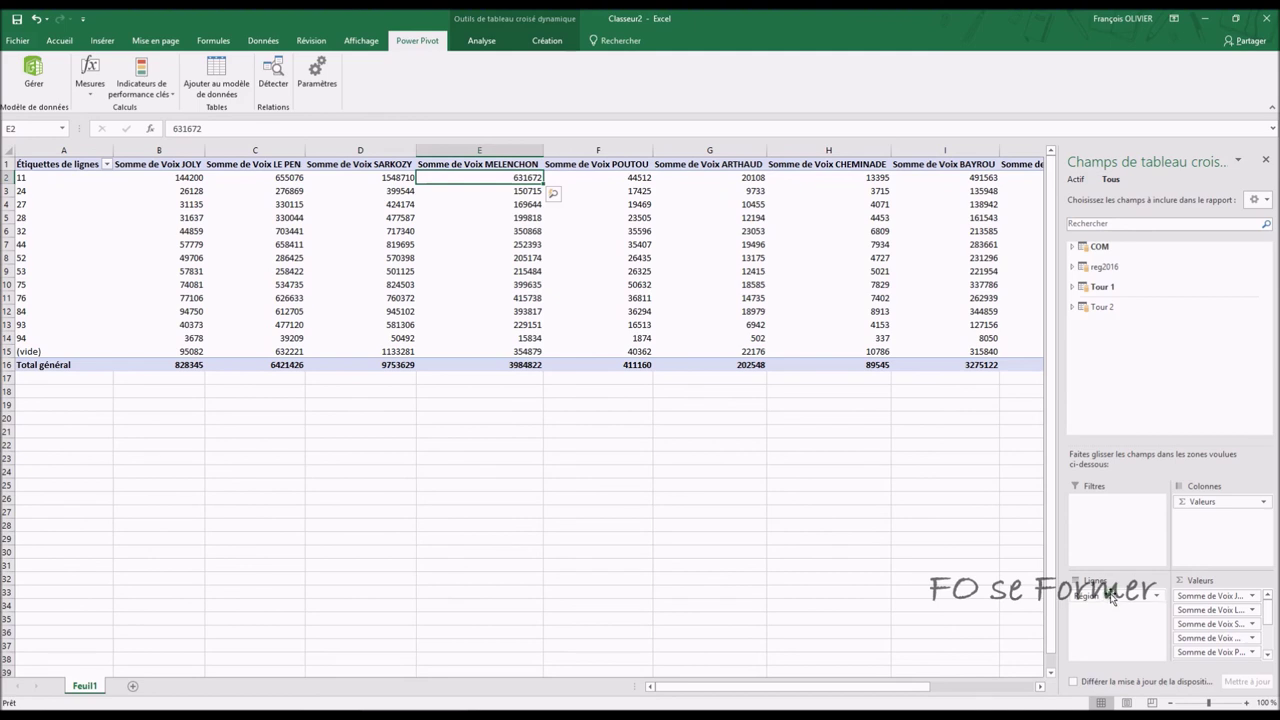
{"action": "left_click_drag", "start_coordinate": [1112, 598], "coordinate": [1171, 309]}
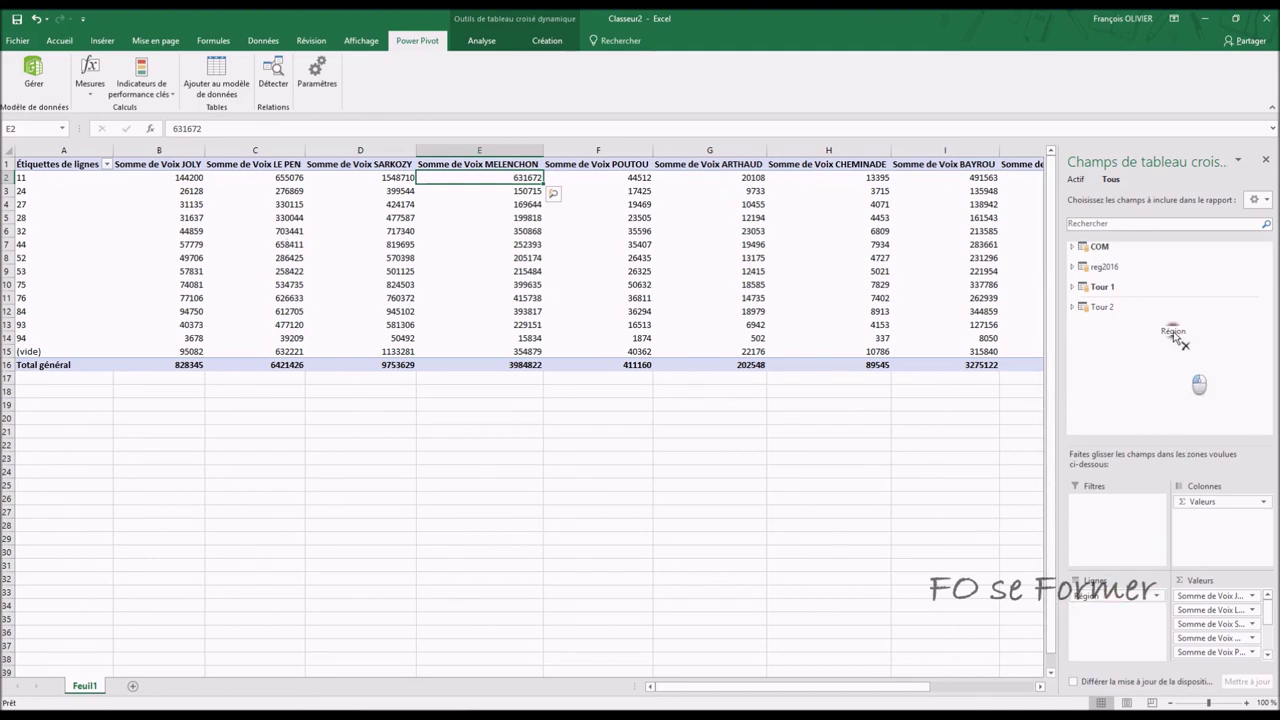
{"action": "left_click", "coordinate": [1073, 267]}
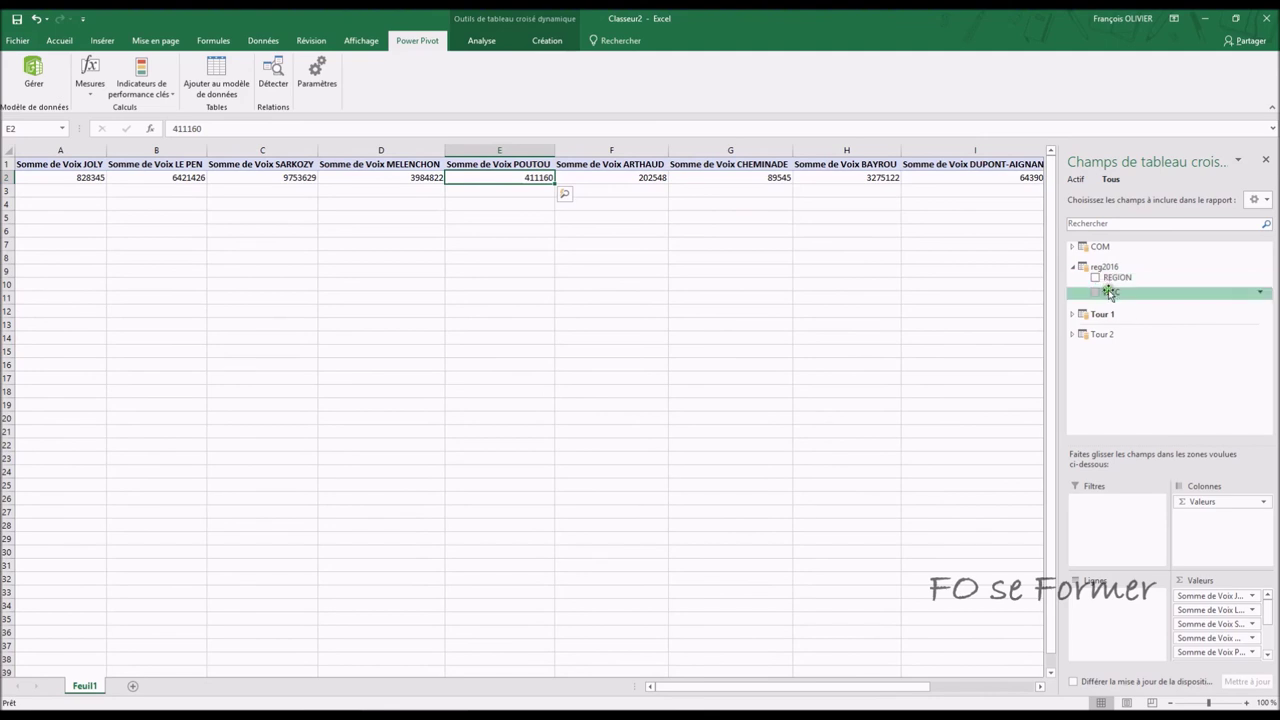
{"action": "left_click_drag", "start_coordinate": [1110, 292], "coordinate": [1098, 600]}
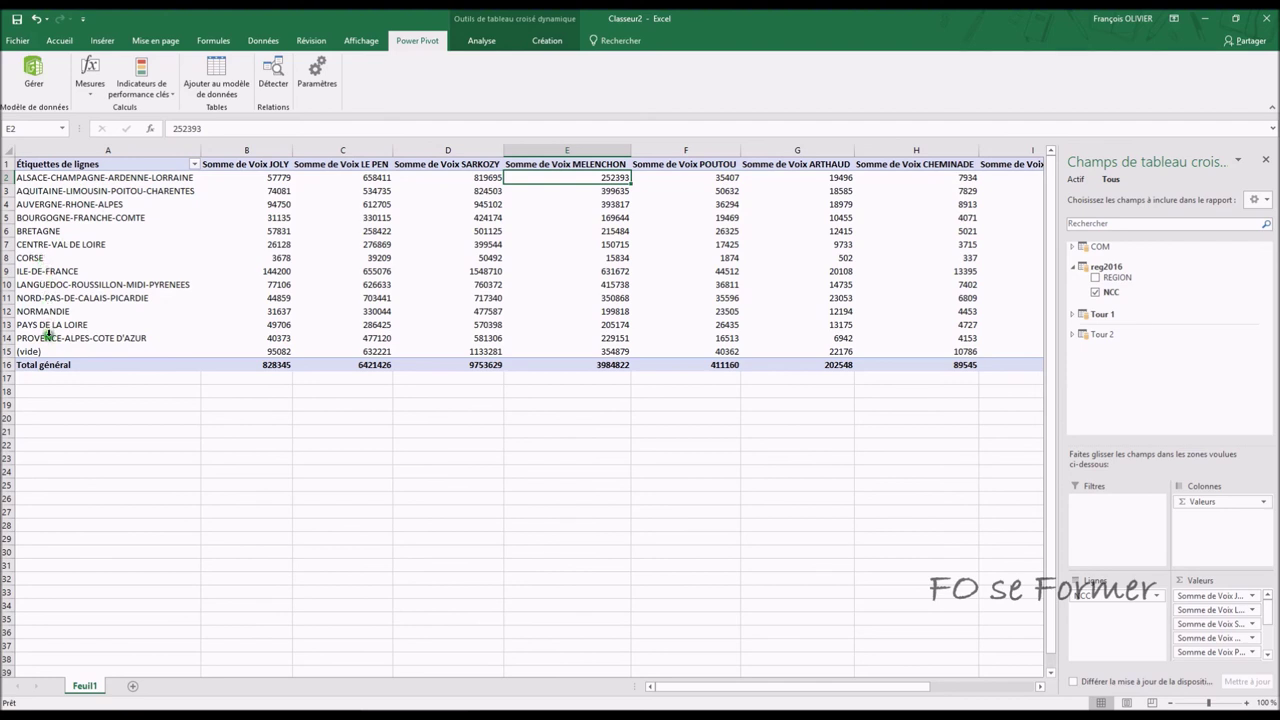
- Select the pivot table's (vide) row, then go back to the Power Pivot diagram
{"action": "left_click", "coordinate": [23, 351]}
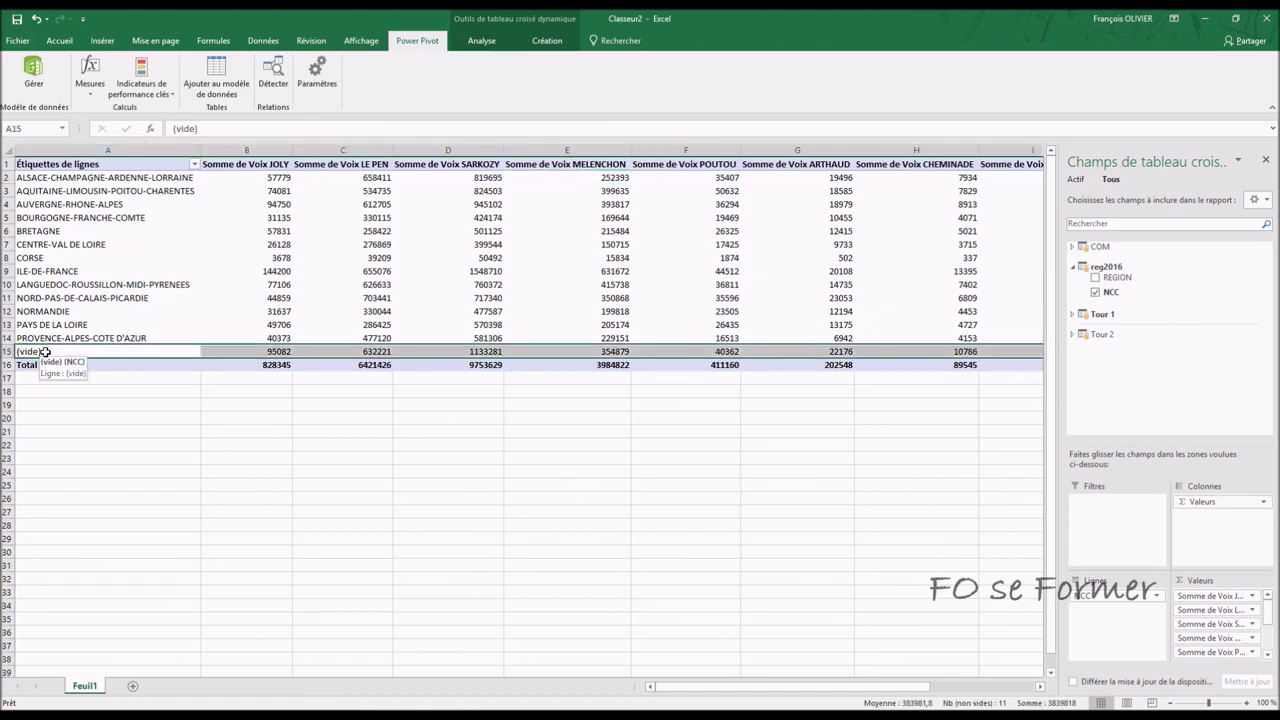
{"action": "left_click_drag", "start_coordinate": [36, 351], "coordinate": [40, 352]}
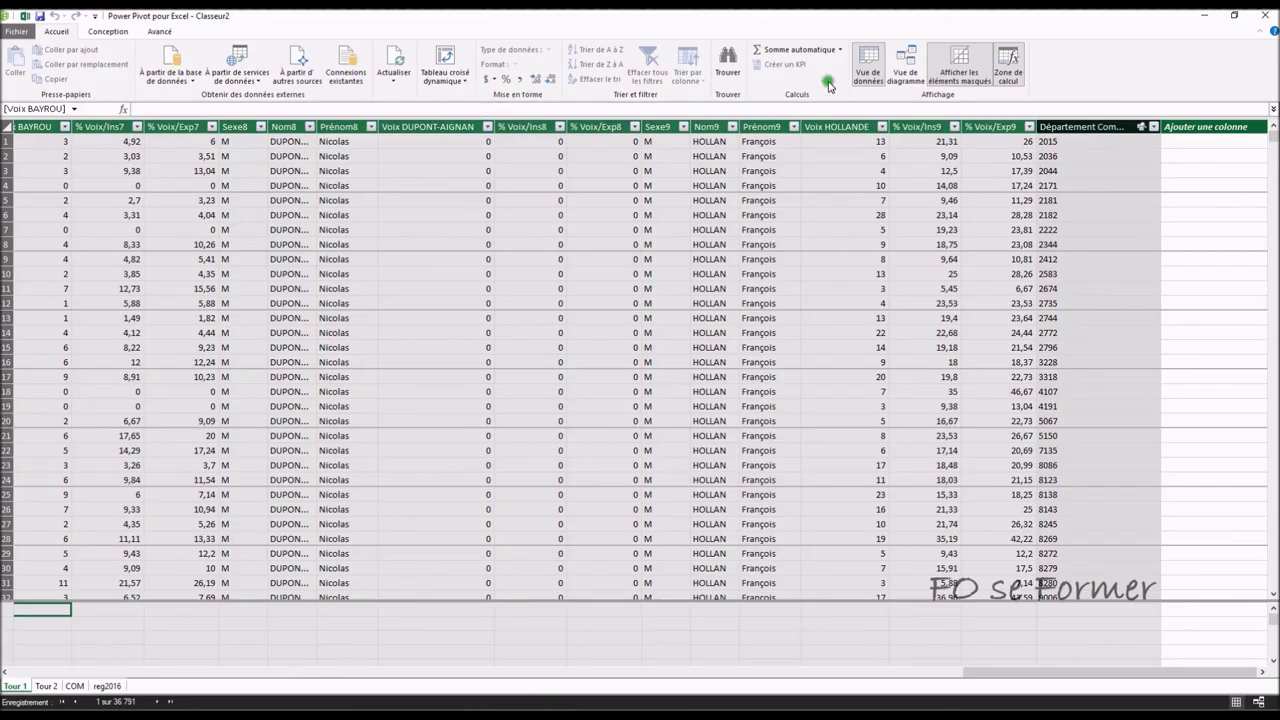
{"action": "left_click", "coordinate": [897, 64]}
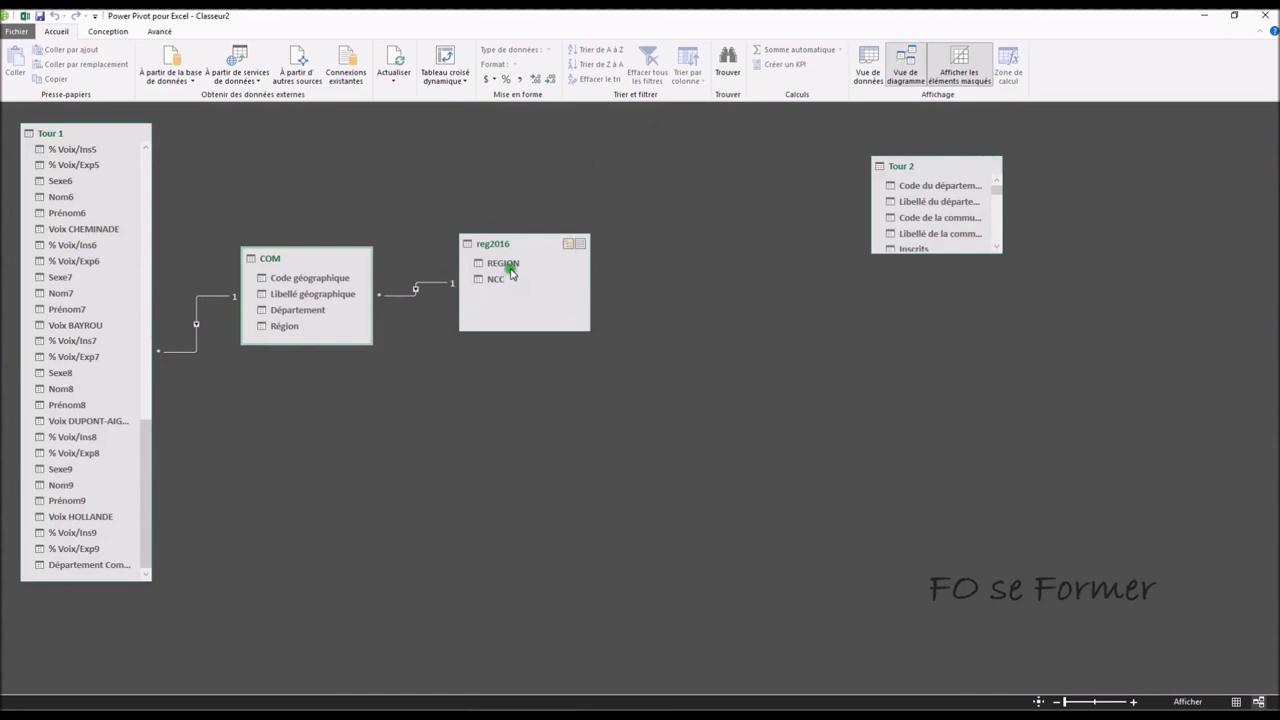
- Check the data types of Département Commune, Code géographique, Région and REGION, then return to Excel
{"action": "left_click", "coordinate": [88, 564]}
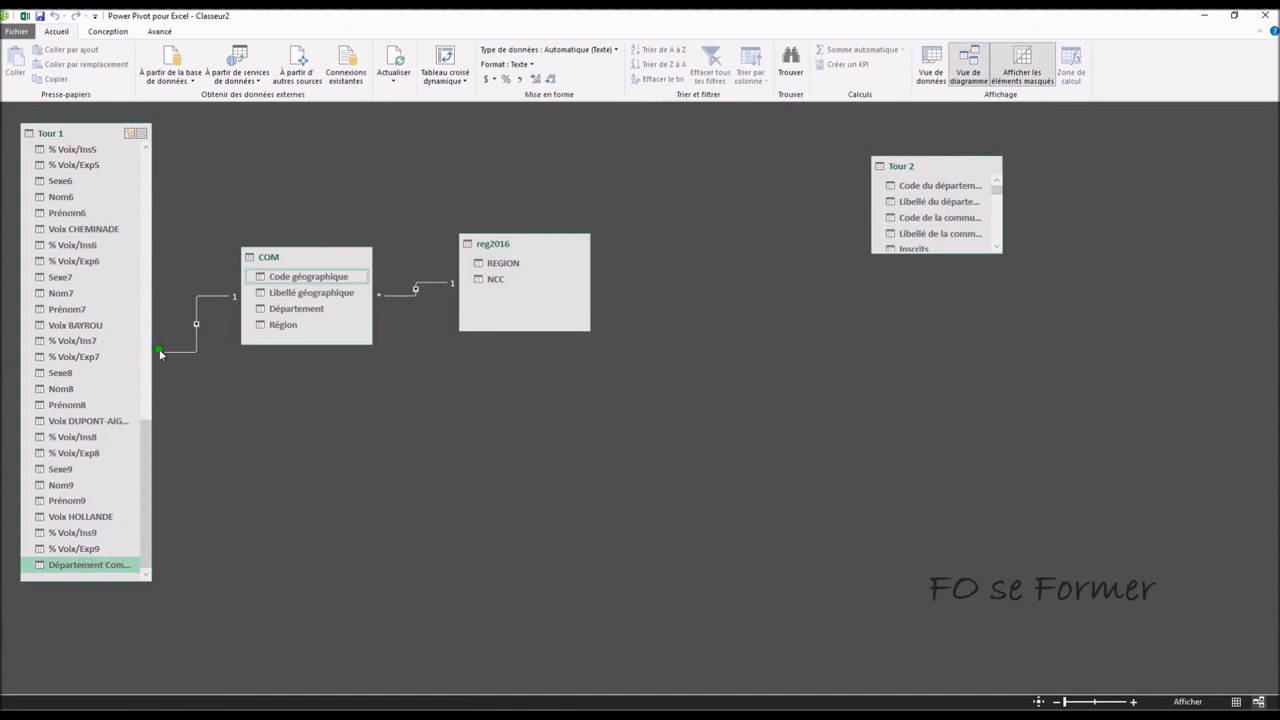
{"action": "left_click", "coordinate": [305, 278]}
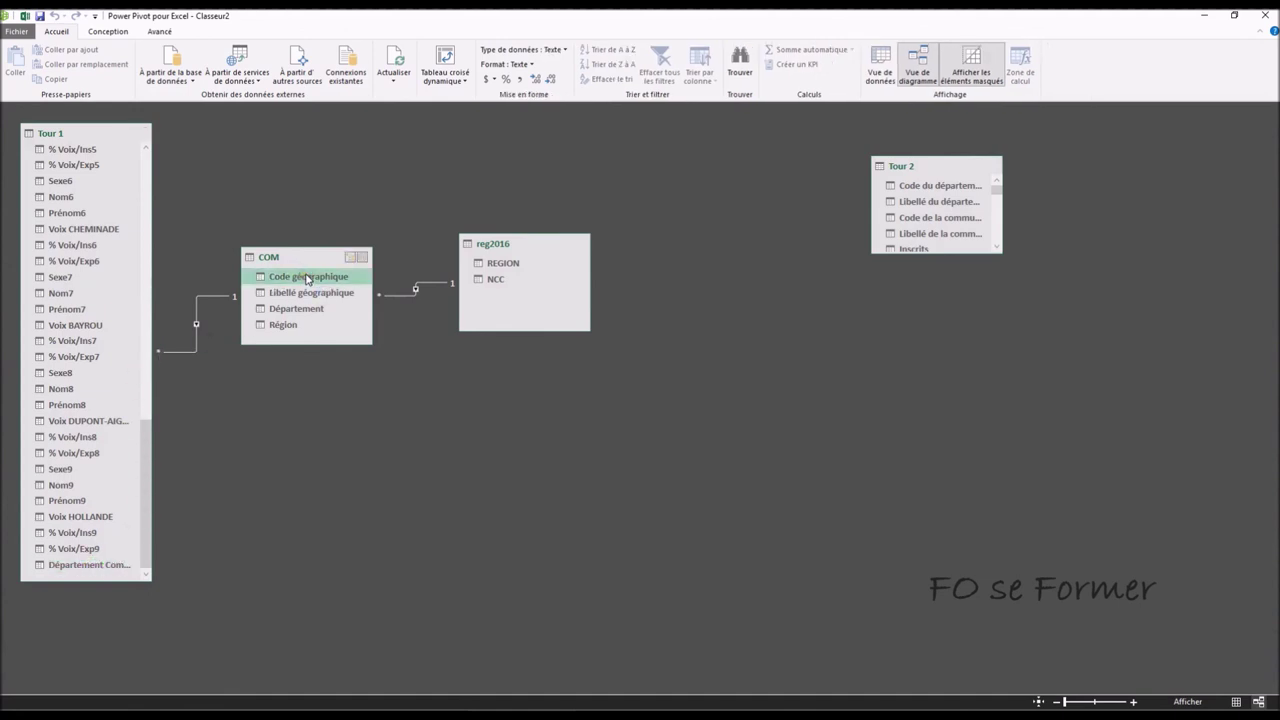
{"action": "left_click_drag", "start_coordinate": [288, 326], "coordinate": [290, 329]}
{"action": "left_click", "coordinate": [288, 326]}
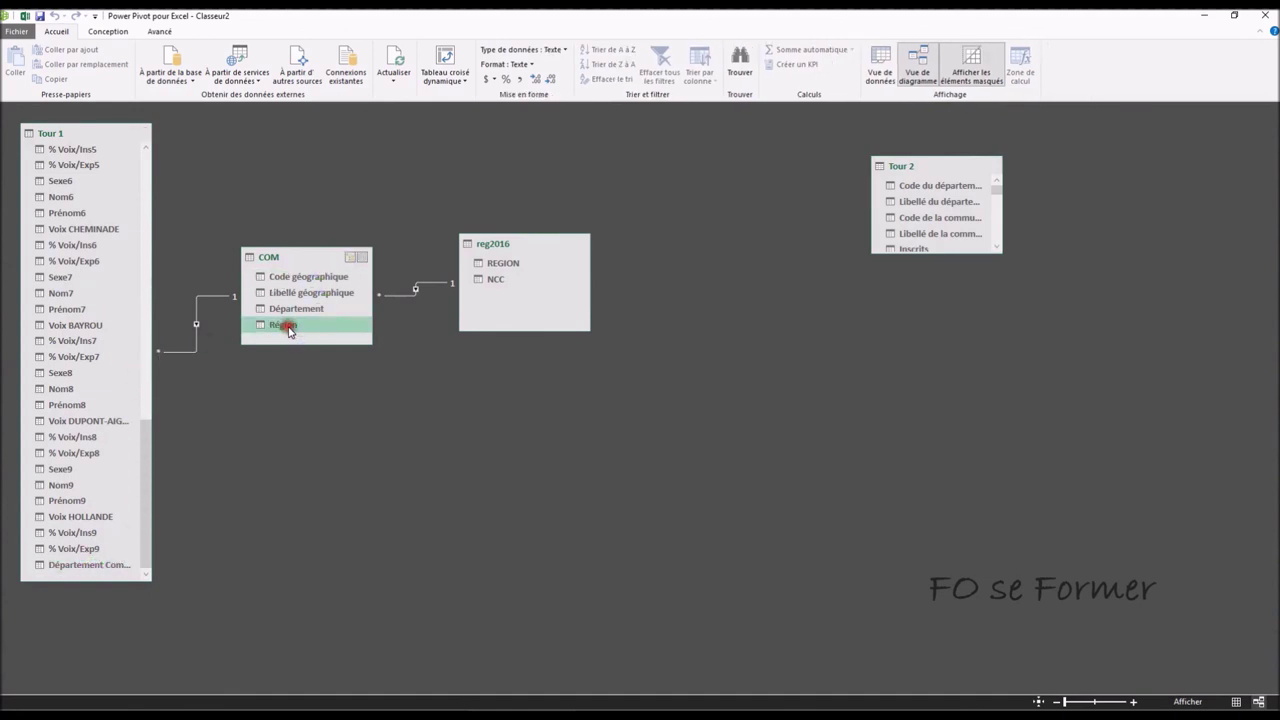
{"action": "left_click_drag", "start_coordinate": [290, 331], "coordinate": [503, 268]}
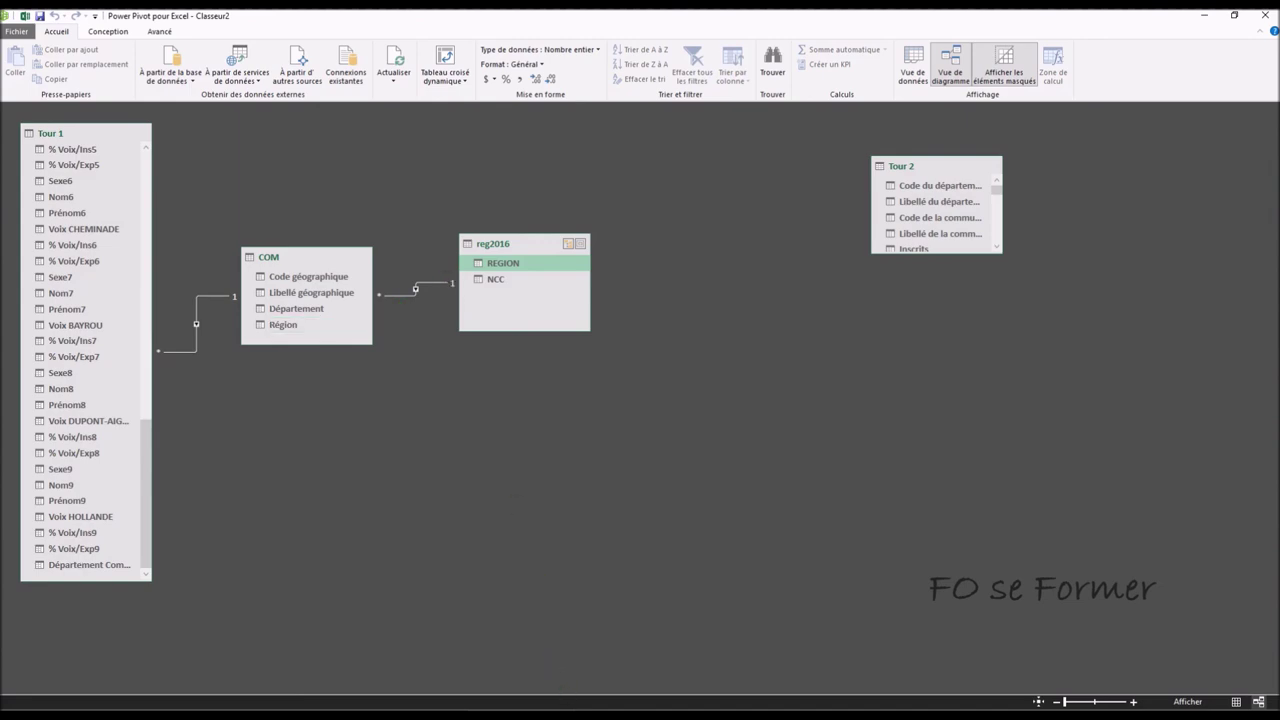
{"action": "left_click", "coordinate": [265, 600]}
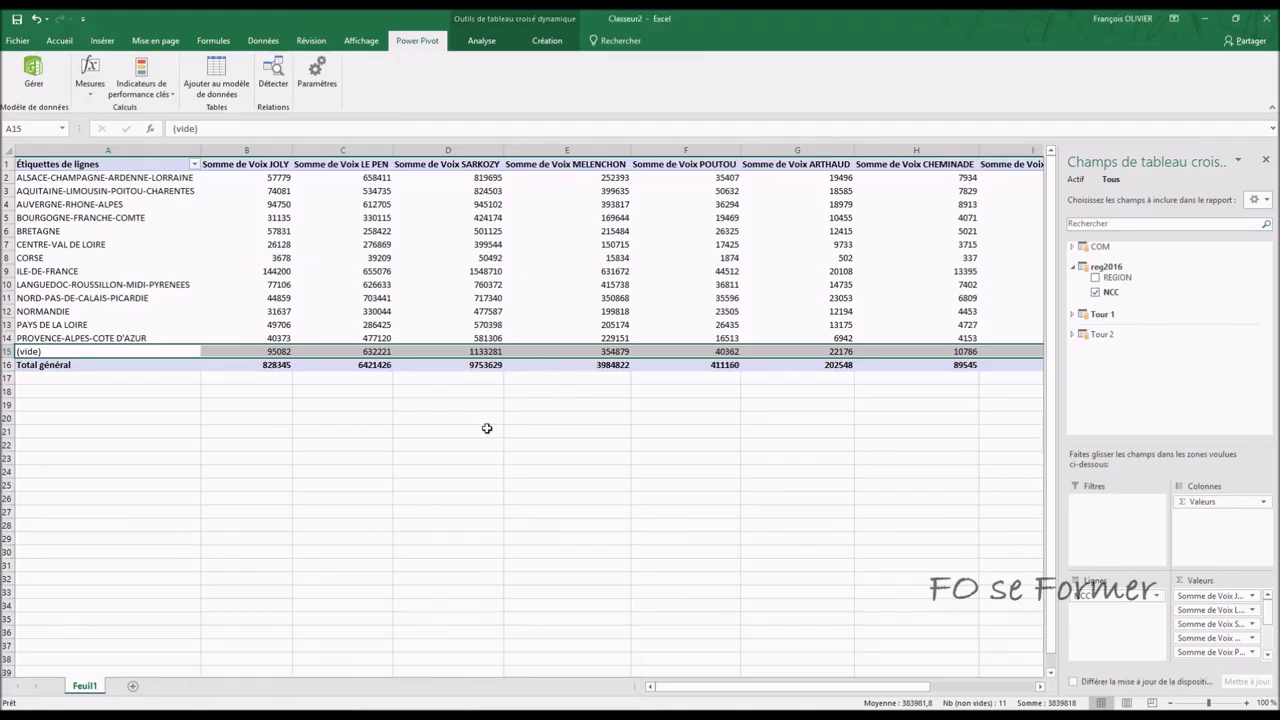
- Save the pivot workbook under the name 'PowerPivot' in the Tutoriel folder, then close it
{"action": "left_click", "coordinate": [18, 42]}
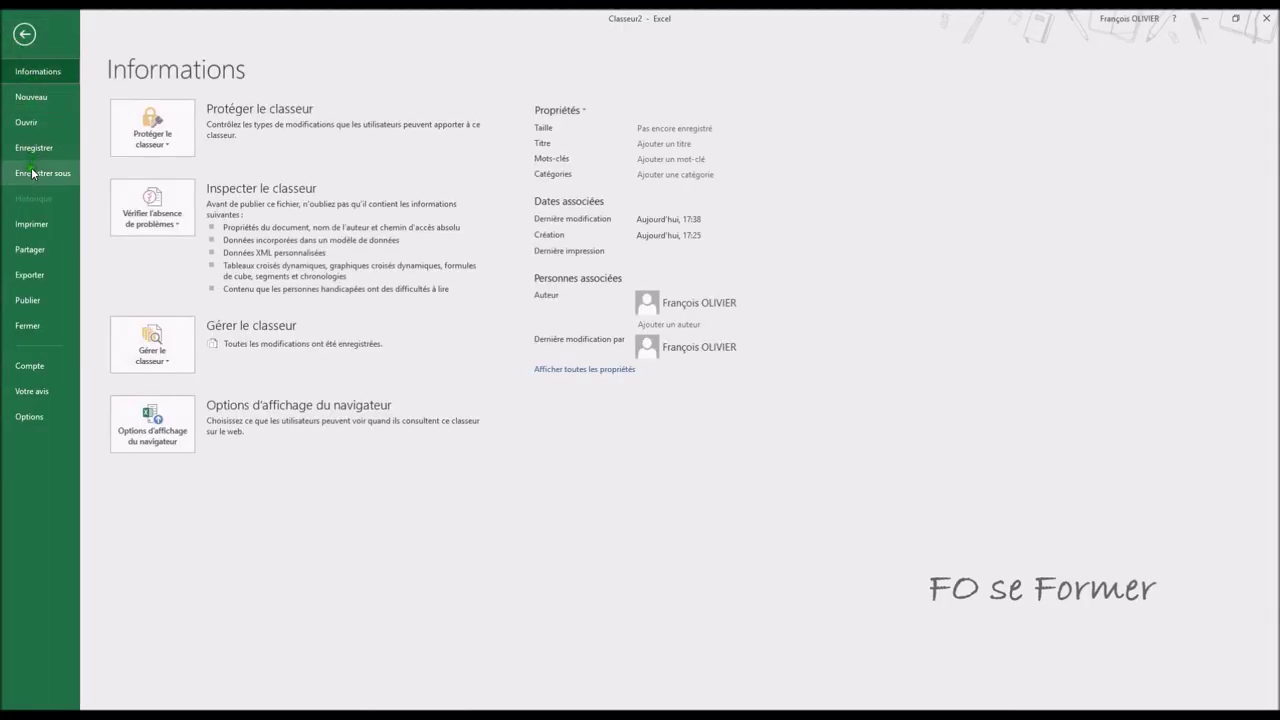
{"action": "left_click", "coordinate": [33, 174]}
{"action": "left_click", "coordinate": [365, 158]}
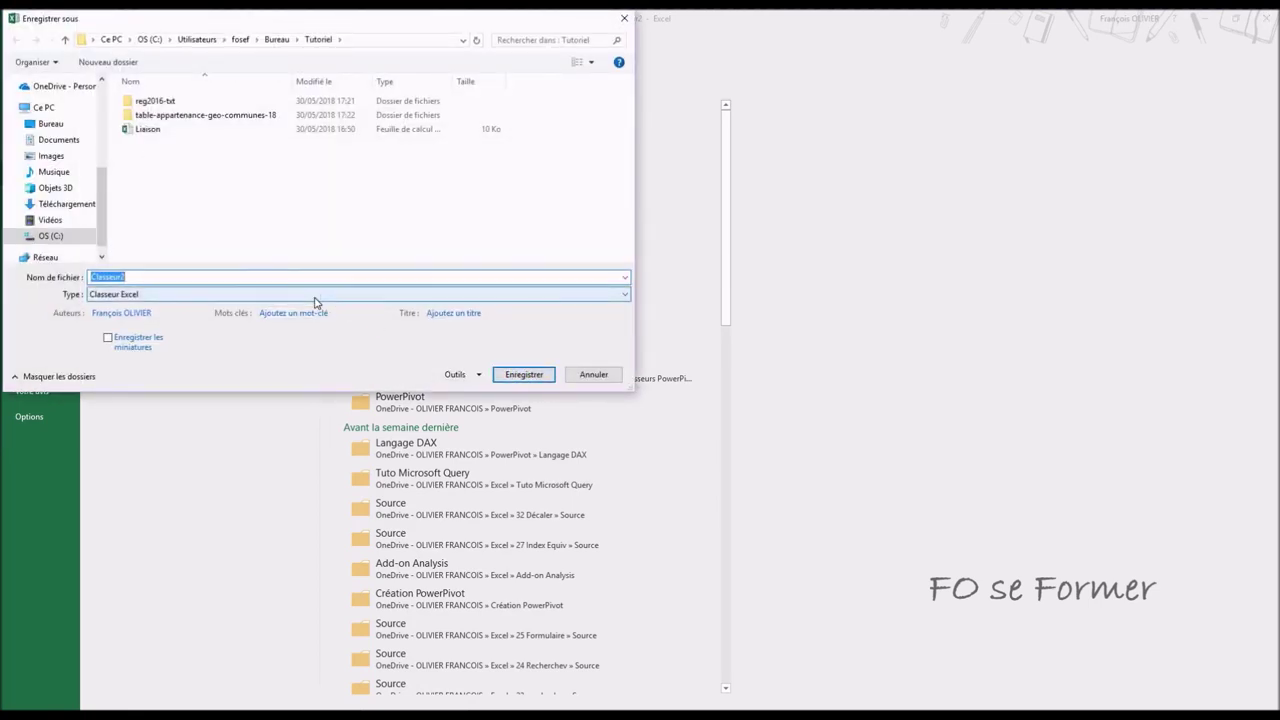
{"action": "type", "text": "PowerPivot"}
{"action": "left_click", "coordinate": [519, 374]}
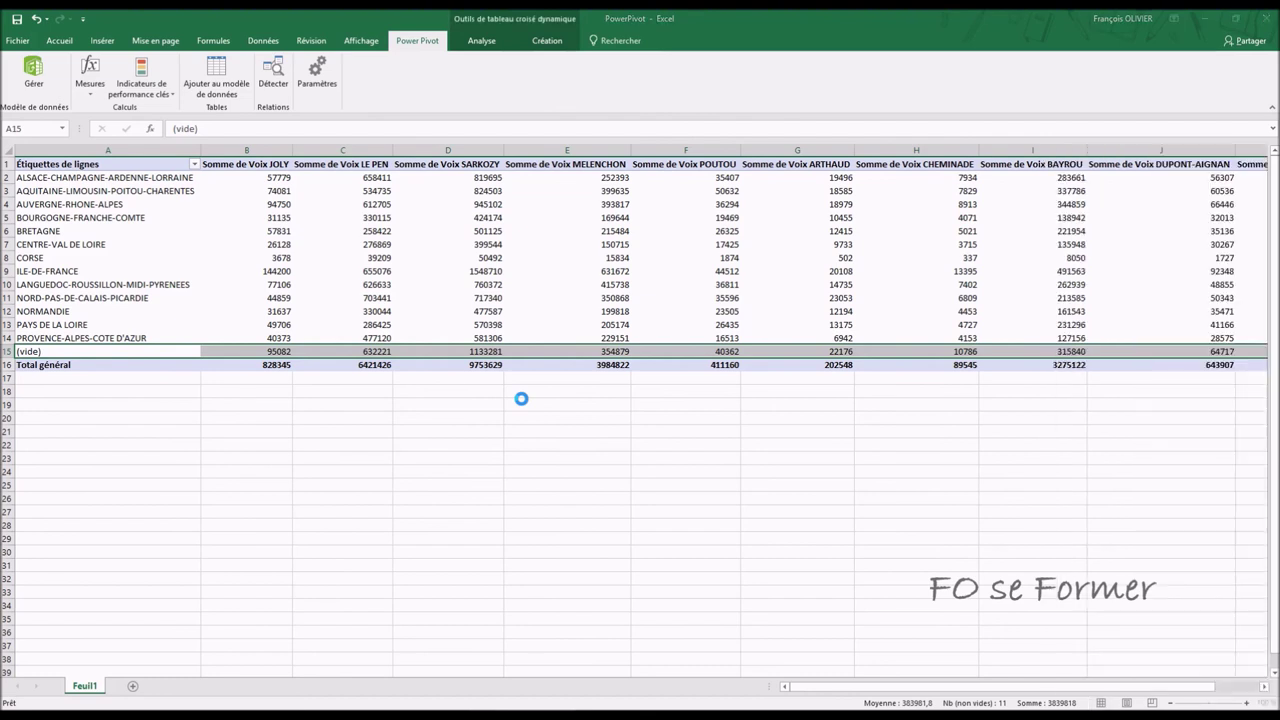
{"action": "left_click", "coordinate": [1268, 17]}
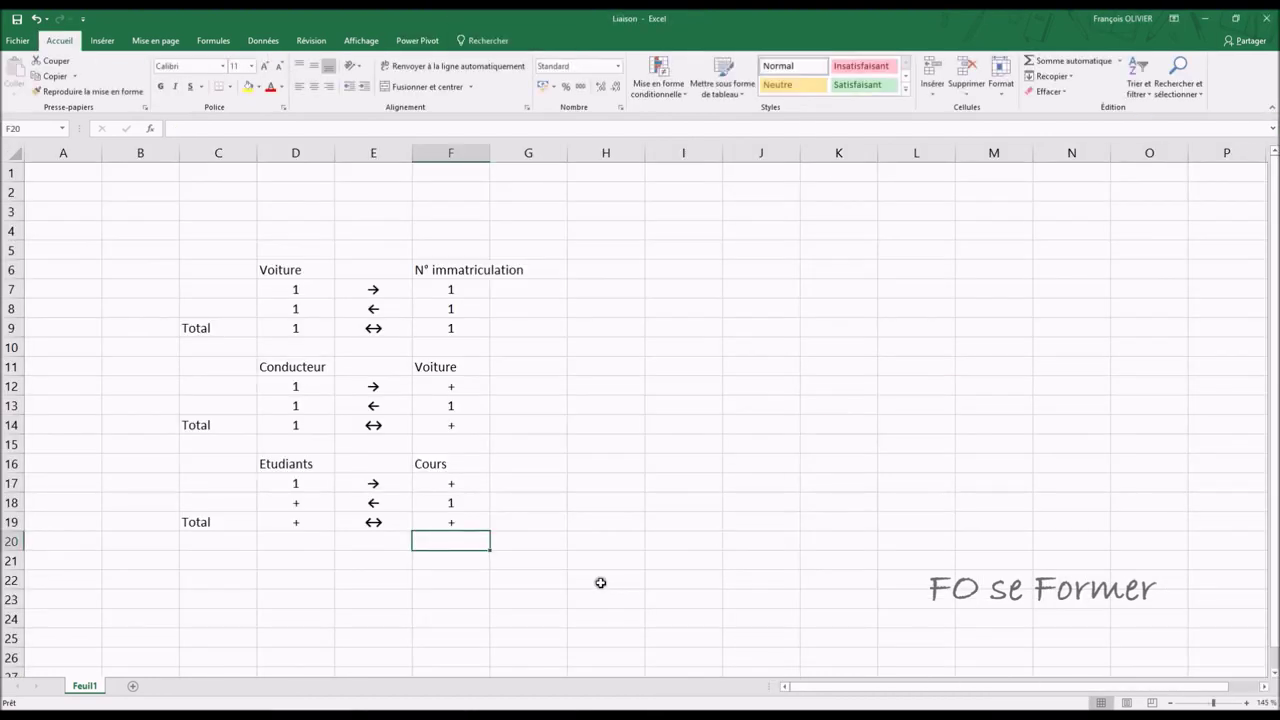
- Select the PowerPivot workbook in the Tutoriel folder and check its 9 364 Ko size
{"action": "left_click", "coordinate": [440, 670]}
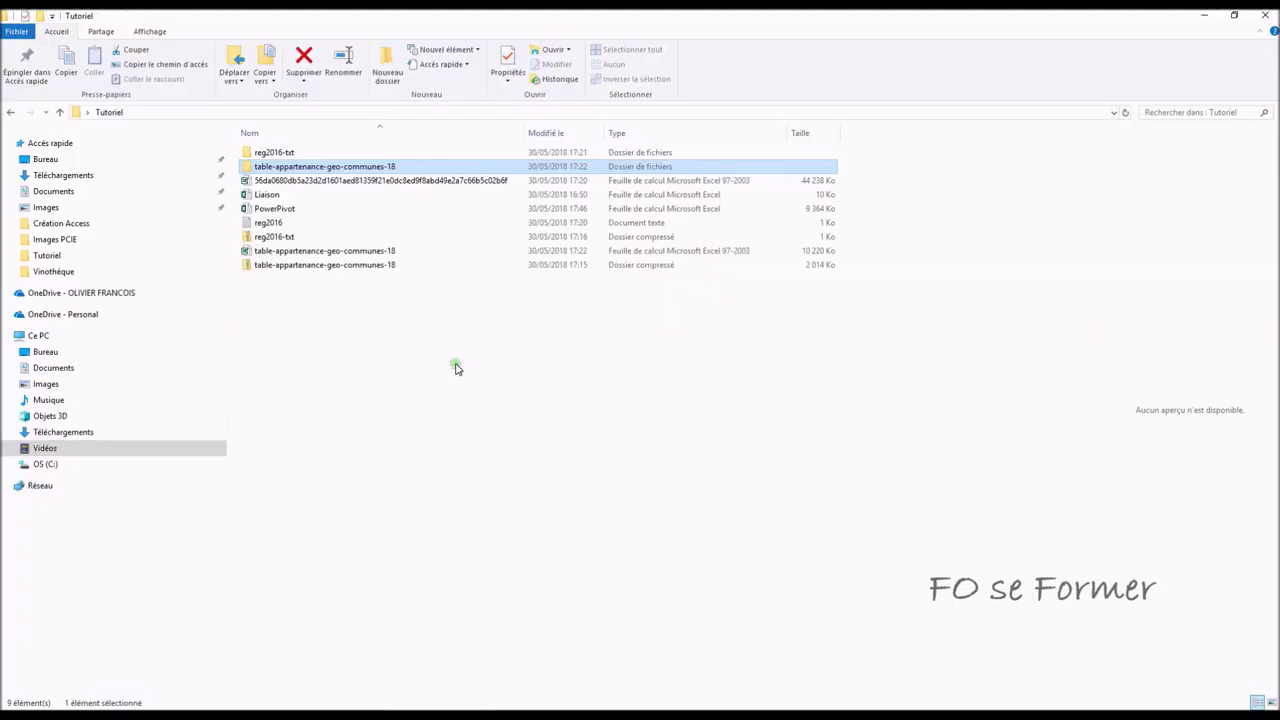
{"action": "left_click", "coordinate": [288, 210]}
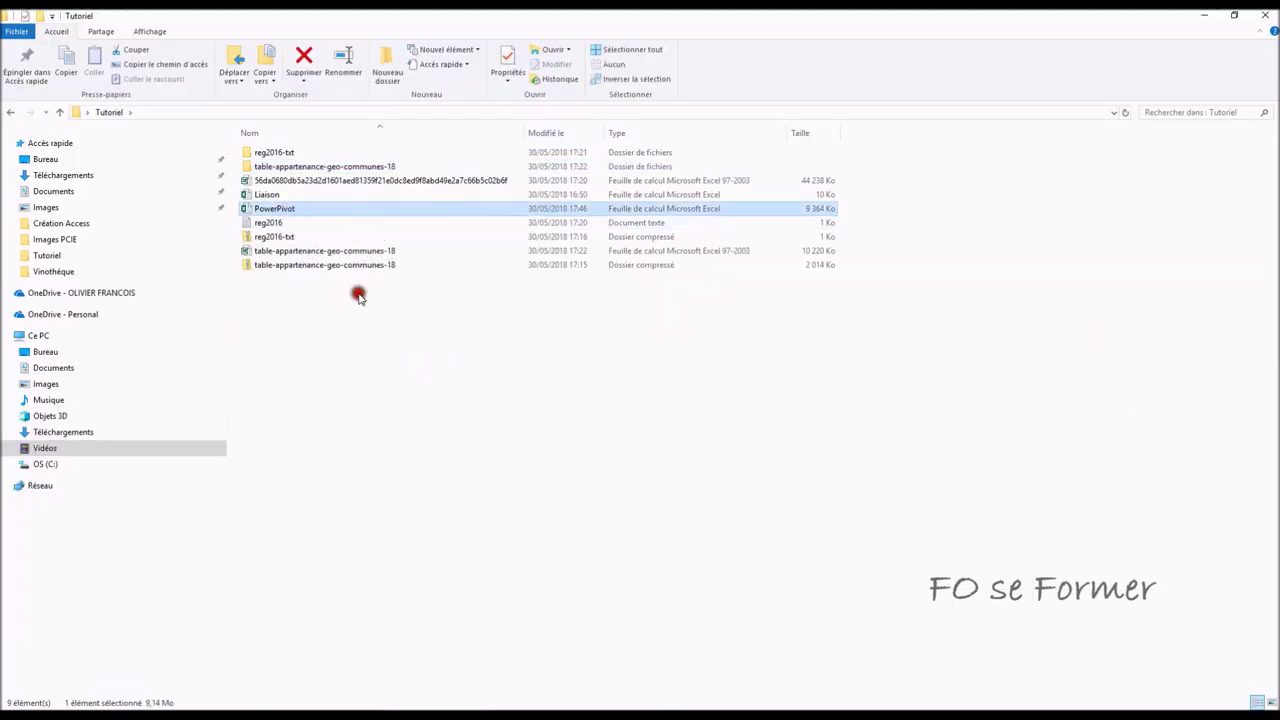
{"action": "mouse_move", "coordinate": [274, 208]}
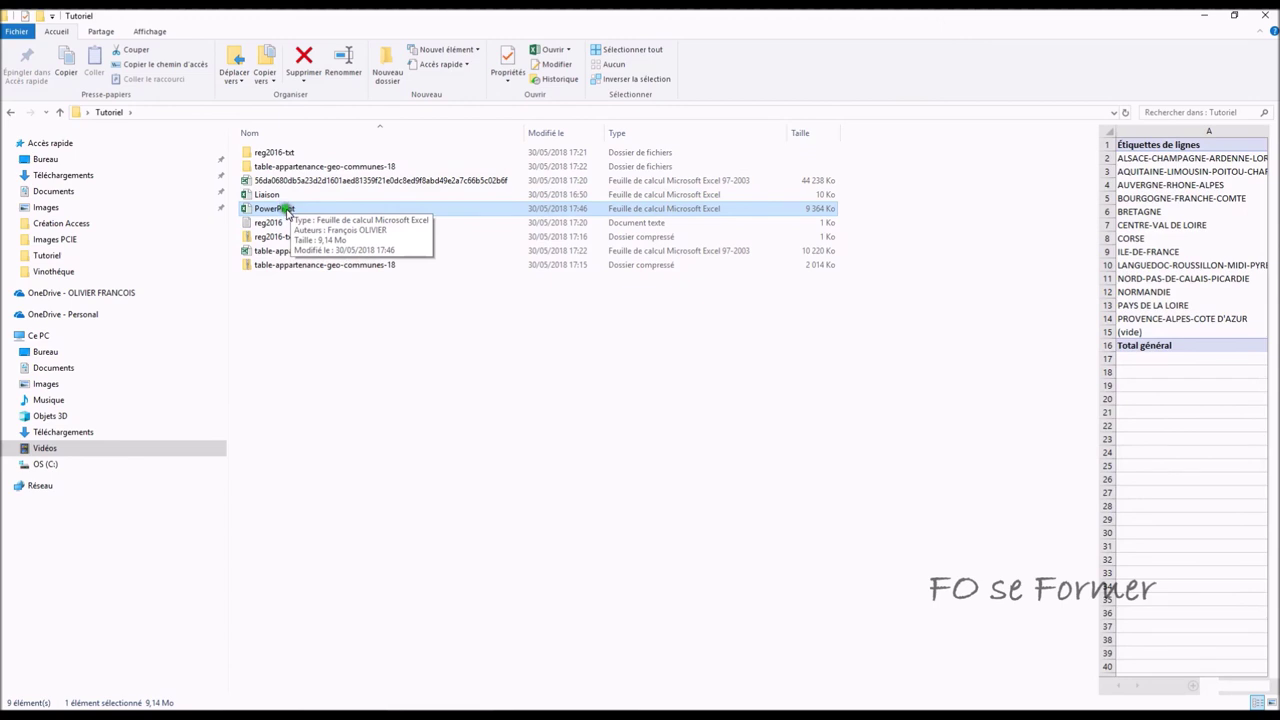
{"action": "double_click", "coordinate": [287, 210]}
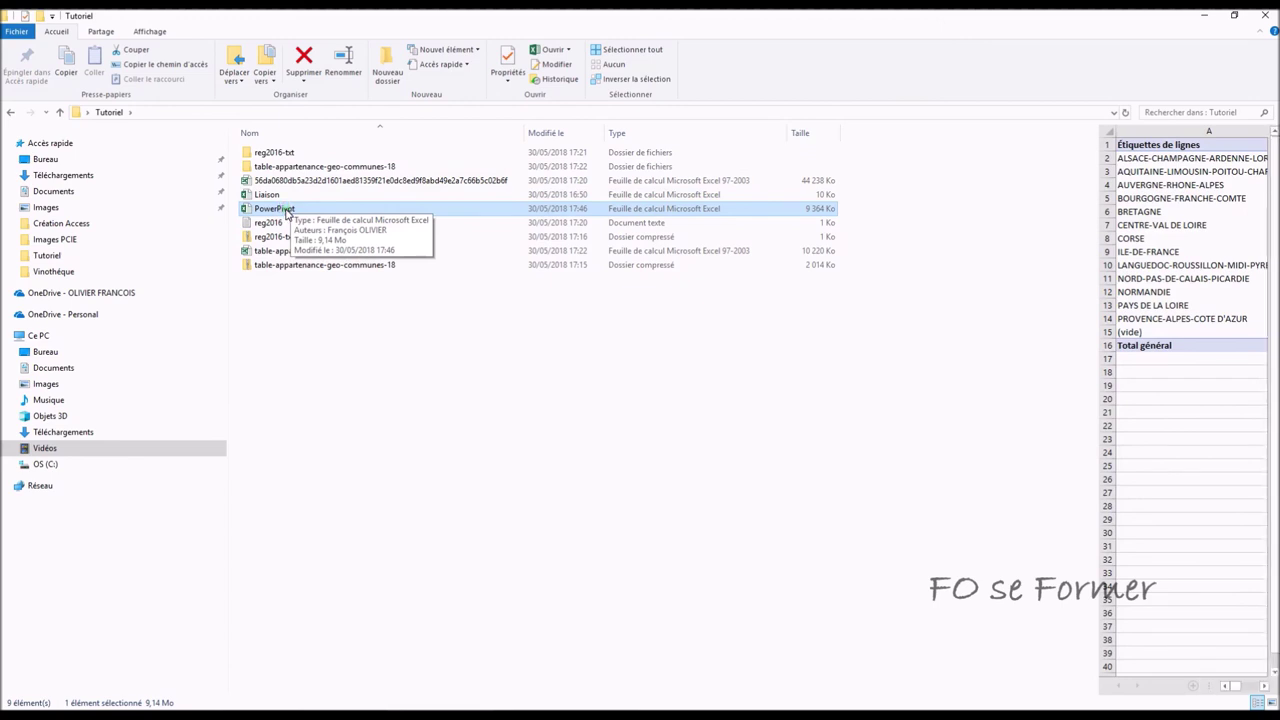
{"action": "left_click", "coordinate": [823, 212]}
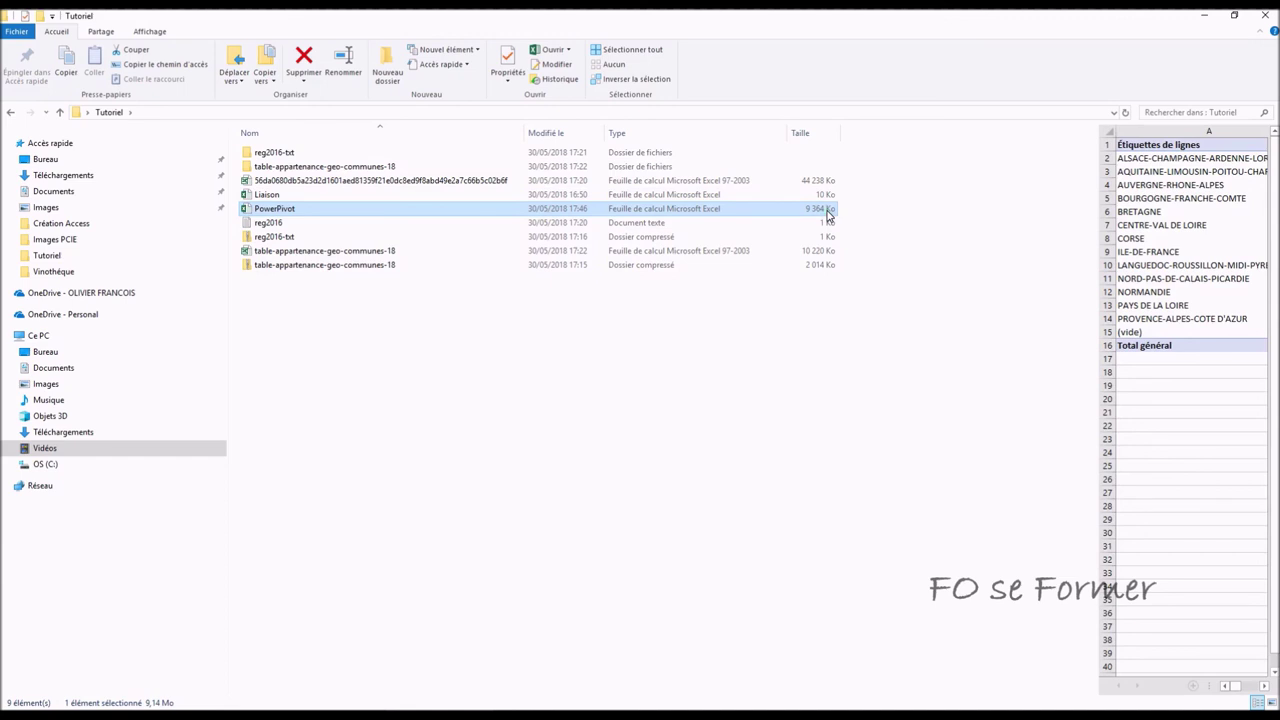
- Compare it with the 44 238 Ko source file and the table-appartenance spreadsheet, then deselect
{"action": "mouse_move", "coordinate": [828, 216]}
{"action": "left_mouse_down"}
{"action": "mouse_move", "coordinate": [811, 185]}
{"action": "mouse_move", "coordinate": [827, 184]}
{"action": "left_mouse_up"}
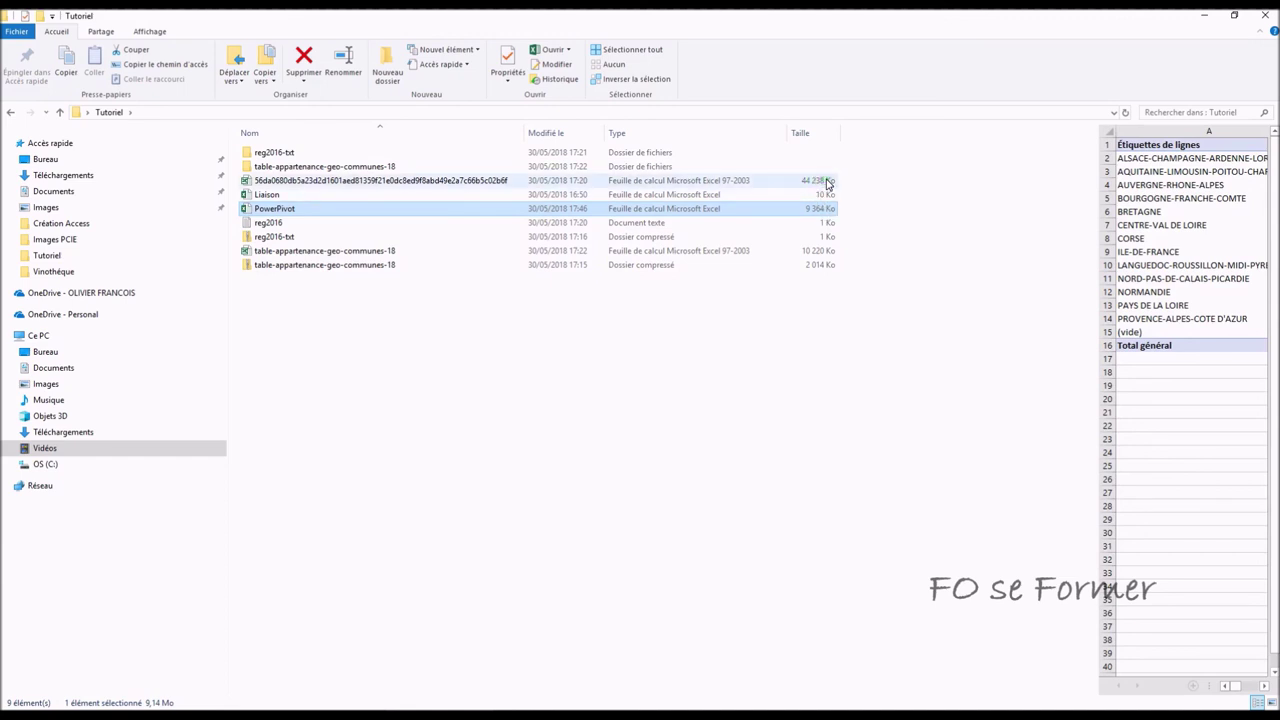
{"action": "left_click_drag", "start_coordinate": [827, 184], "coordinate": [820, 252]}
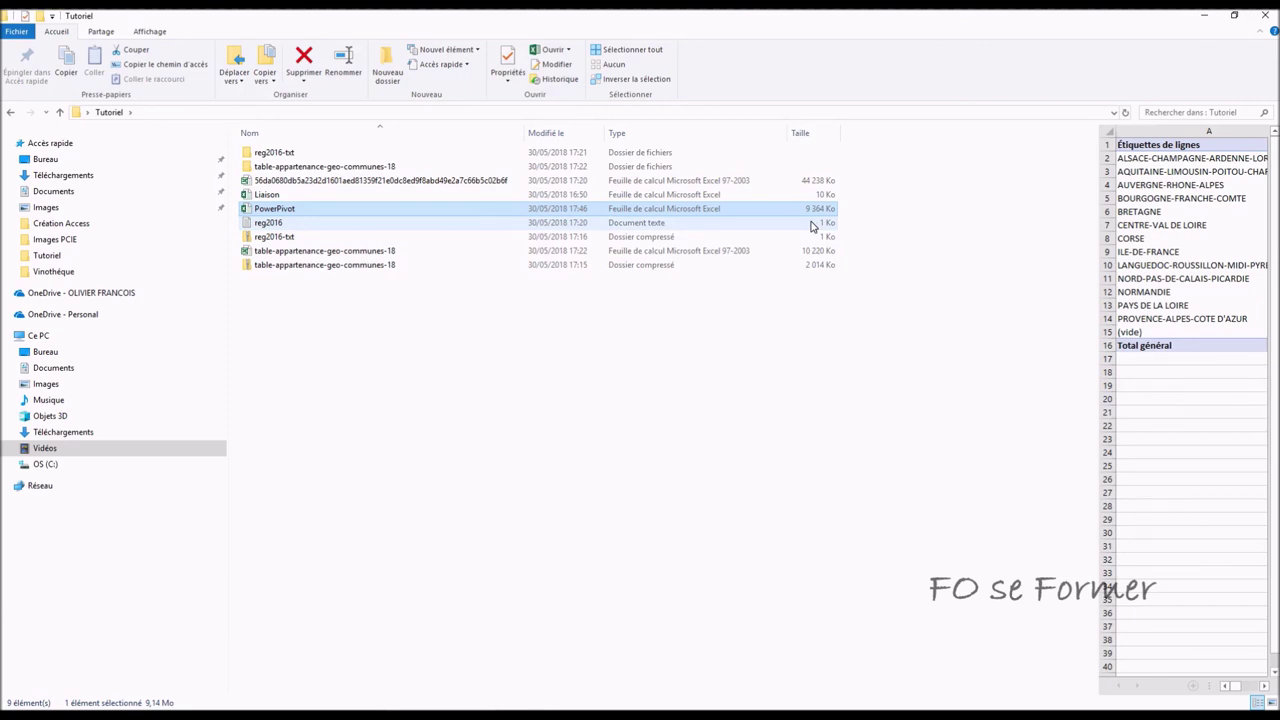
{"action": "left_click_drag", "start_coordinate": [814, 213], "coordinate": [474, 213]}
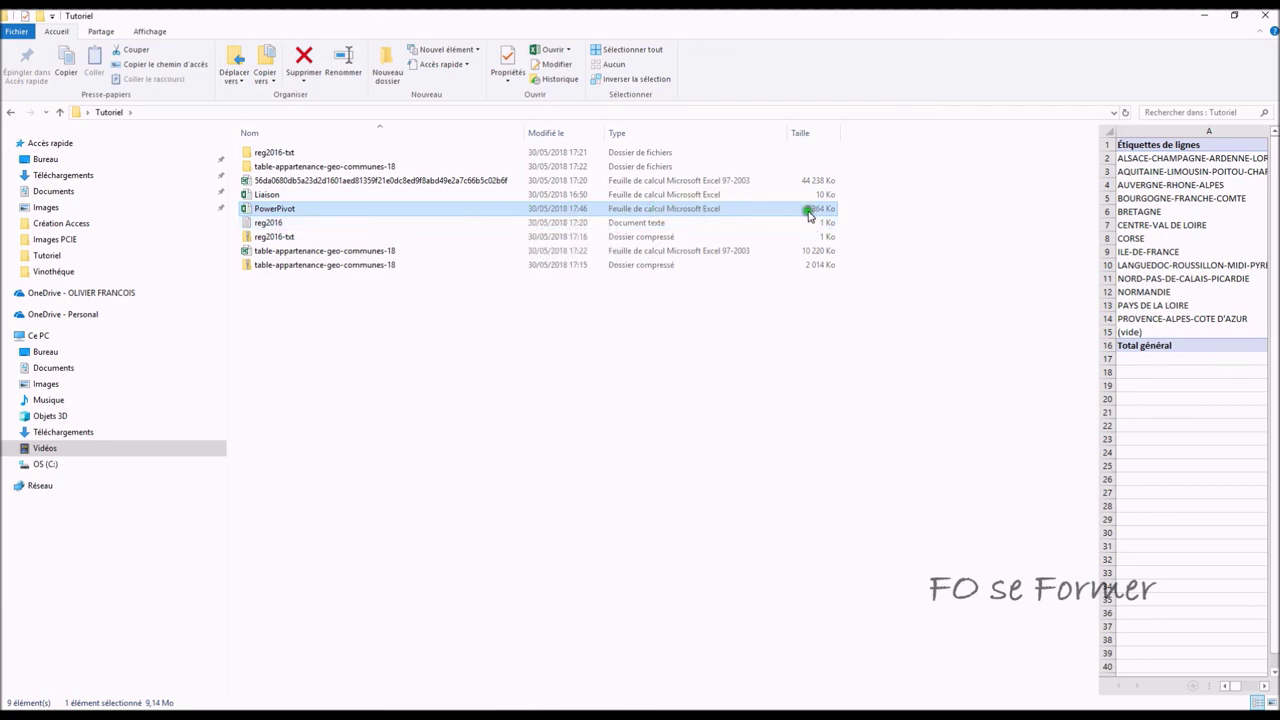
{"action": "left_click", "coordinate": [789, 391]}
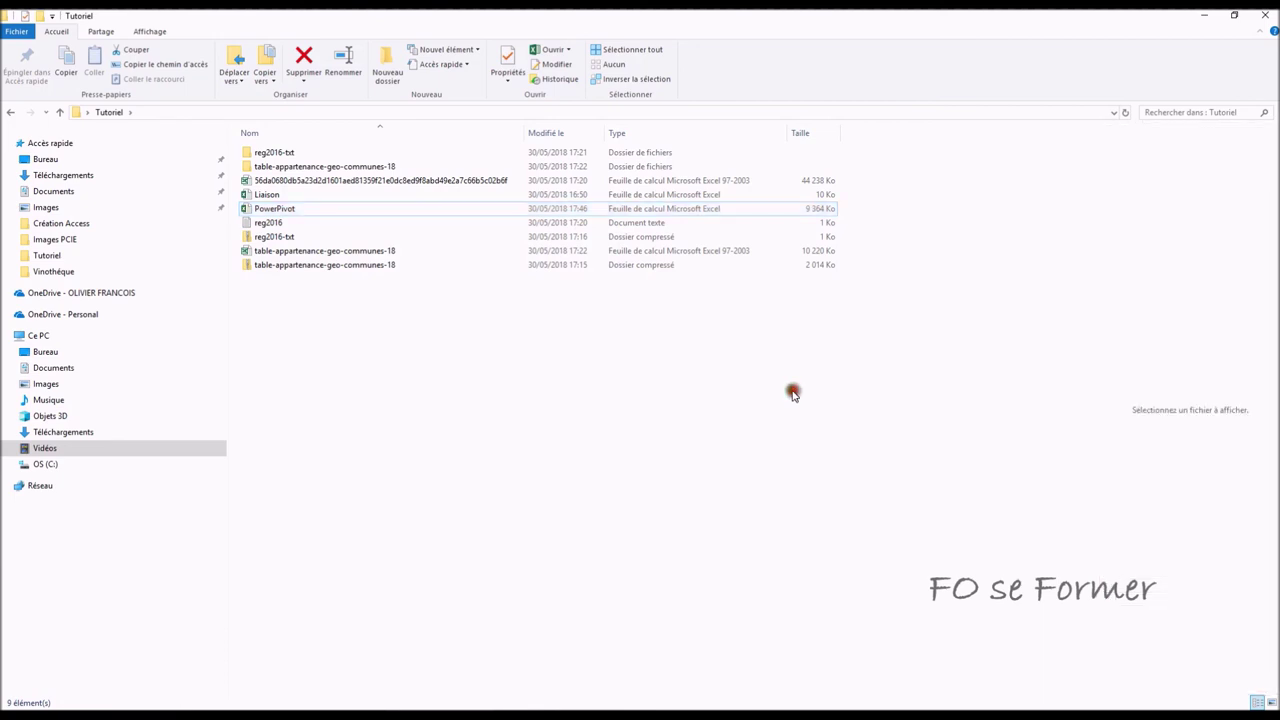